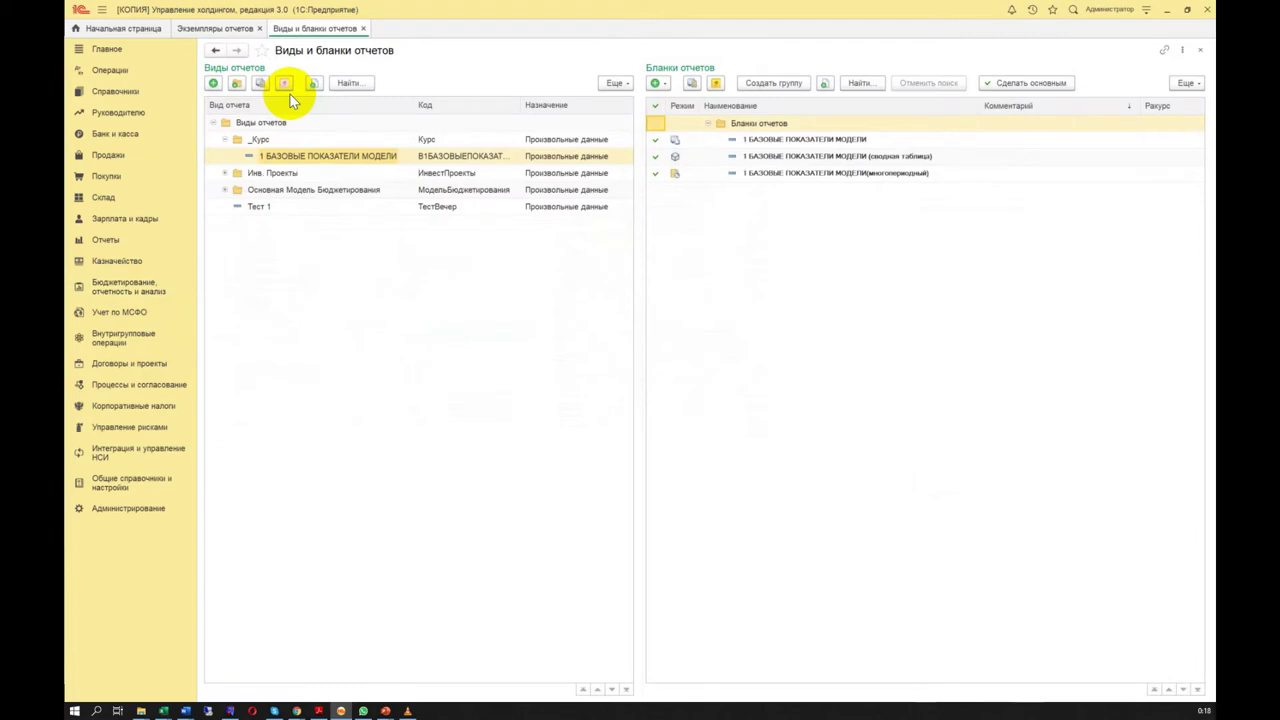
# Open the row and column structure editor for the report type "1 БАЗОВЫЕ ПОКАЗАТЕЛИ МОДЕЛИ" and narrow its first column
pyautogui.doubleClick(300, 163)
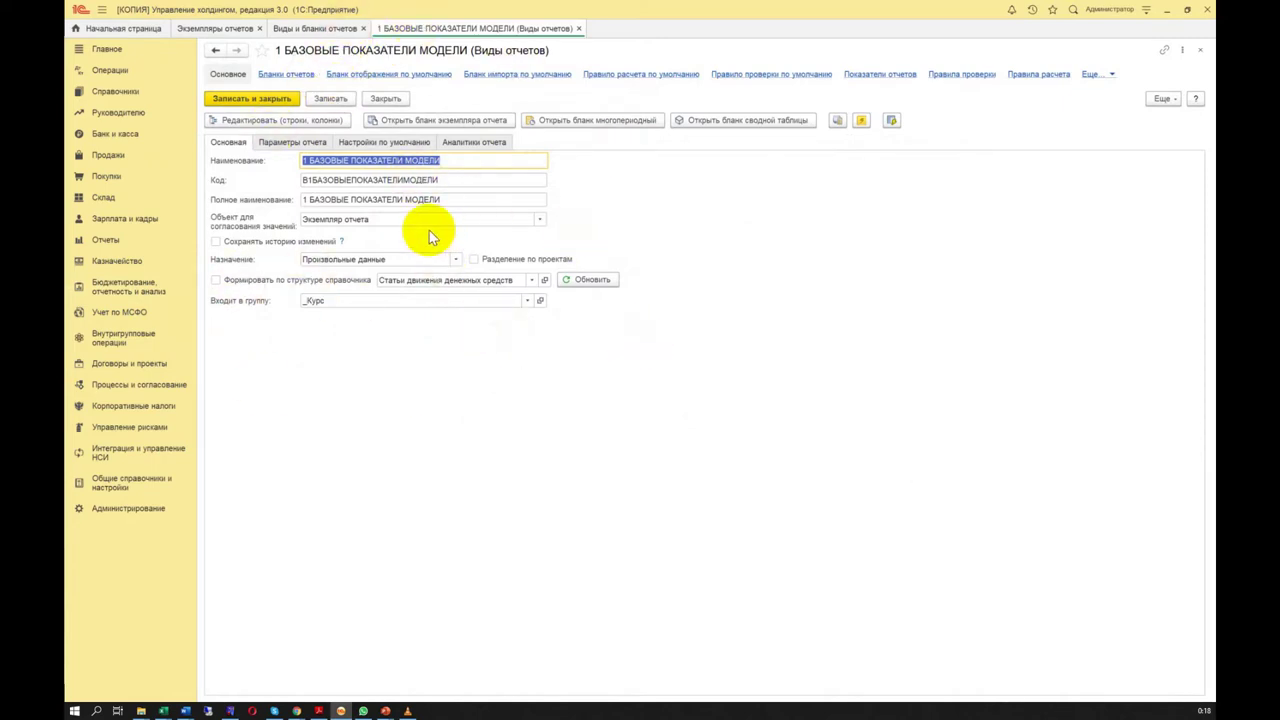
pyautogui.click(296, 121)
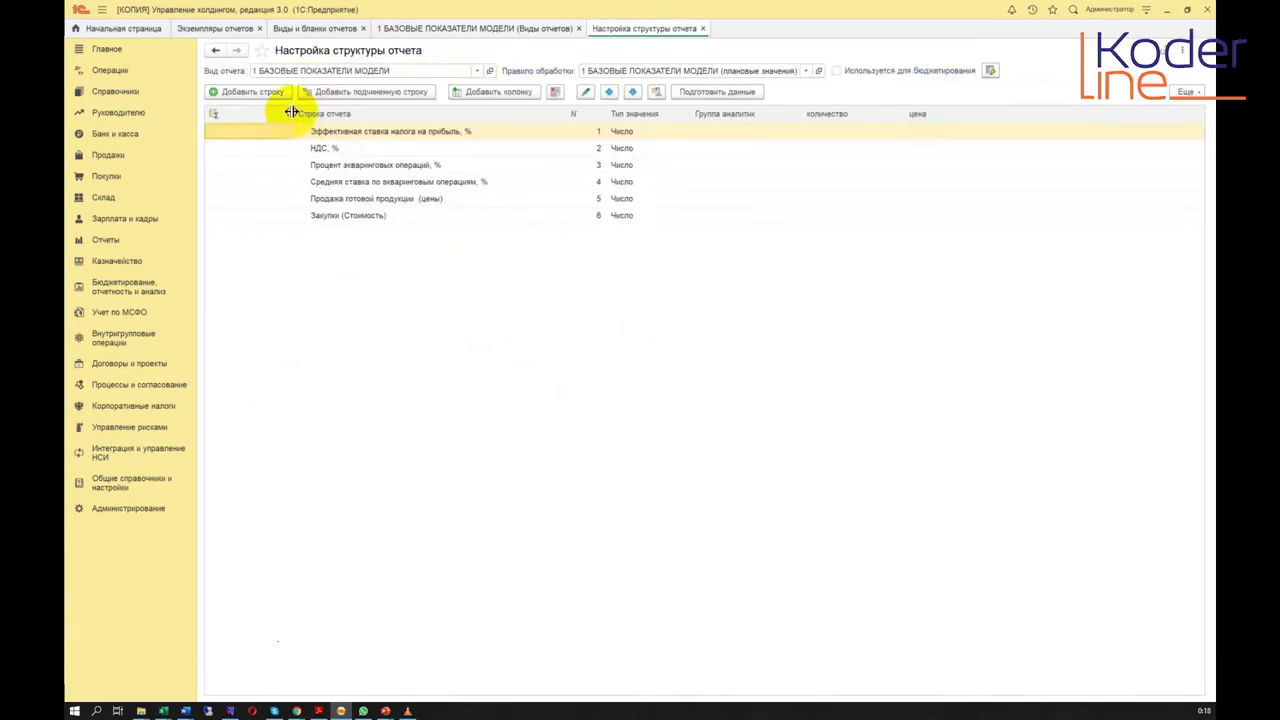
pyautogui.moveTo(290, 112); pyautogui.dragTo(273, 117)
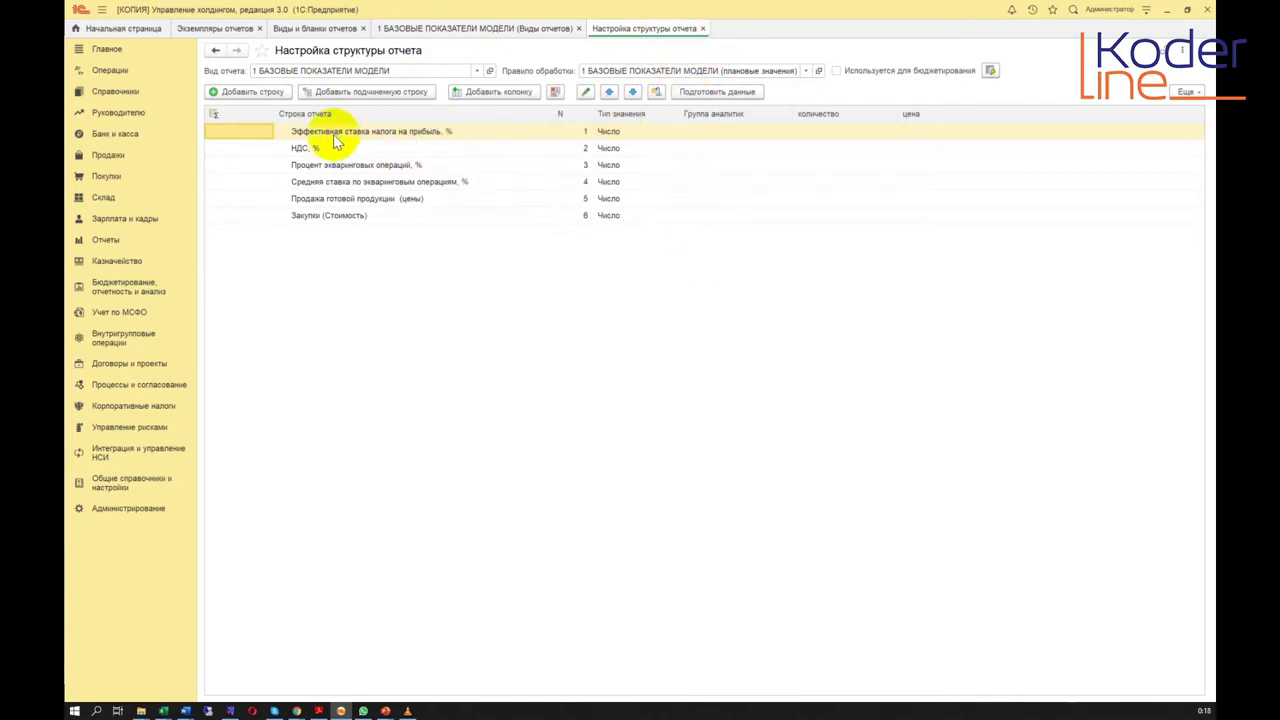
# Review the quantity, price and analytics group cells of the six indicator rows in the report structure
pyautogui.click(846, 133)
pyautogui.click(916, 134)
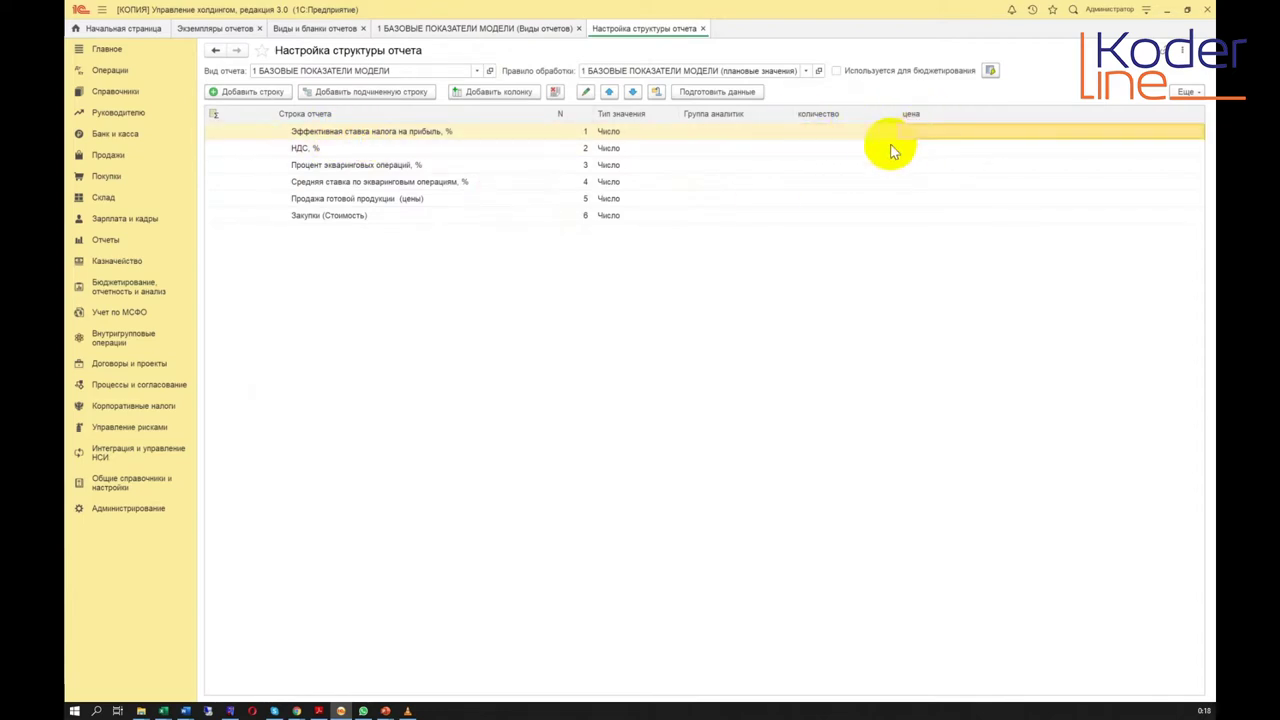
pyautogui.click(723, 130)
pyautogui.click(726, 149)
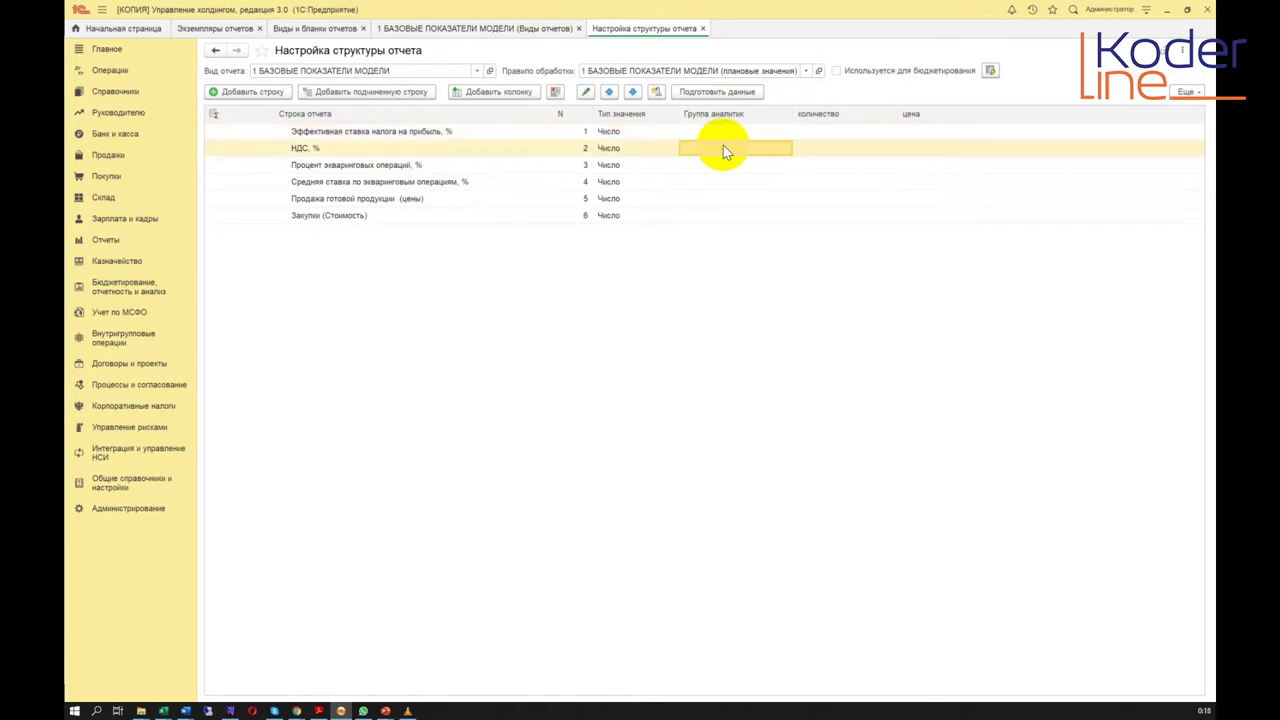
pyautogui.click(726, 184)
pyautogui.click(729, 166)
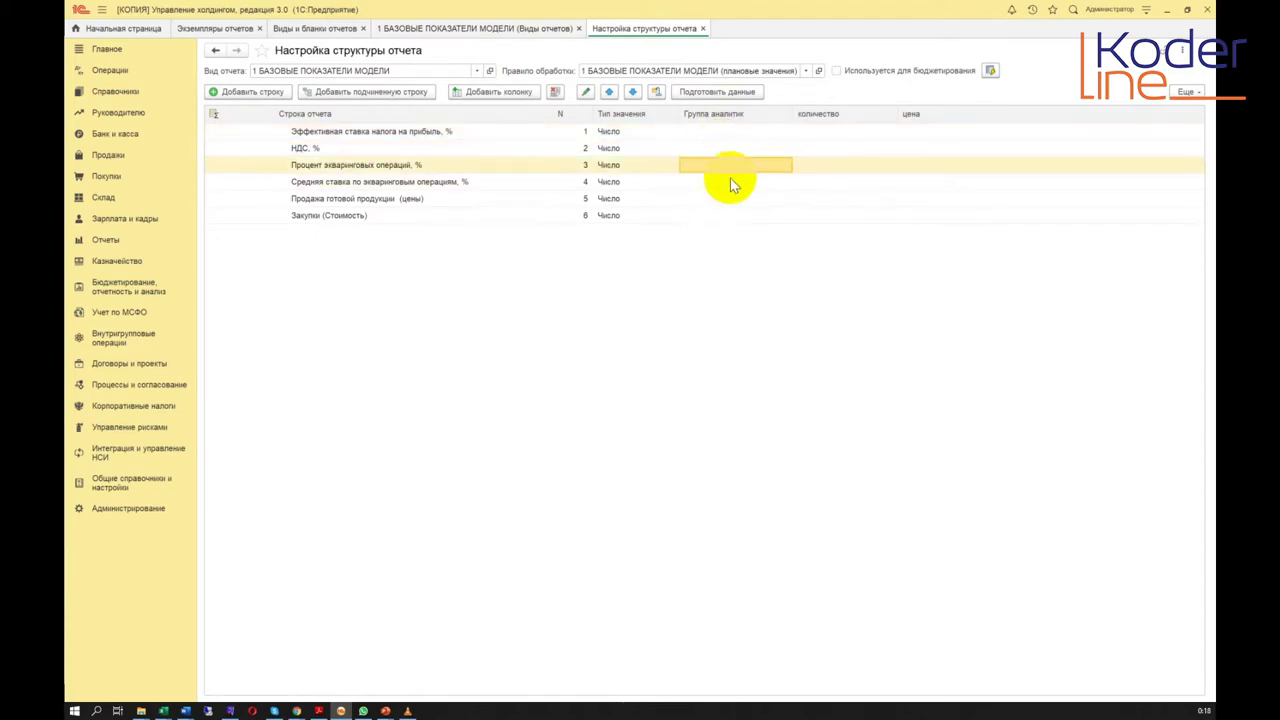
pyautogui.click(737, 184)
pyautogui.click(735, 212)
pyautogui.click(731, 199)
pyautogui.click(734, 181)
pyautogui.click(726, 199)
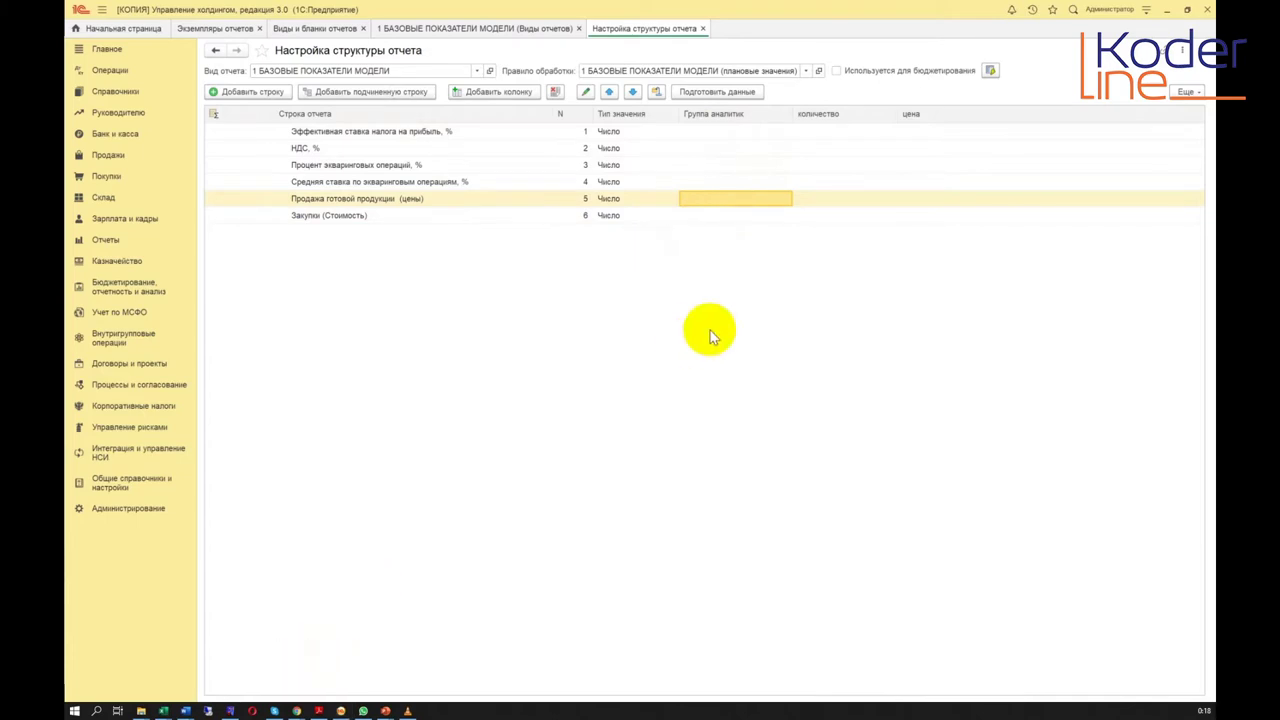
# Switch to the Excel budget model and check the required analytics for each indicator, especially "Продажа готовой продукции (цены)" and "Закупки (Стоимость)"
pyautogui.hotkey('alt', 'Tab')
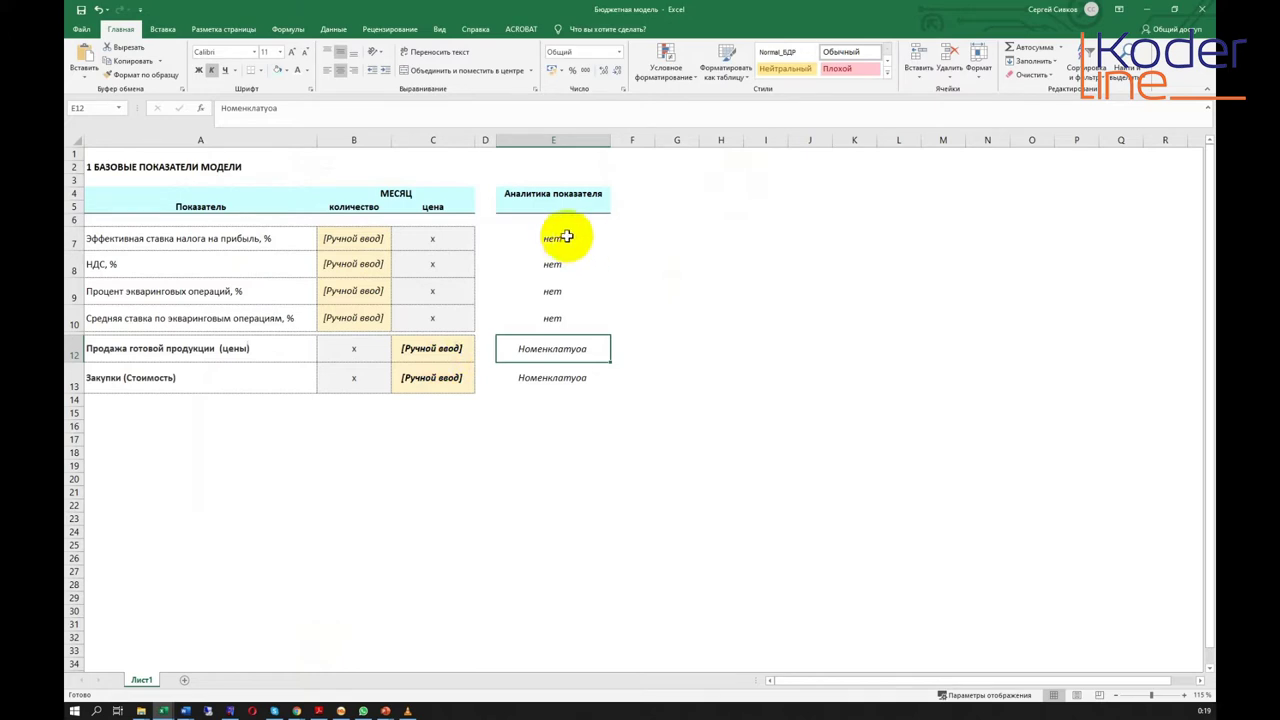
pyautogui.moveTo(245, 348); pyautogui.dragTo(571, 343)
pyautogui.click(565, 347)
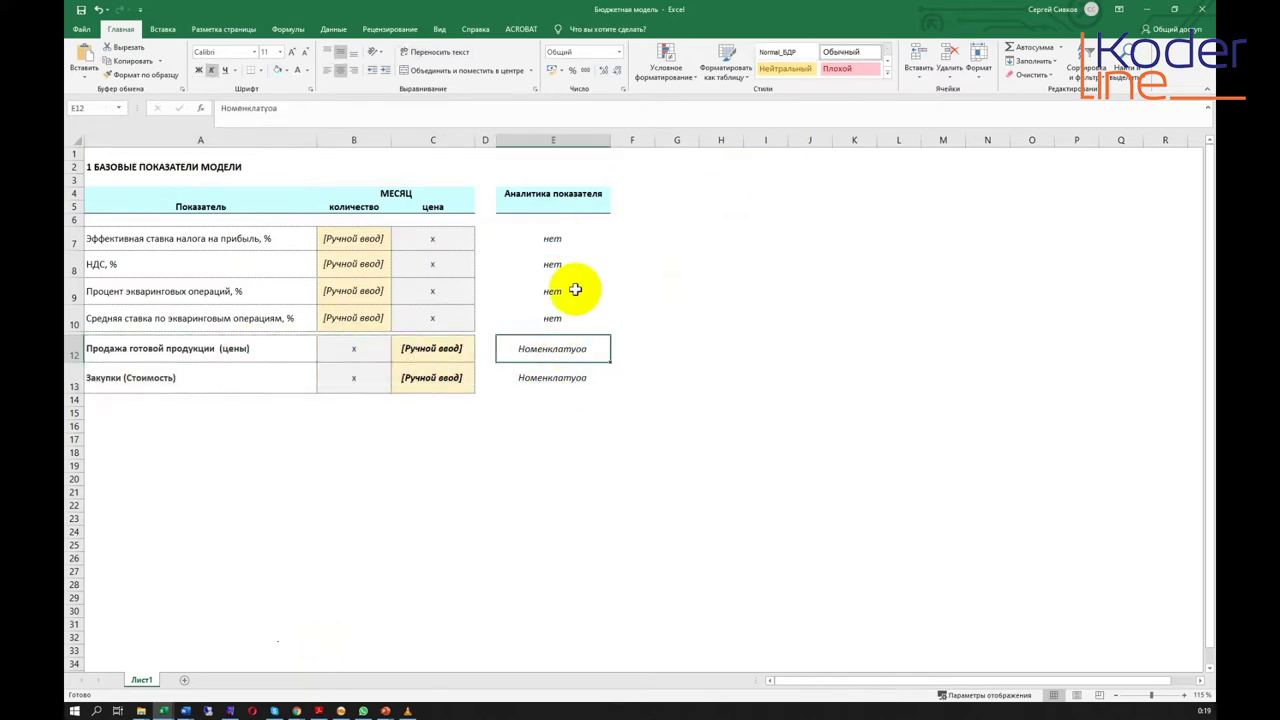
pyautogui.moveTo(300, 350); pyautogui.dragTo(569, 380)
pyautogui.click(565, 350)
pyautogui.moveTo(312, 352); pyautogui.dragTo(548, 383)
pyautogui.click(548, 383)
# Return to the 1C report structure and open the analytics group selection list for the row "Продажа готовой продукции (цены)"
pyautogui.hotkey('alt', 'Tab')
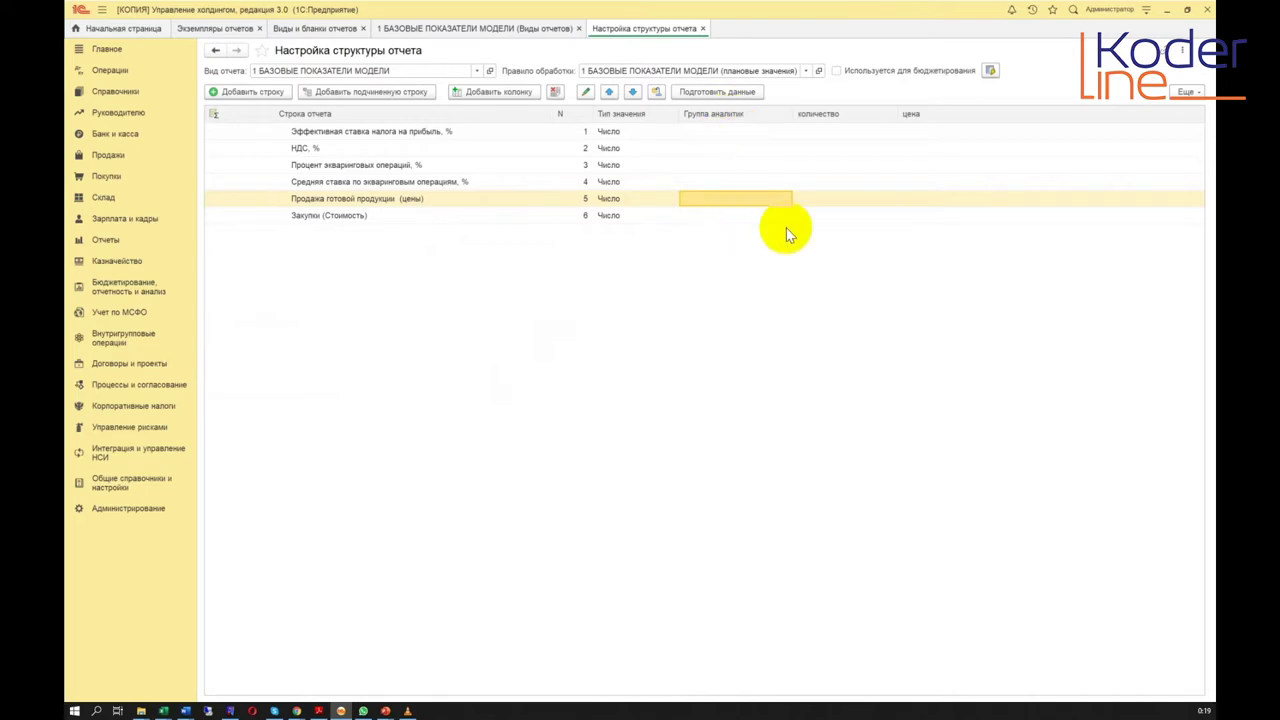
pyautogui.click(768, 186)
pyautogui.click(770, 203)
pyautogui.click(747, 203)
pyautogui.click(725, 269)
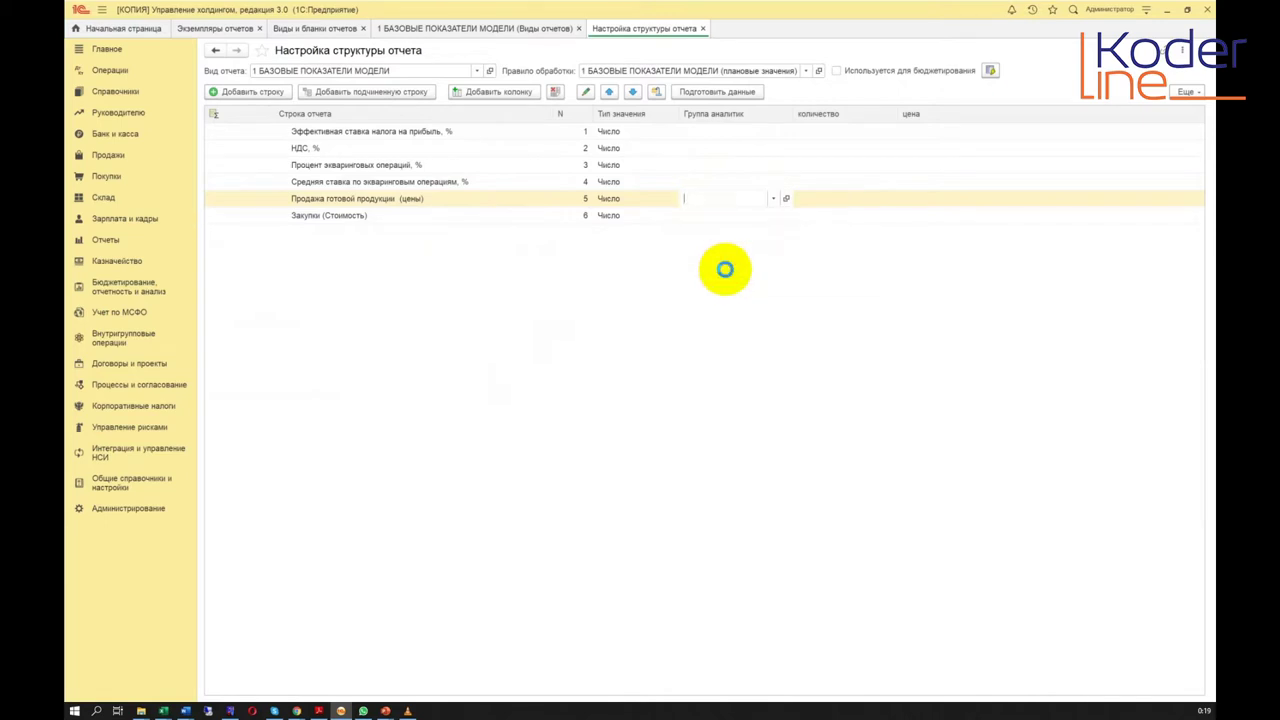
pyautogui.moveTo(760, 238)
pyautogui.mouseDown()
pyautogui.moveTo(760, 257)
pyautogui.moveTo(771, 222)
pyautogui.mouseUp()
pyautogui.moveTo(952, 543); pyautogui.dragTo(962, 586)
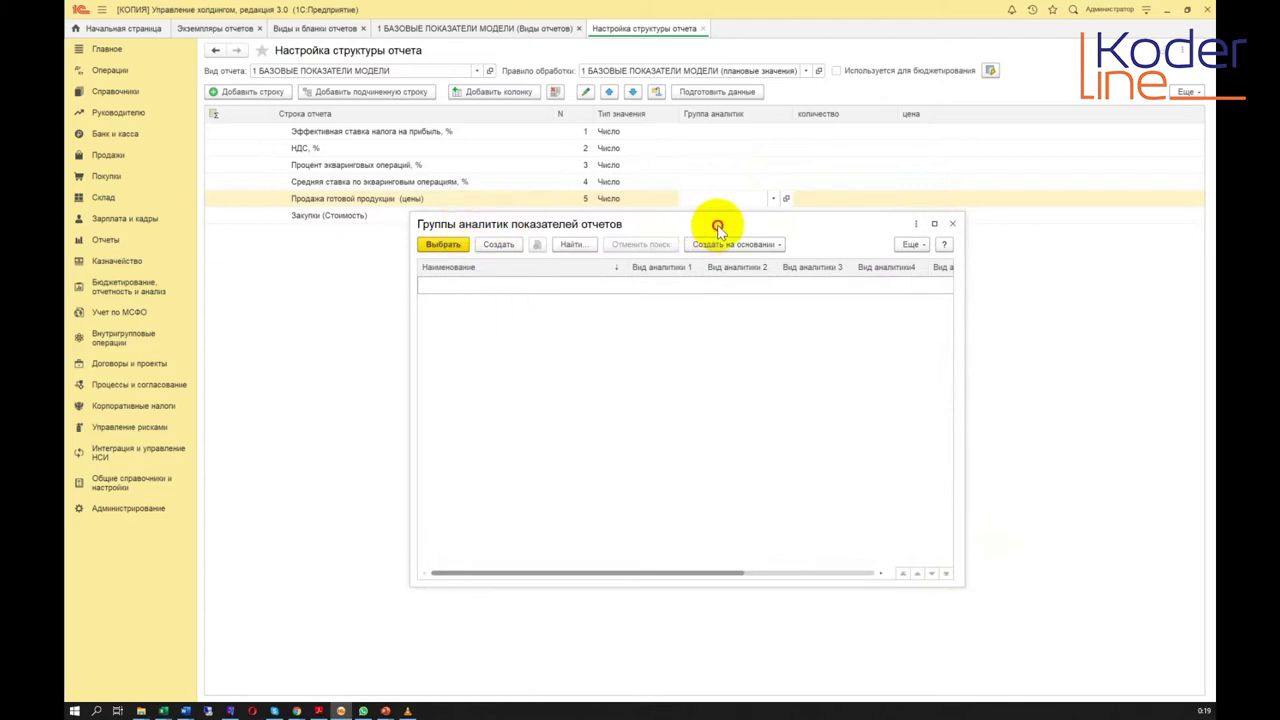
pyautogui.moveTo(714, 223); pyautogui.dragTo(712, 238)
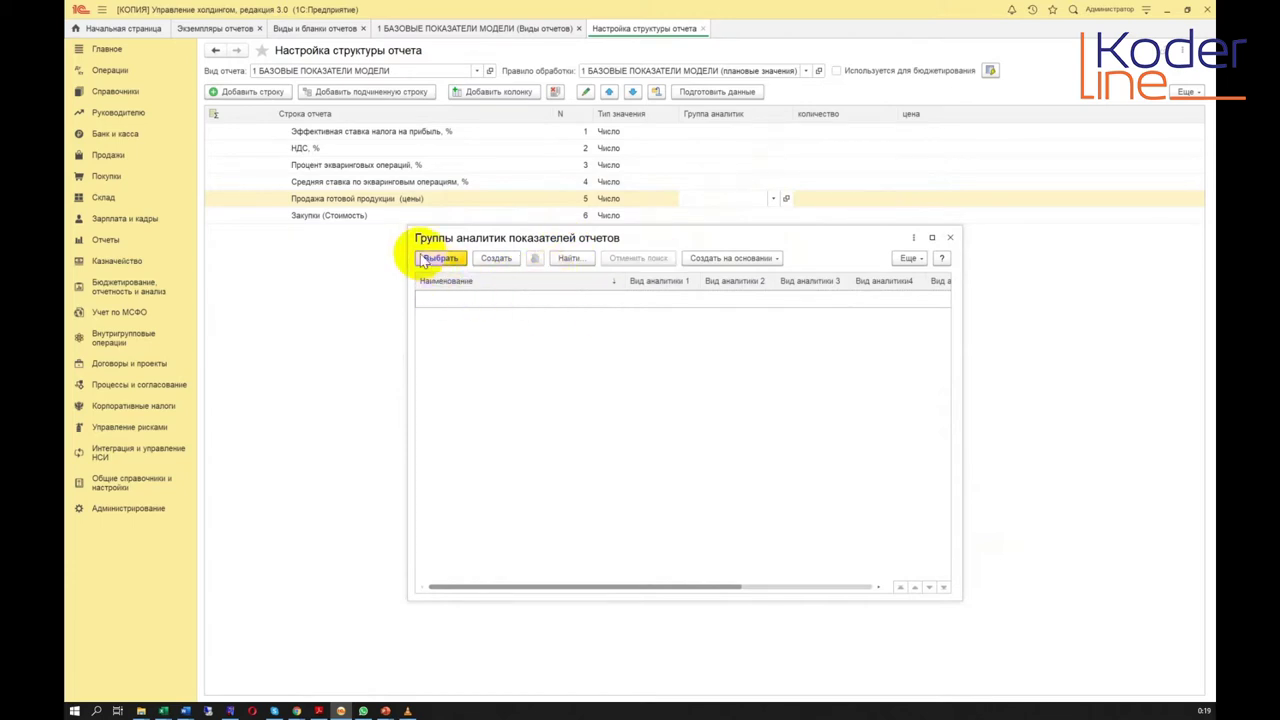
# Create an analytics group named "Номенклатура!" and open the full list of analytics kinds for "Аналитика 1"
pyautogui.click(494, 258)
pyautogui.moveTo(808, 143); pyautogui.dragTo(770, 234)
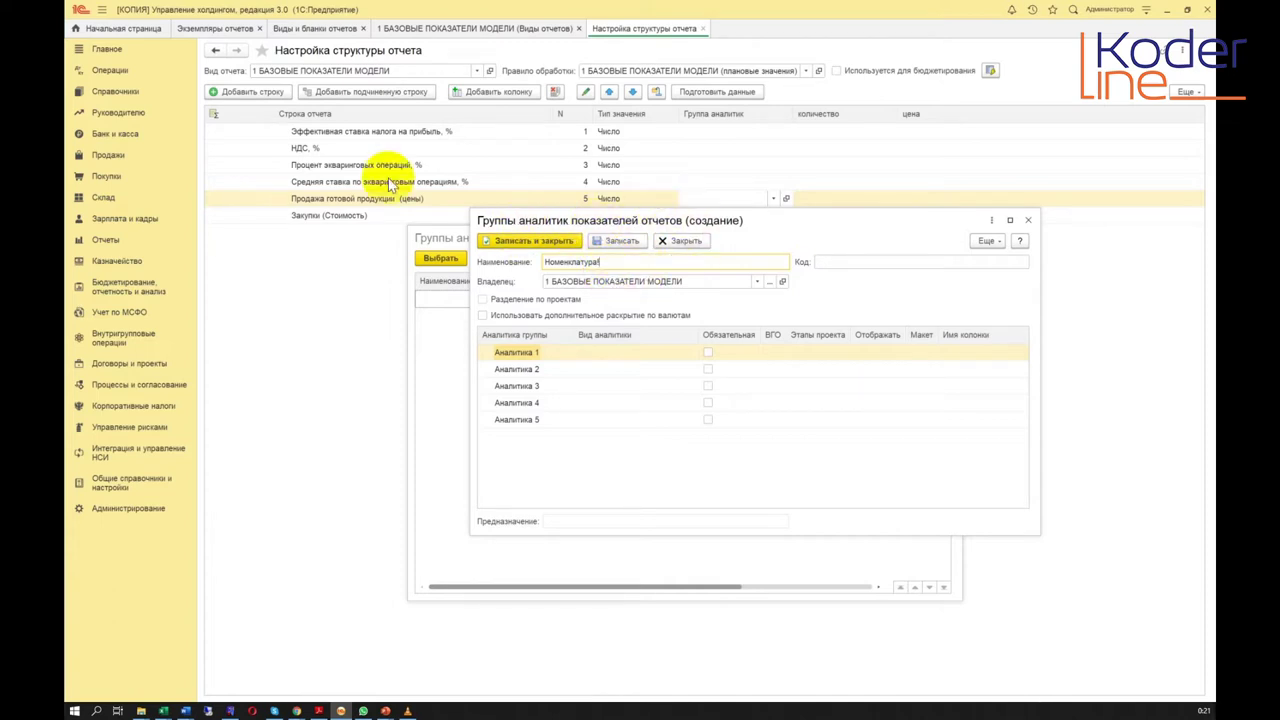
pyautogui.click(640, 358)
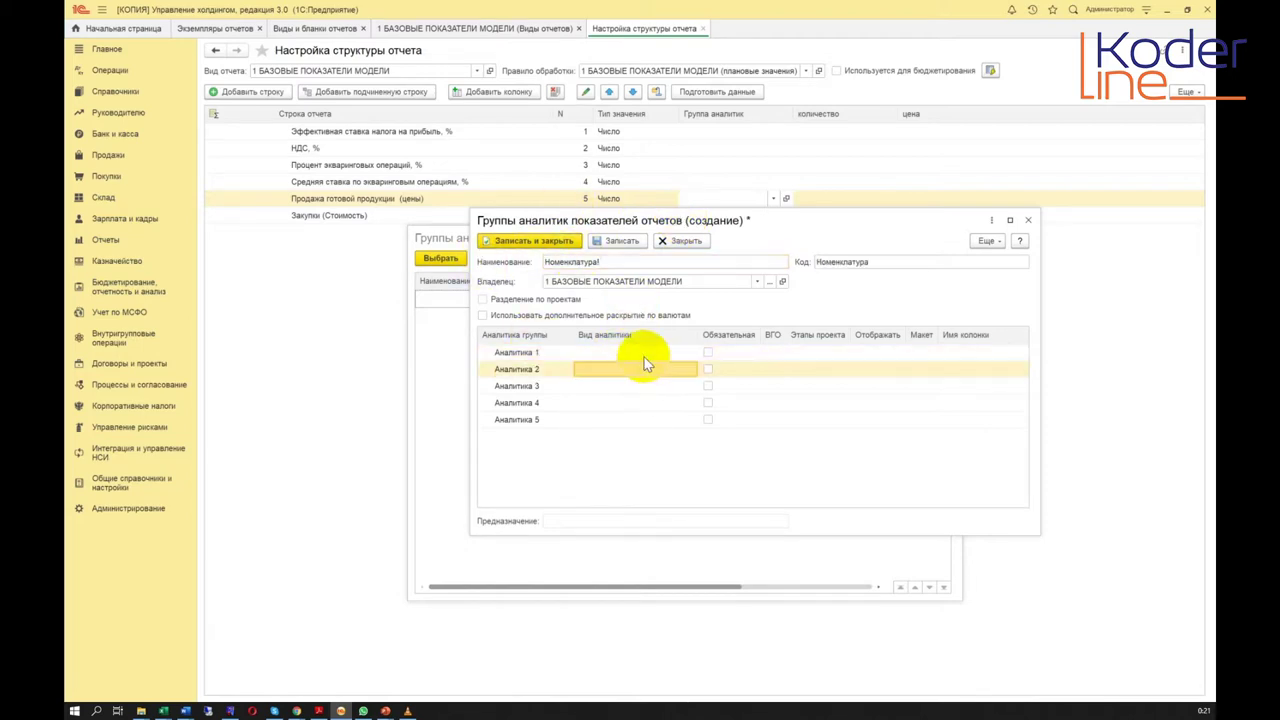
pyautogui.click(665, 354)
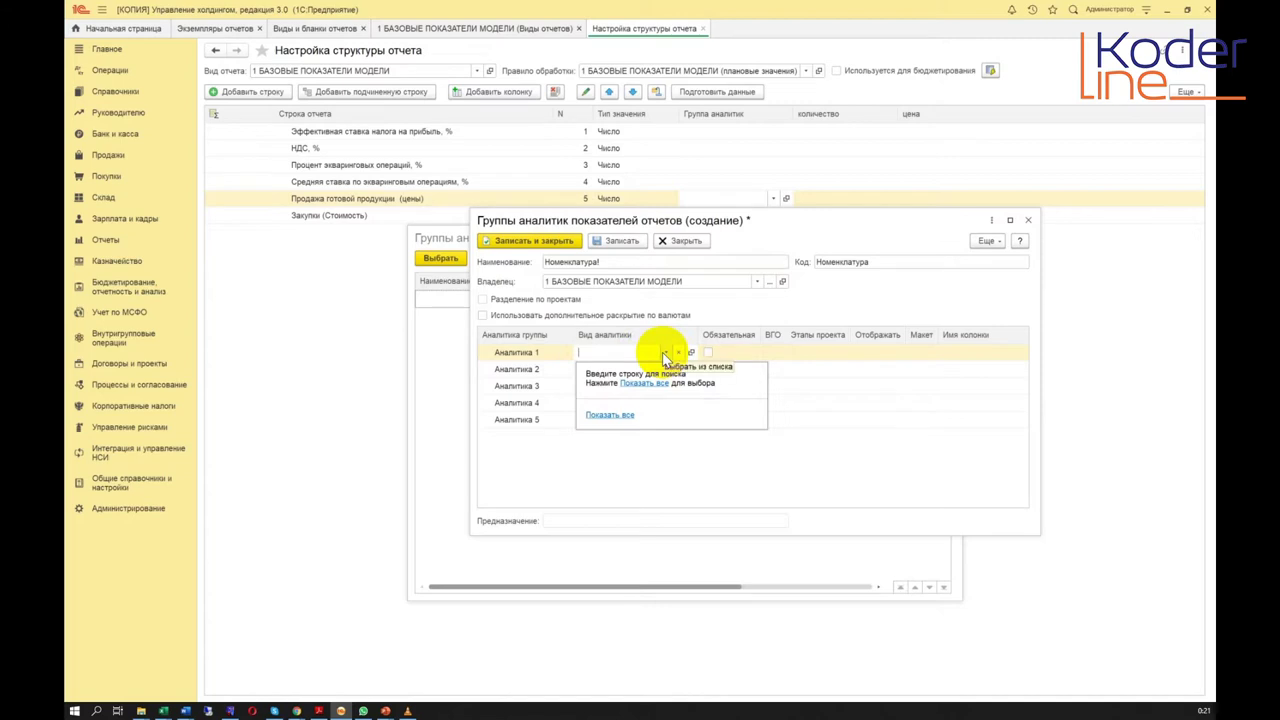
pyautogui.click(622, 419)
pyautogui.moveTo(752, 120); pyautogui.dragTo(830, 80)
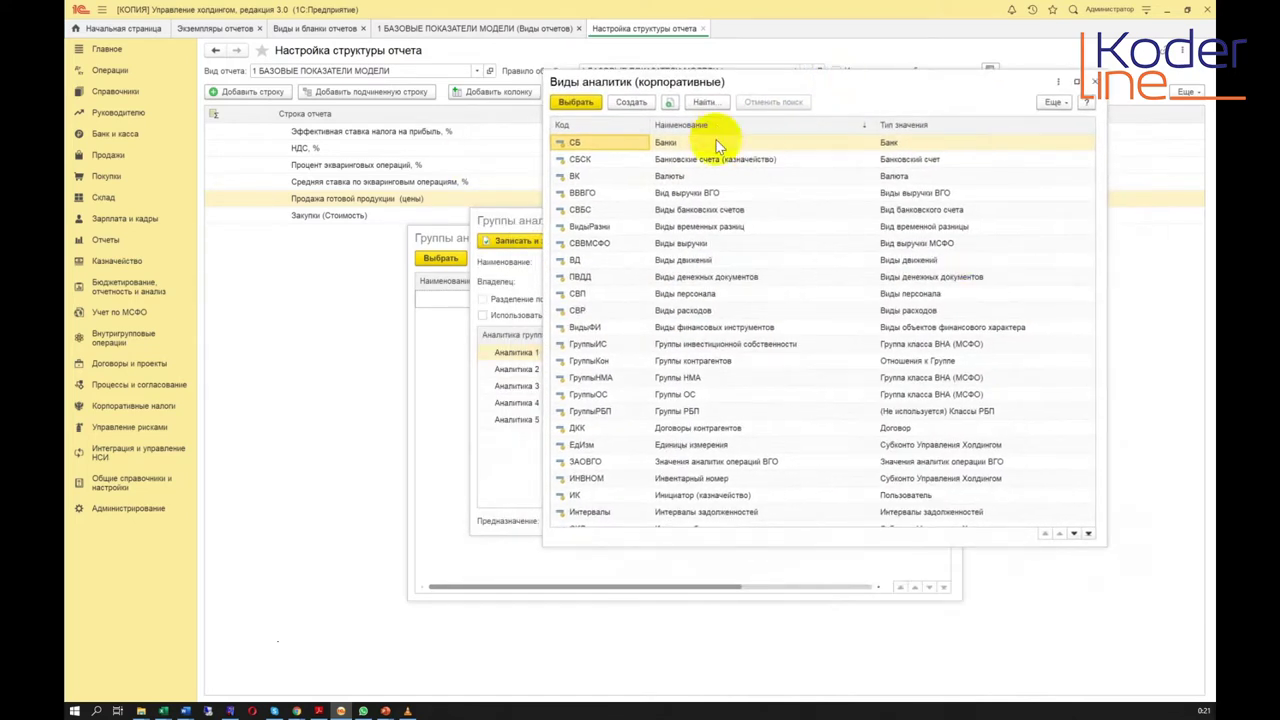
pyautogui.moveTo(1098, 545); pyautogui.dragTo(1106, 602)
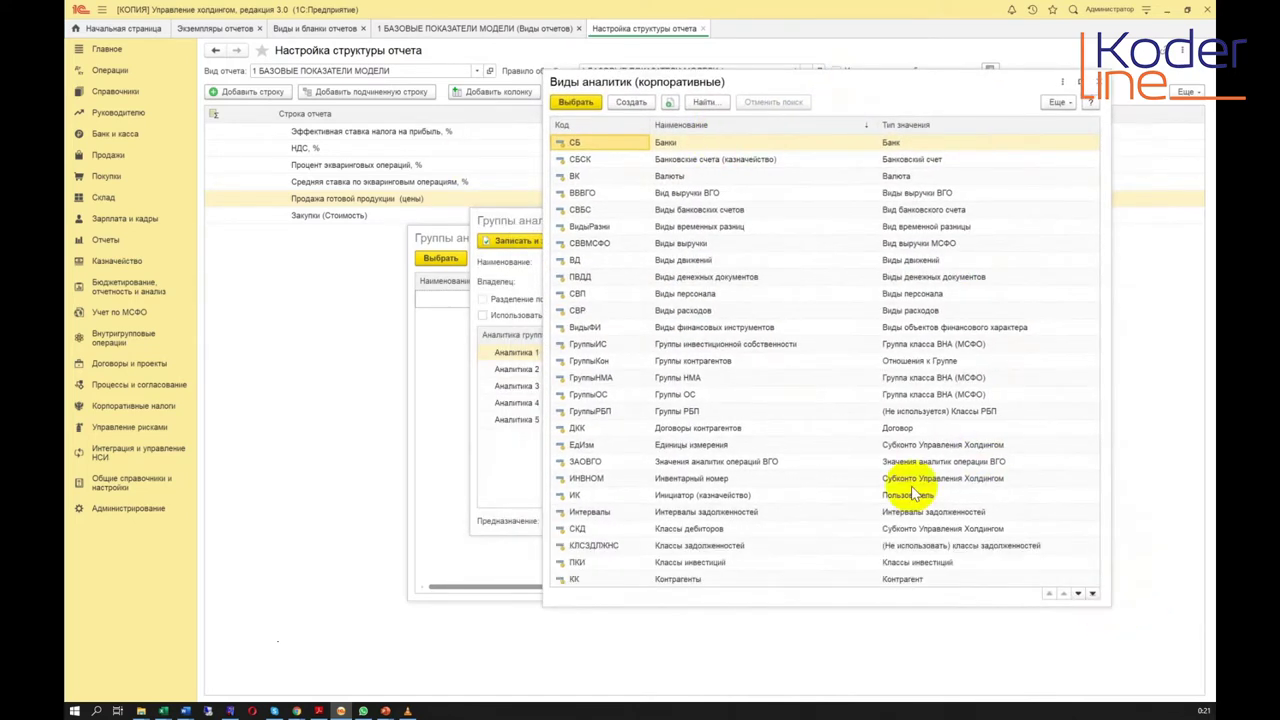
# Examine the names of the corporate analytics kinds and the value types they correspond to
pyautogui.click(736, 256)
pyautogui.click(732, 216)
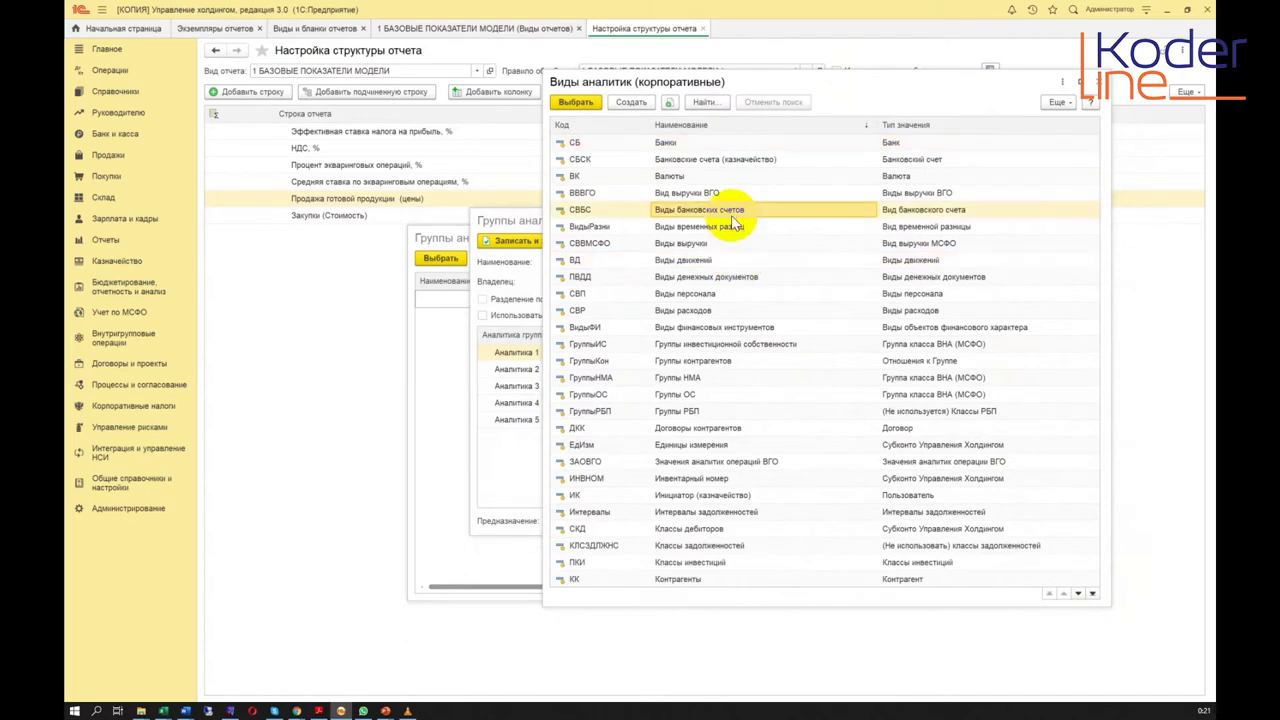
pyautogui.click(701, 173)
pyautogui.click(707, 158)
pyautogui.click(706, 141)
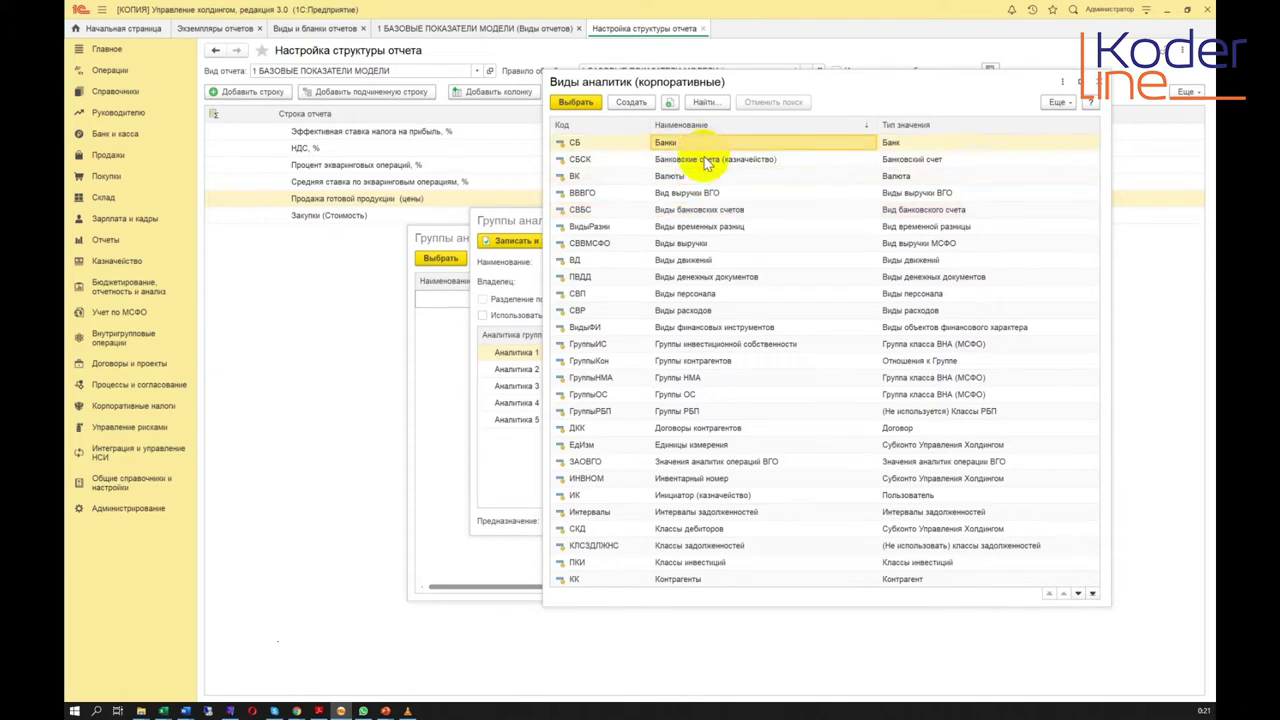
pyautogui.click(706, 160)
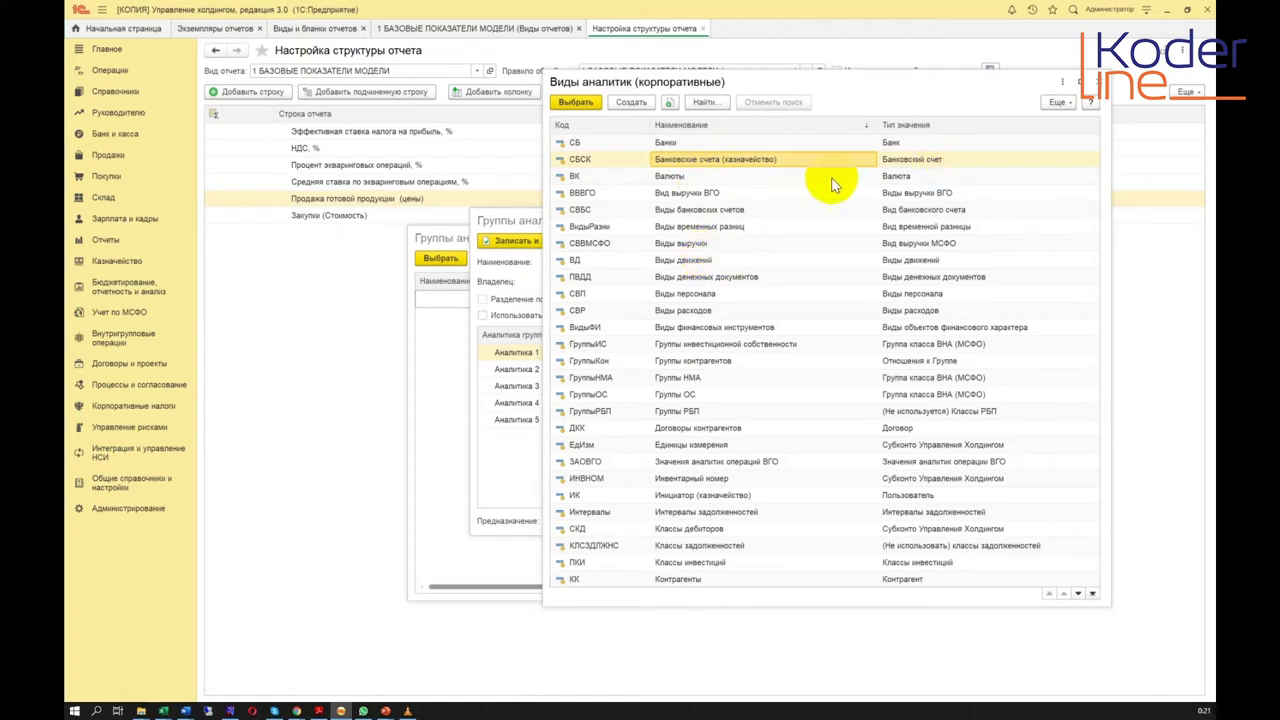
pyautogui.click(762, 208)
pyautogui.moveTo(876, 126); pyautogui.dragTo(848, 126)
pyautogui.click(905, 159)
pyautogui.click(915, 293)
pyautogui.click(848, 328)
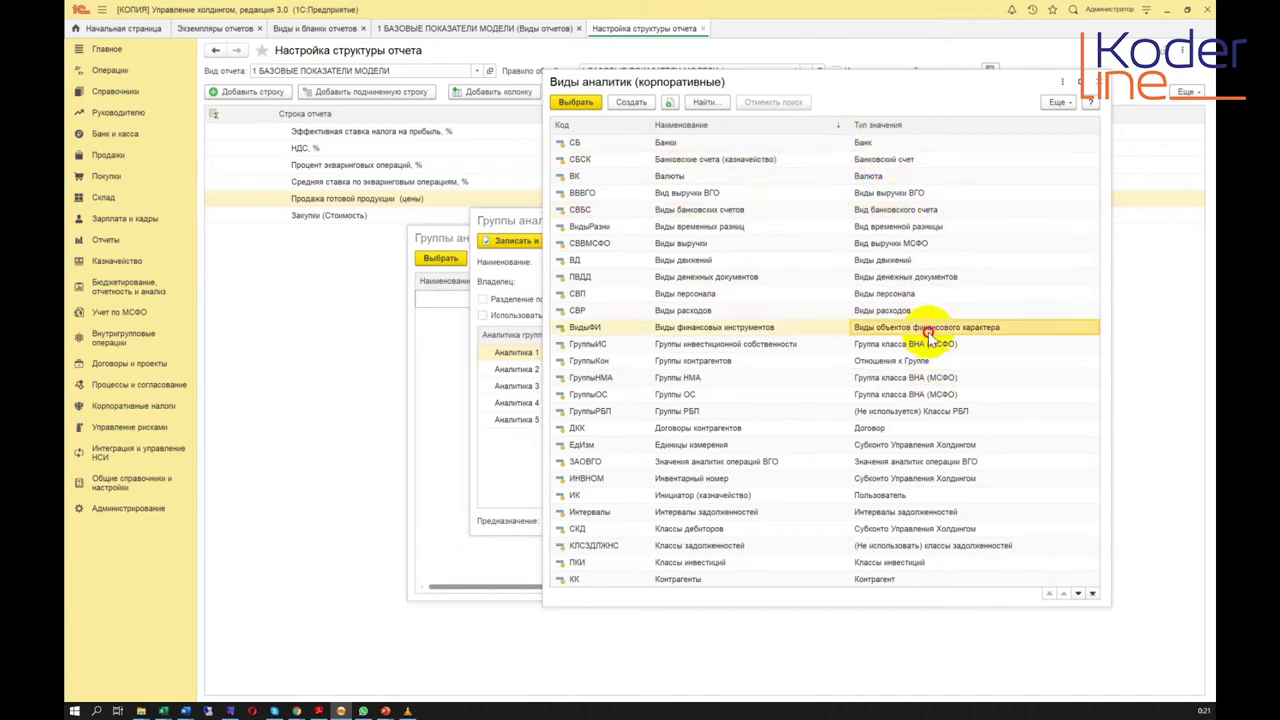
pyautogui.click(938, 246)
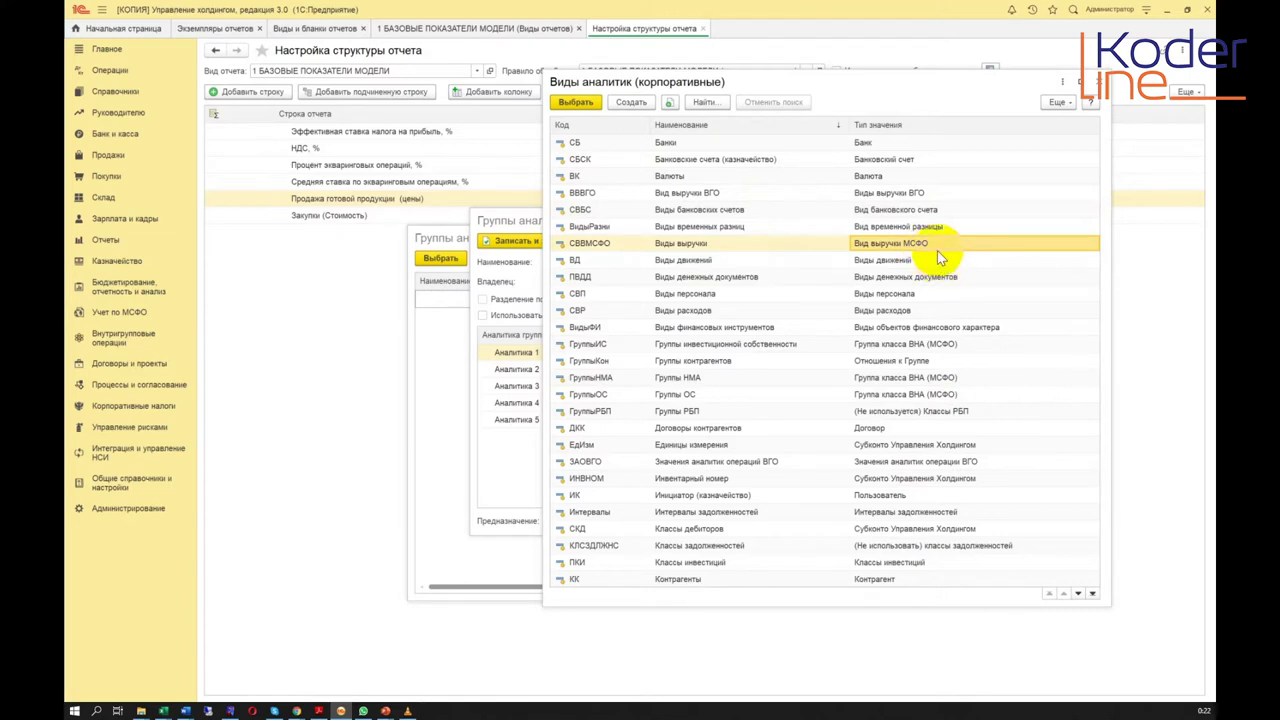
pyautogui.click(915, 444)
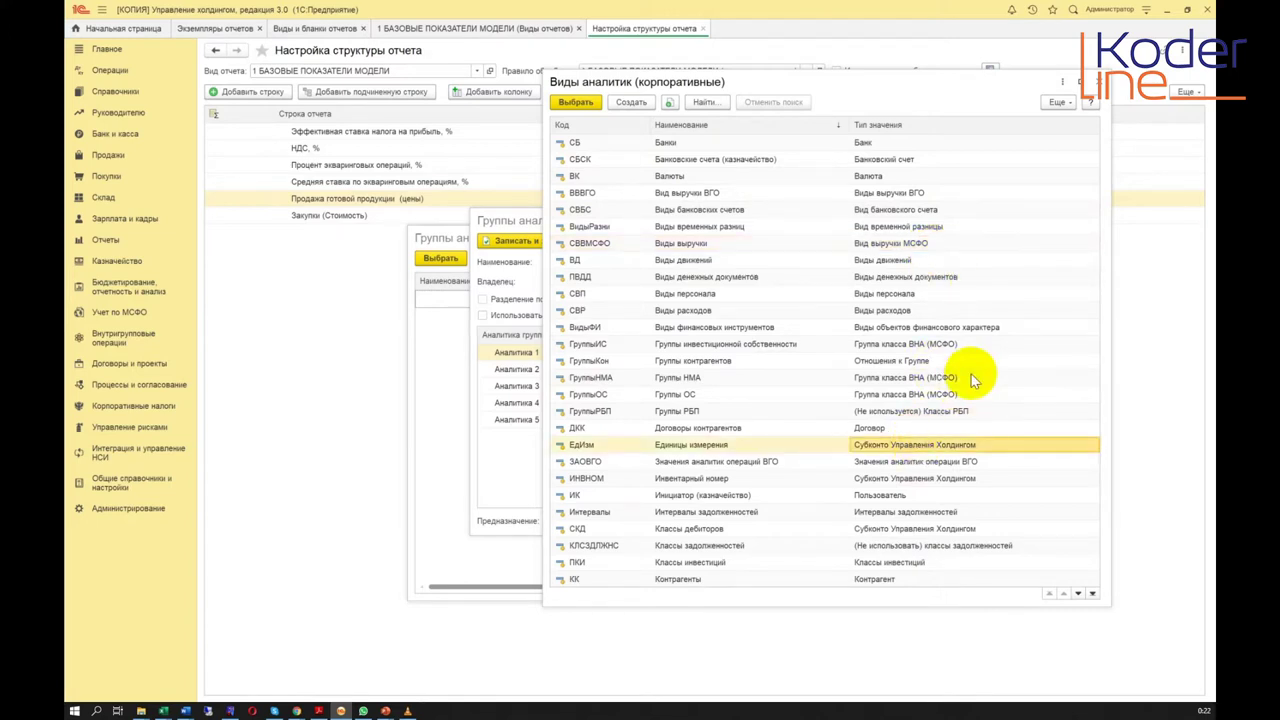
# Look through the rest of the corporate analytics kinds list to its end and back
pyautogui.scroll(-2, 975, 380)
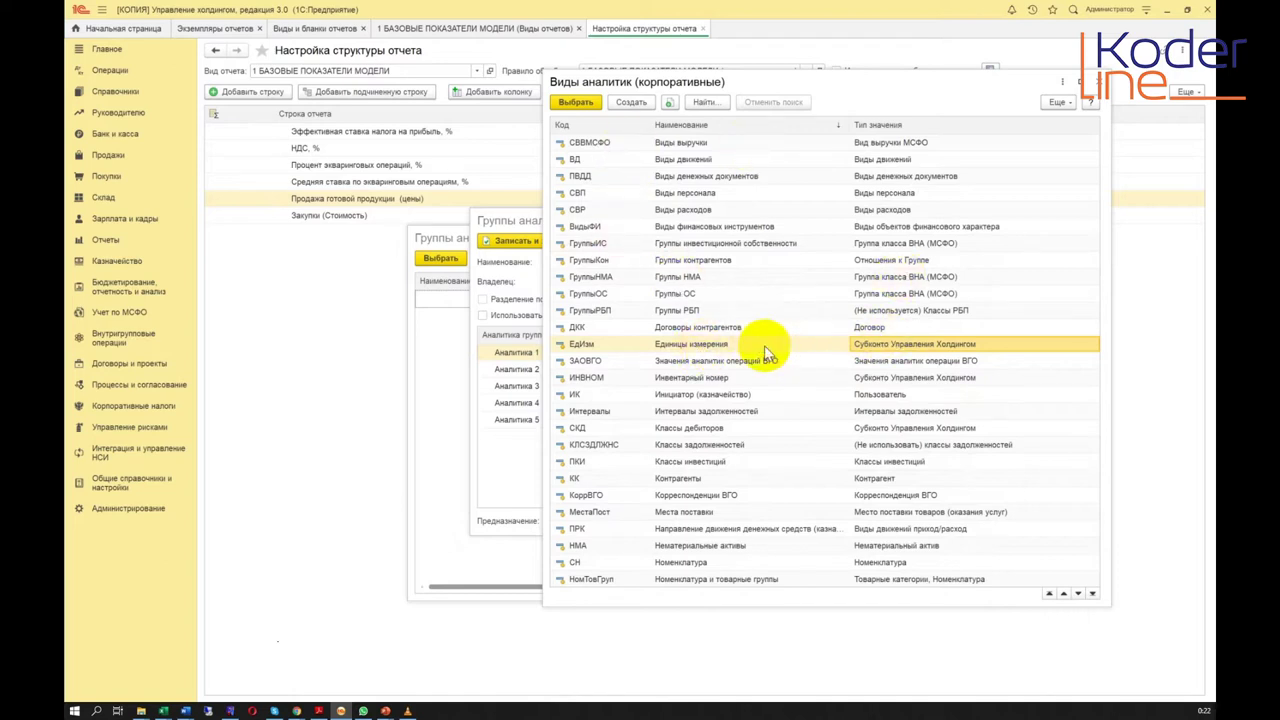
pyautogui.scroll(-4, 757, 343)
pyautogui.scroll(-10, 755, 343)
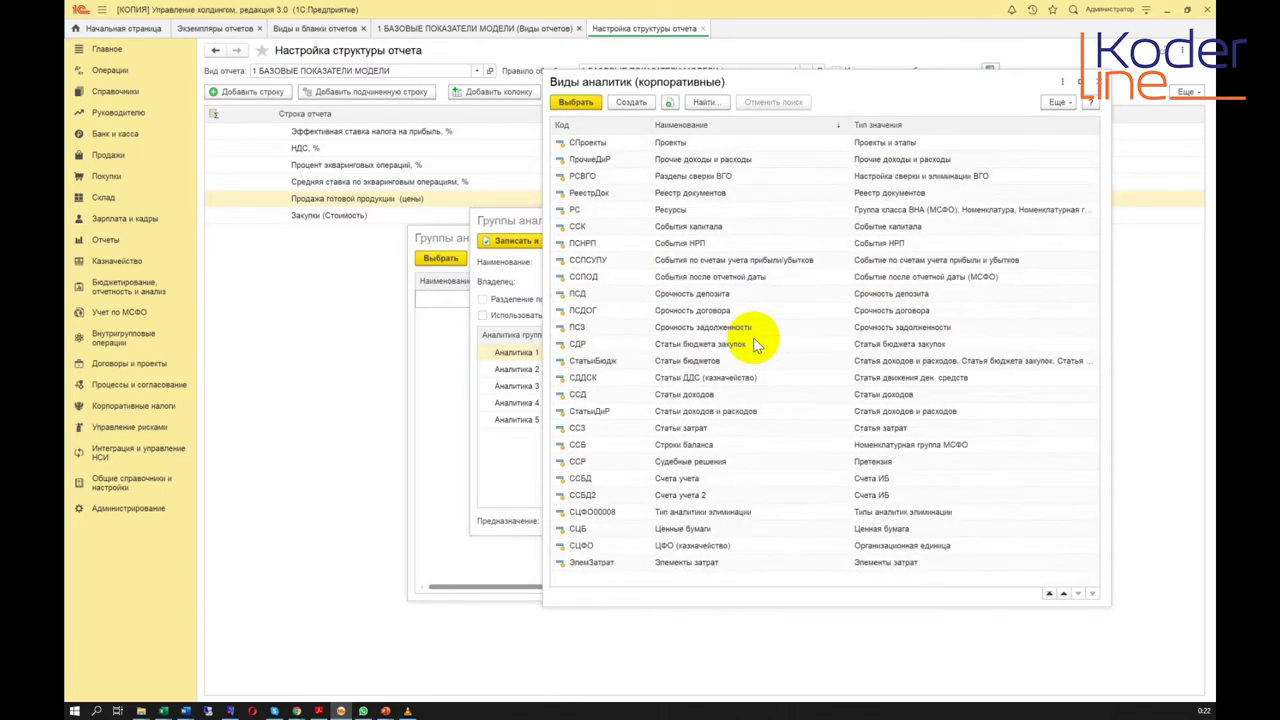
pyautogui.scroll(10, 754, 338)
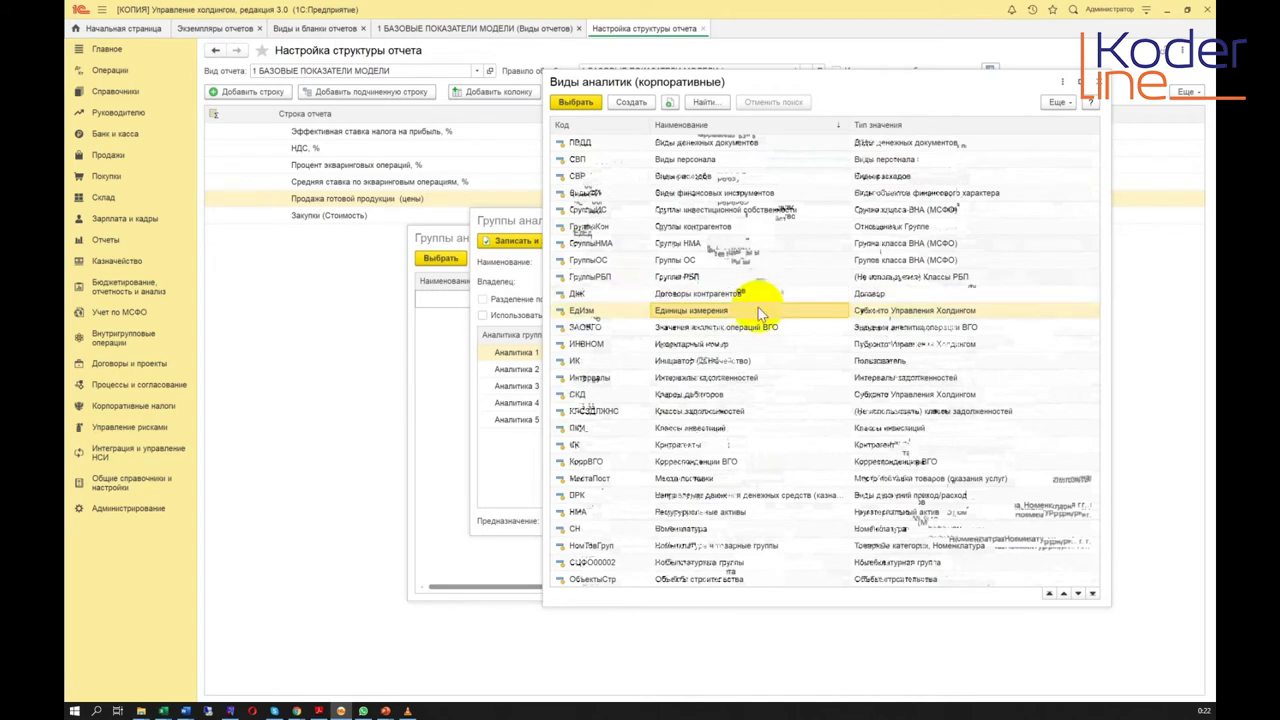
pyautogui.scroll(-1, 758, 307)
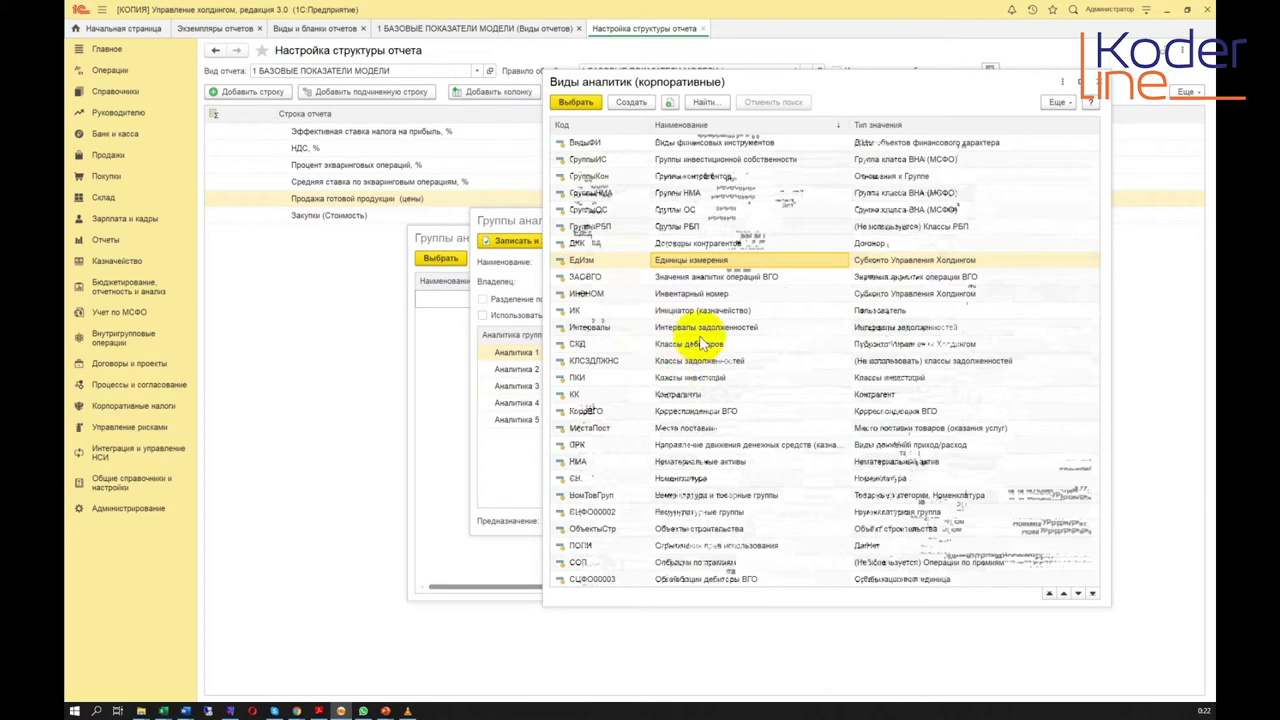
pyautogui.scroll(1, 725, 315)
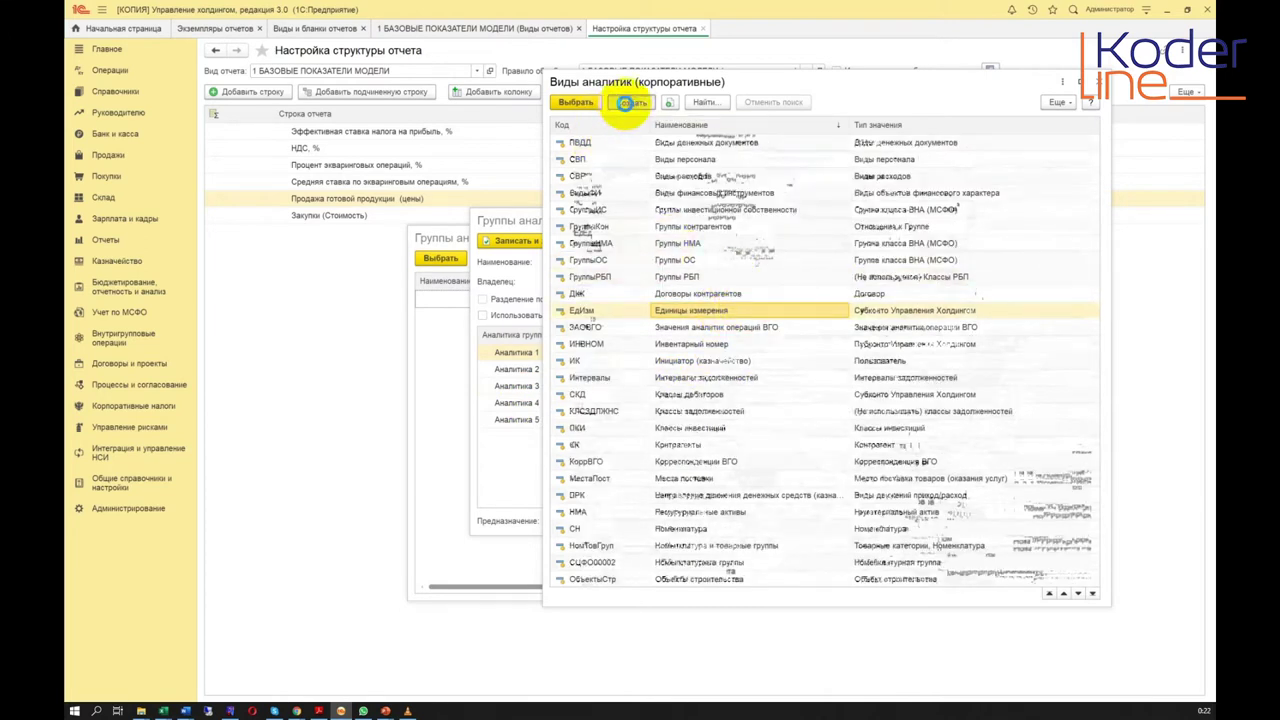
# View the blank form for creating a corporate analytics kind and close it without saving
pyautogui.click(625, 103)
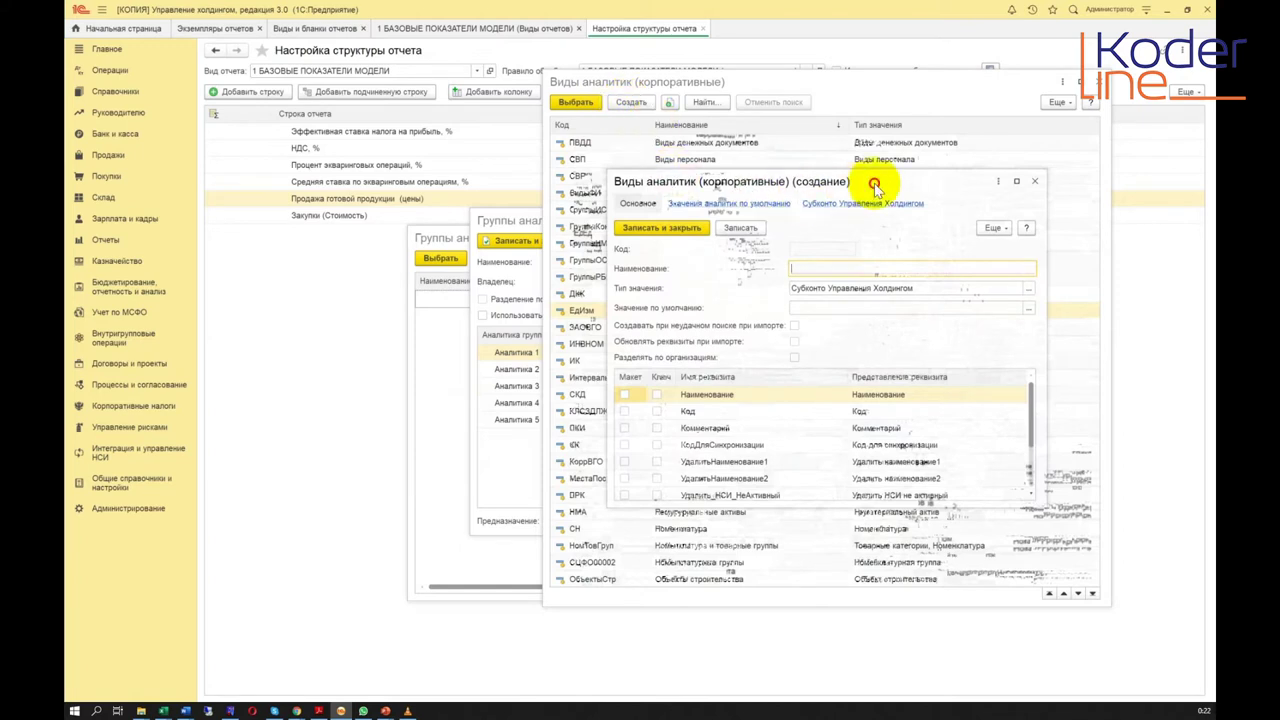
pyautogui.moveTo(871, 180); pyautogui.dragTo(732, 152)
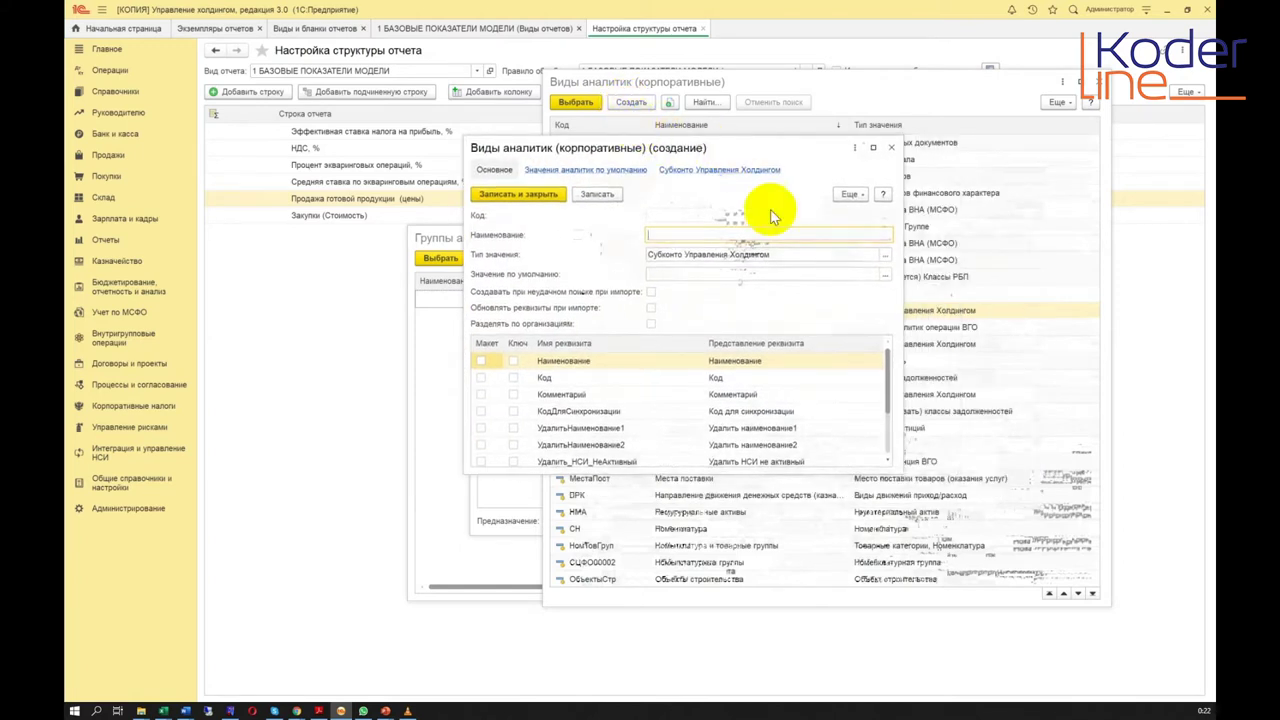
pyautogui.moveTo(896, 472); pyautogui.dragTo(1038, 550)
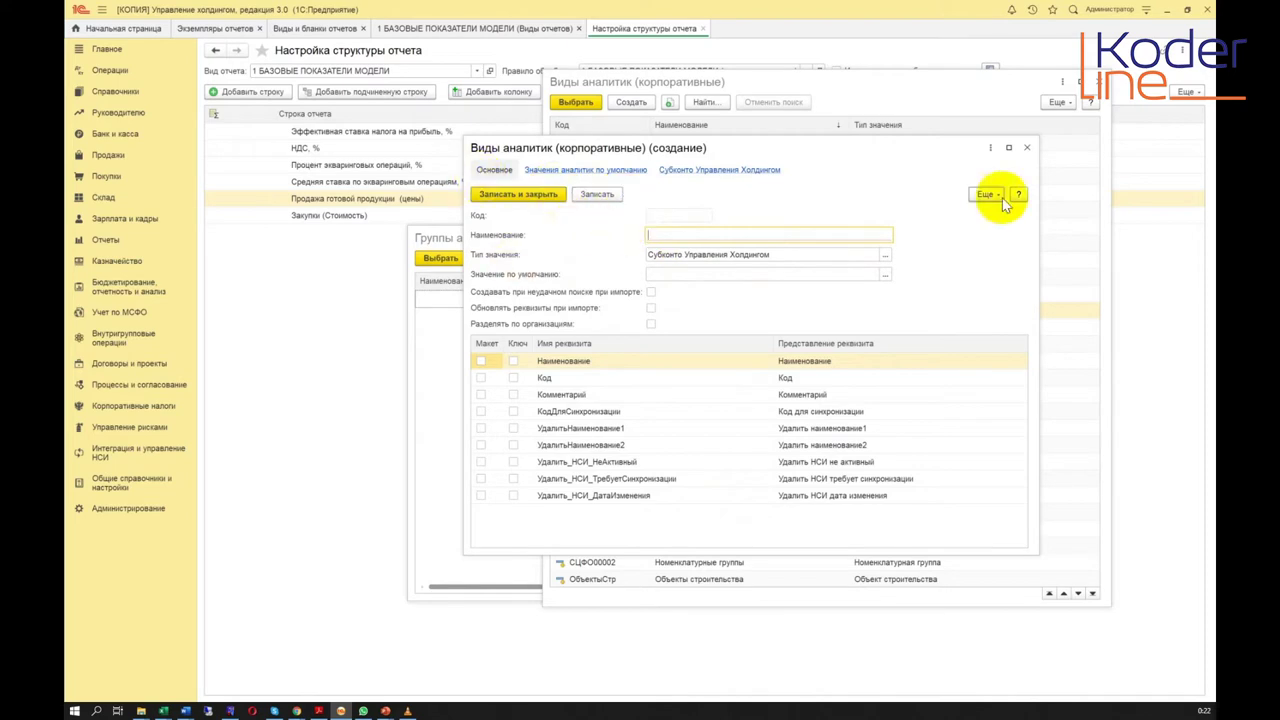
pyautogui.click(1026, 149)
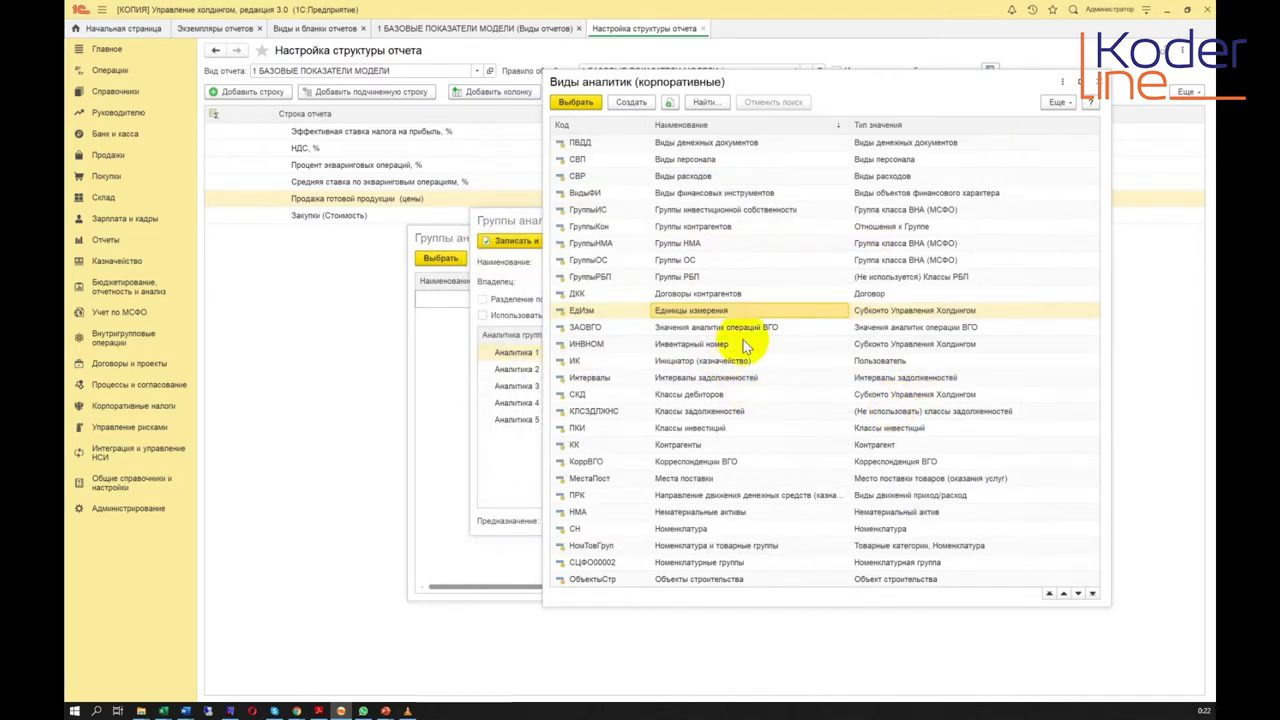
# Set the analytics kind of "Аналитика 1" to "Номенклатура" and save the new analytics group
pyautogui.click(797, 362)
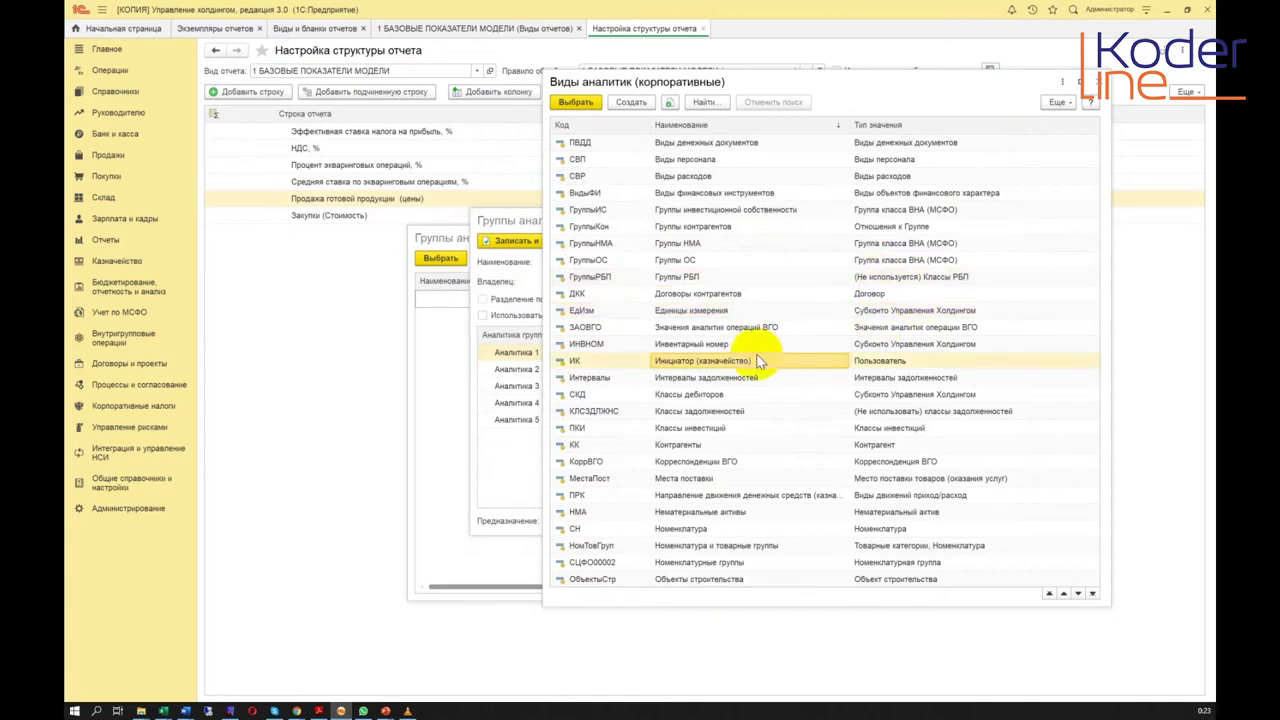
pyautogui.click(882, 530)
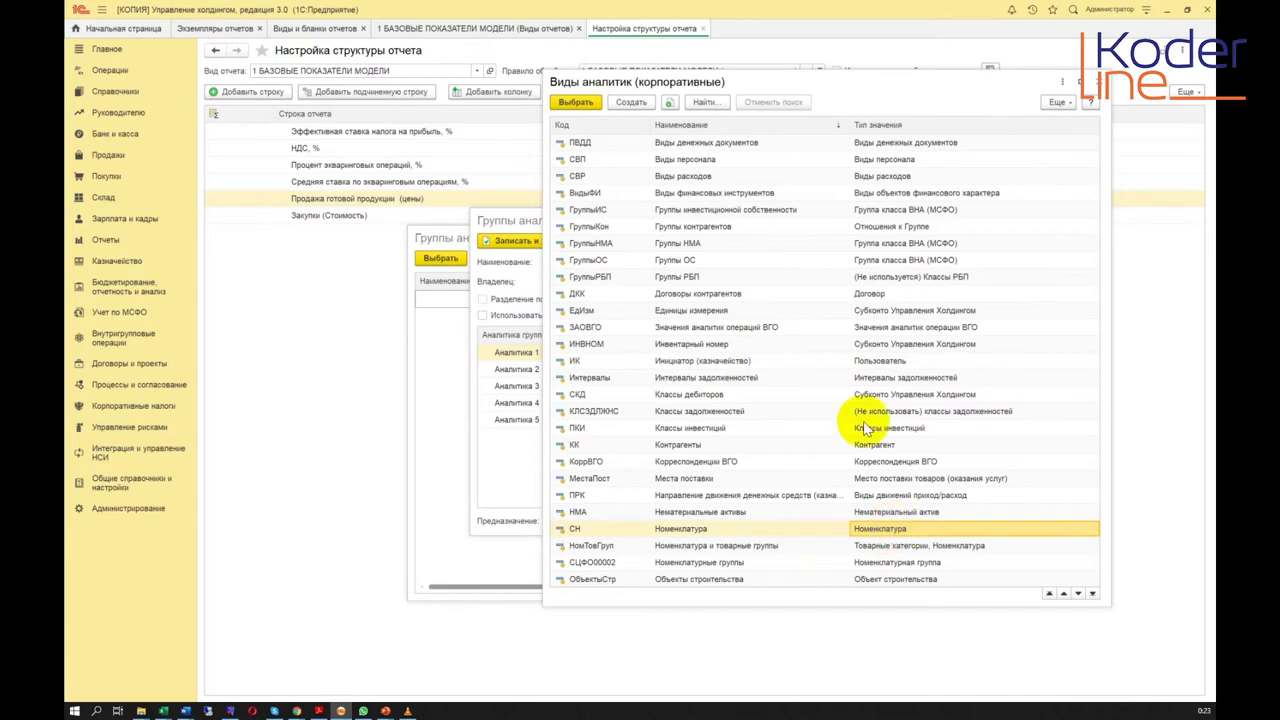
pyautogui.scroll(-3, 862, 420)
pyautogui.doubleClick(684, 377)
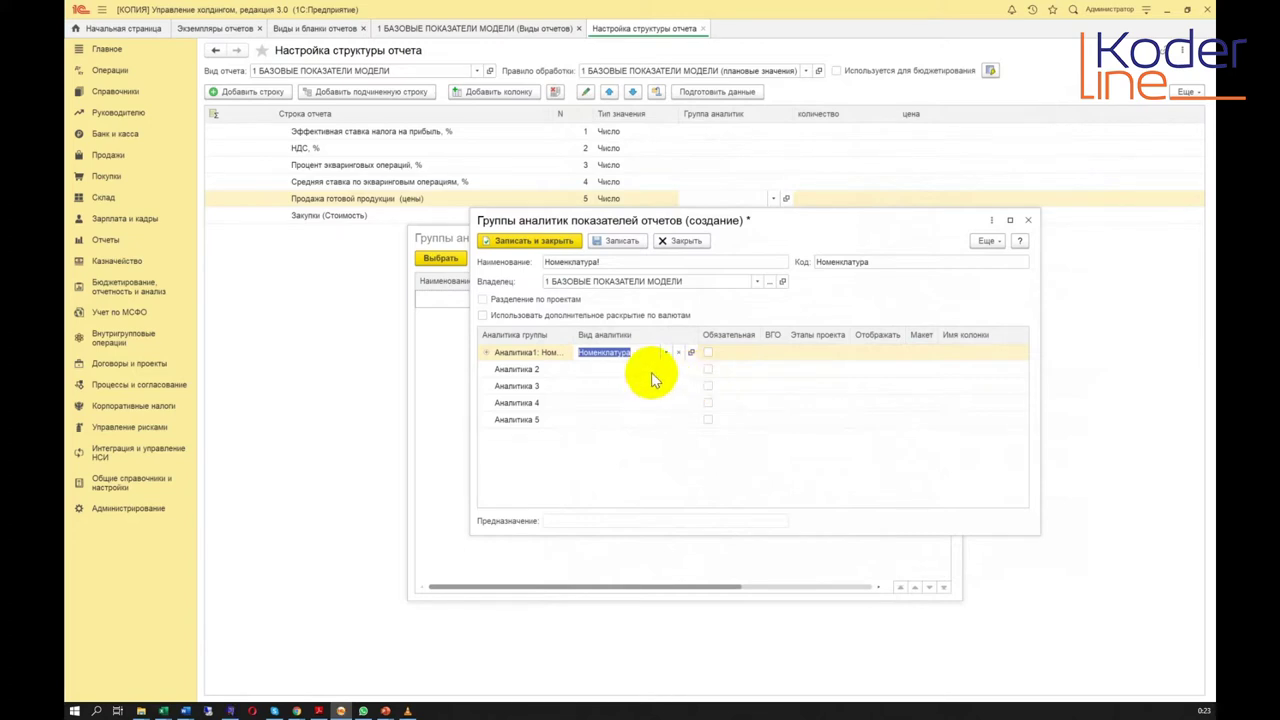
pyautogui.click(559, 245)
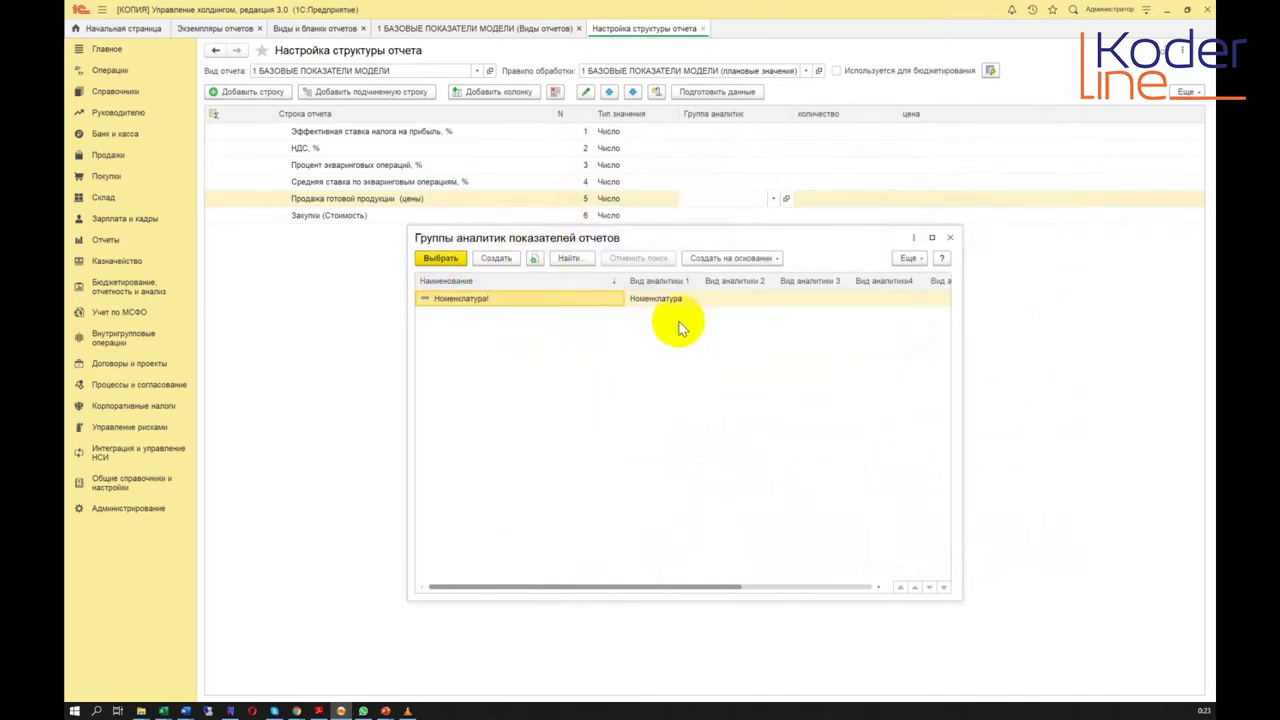
# Assign the group "Номенклатура!" to the rows "Продажа готовой продукции (цены)" and "Закупки (Стоимость)", fix the settings and close the report structure
pyautogui.click(450, 258)
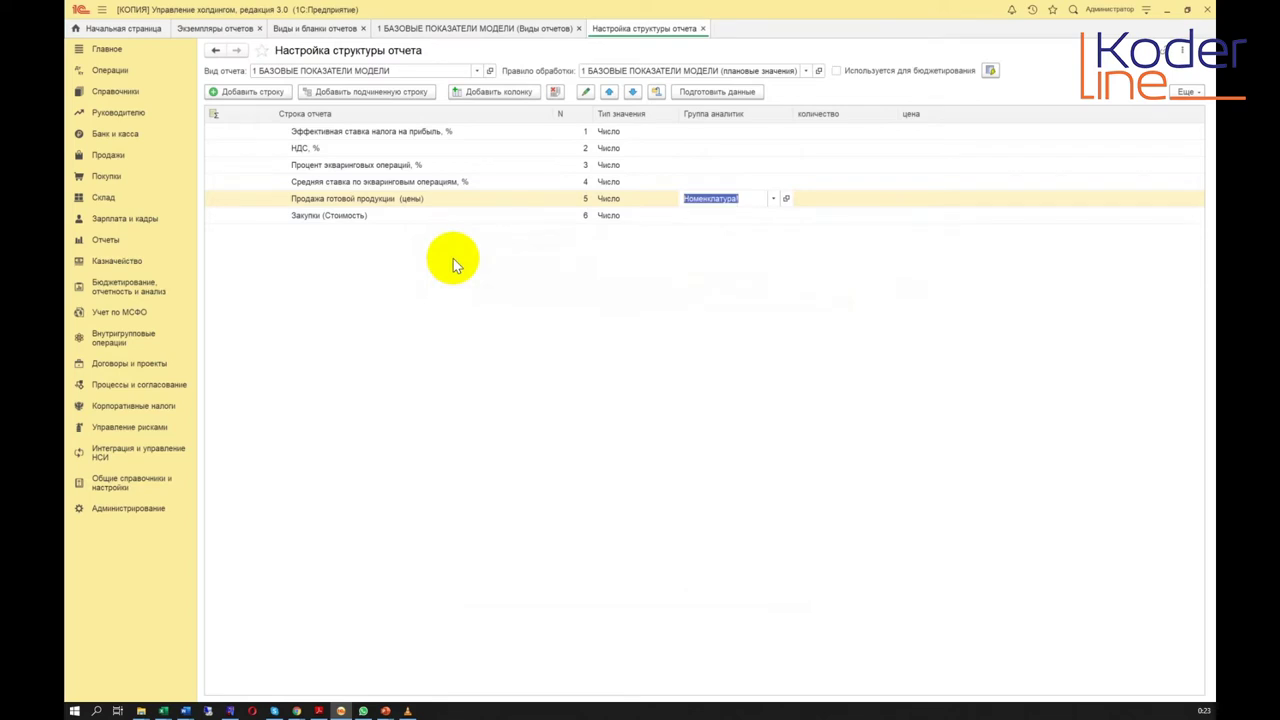
pyautogui.click(708, 218)
pyautogui.doubleClick(736, 214)
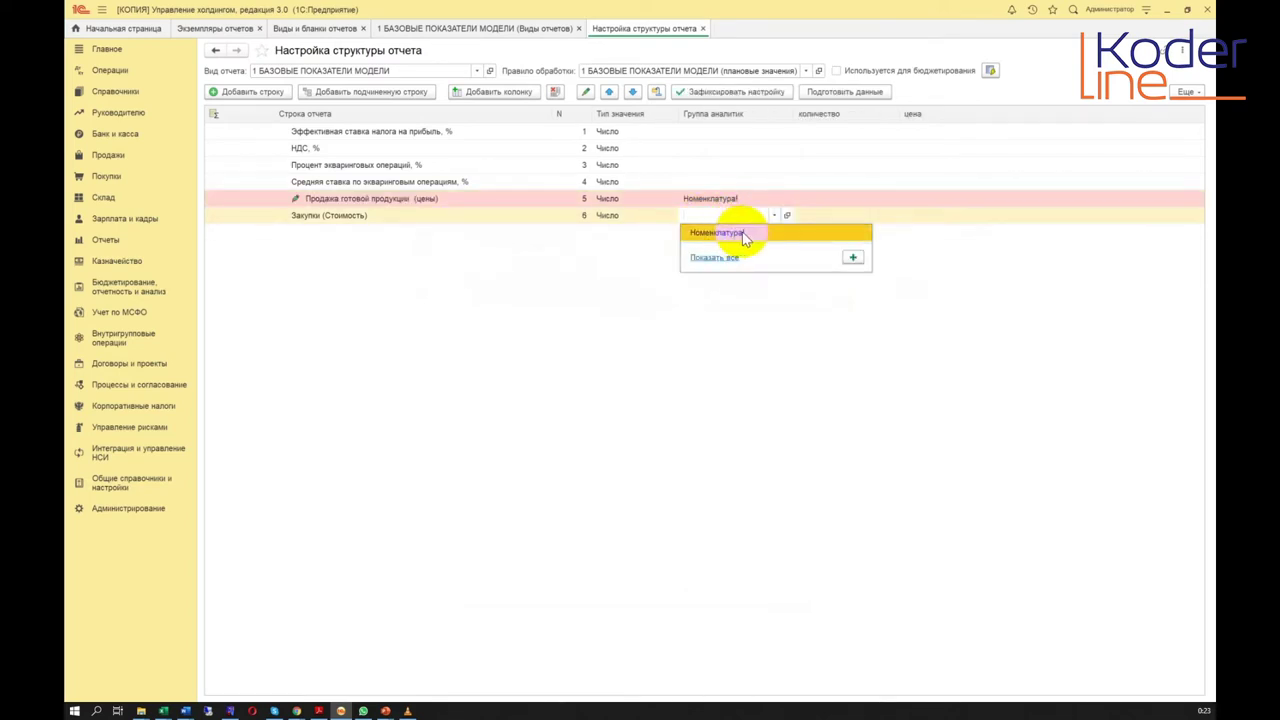
pyautogui.click(742, 232)
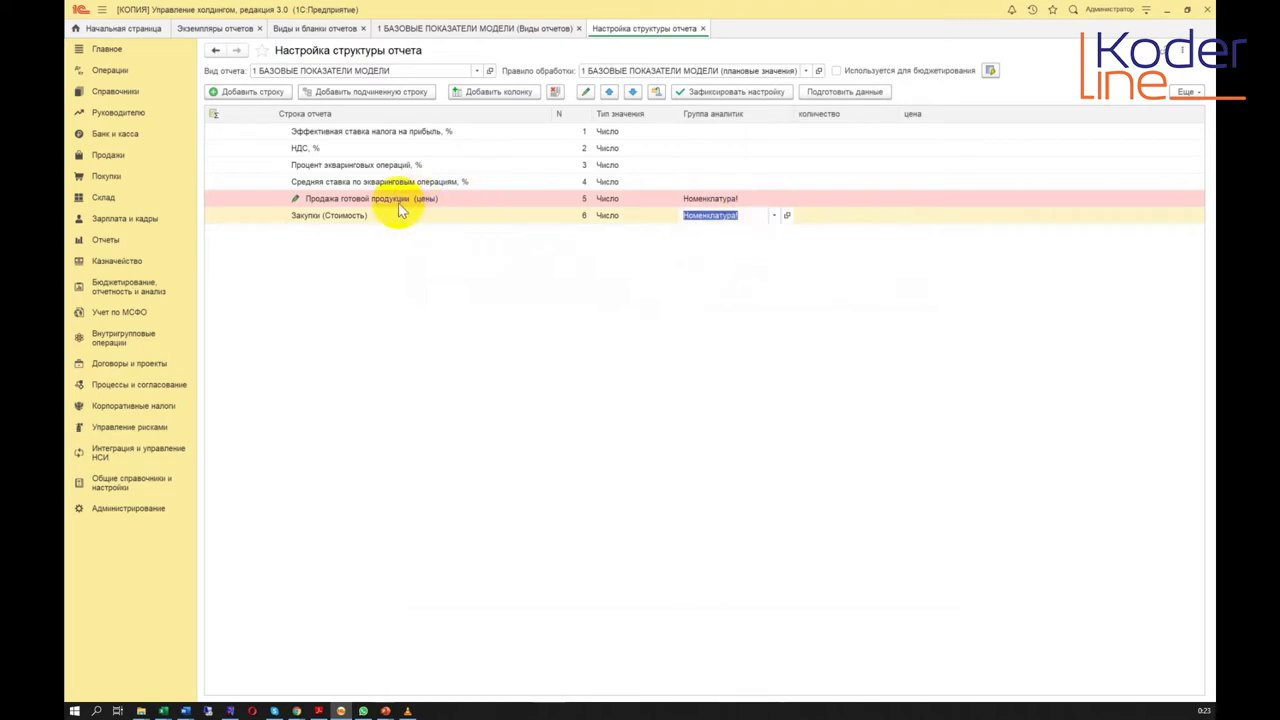
pyautogui.doubleClick(335, 215)
pyautogui.press('Return')
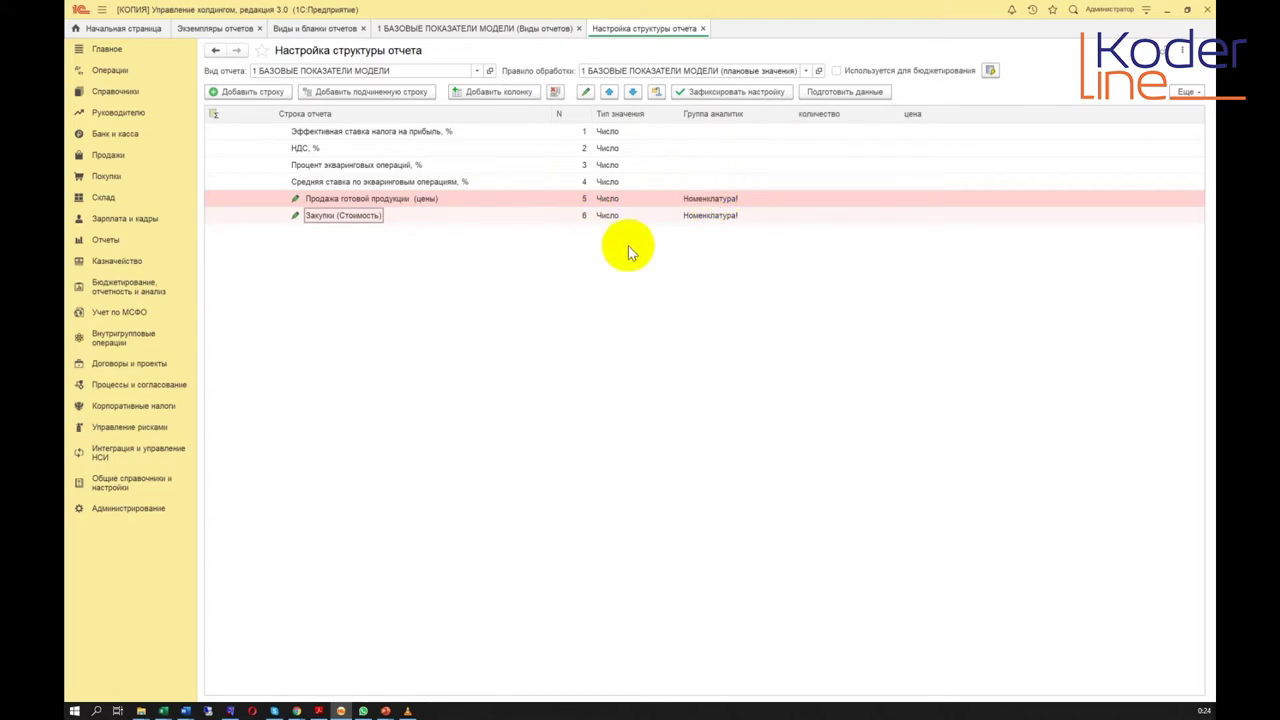
pyautogui.click(736, 92)
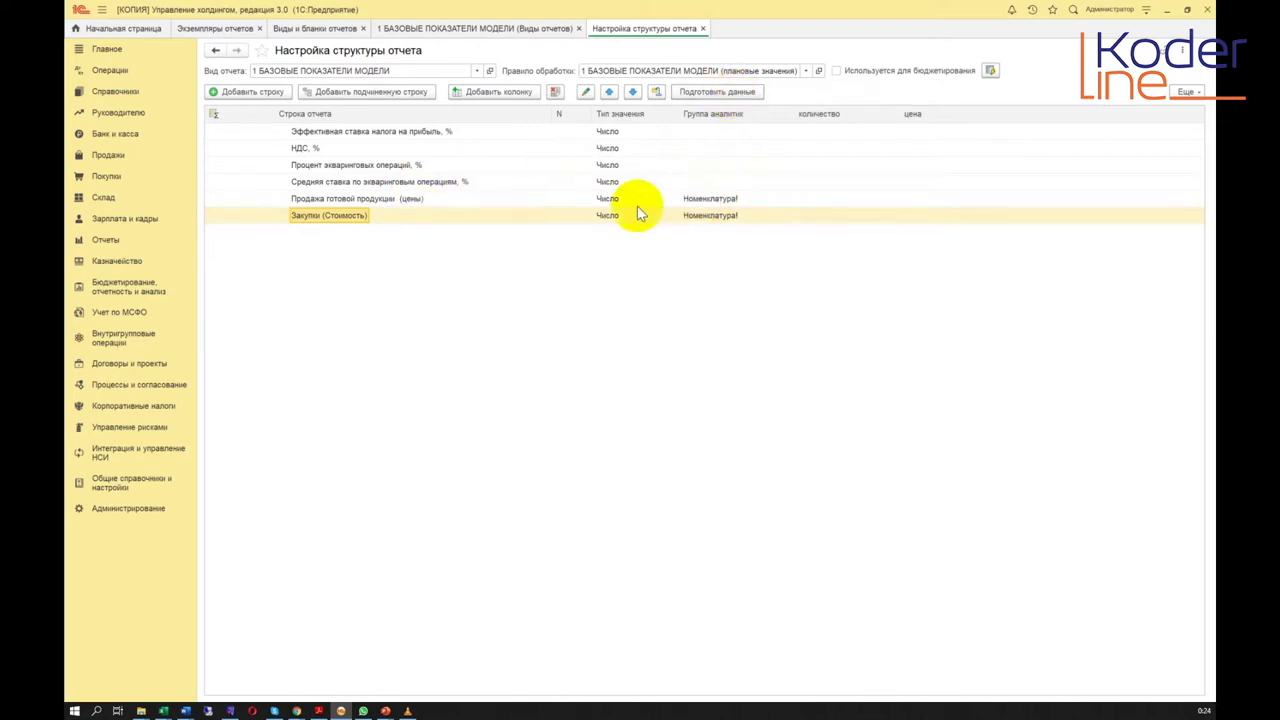
pyautogui.click(704, 29)
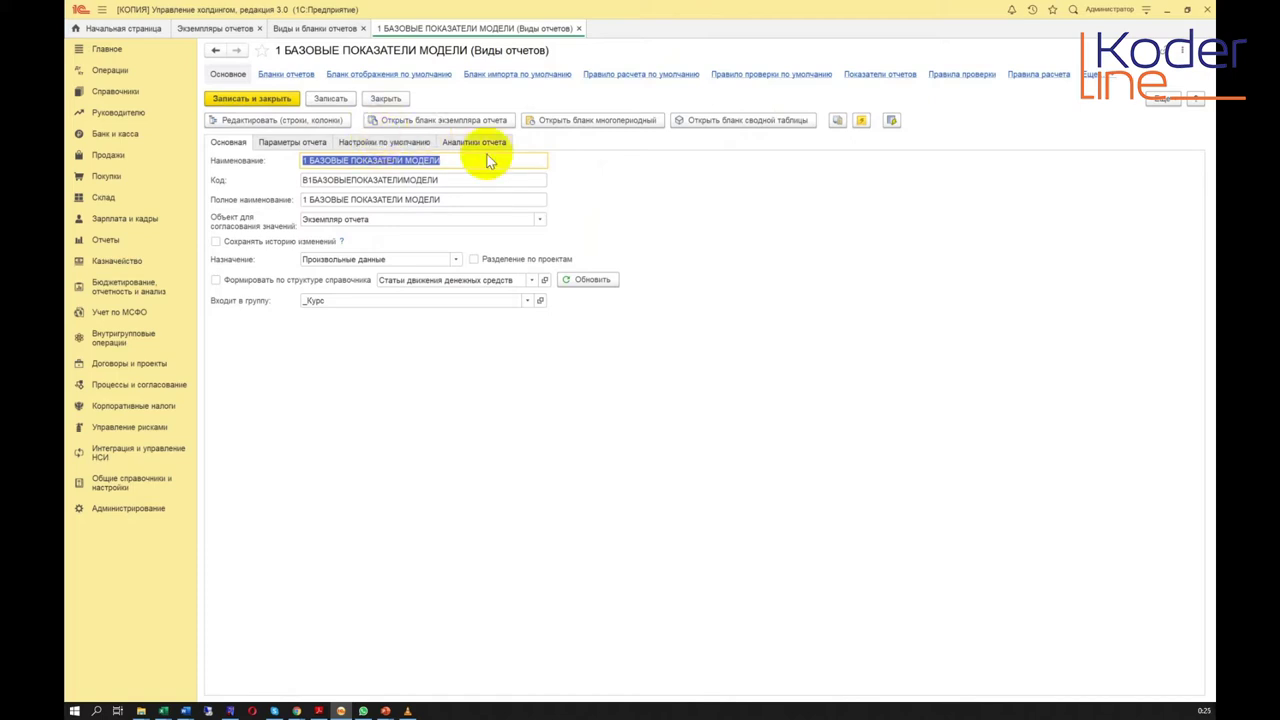
# Check the analytics group in the report indicators "Закупки (Стоимость) цена" and "Продажа готовой продукции (цены) цена"
pyautogui.click(876, 76)
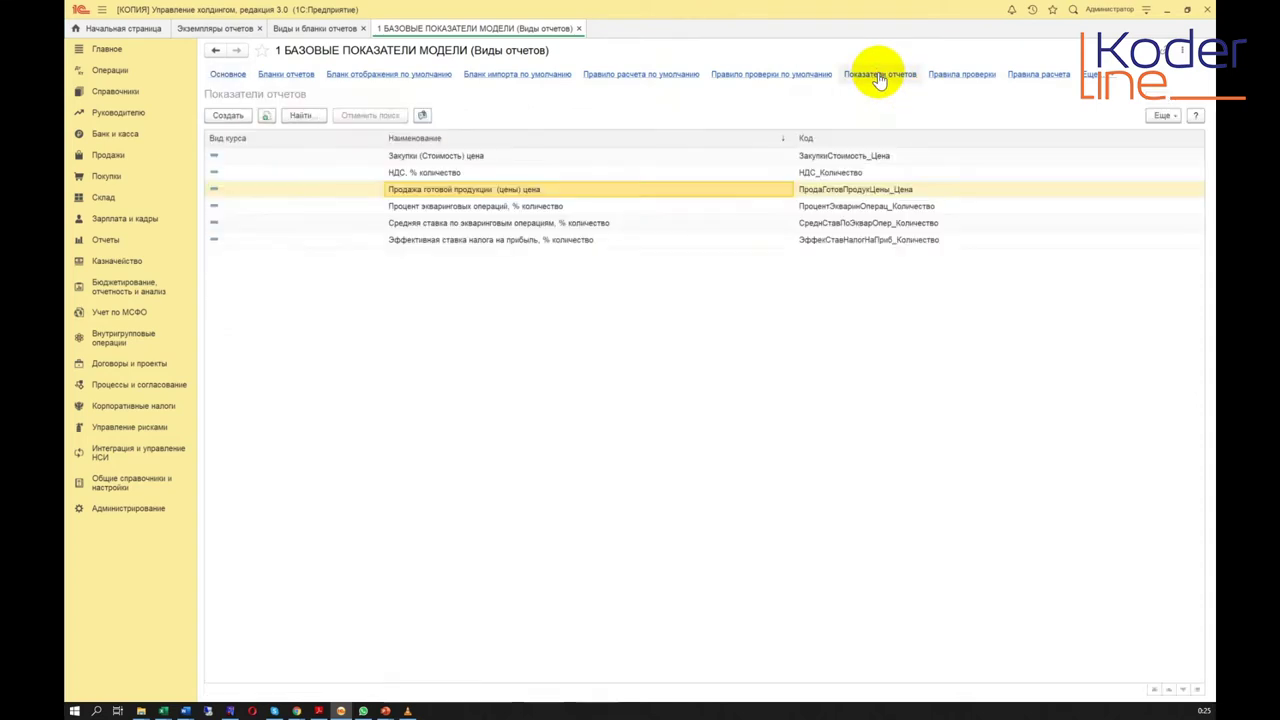
pyautogui.click(529, 225)
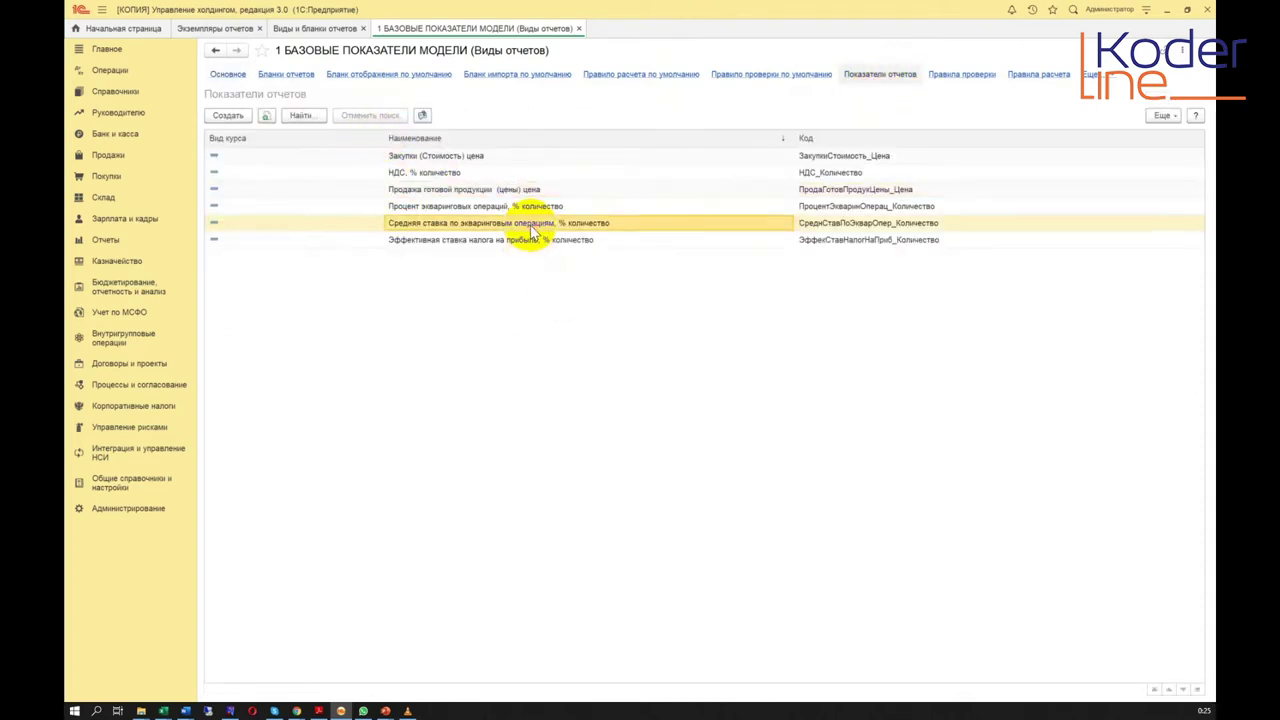
pyautogui.click(538, 208)
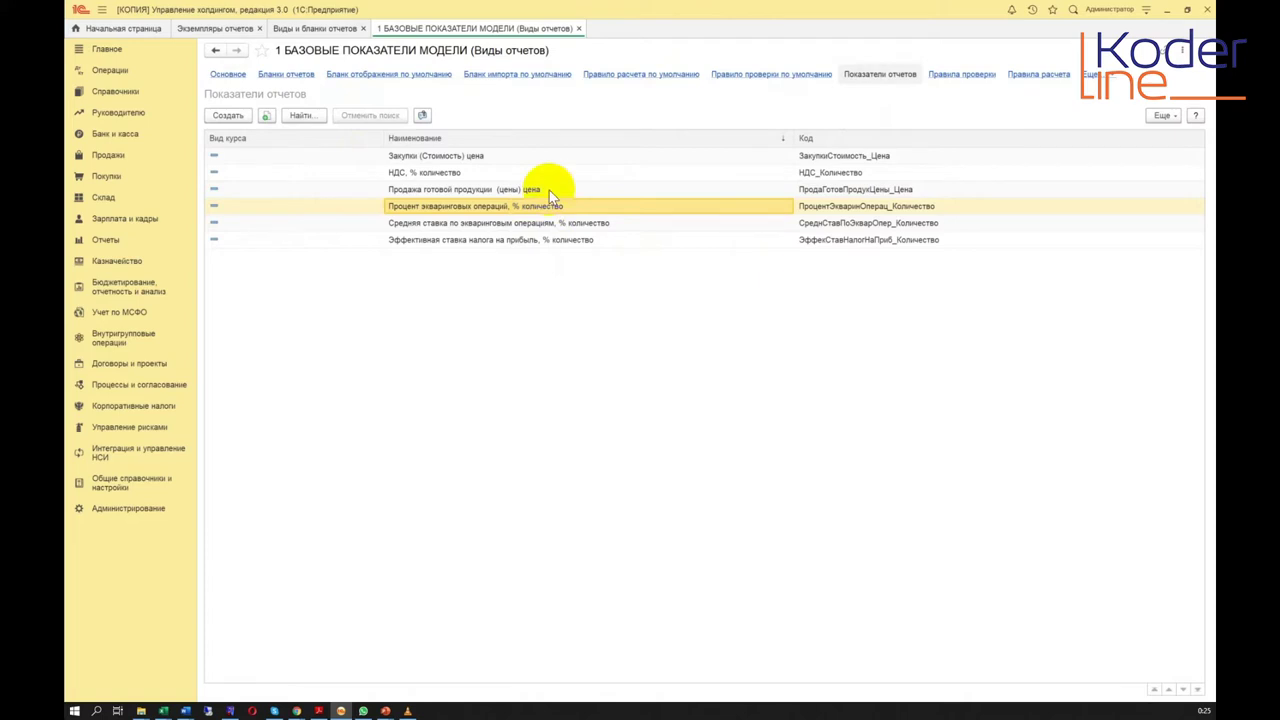
pyautogui.click(489, 191)
pyautogui.click(460, 157)
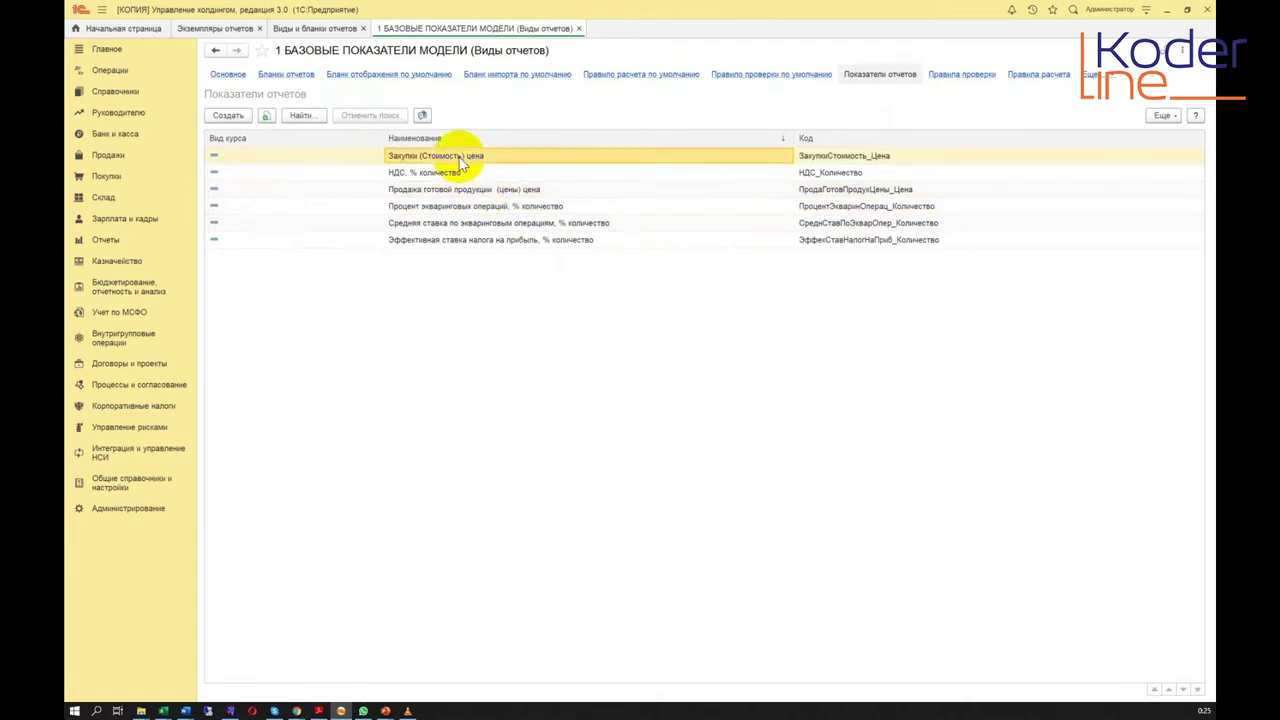
pyautogui.doubleClick(458, 162)
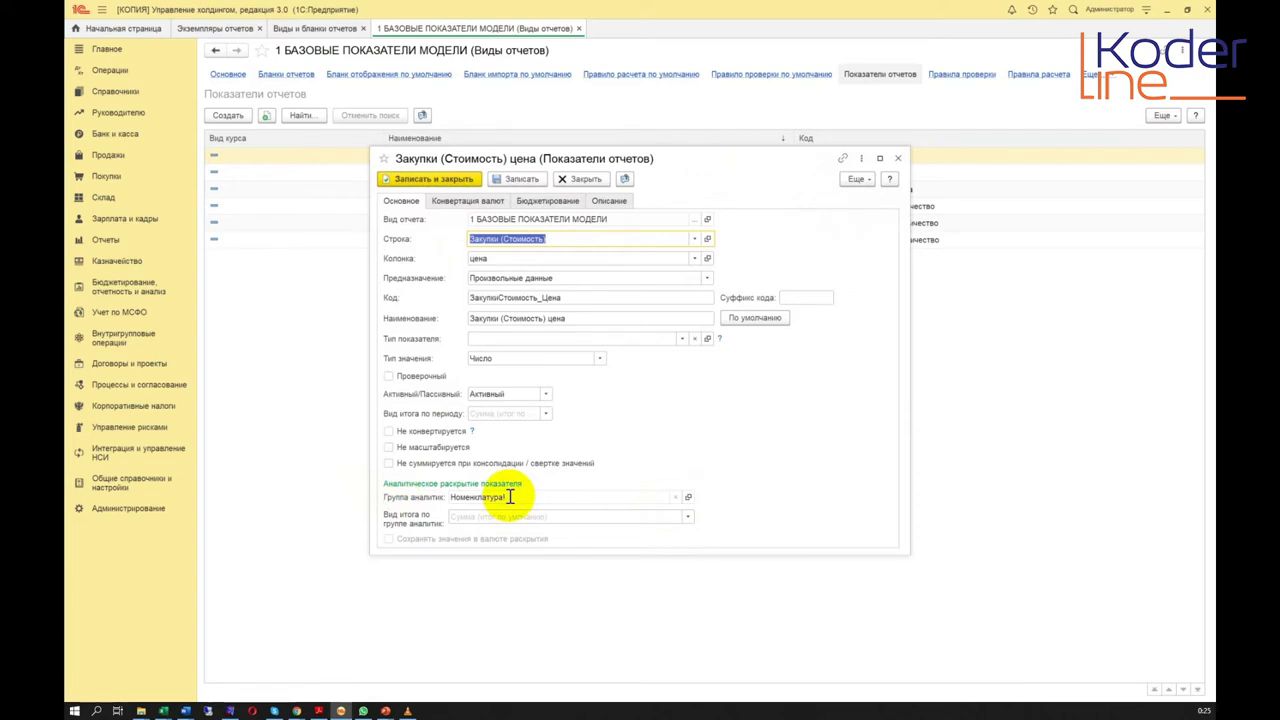
pyautogui.click(897, 158)
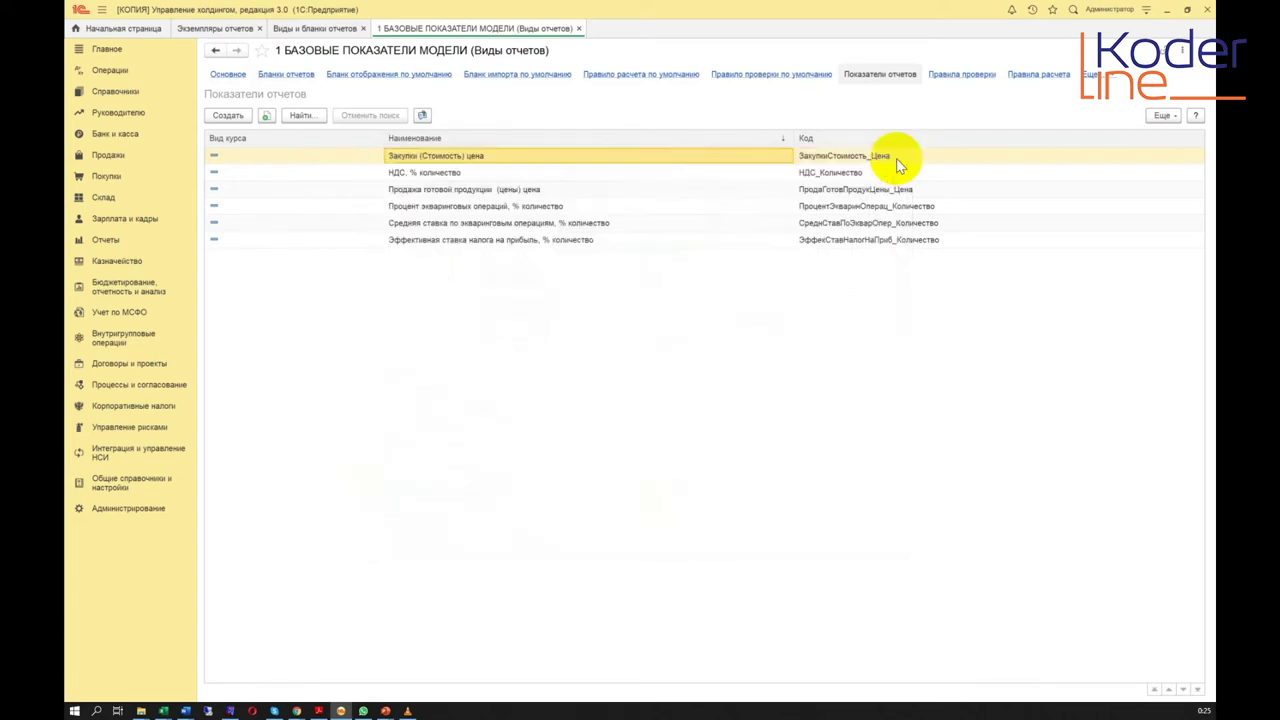
pyautogui.click(488, 192)
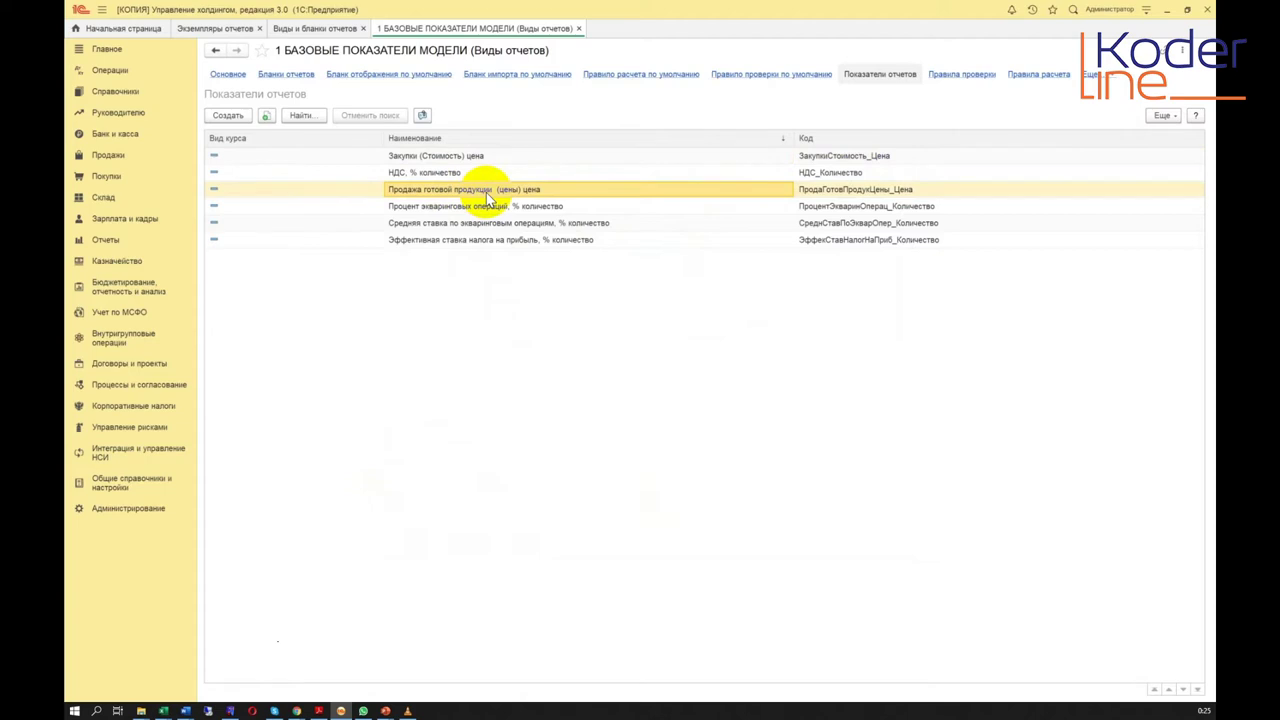
pyautogui.doubleClick(488, 192)
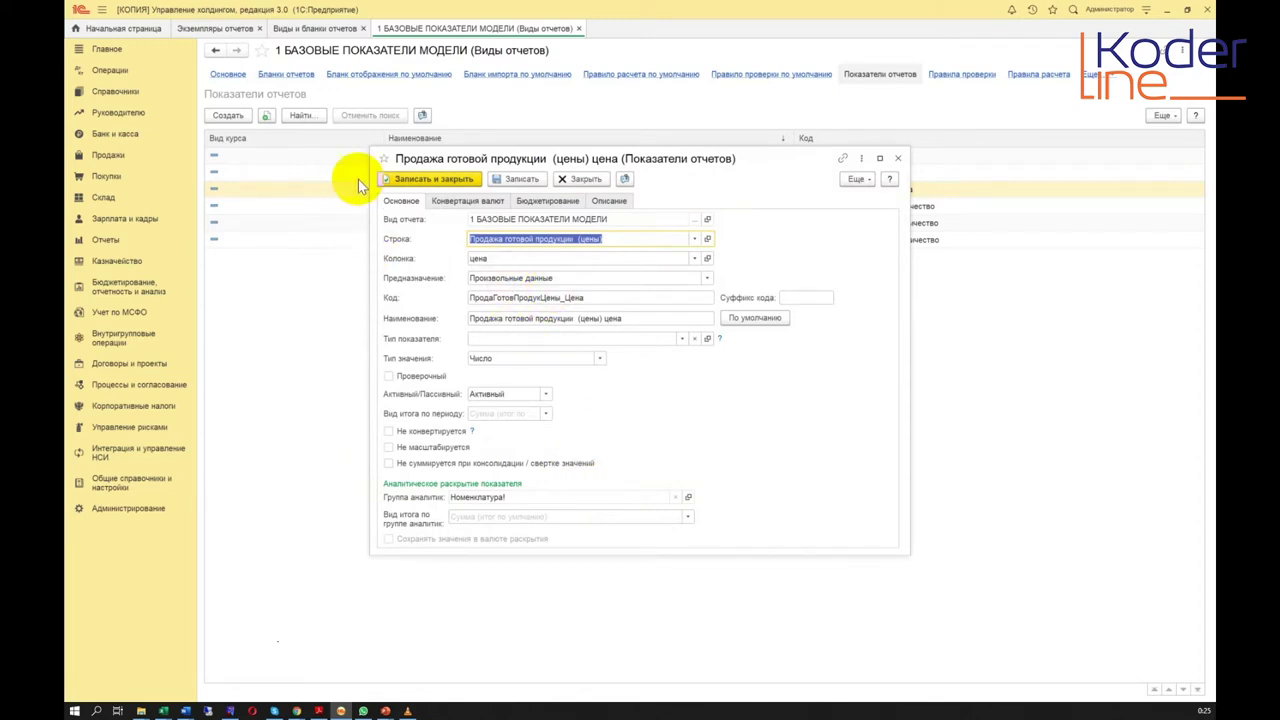
pyautogui.click(899, 159)
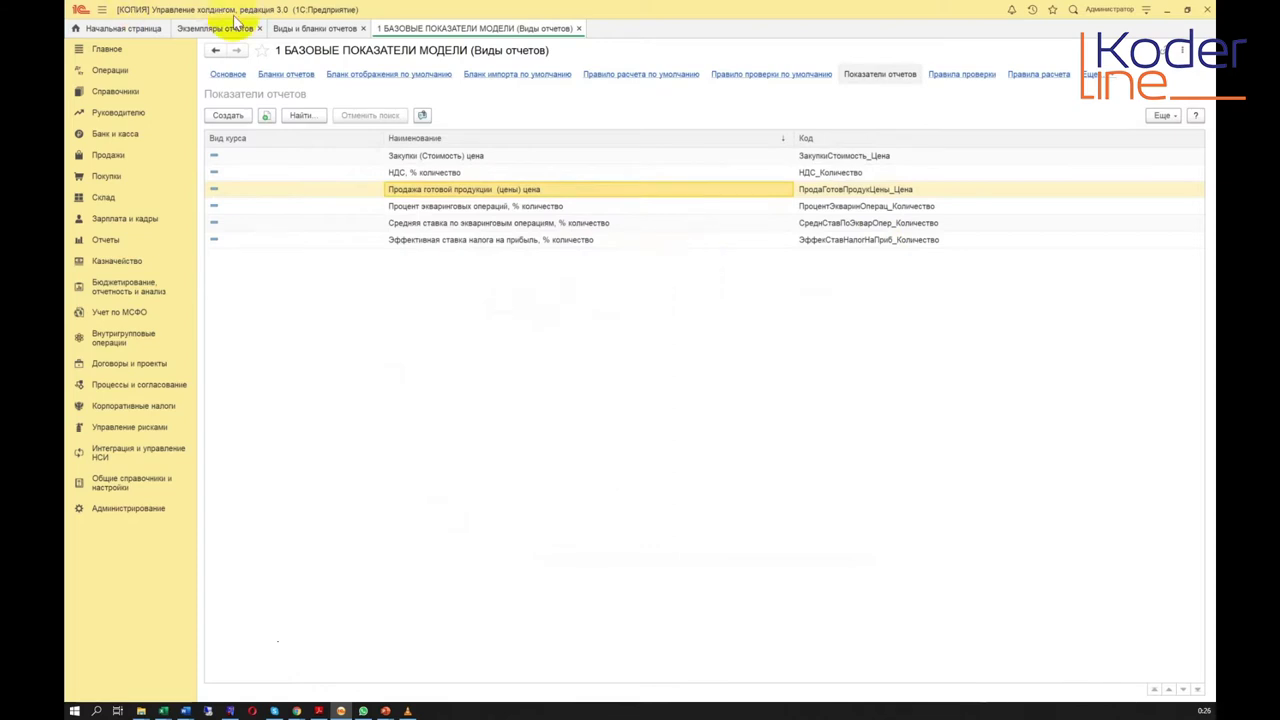
# Save and close the report type, and open its existing multi-period blank
pyautogui.click(230, 76)
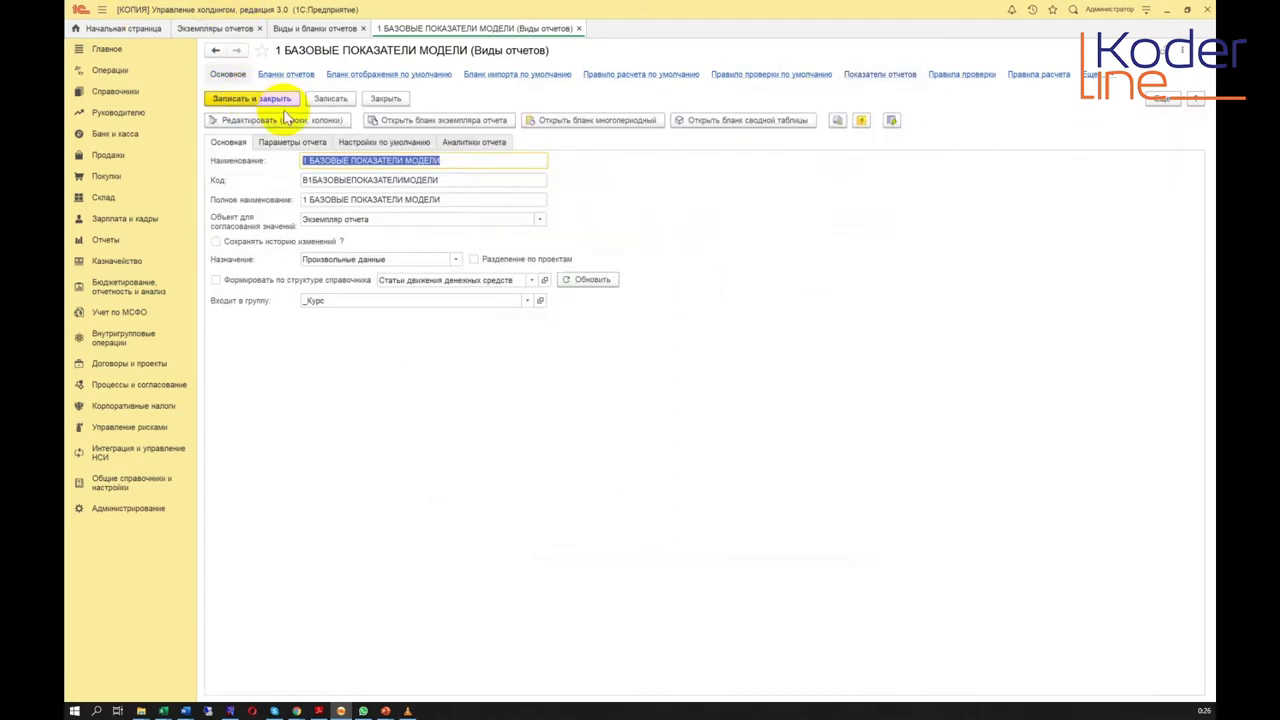
pyautogui.click(251, 96)
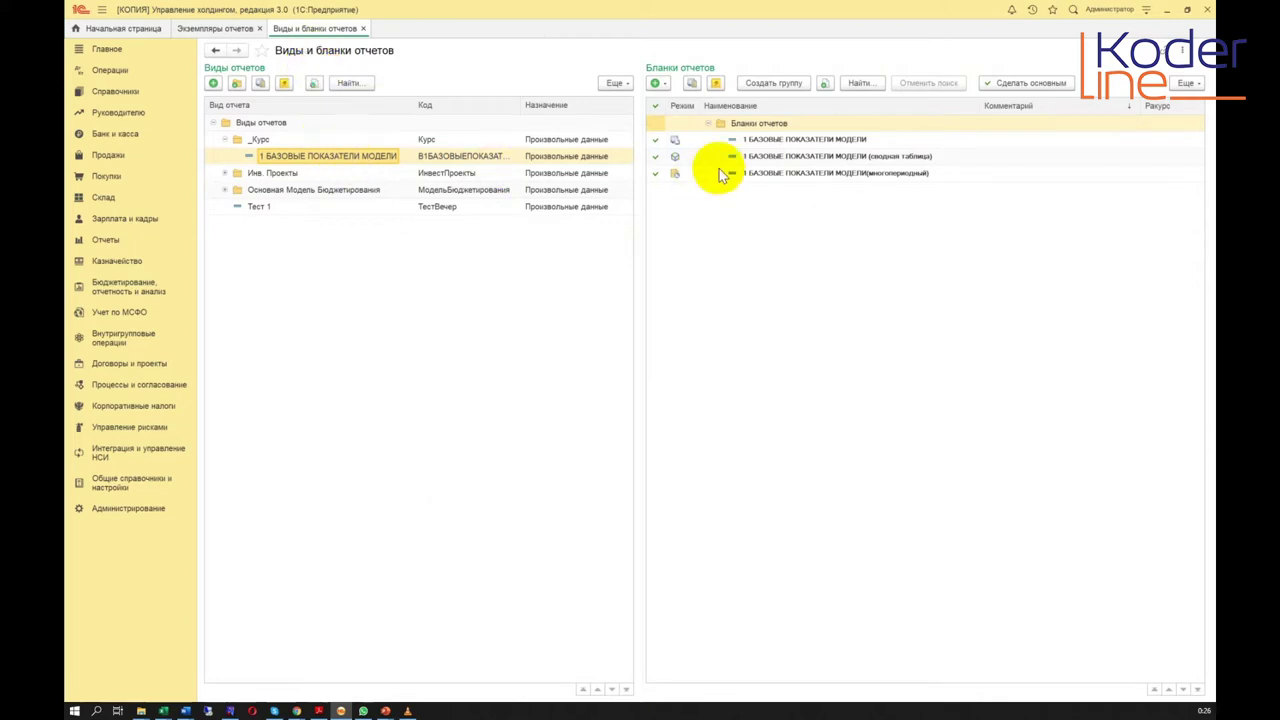
pyautogui.click(792, 157)
pyautogui.click(796, 174)
pyautogui.click(799, 158)
pyautogui.click(810, 175)
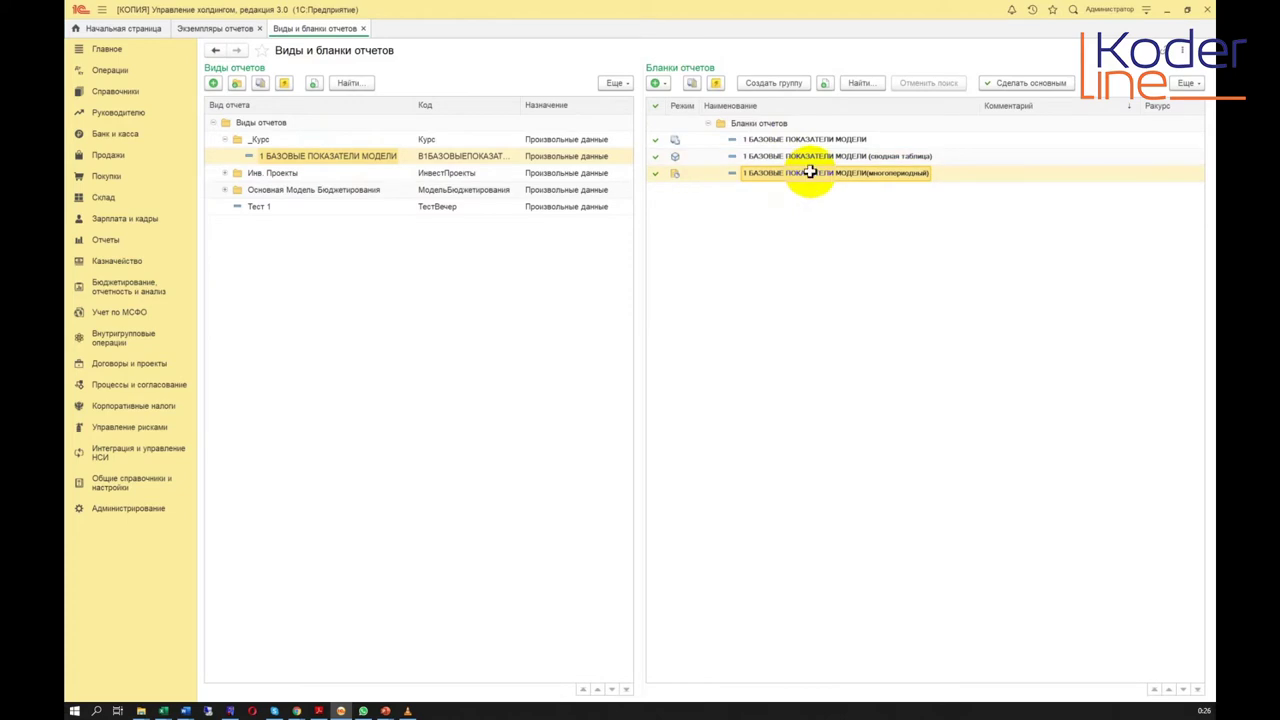
pyautogui.doubleClick(810, 172)
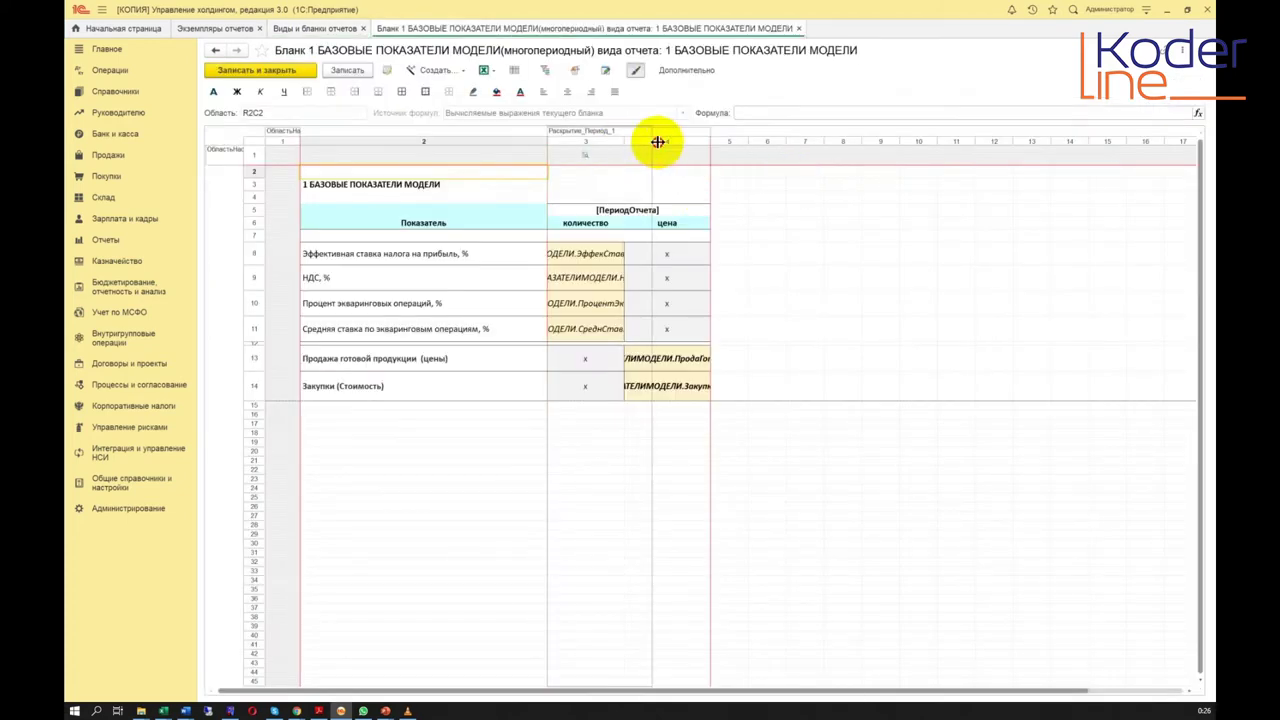
# Widen the quantity and price columns to examine the price cells of the sales and purchases rows, and close the blank
pyautogui.moveTo(657, 142); pyautogui.dragTo(746, 149)
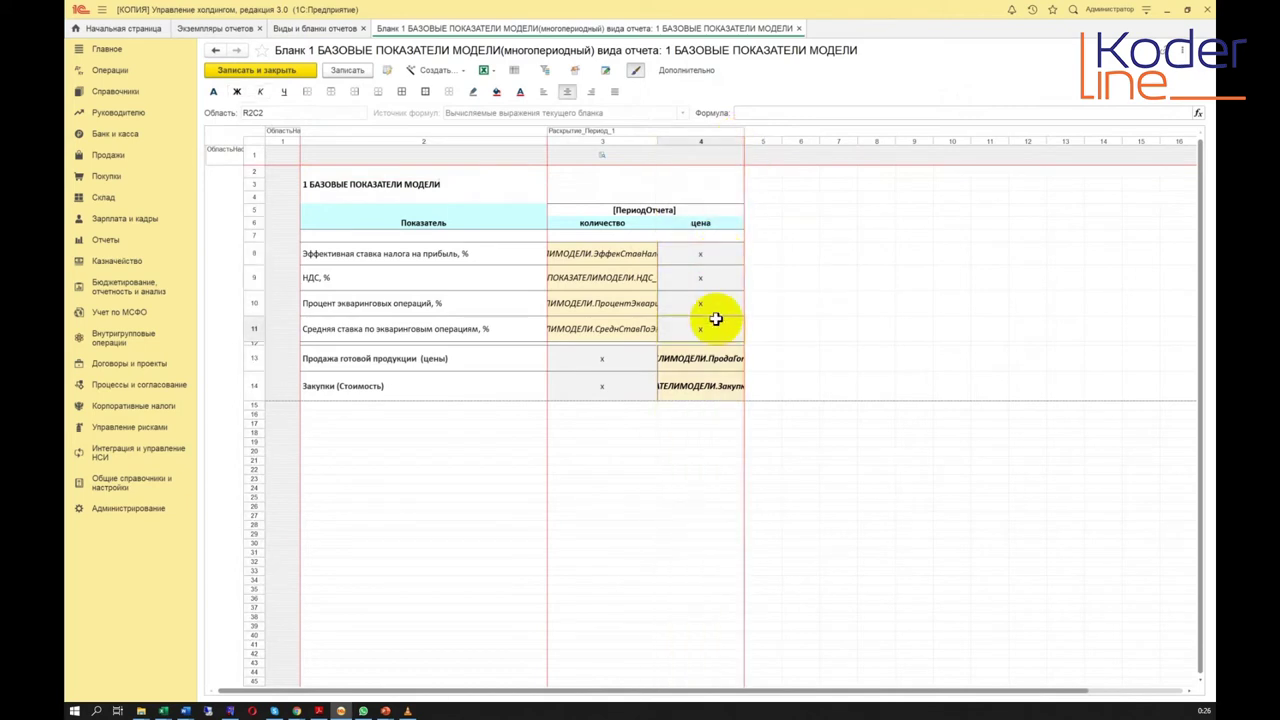
pyautogui.click(697, 360)
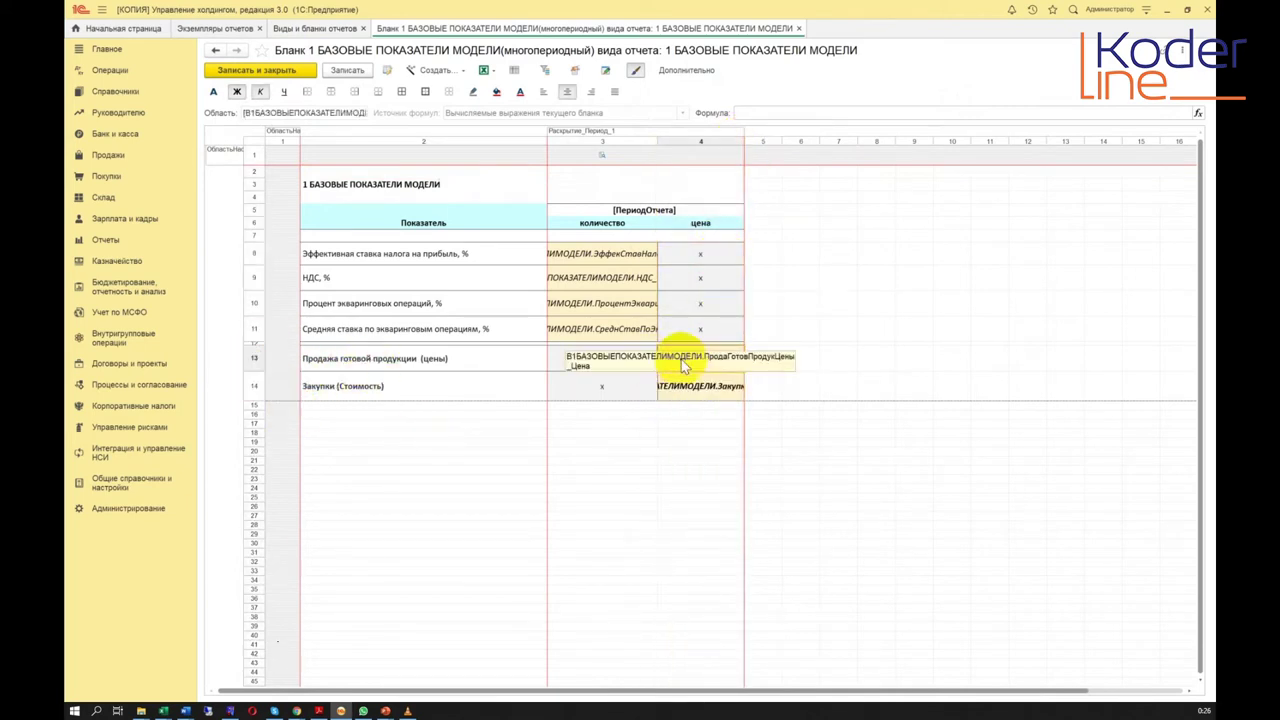
pyautogui.click(700, 404)
pyautogui.click(697, 360)
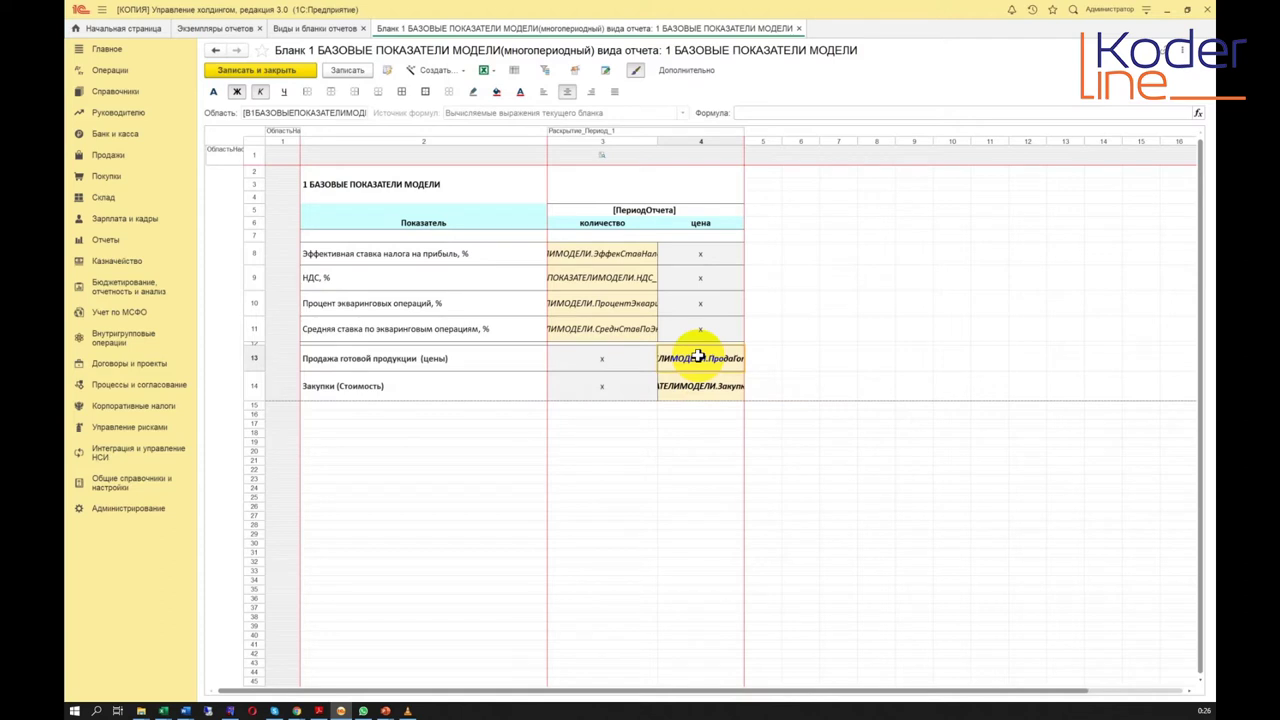
pyautogui.click(680, 393)
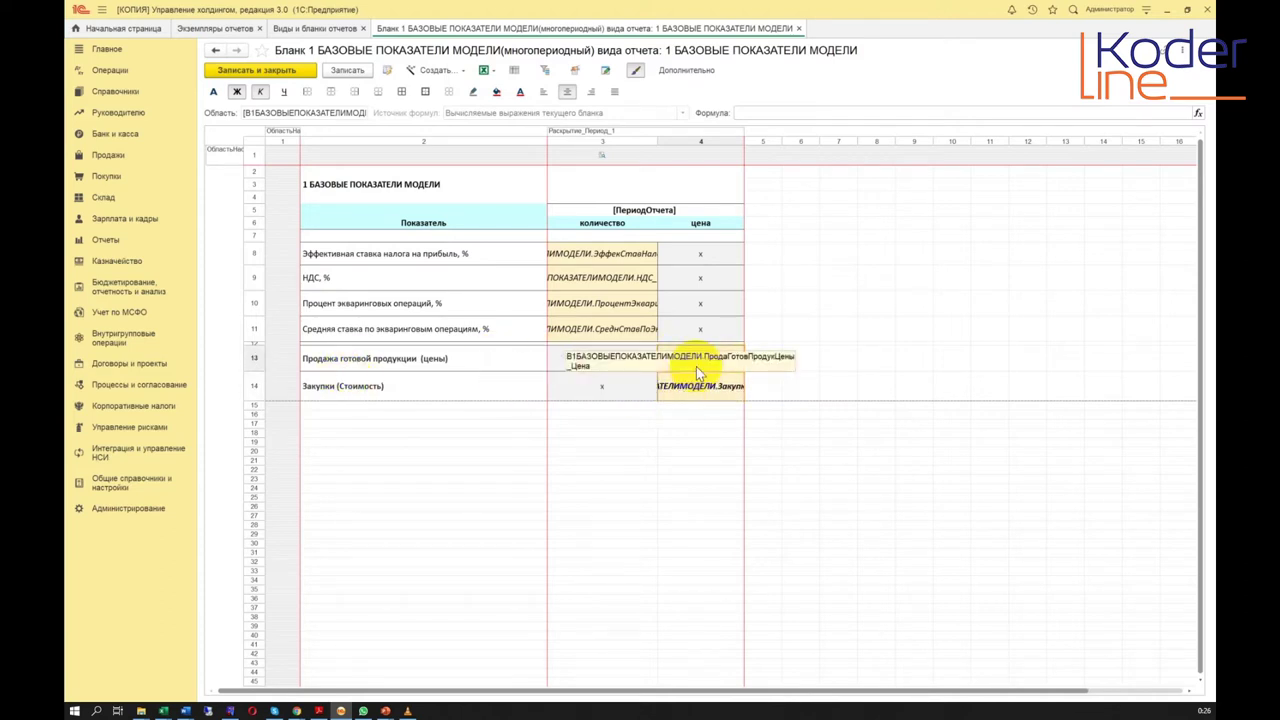
pyautogui.click(798, 28)
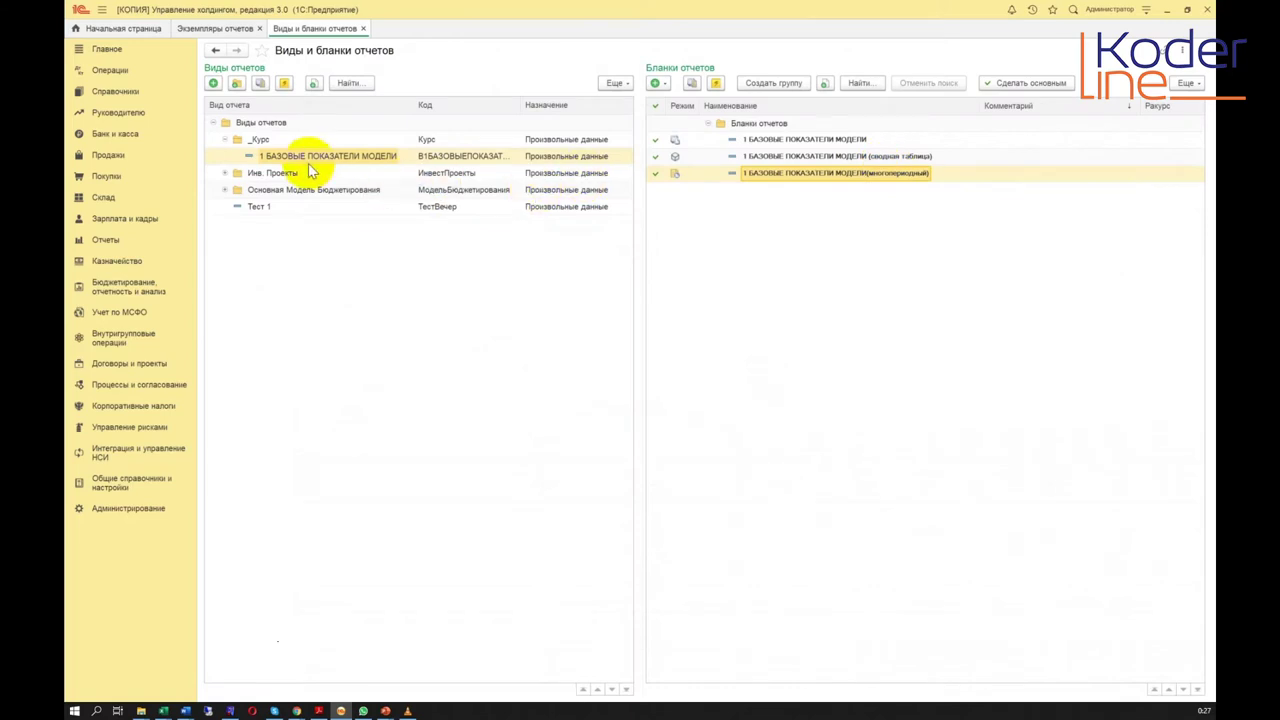
# Create a new multi-period report instance blank for "1 БАЗОВЫЕ ПОКАЗАТЕЛИ МОДЕЛИ"
pyautogui.click(770, 158)
pyautogui.click(786, 175)
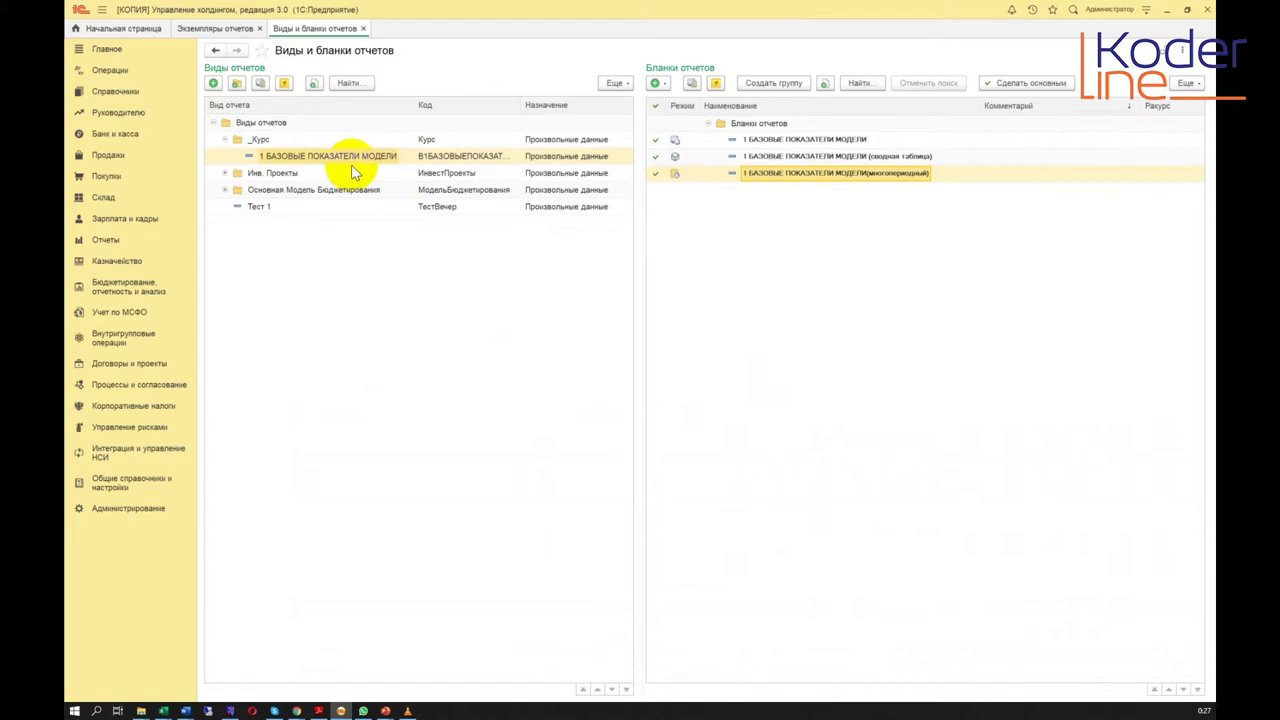
pyautogui.click(786, 157)
pyautogui.click(795, 175)
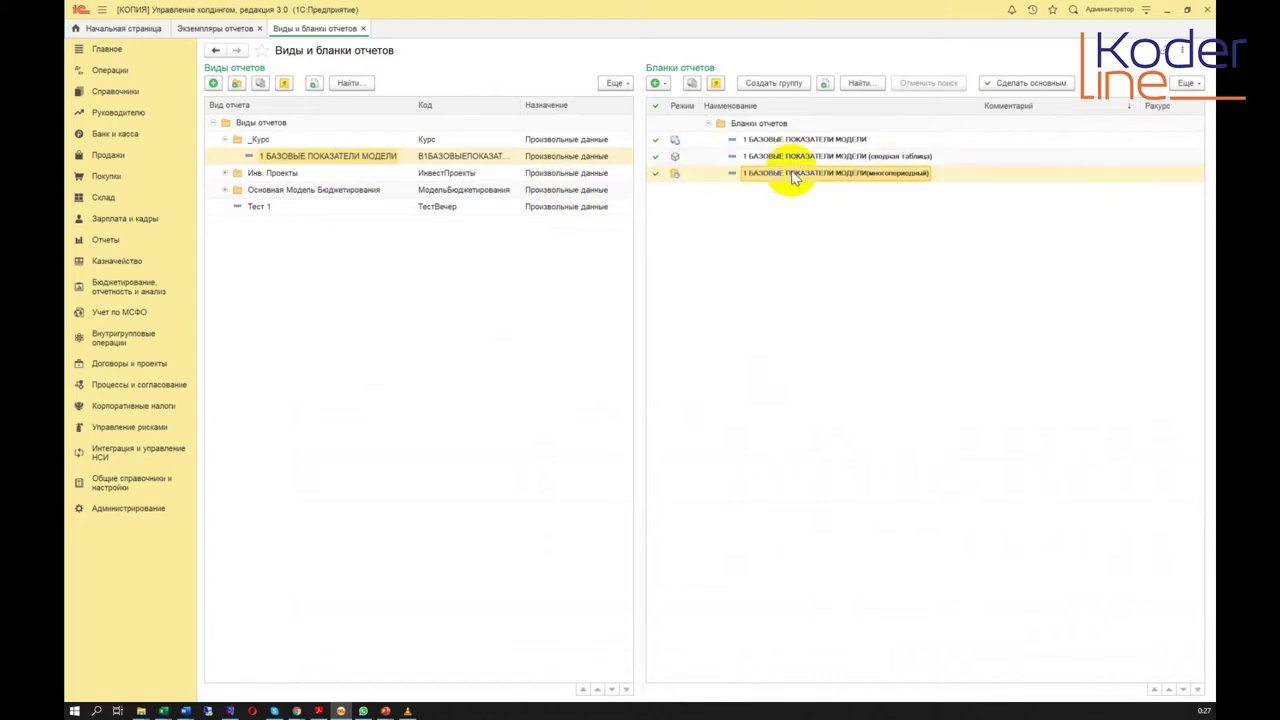
pyautogui.click(659, 84)
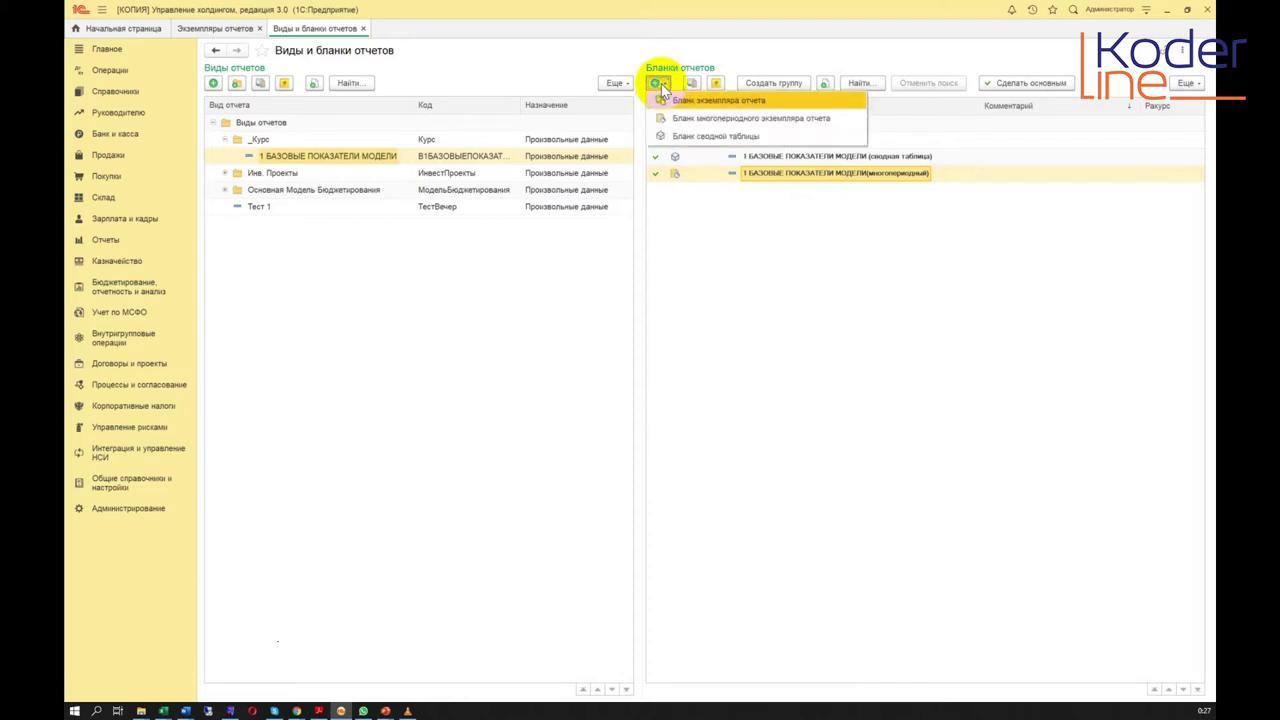
pyautogui.click(728, 120)
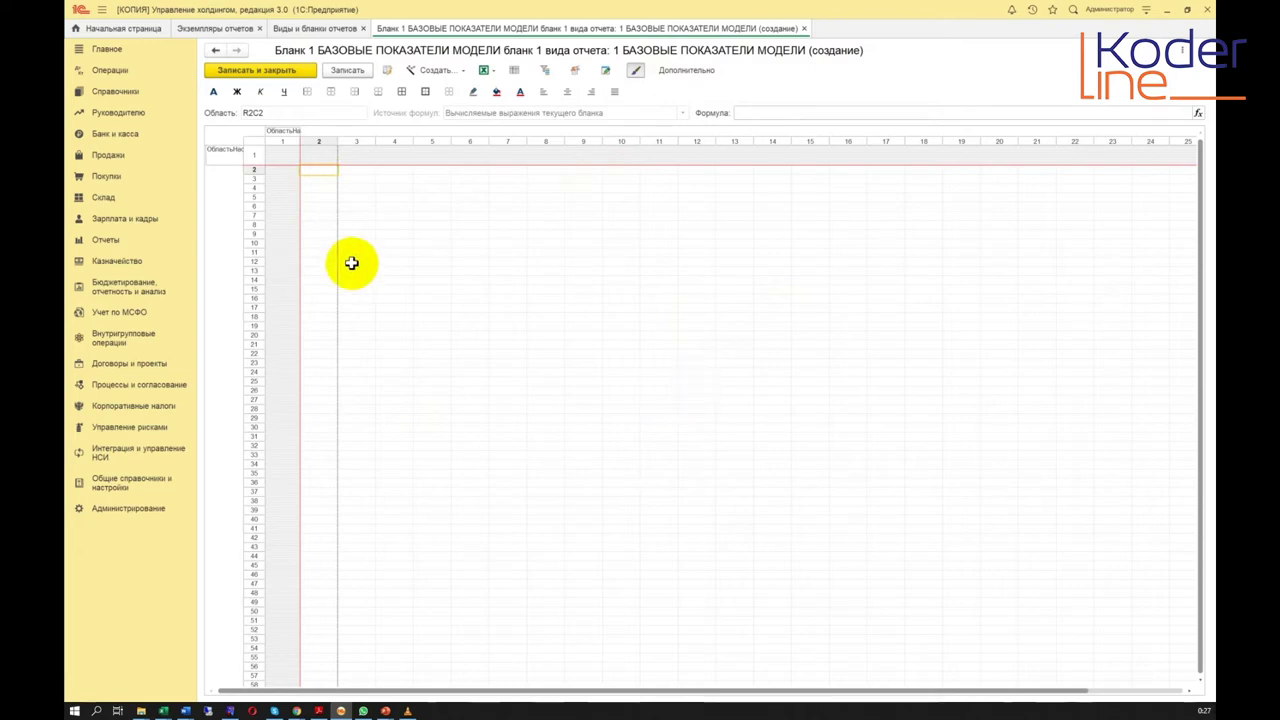
# Generate the blank layout for all report rows with both quantity and price, with the period totals column switched off
pyautogui.click(445, 72)
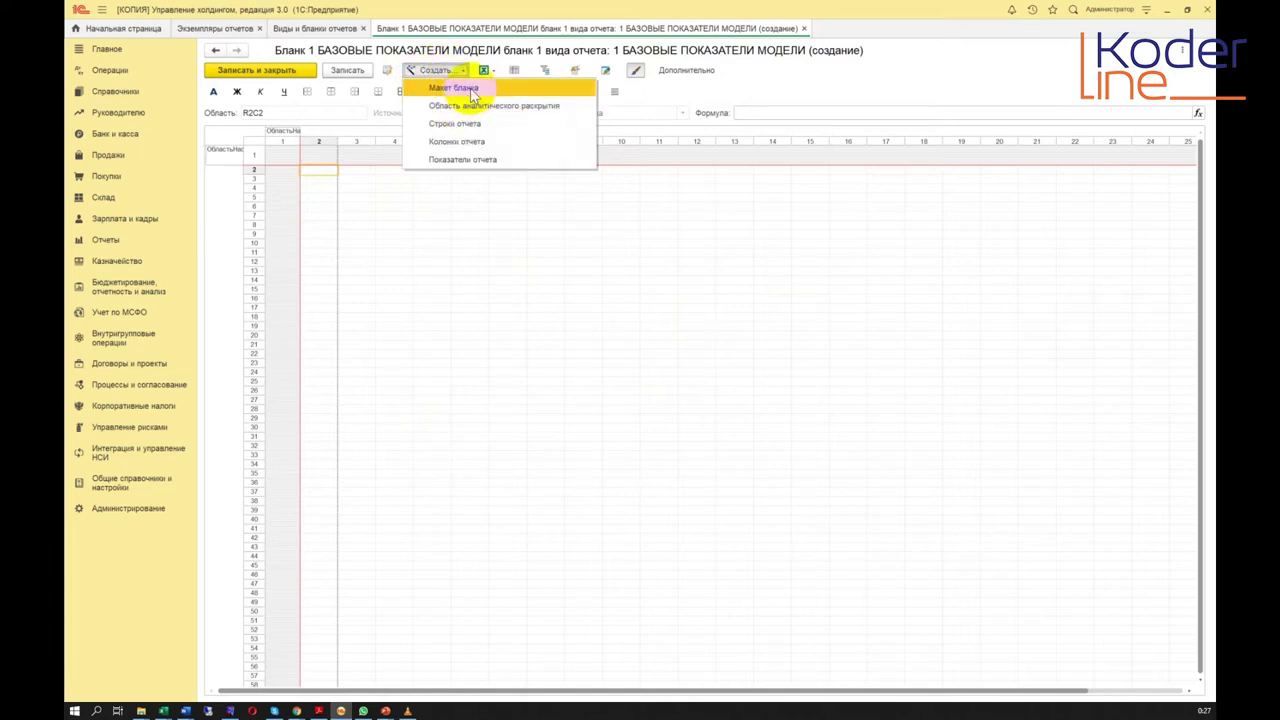
pyautogui.click(474, 91)
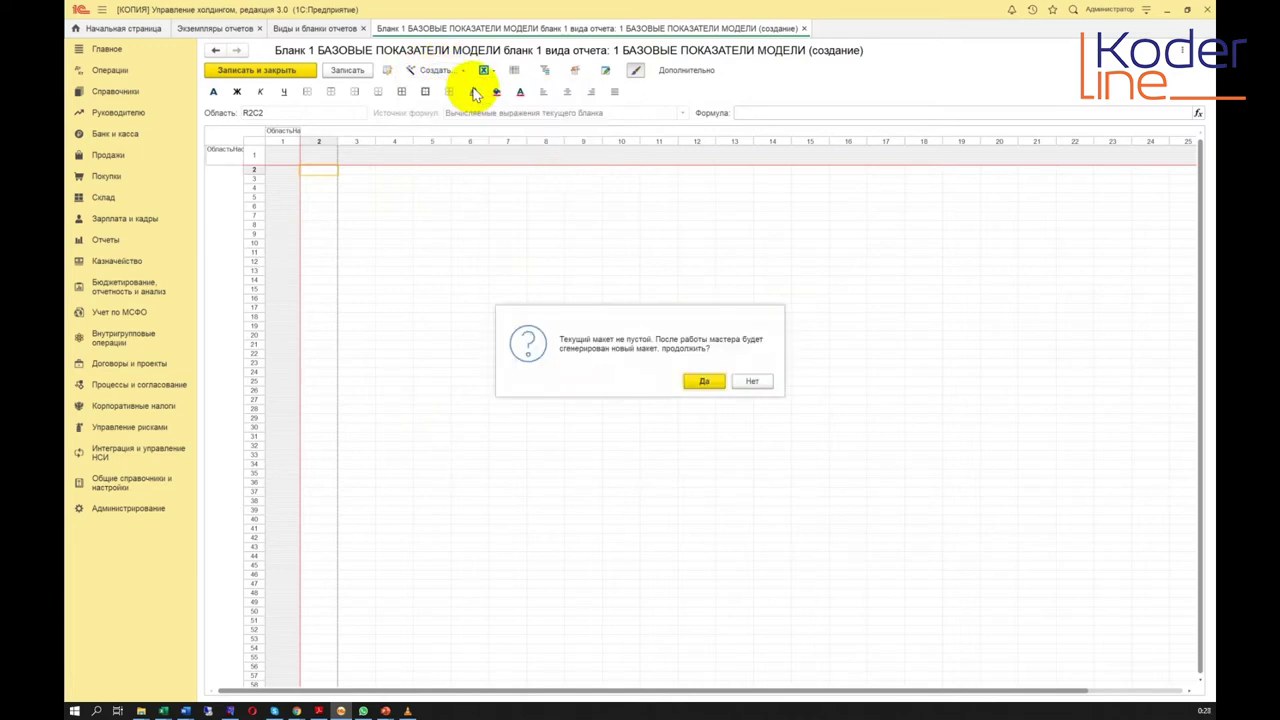
pyautogui.click(708, 381)
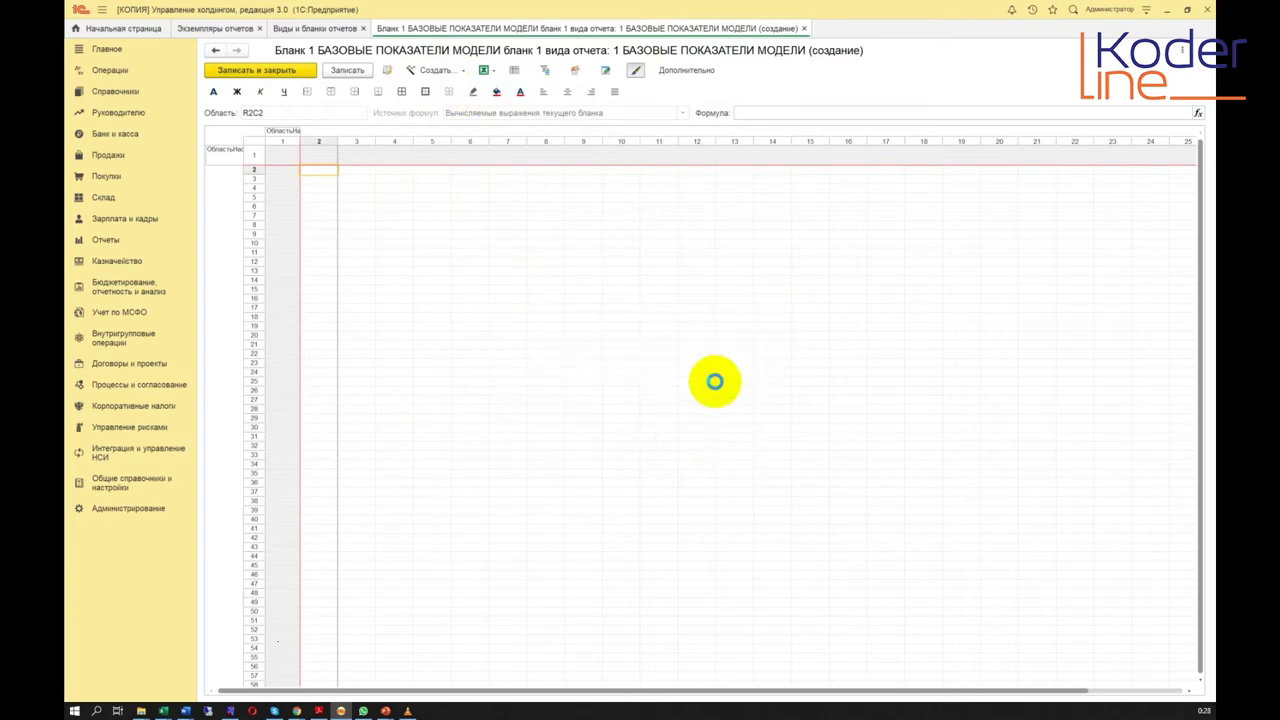
pyautogui.moveTo(700, 88); pyautogui.dragTo(681, 115)
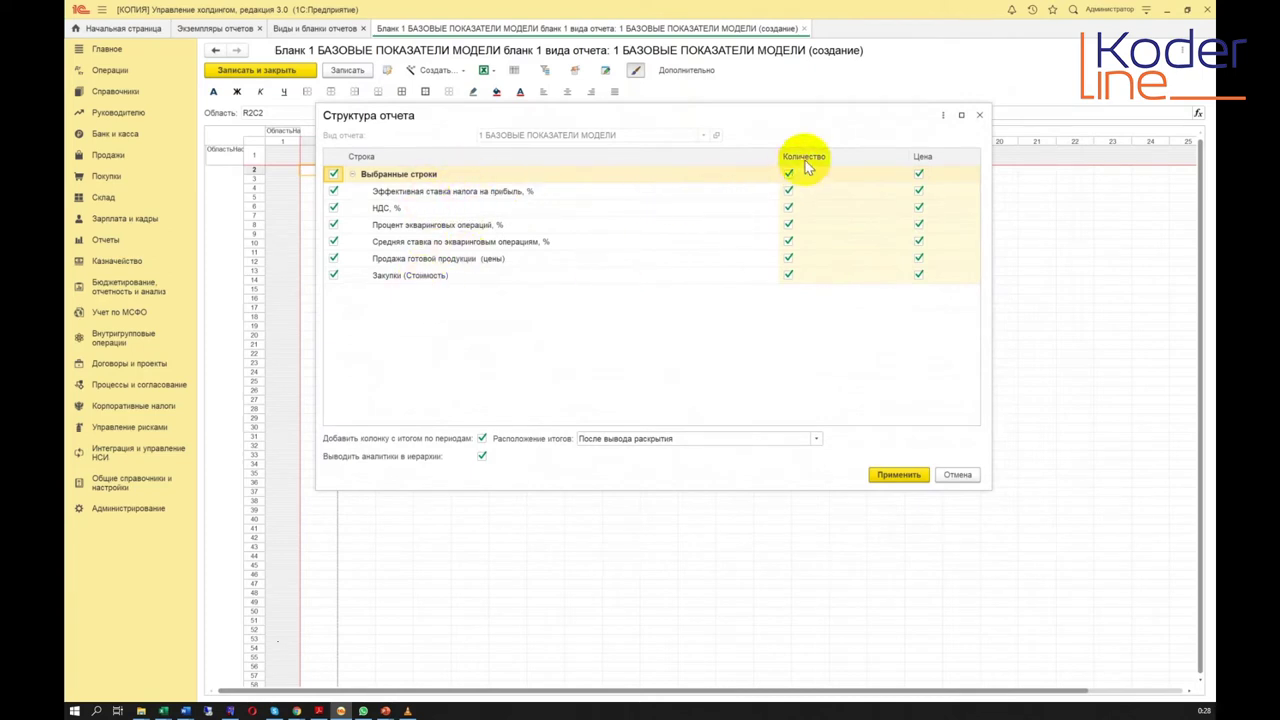
pyautogui.moveTo(778, 155); pyautogui.dragTo(718, 150)
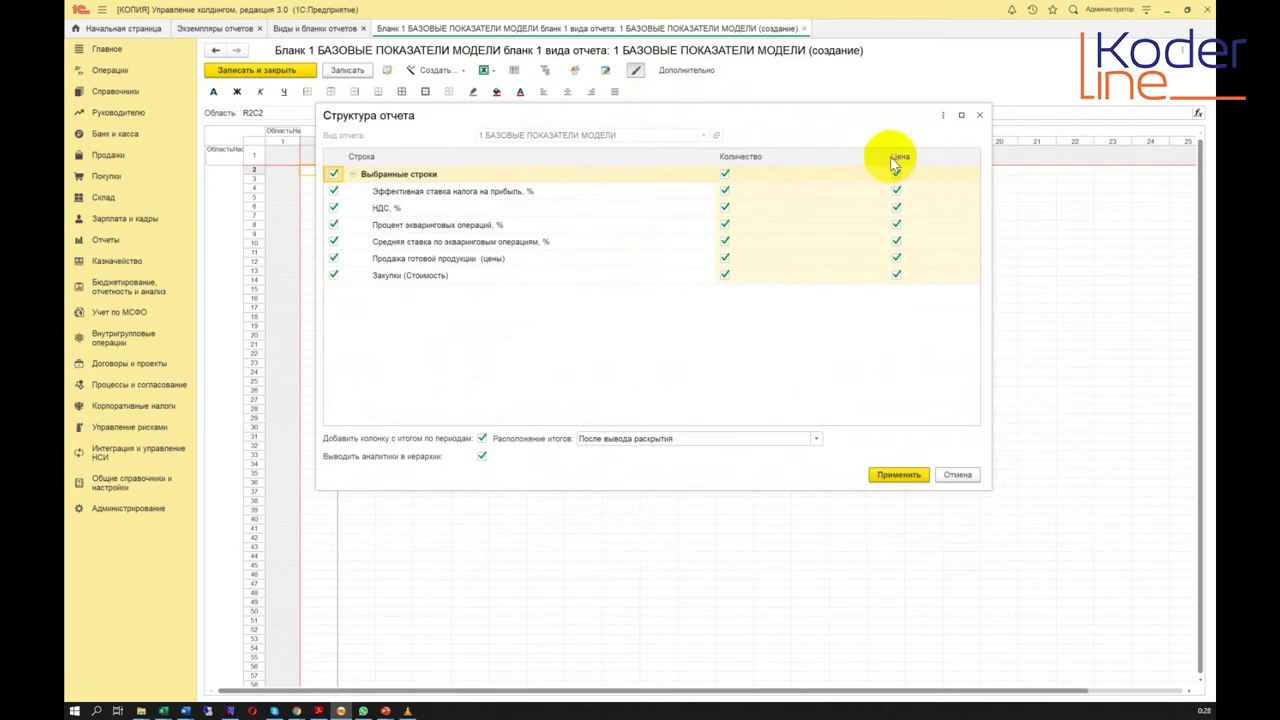
pyautogui.moveTo(882, 156); pyautogui.dragTo(807, 158)
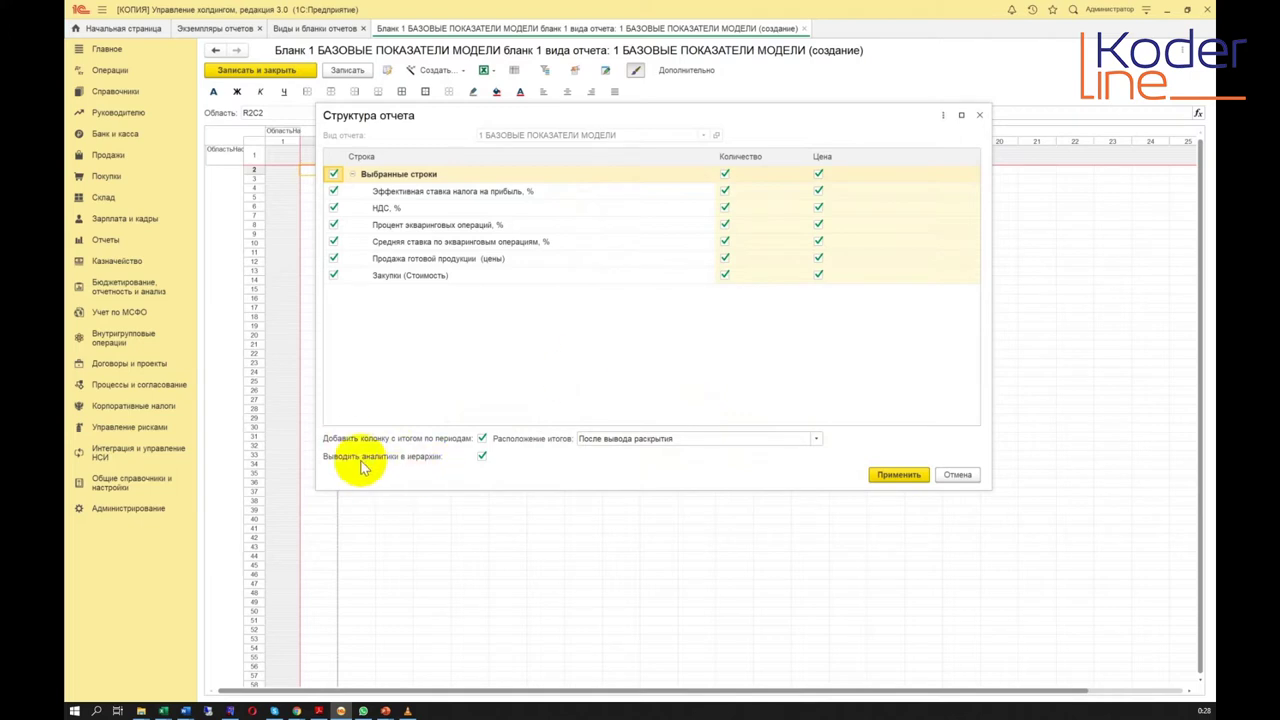
pyautogui.moveTo(568, 117)
pyautogui.mouseDown()
pyautogui.moveTo(580, 120)
pyautogui.moveTo(580, 171)
pyautogui.moveTo(571, 126)
pyautogui.mouseUp()
pyautogui.click(484, 449)
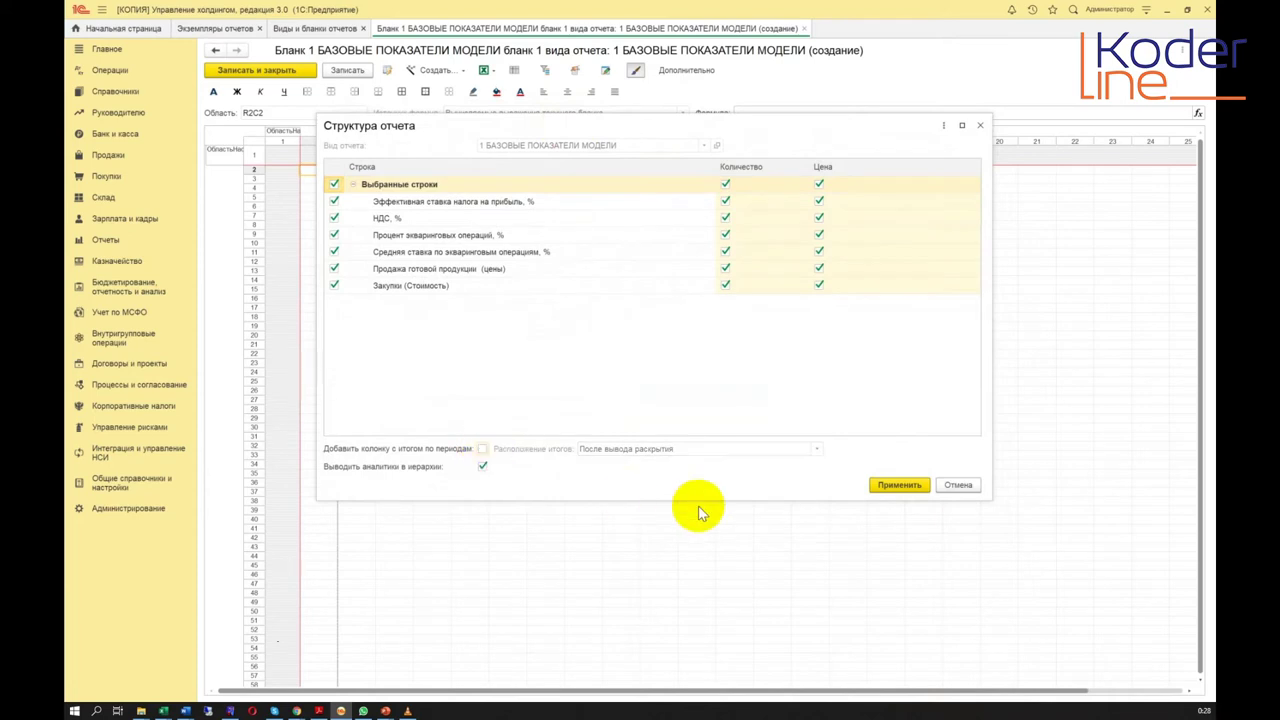
pyautogui.click(900, 486)
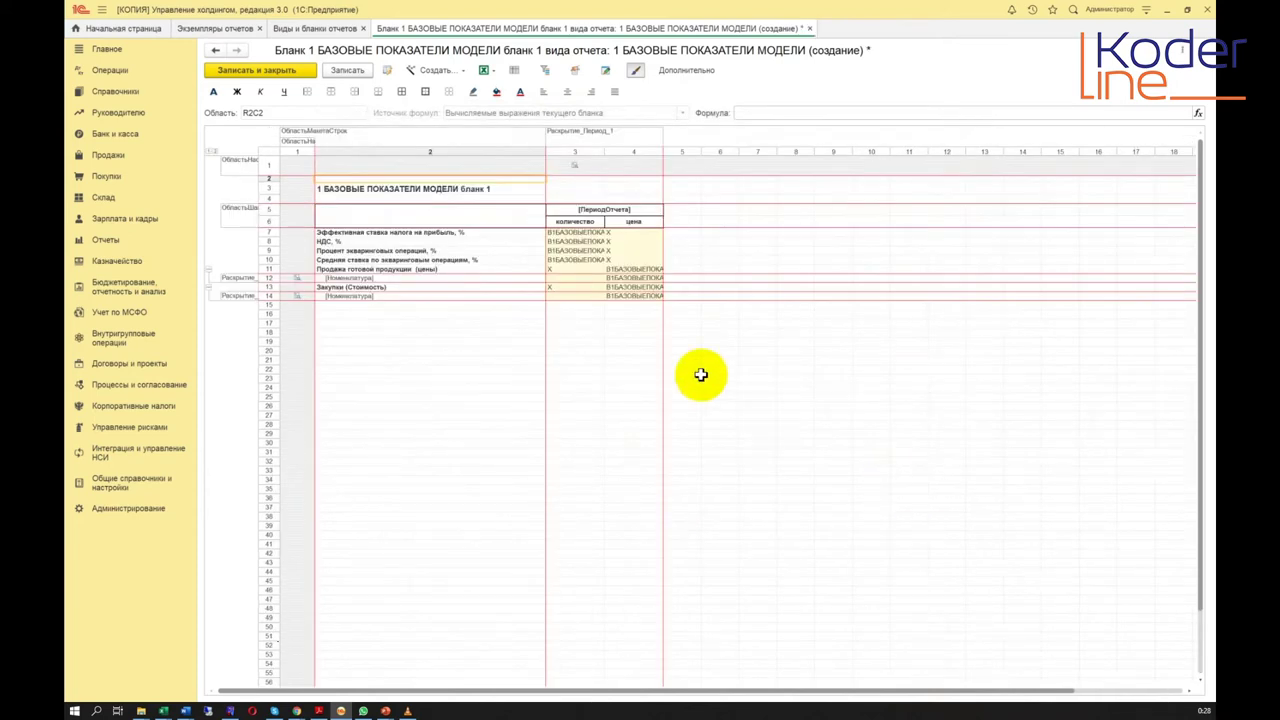
# Widen the price column of the generated layout and save the new blank
pyautogui.moveTo(605, 150); pyautogui.dragTo(686, 148)
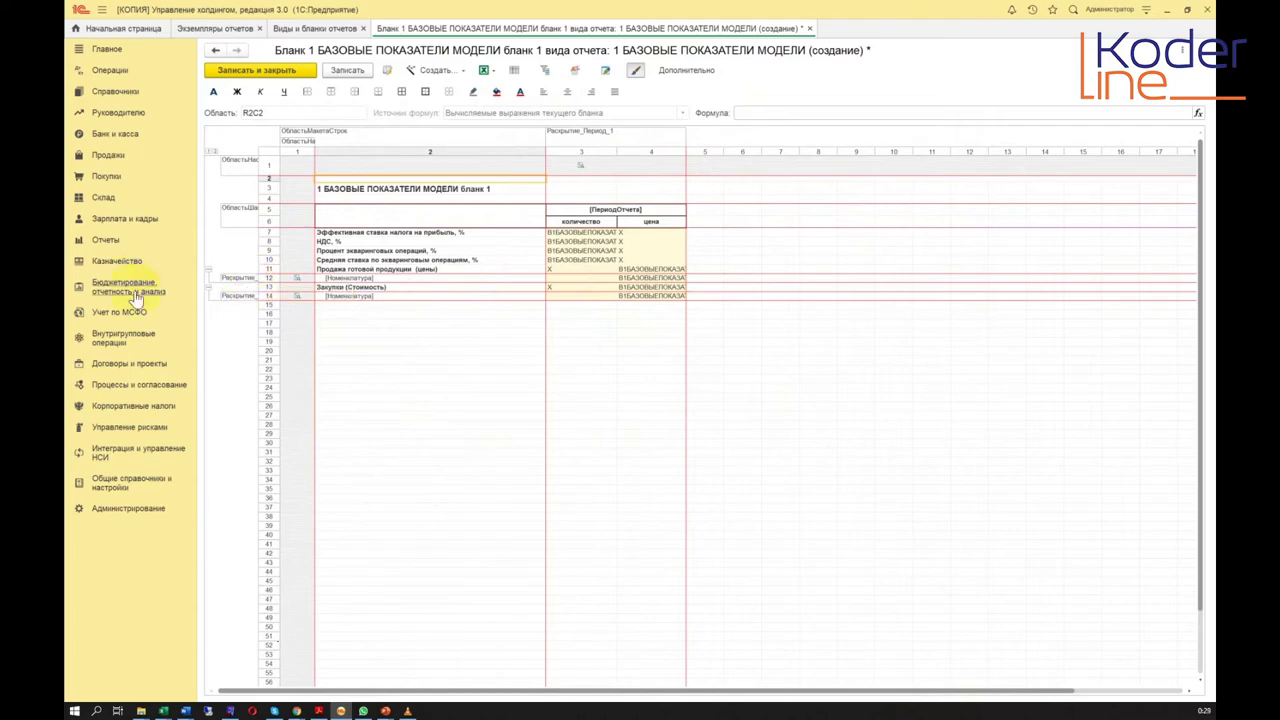
pyautogui.click(318, 28)
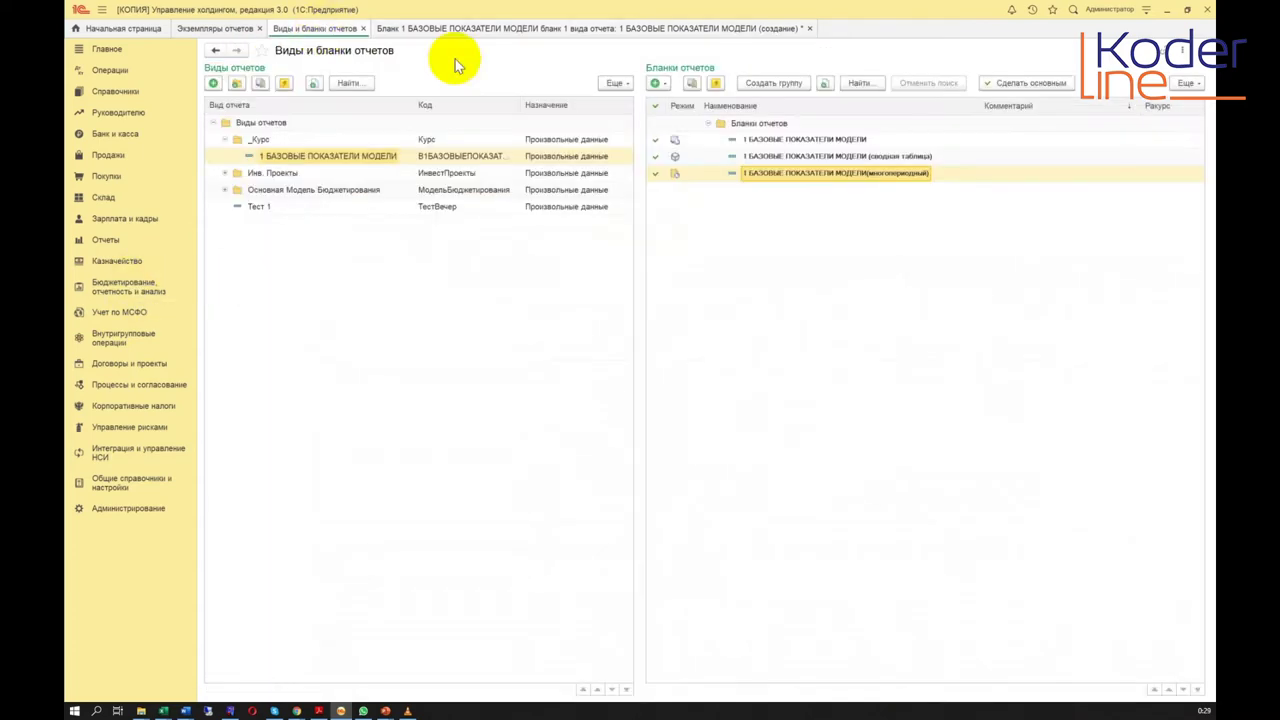
pyautogui.click(716, 28)
pyautogui.click(347, 70)
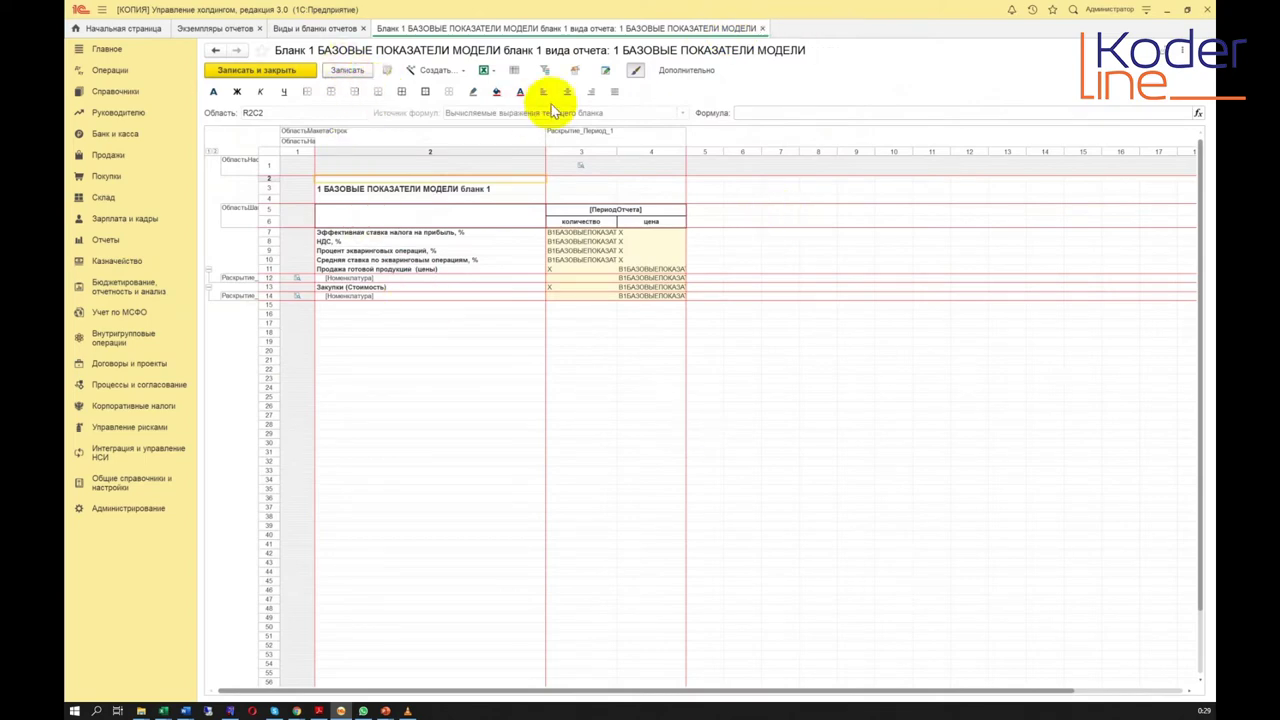
# Rename the blank as "1 БАЗОВЫЕ ПОКАЗАТЕЛИ МОДЕЛИ Системный" and save it
pyautogui.click(688, 70)
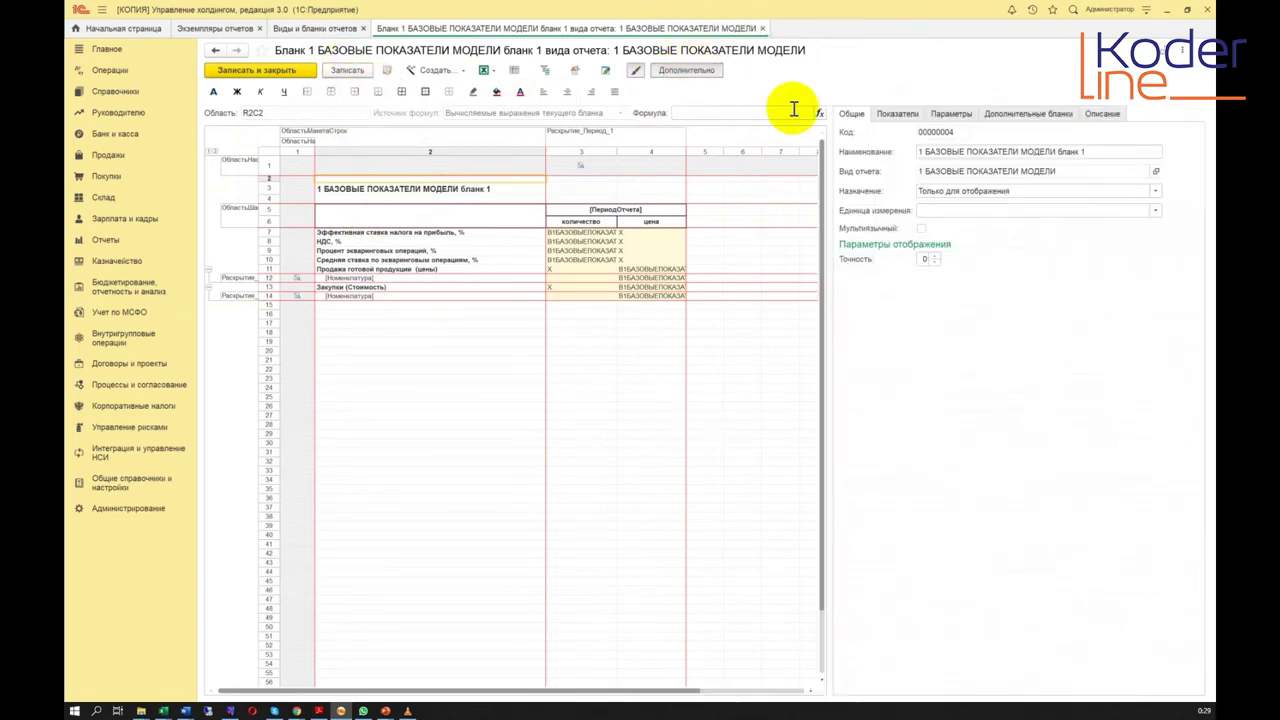
pyautogui.click(1080, 150)
pyautogui.click(985, 152)
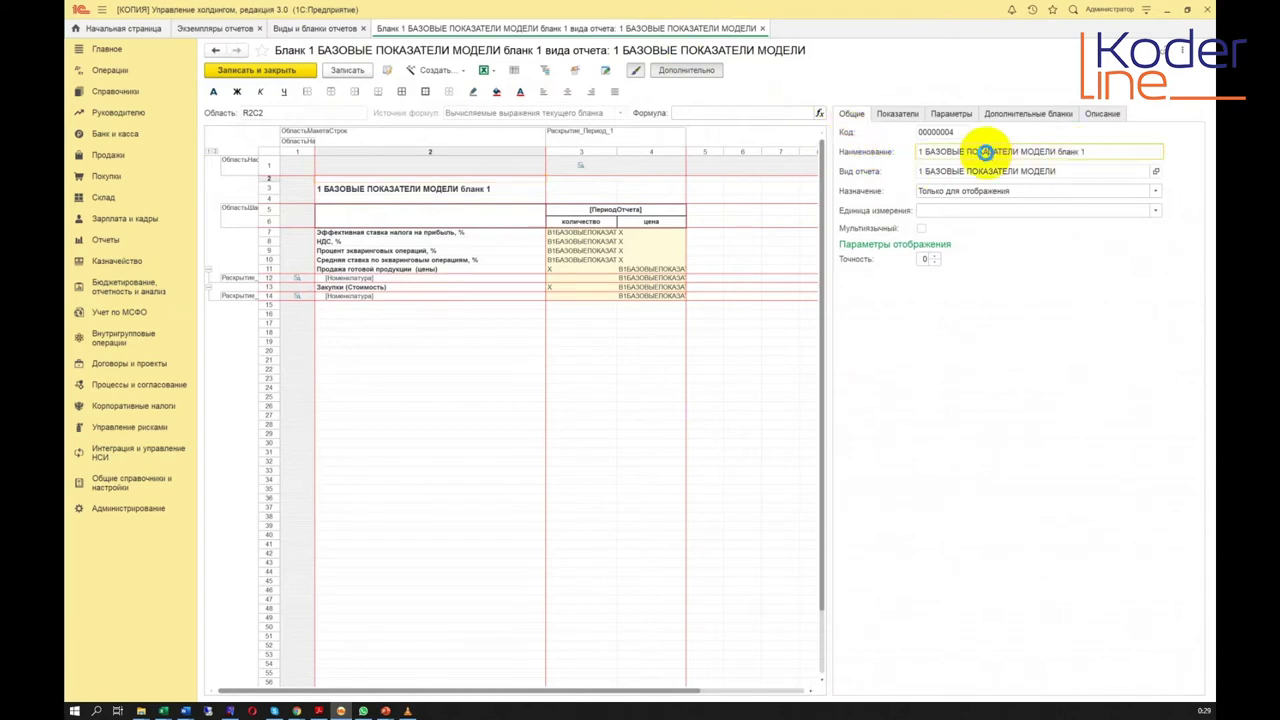
pyautogui.click(1006, 150)
pyautogui.click(1091, 151)
pyautogui.click(1058, 152)
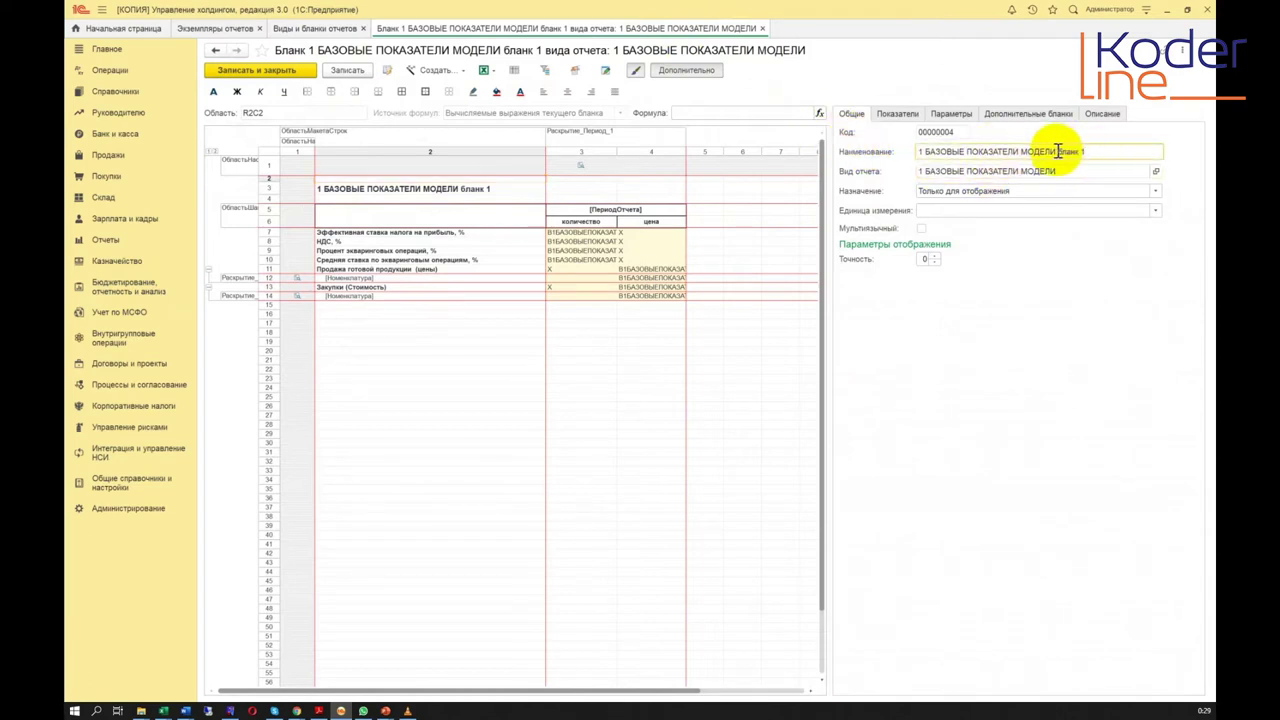
pyautogui.moveTo(1058, 152); pyautogui.dragTo(1108, 194)
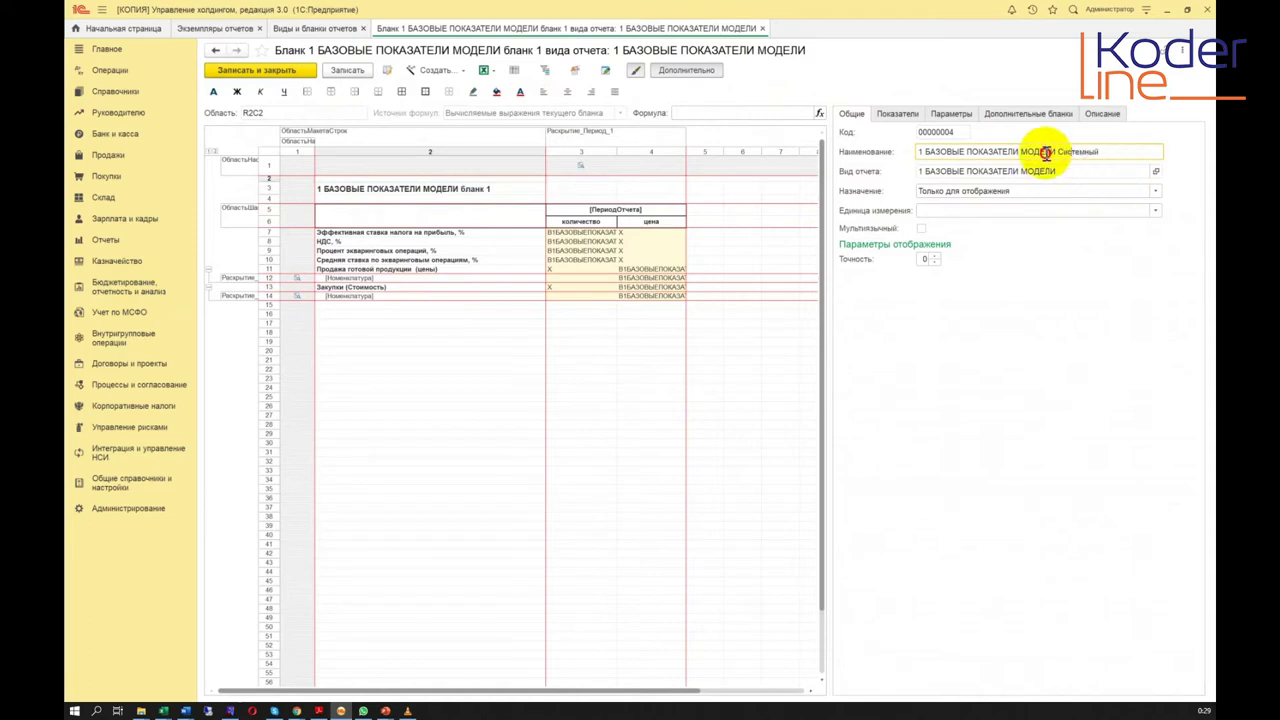
pyautogui.click(340, 68)
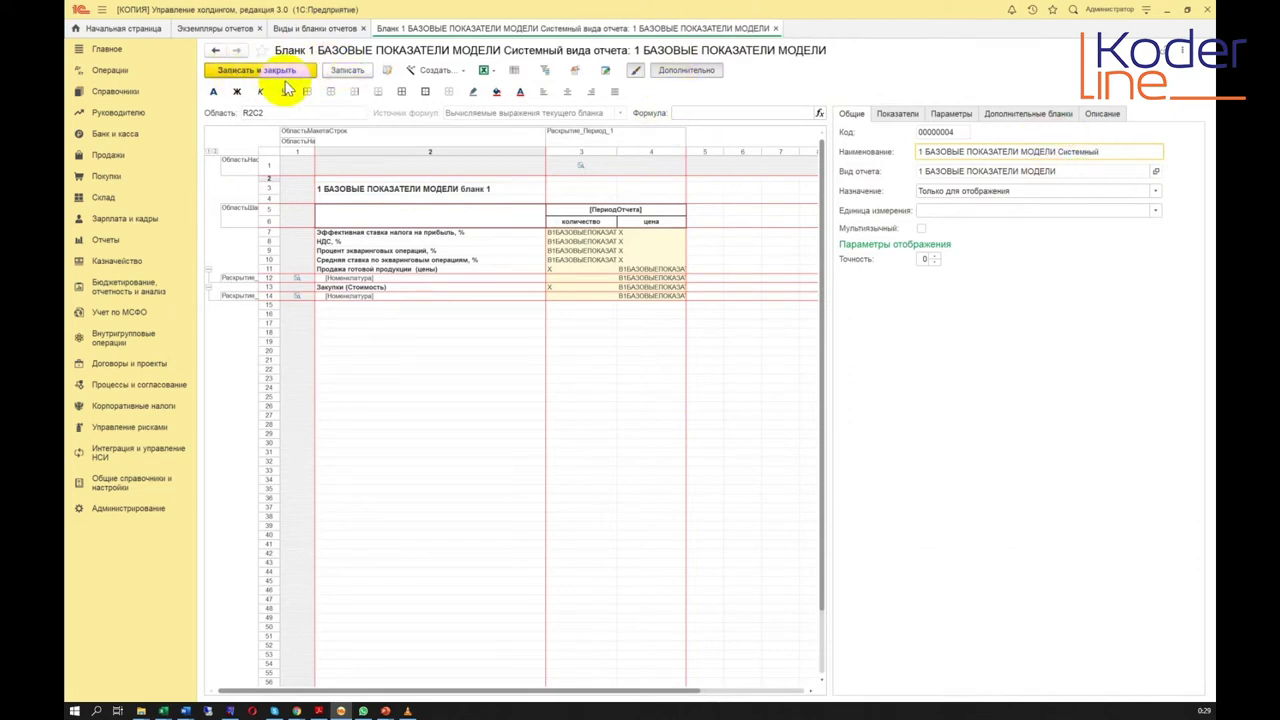
# Find the new system blank in the report blank list and open the older blank "1 БАЗОВЫЕ ПОКАЗАТЕЛИ МОДЕЛИ(многопериодный)"
pyautogui.click(316, 28)
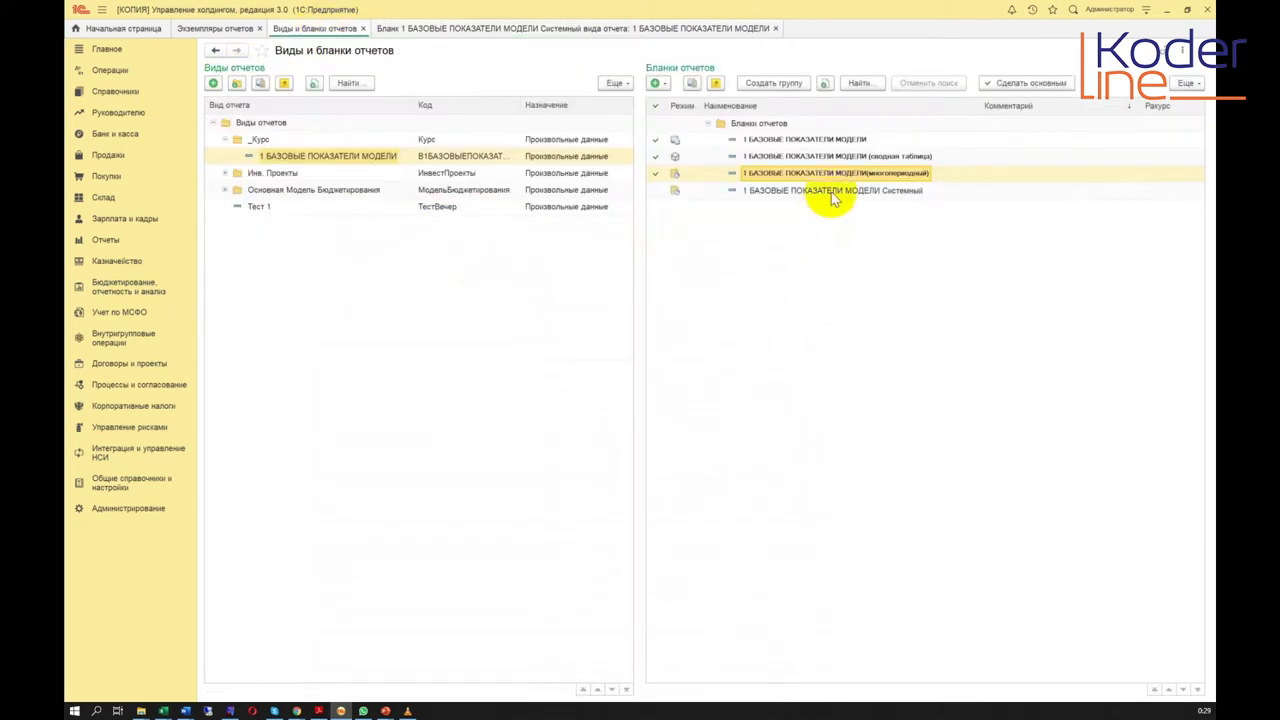
pyautogui.click(848, 191)
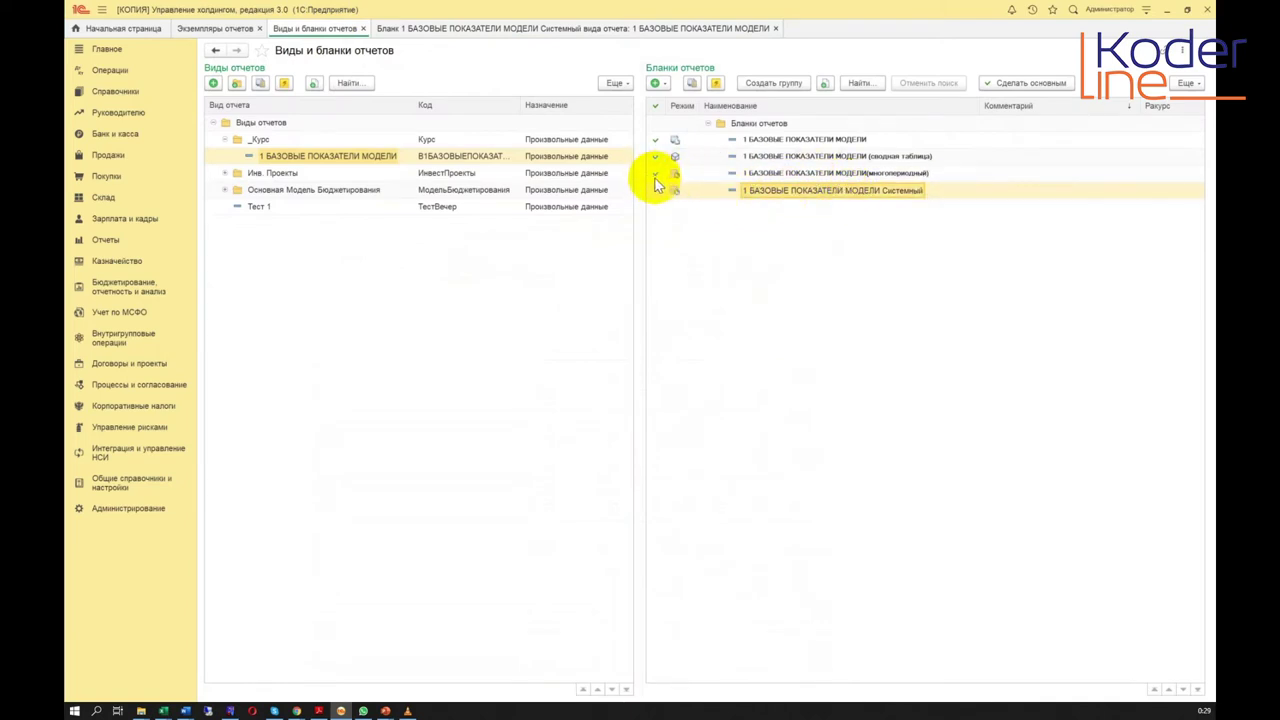
pyautogui.click(818, 175)
pyautogui.click(828, 193)
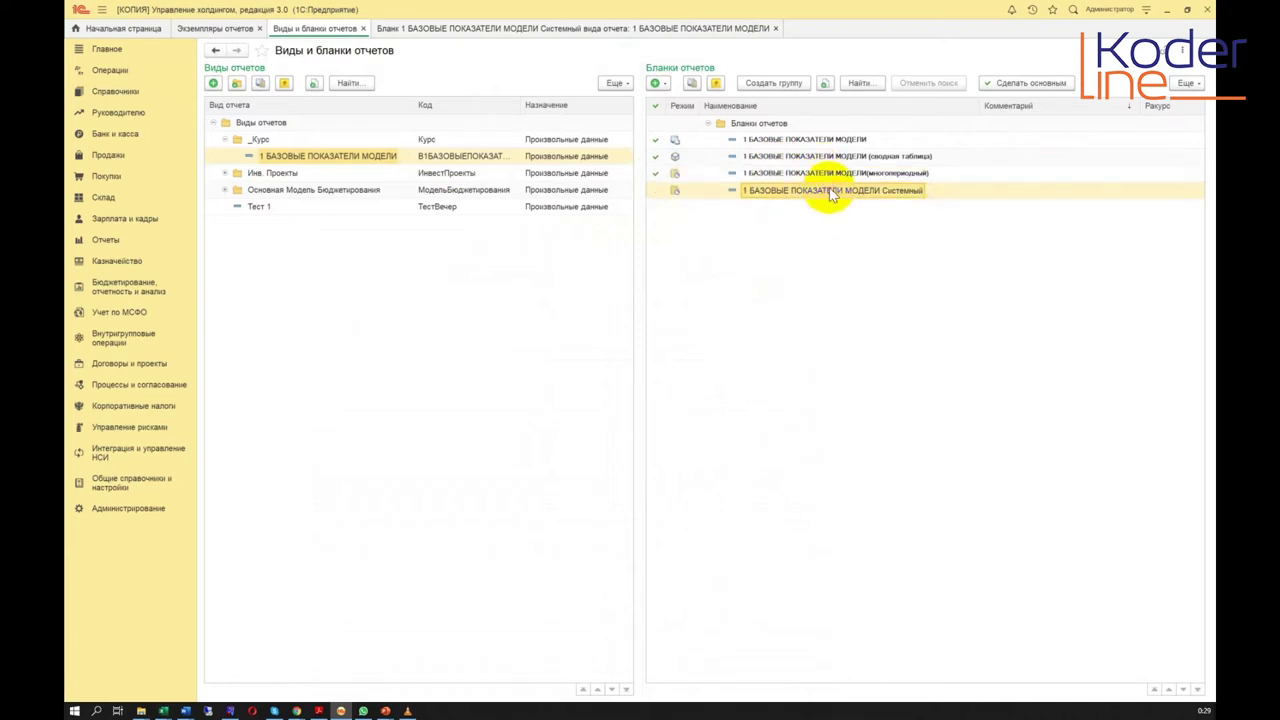
pyautogui.click(812, 174)
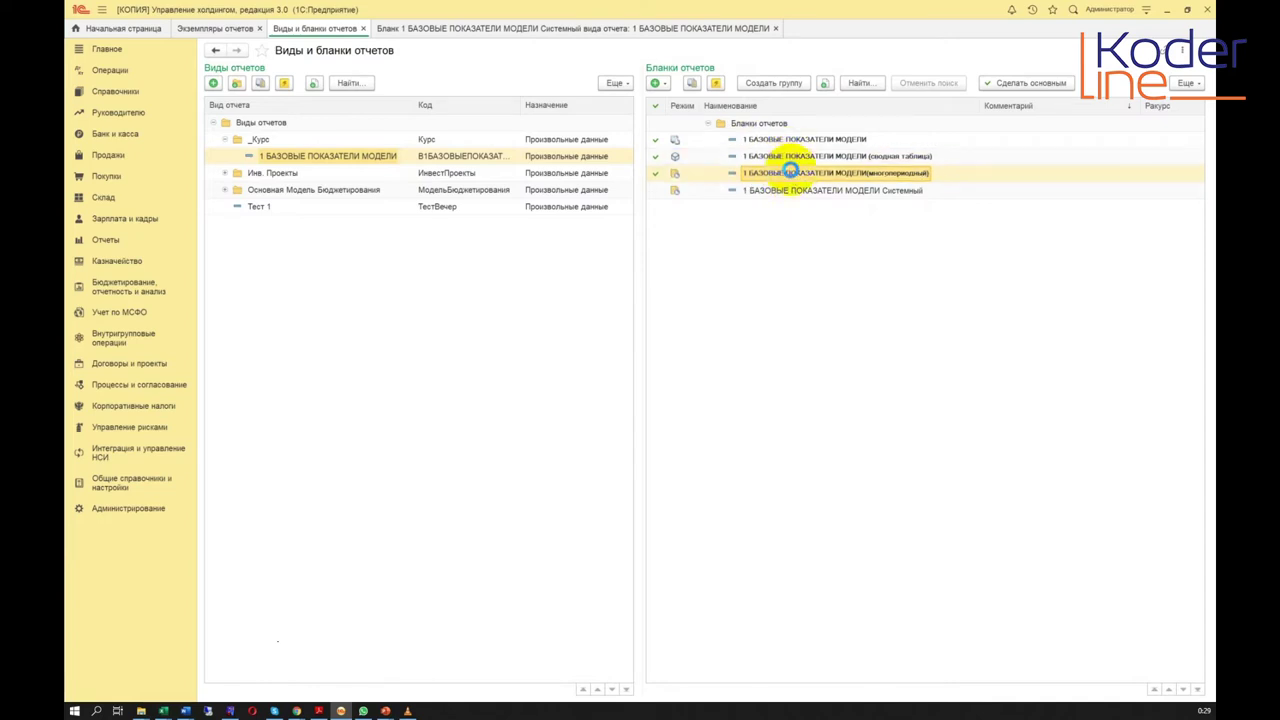
pyautogui.doubleClick(790, 174)
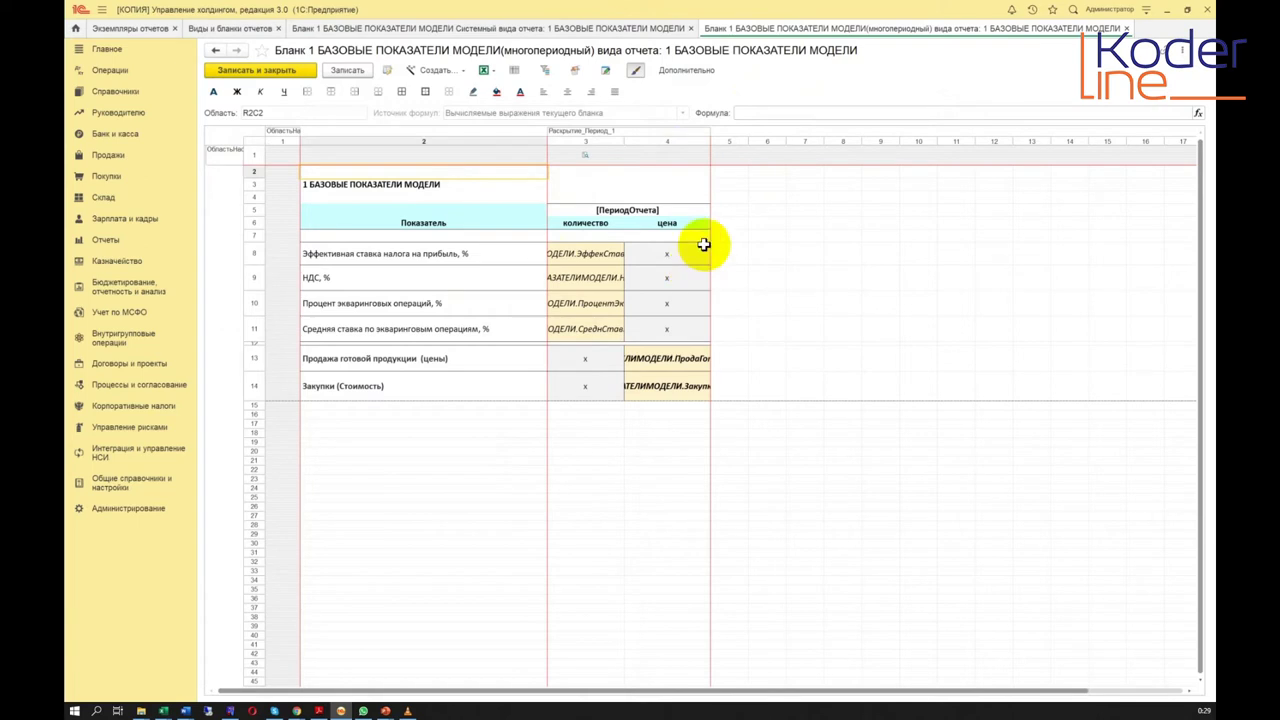
# Compare the layout of the system blank with the older multi-period blank, widening the latter's quantity and price columns
pyautogui.click(588, 32)
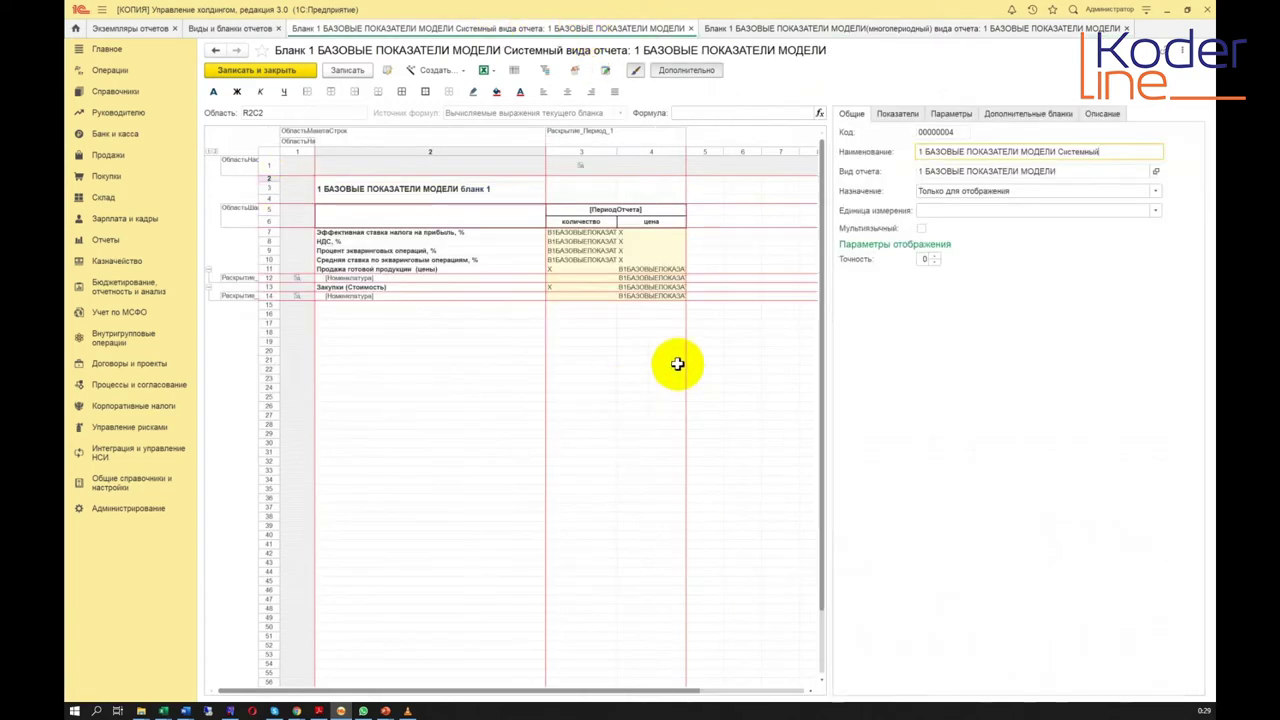
pyautogui.click(688, 70)
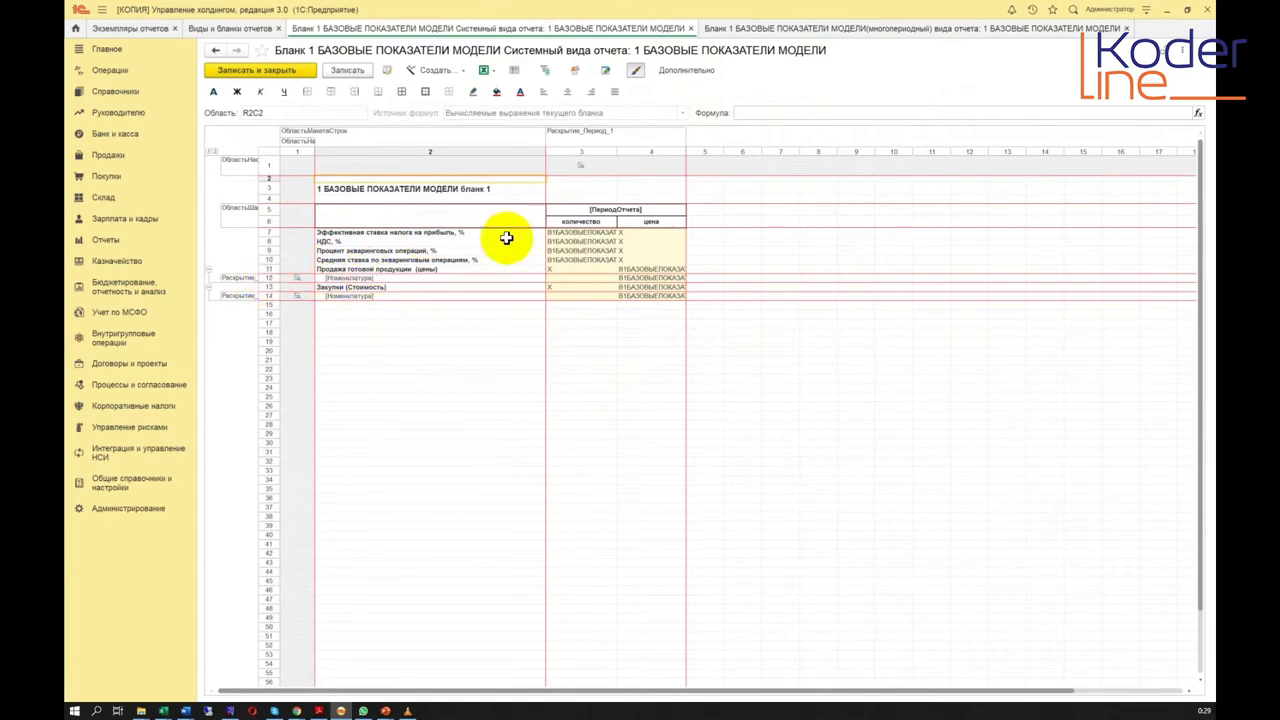
pyautogui.click(845, 29)
pyautogui.moveTo(627, 138); pyautogui.dragTo(656, 138)
pyautogui.moveTo(744, 142); pyautogui.dragTo(760, 141)
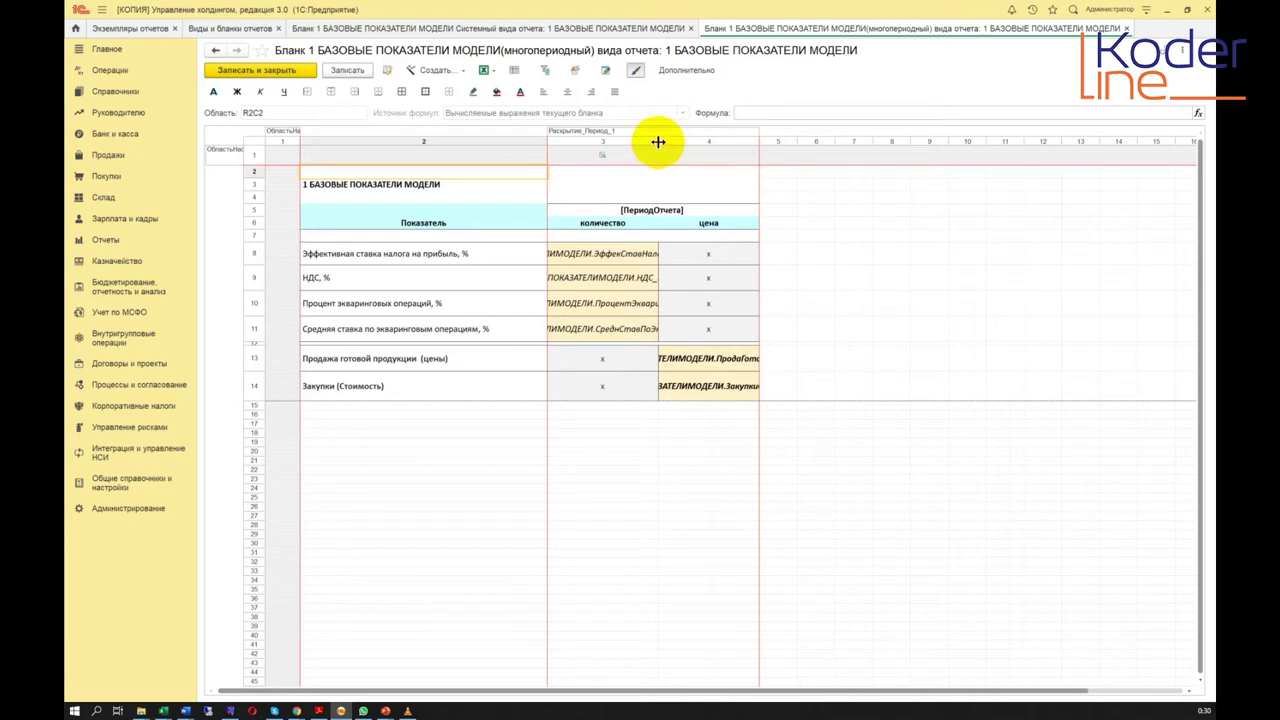
pyautogui.moveTo(658, 142); pyautogui.dragTo(668, 142)
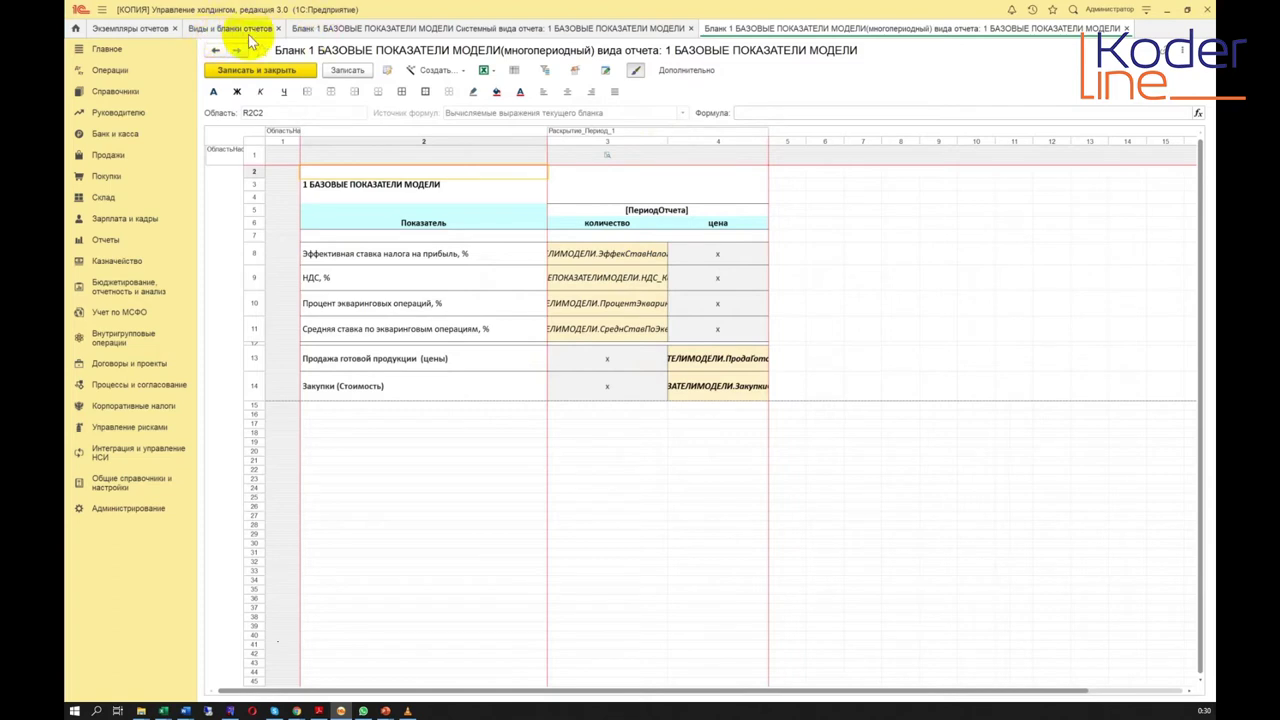
pyautogui.click(222, 28)
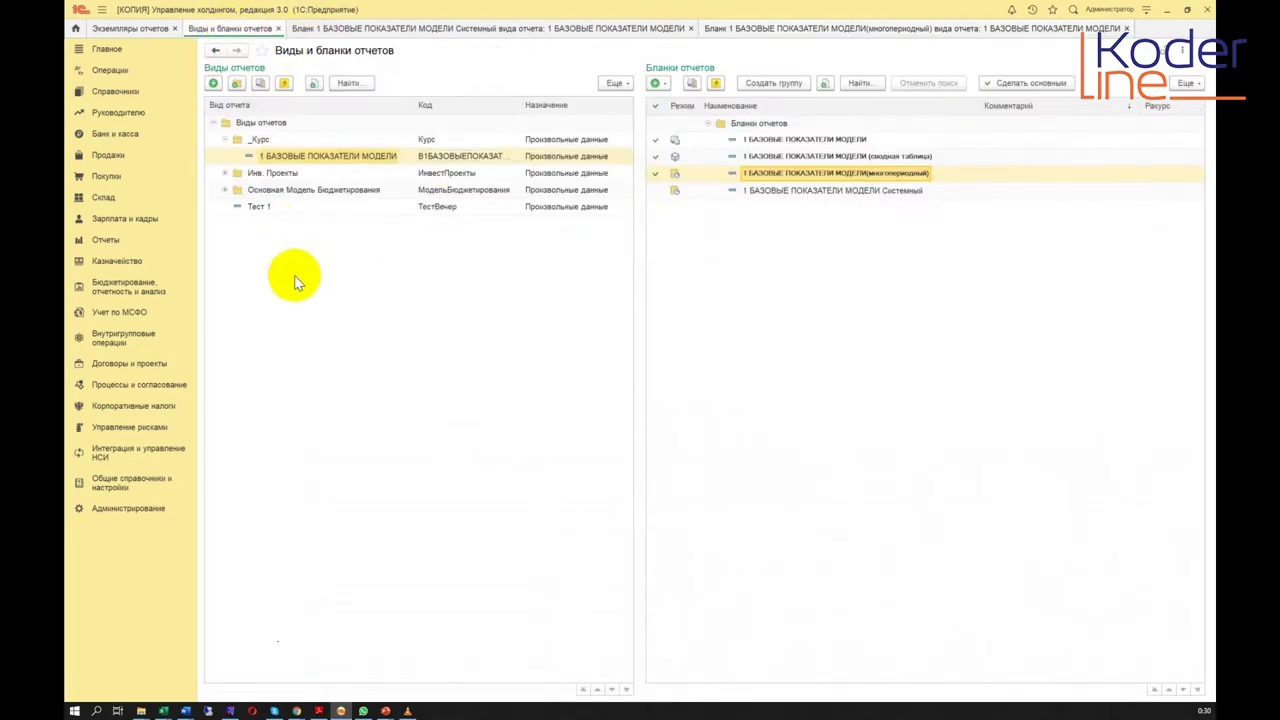
pyautogui.doubleClick(291, 155)
pyautogui.click(371, 141)
pyautogui.click(228, 142)
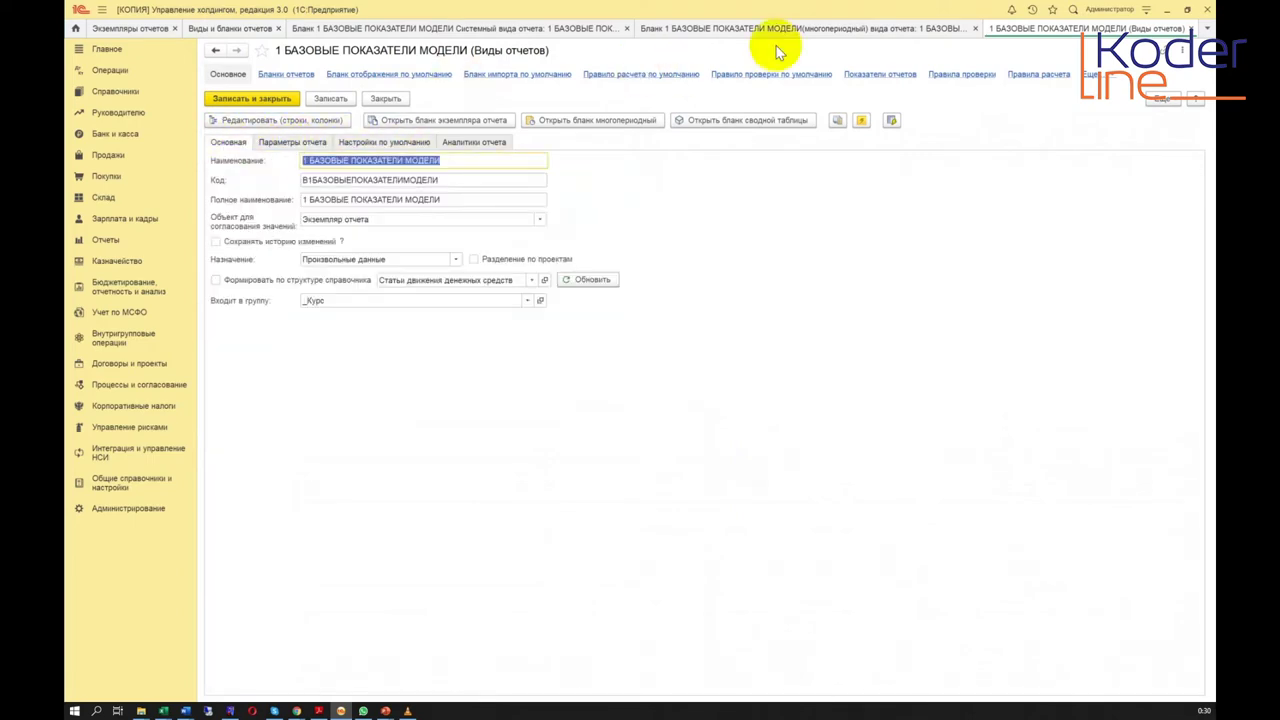
pyautogui.click(843, 30)
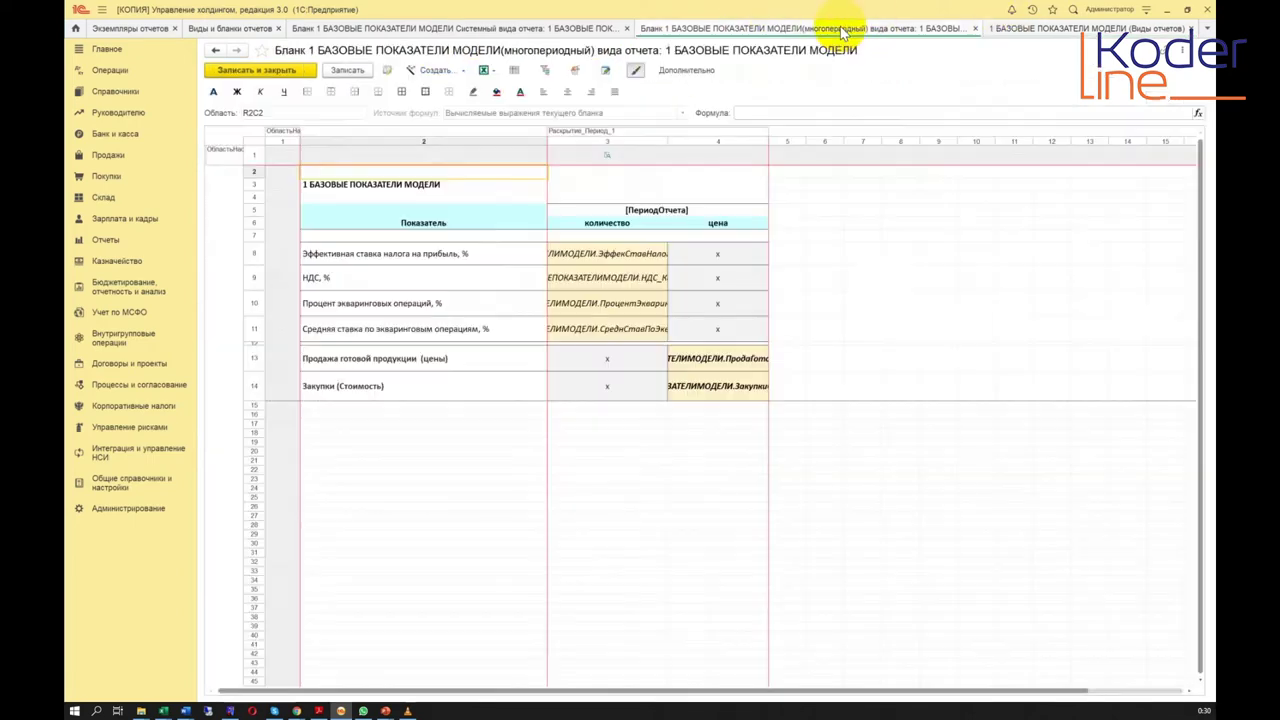
pyautogui.click(1085, 29)
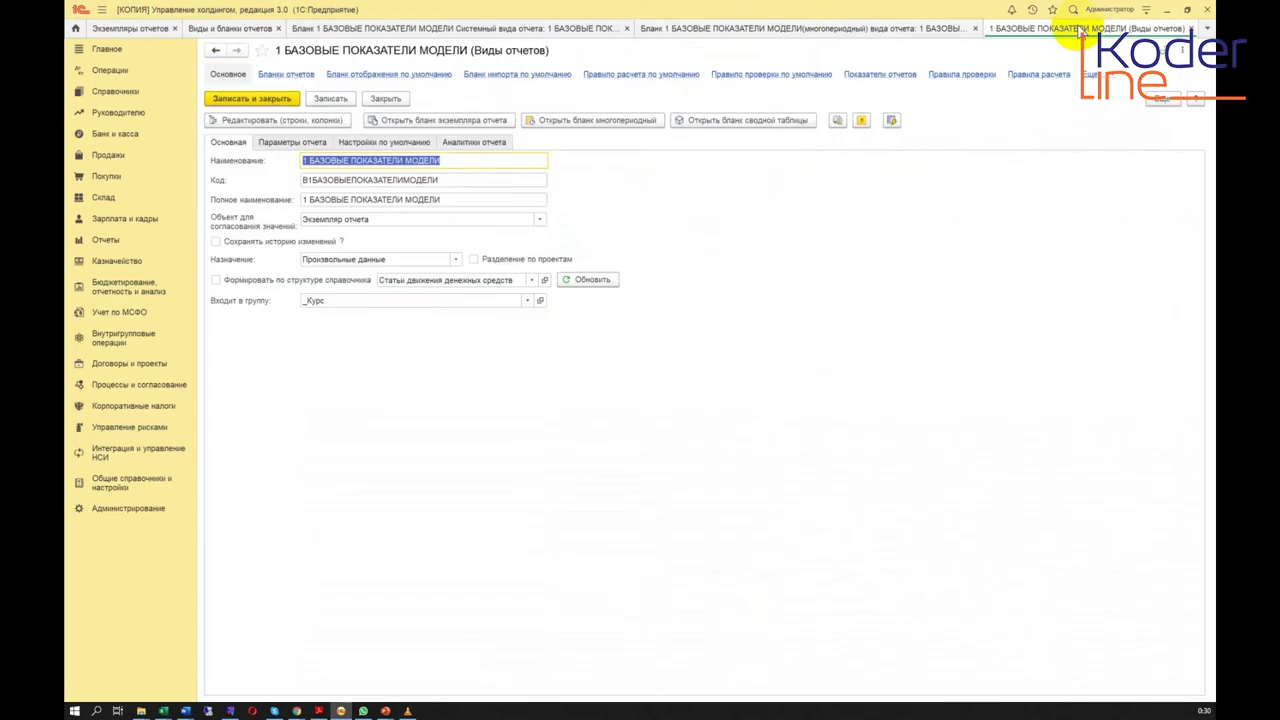
pyautogui.click(1190, 29)
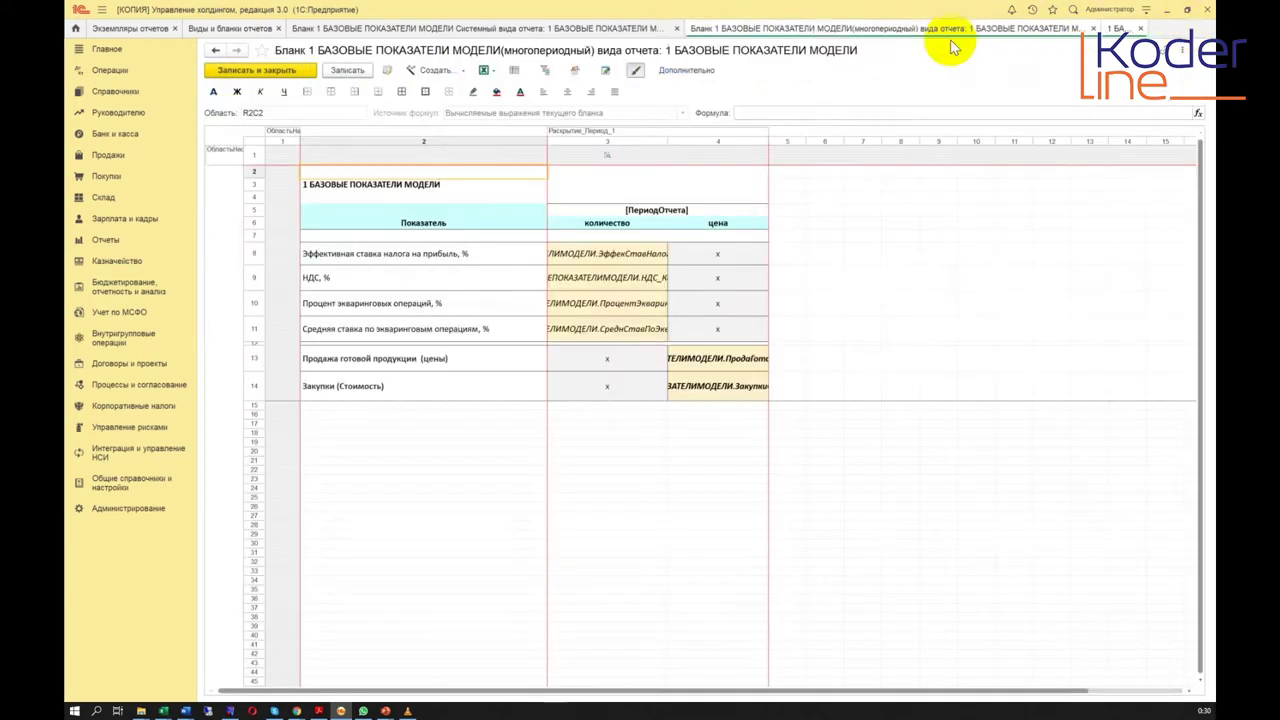
# Compare the [Номенклатура] breakdown row in the system blank with the "Продажа готовой продукции (цены)" price cell in the older multi-period blank
pyautogui.click(600, 29)
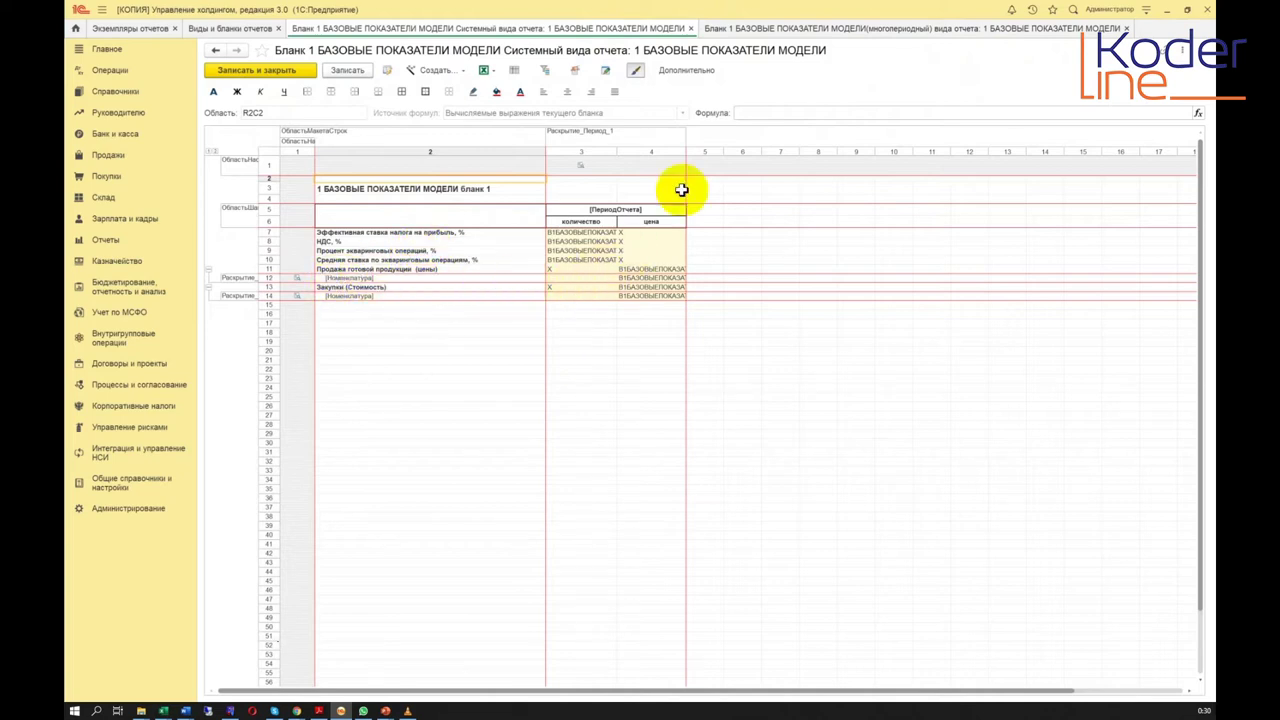
pyautogui.moveTo(686, 150); pyautogui.dragTo(697, 165)
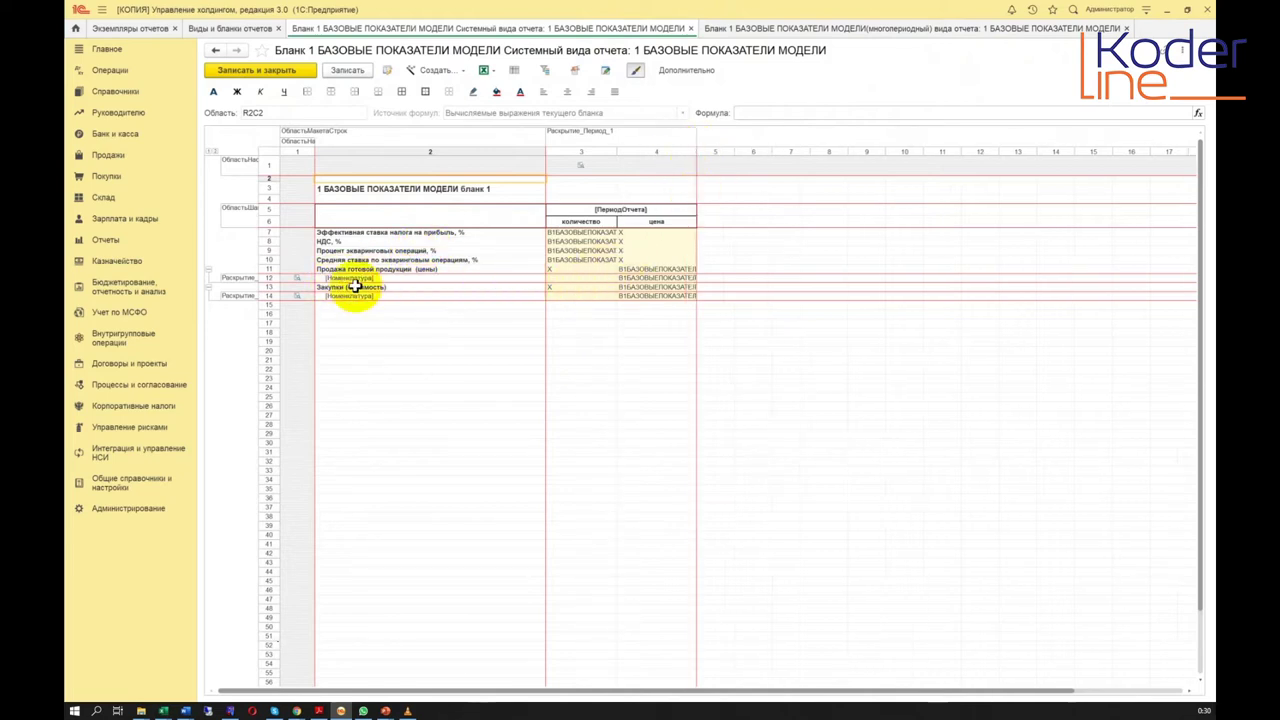
pyautogui.click(357, 278)
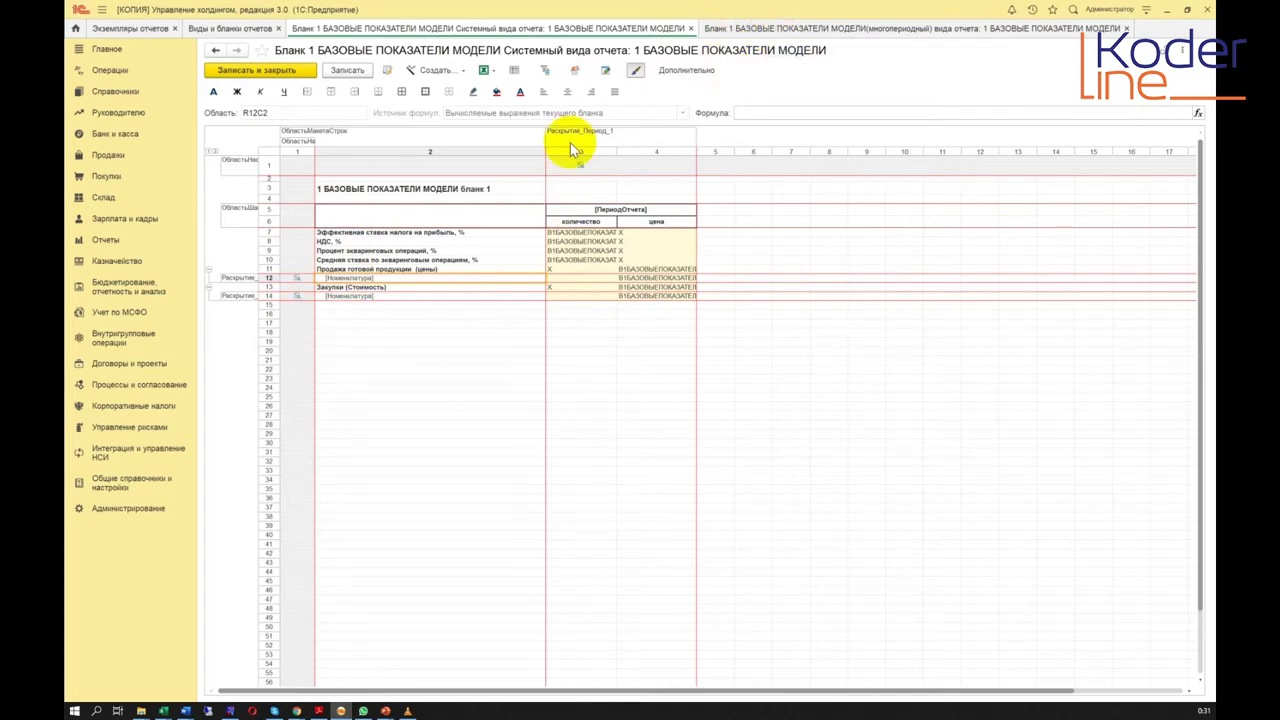
pyautogui.click(793, 30)
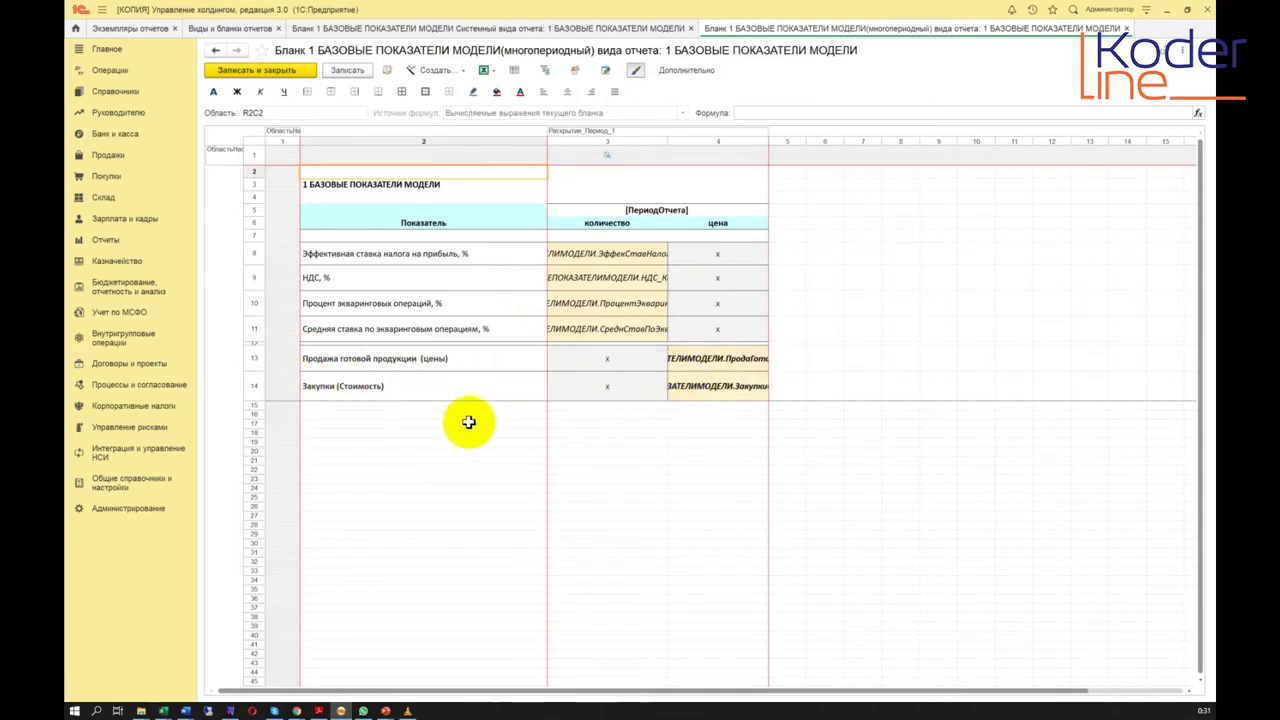
pyautogui.click(688, 365)
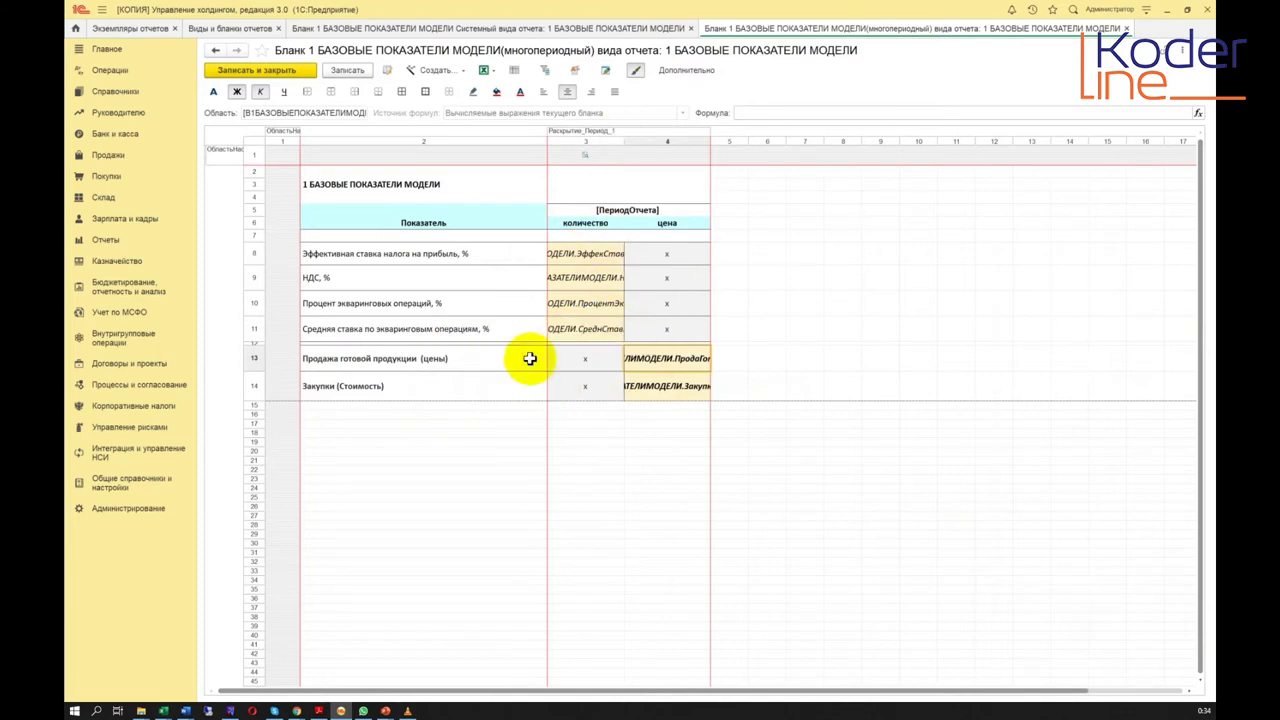
# Start an analytical breakdown area for the "Продажа готовой продукции (цены)" row and add Номенклатура as its analytic
pyautogui.click(254, 358)
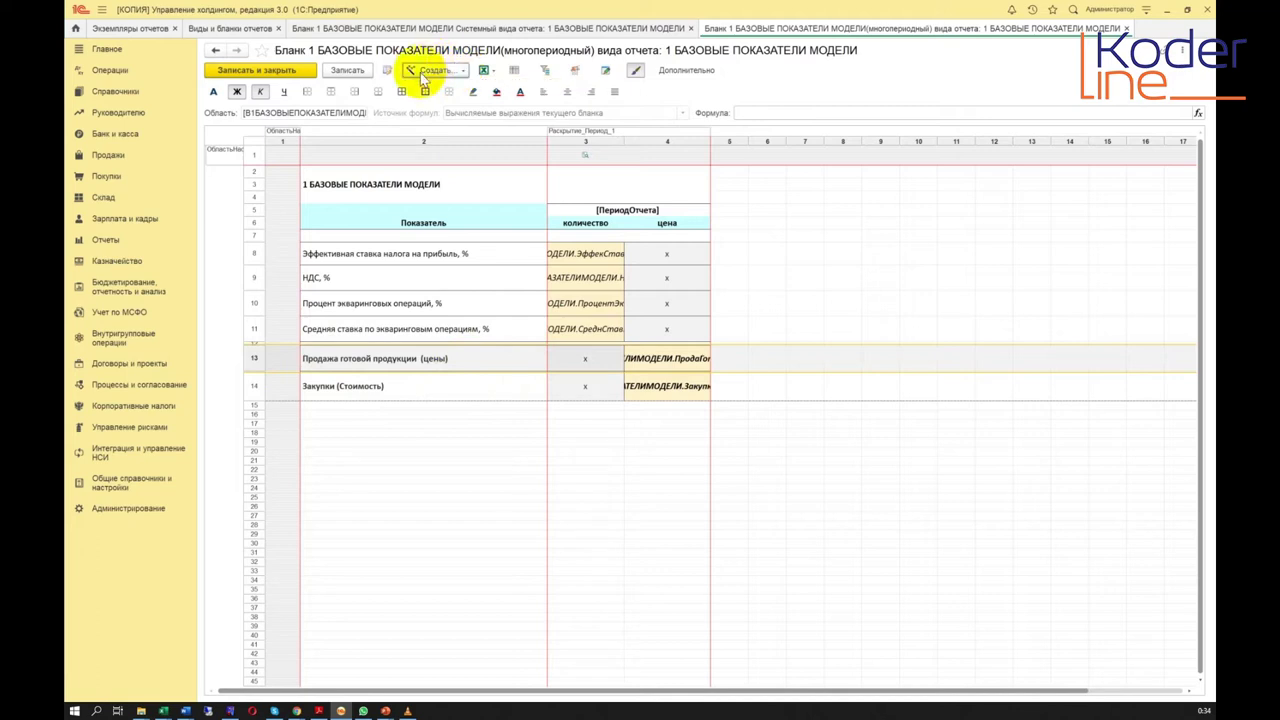
pyautogui.click(464, 72)
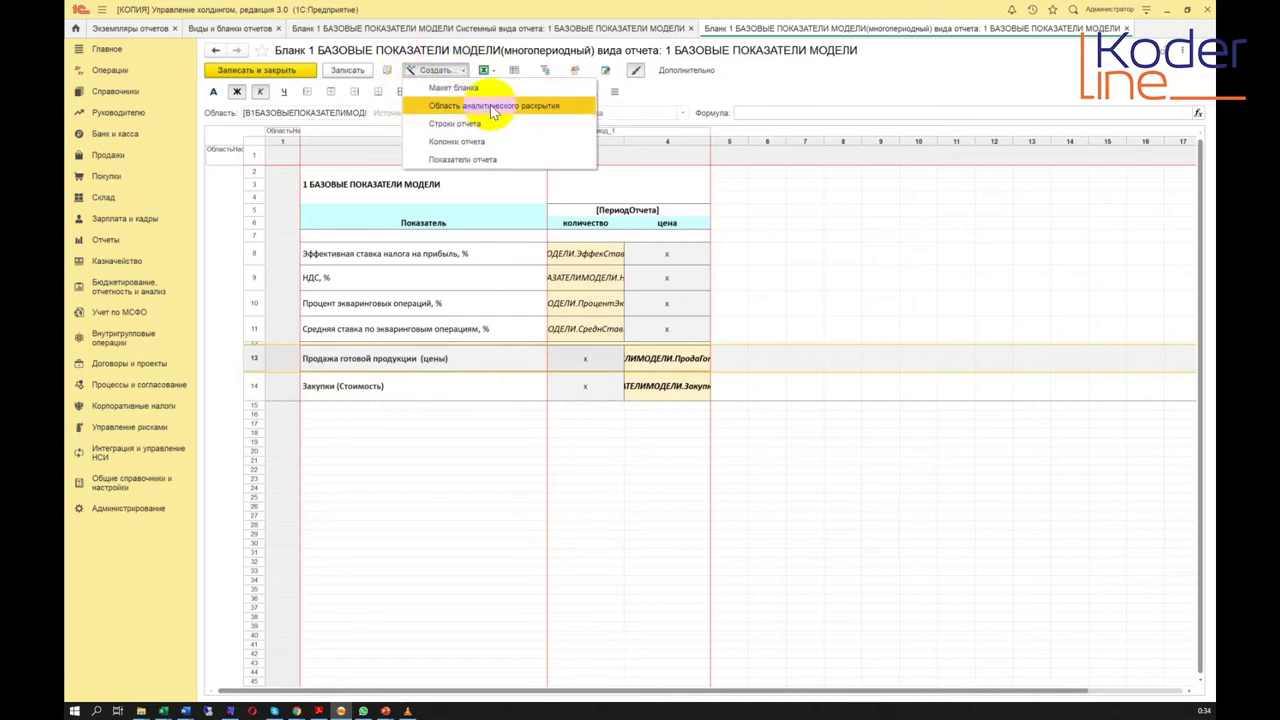
pyautogui.click(508, 107)
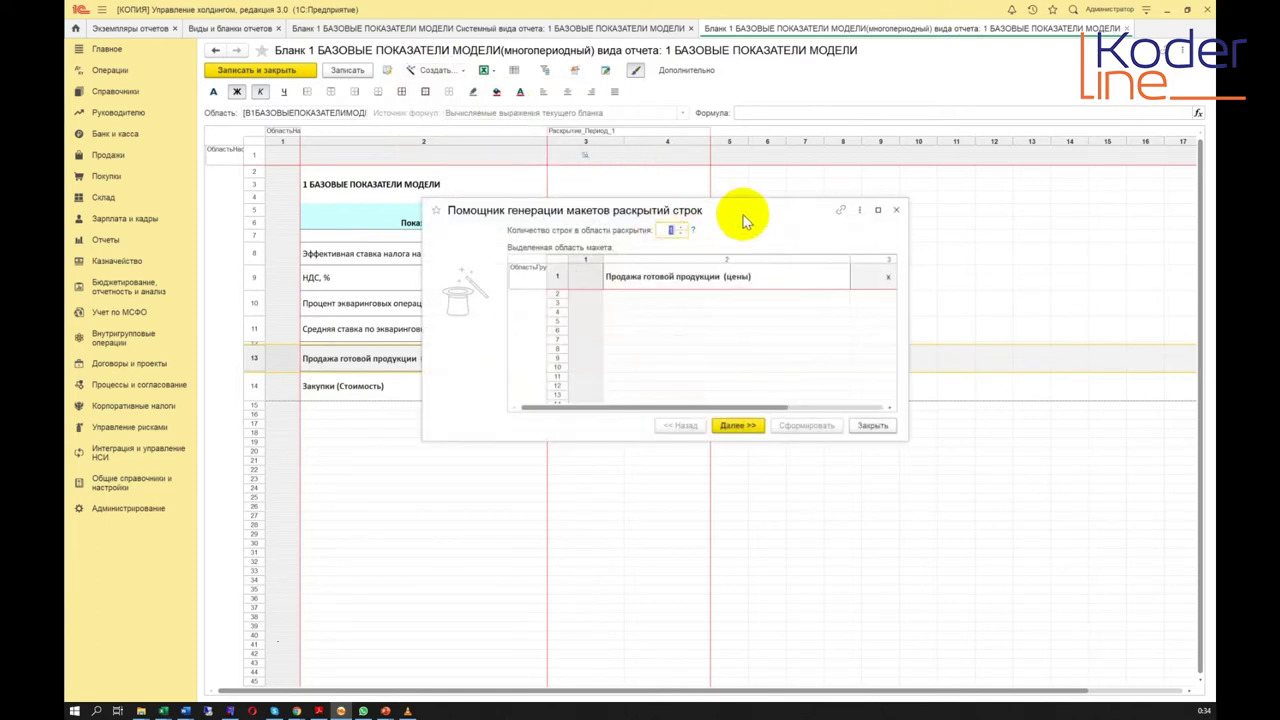
pyautogui.moveTo(743, 214); pyautogui.dragTo(834, 223)
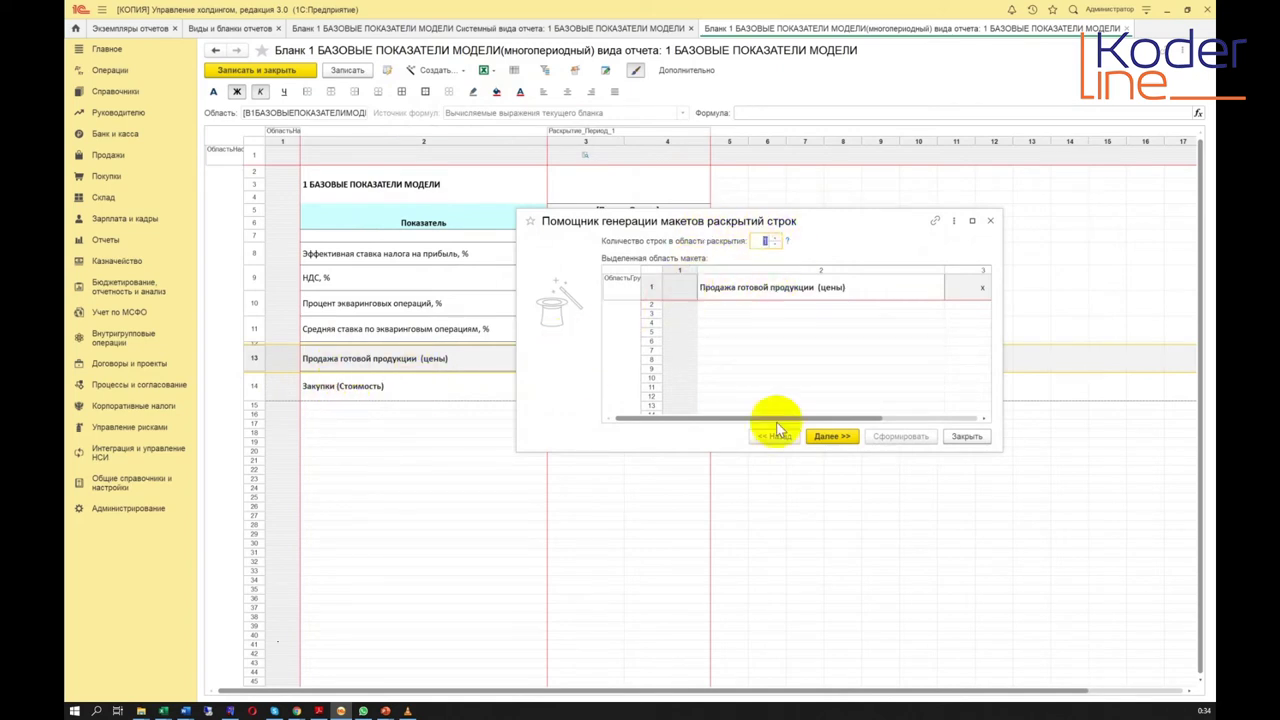
pyautogui.click(775, 236)
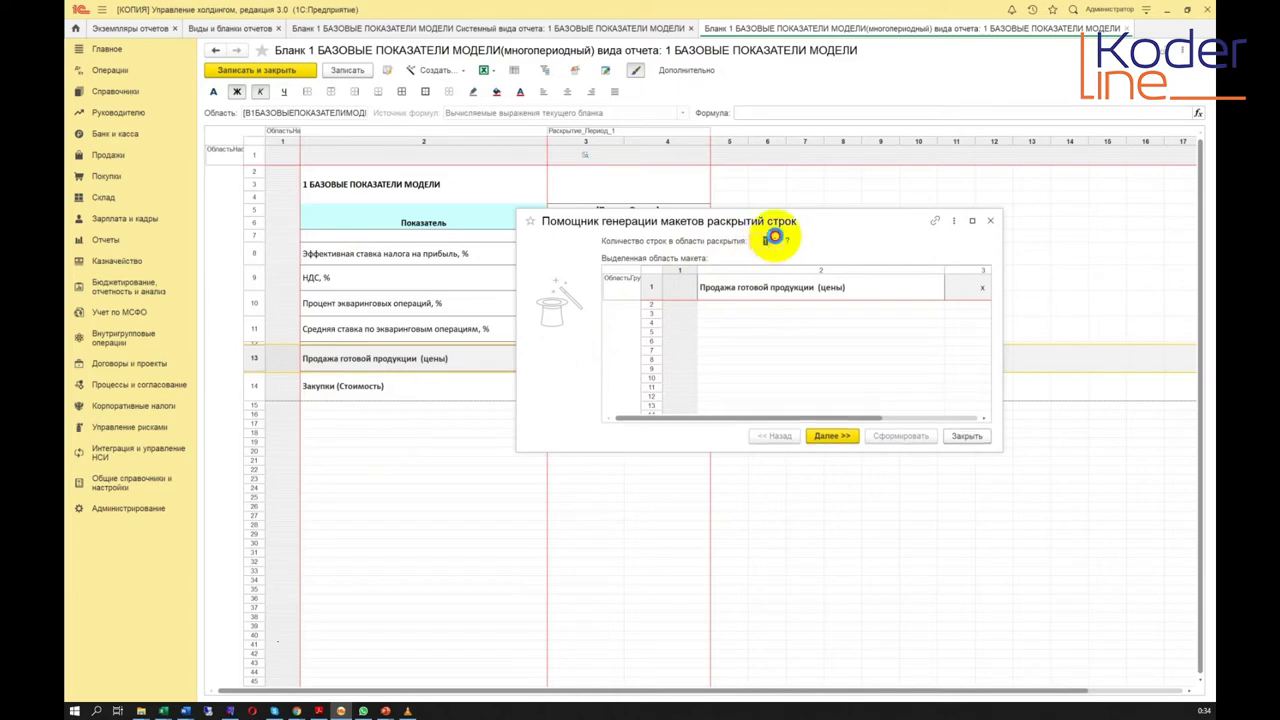
pyautogui.click(835, 438)
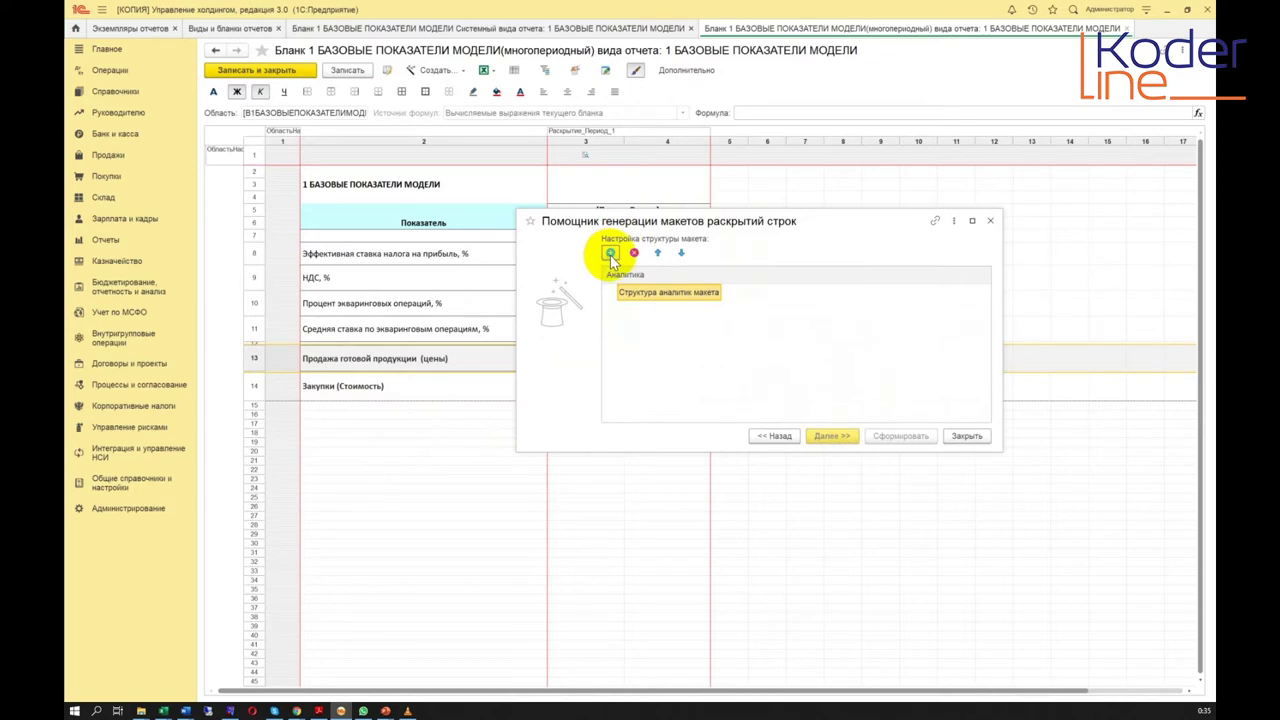
pyautogui.click(610, 252)
pyautogui.moveTo(737, 294); pyautogui.dragTo(823, 284)
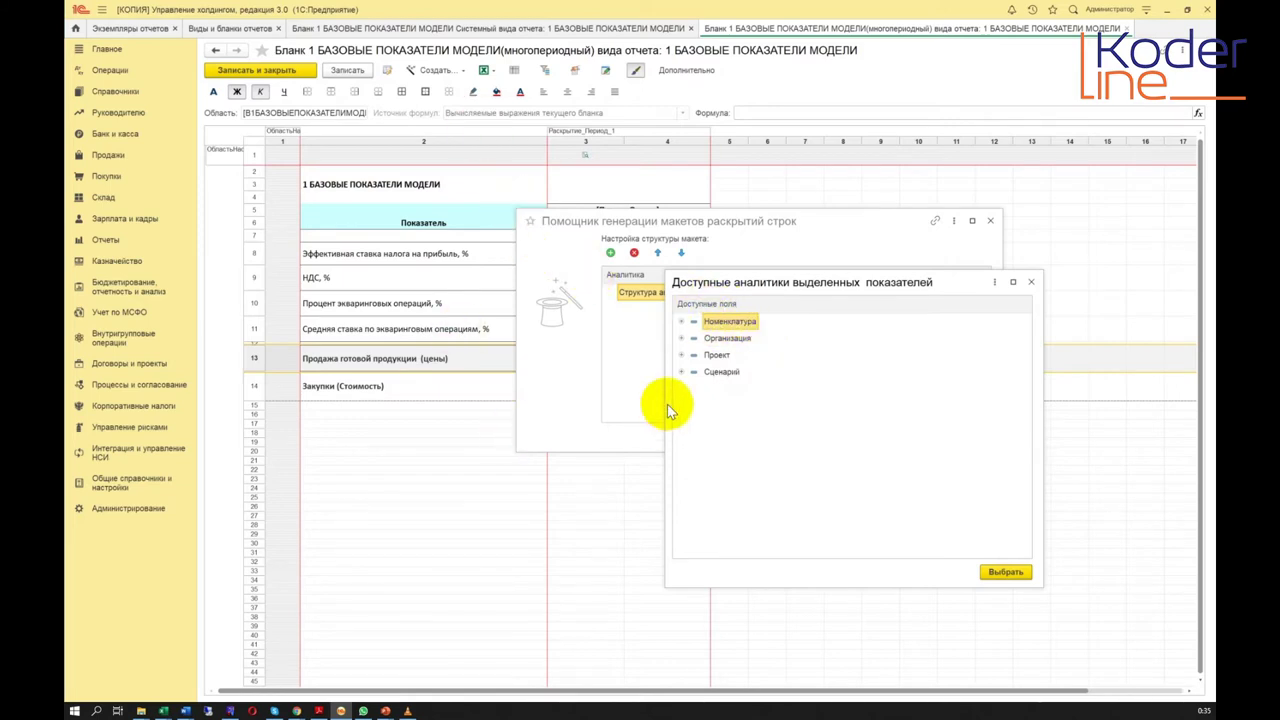
pyautogui.doubleClick(717, 322)
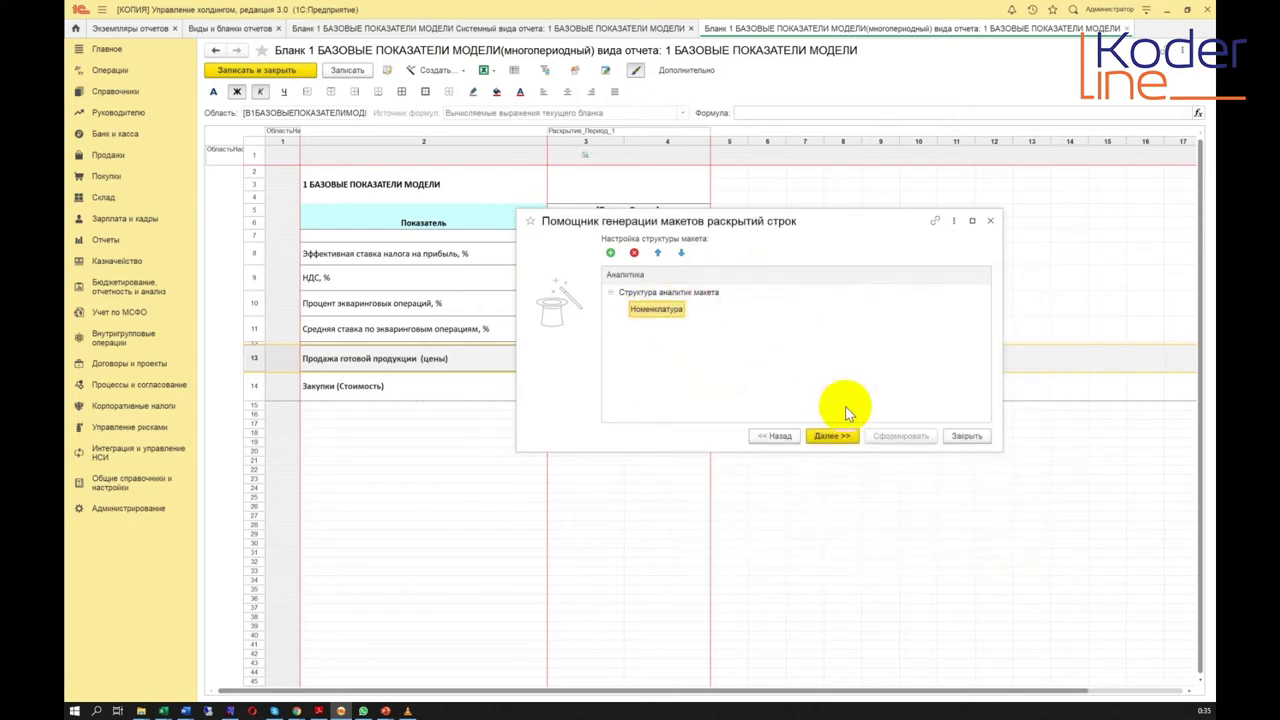
# Generate the row breakdown with no filter on Номенклатура and ascending sorting by Номенклатура.Наименование
pyautogui.click(845, 437)
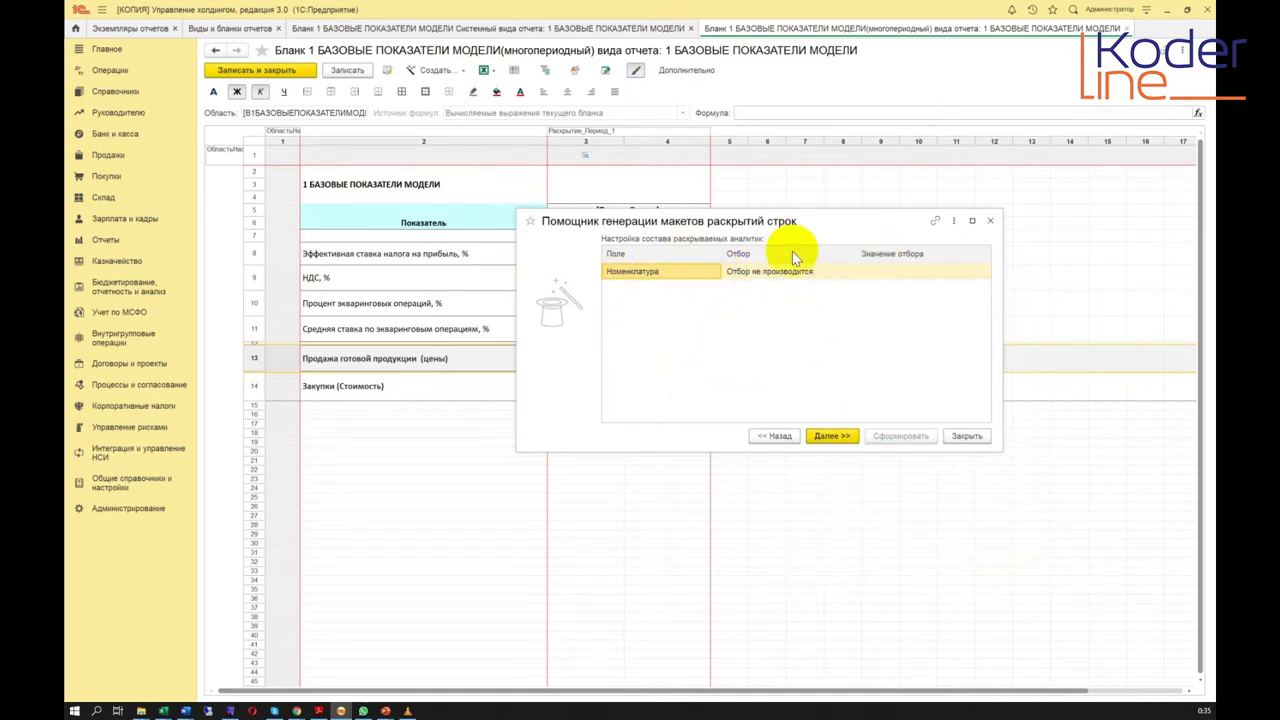
pyautogui.click(826, 271)
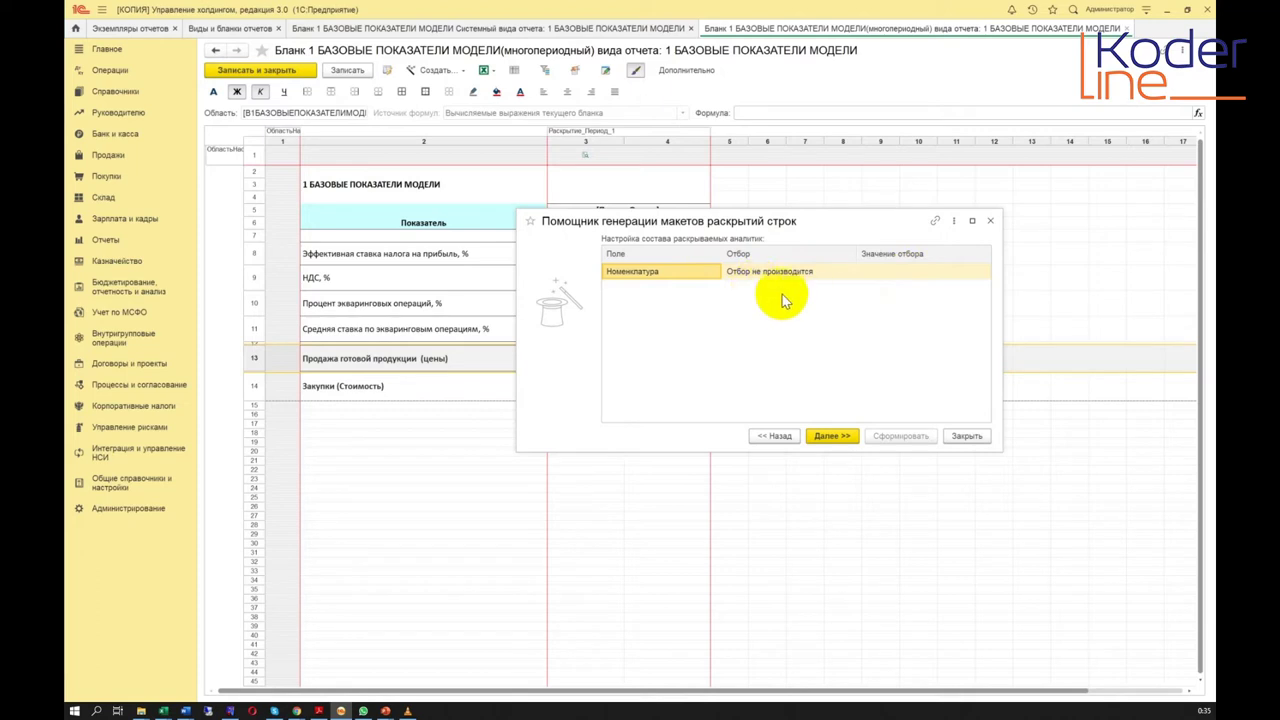
pyautogui.click(845, 437)
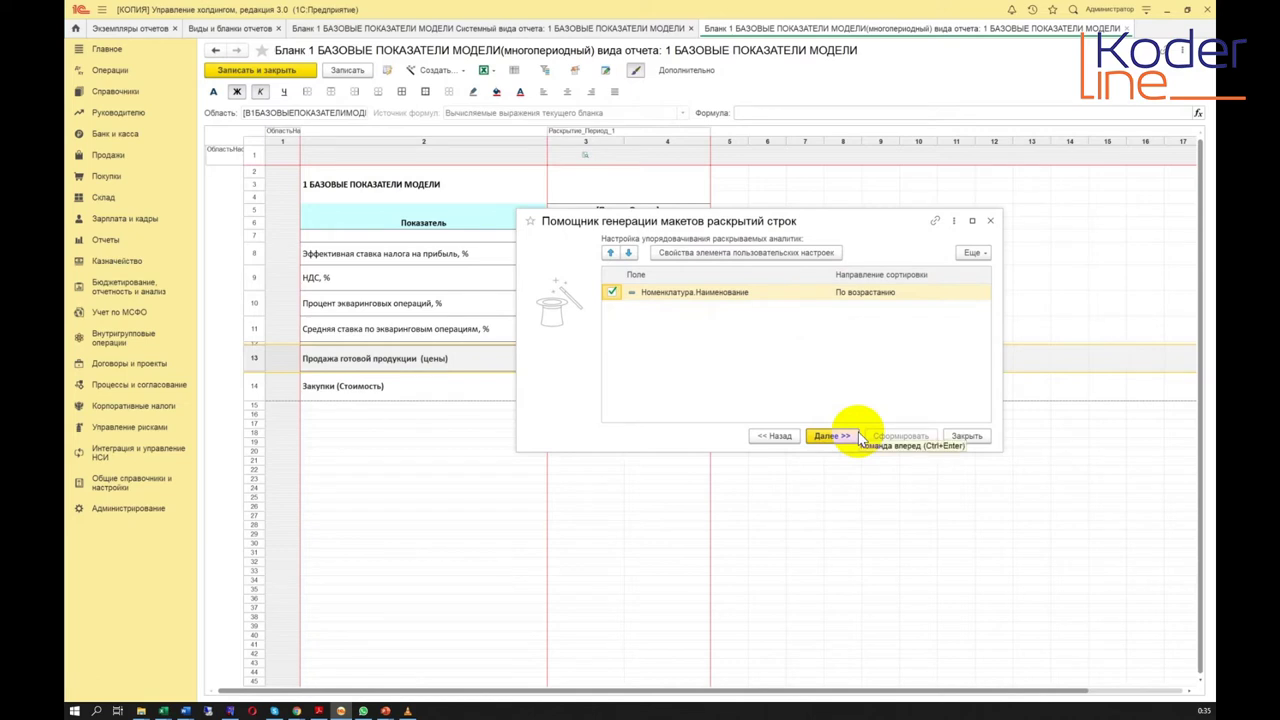
pyautogui.click(873, 296)
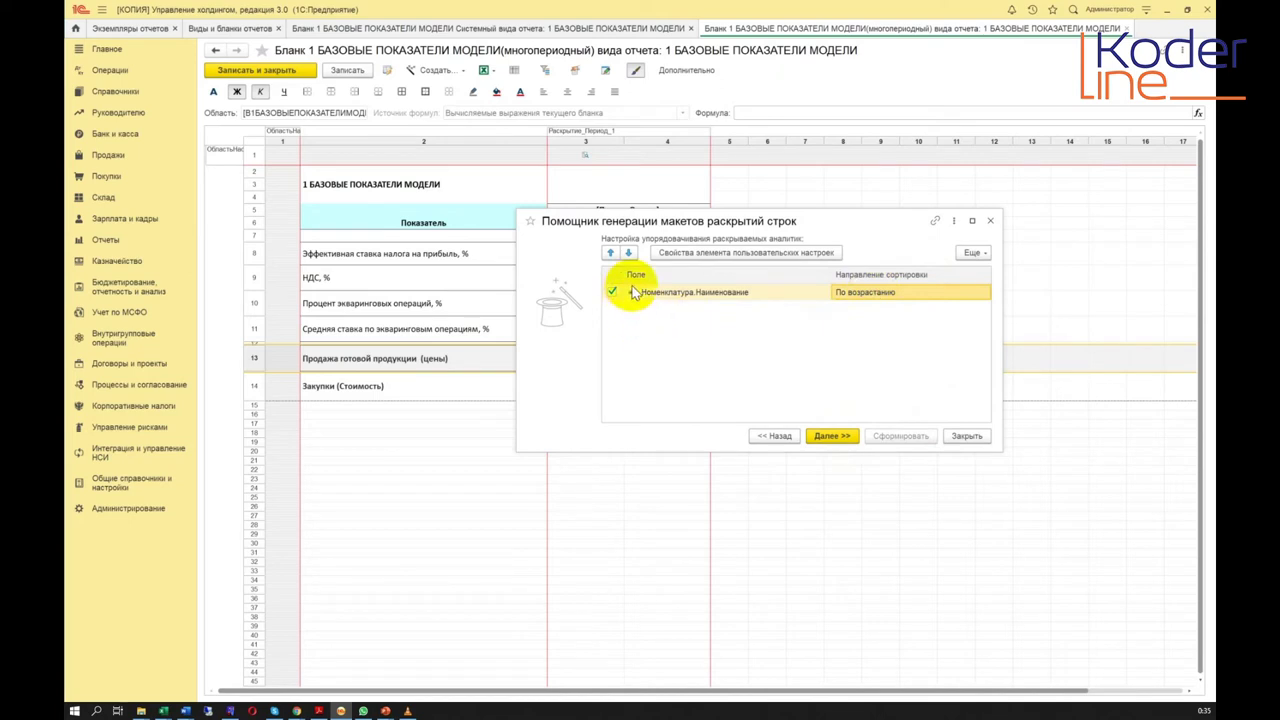
pyautogui.click(834, 437)
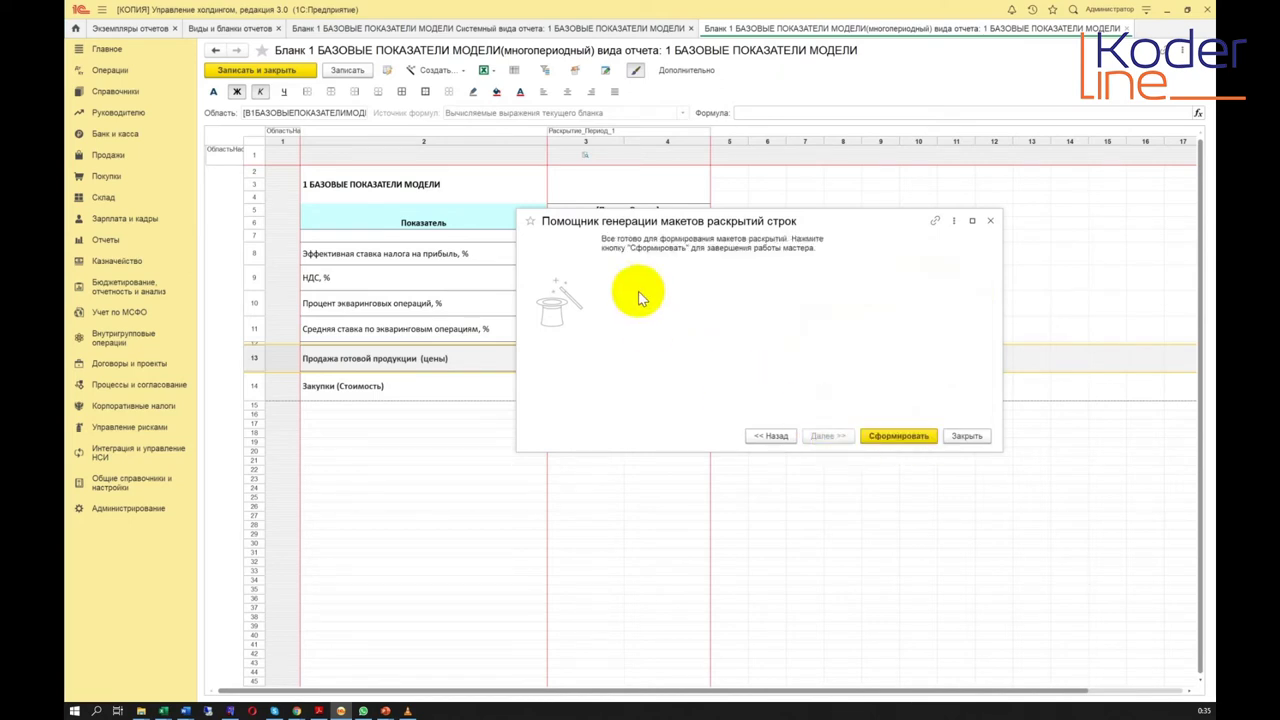
pyautogui.click(878, 442)
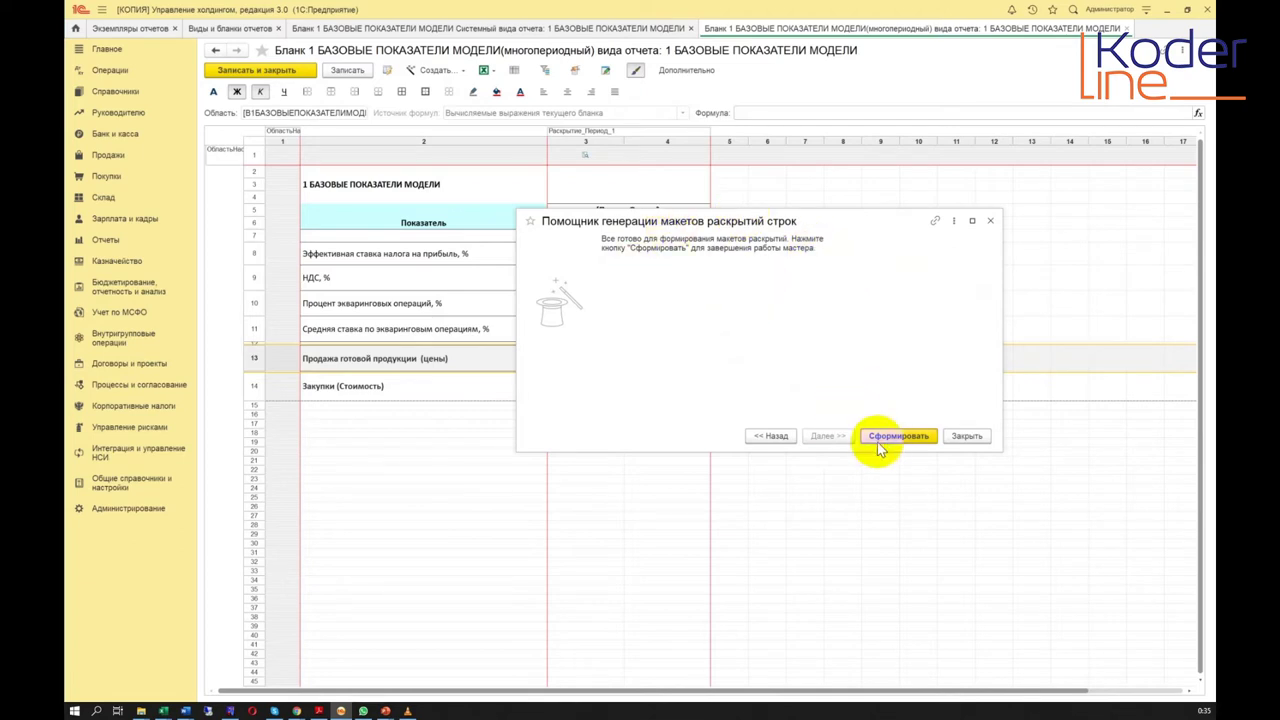
pyautogui.click(900, 440)
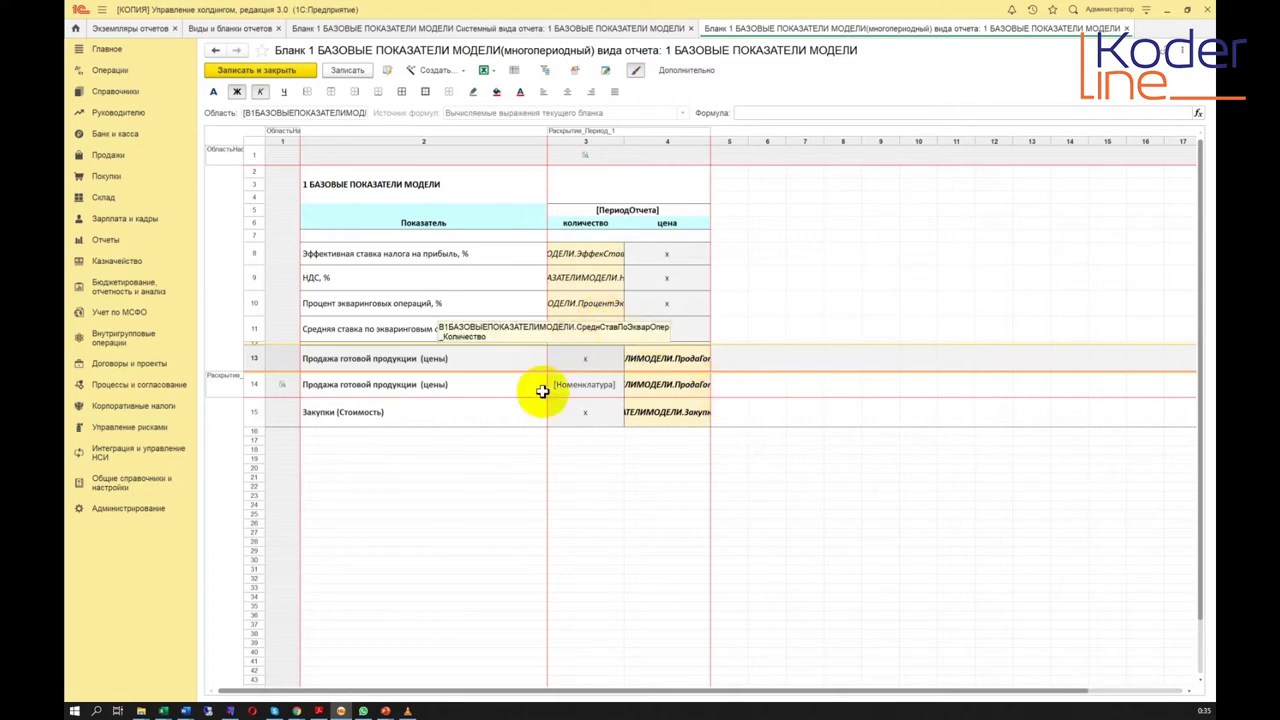
# Compare the placement of [Номенклатура] in the system blank with its placement in the new breakdown row of the multi-period blank
pyautogui.click(594, 30)
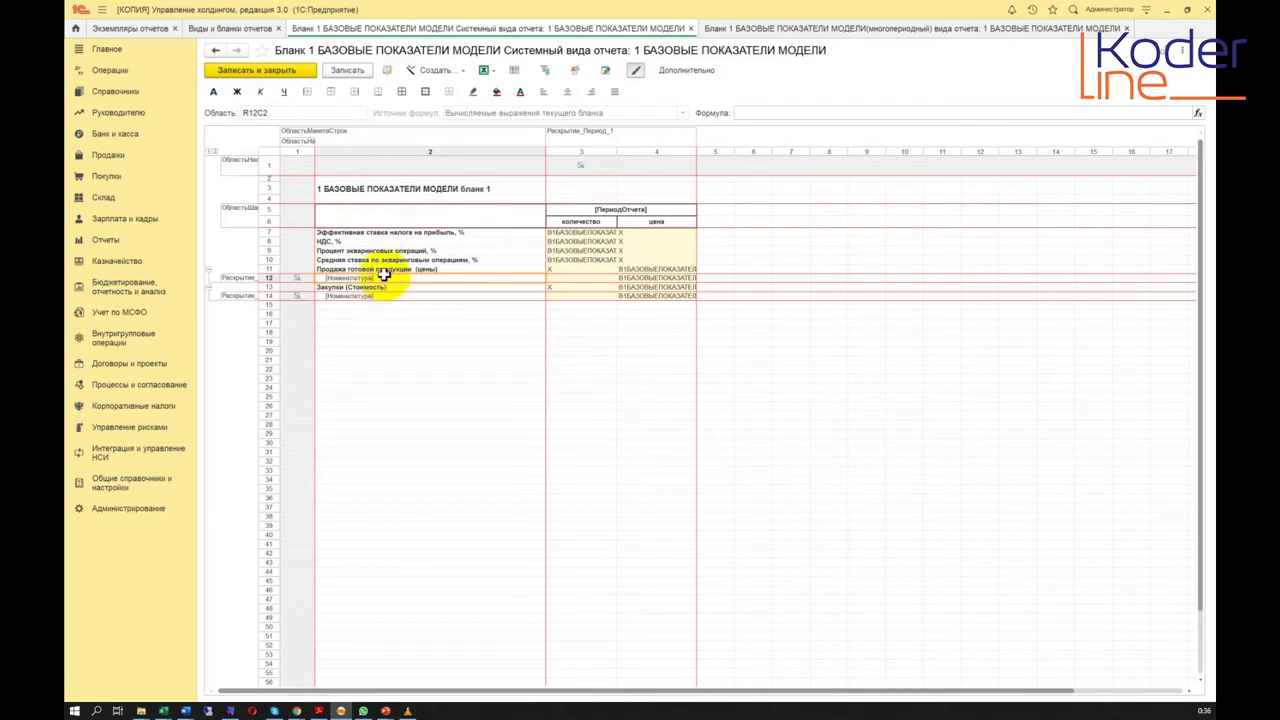
pyautogui.click(985, 30)
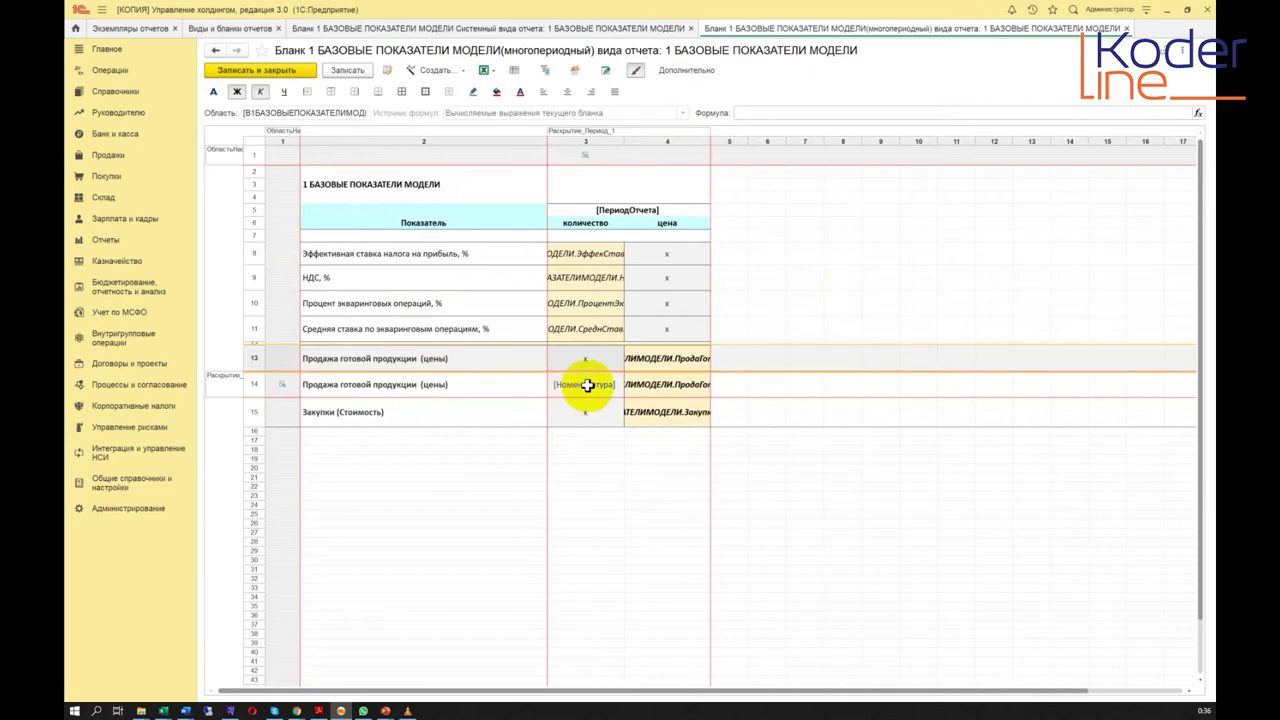
pyautogui.click(420, 385)
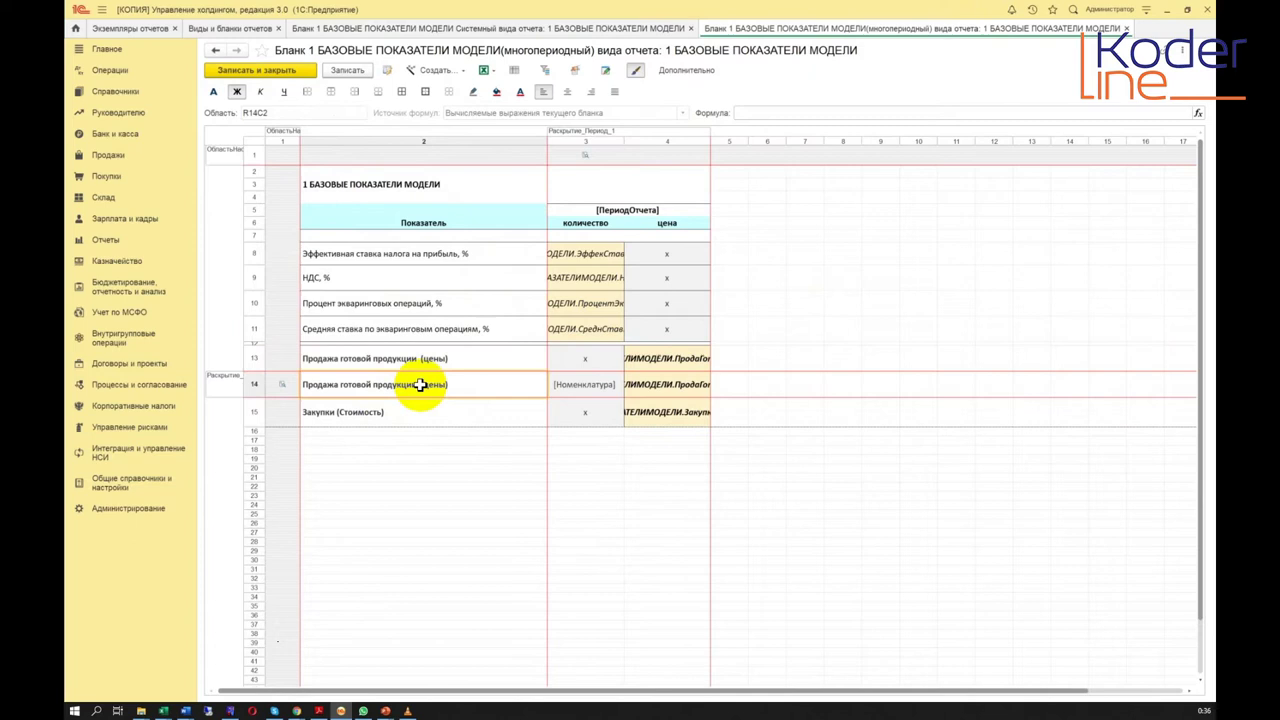
pyautogui.click(591, 385)
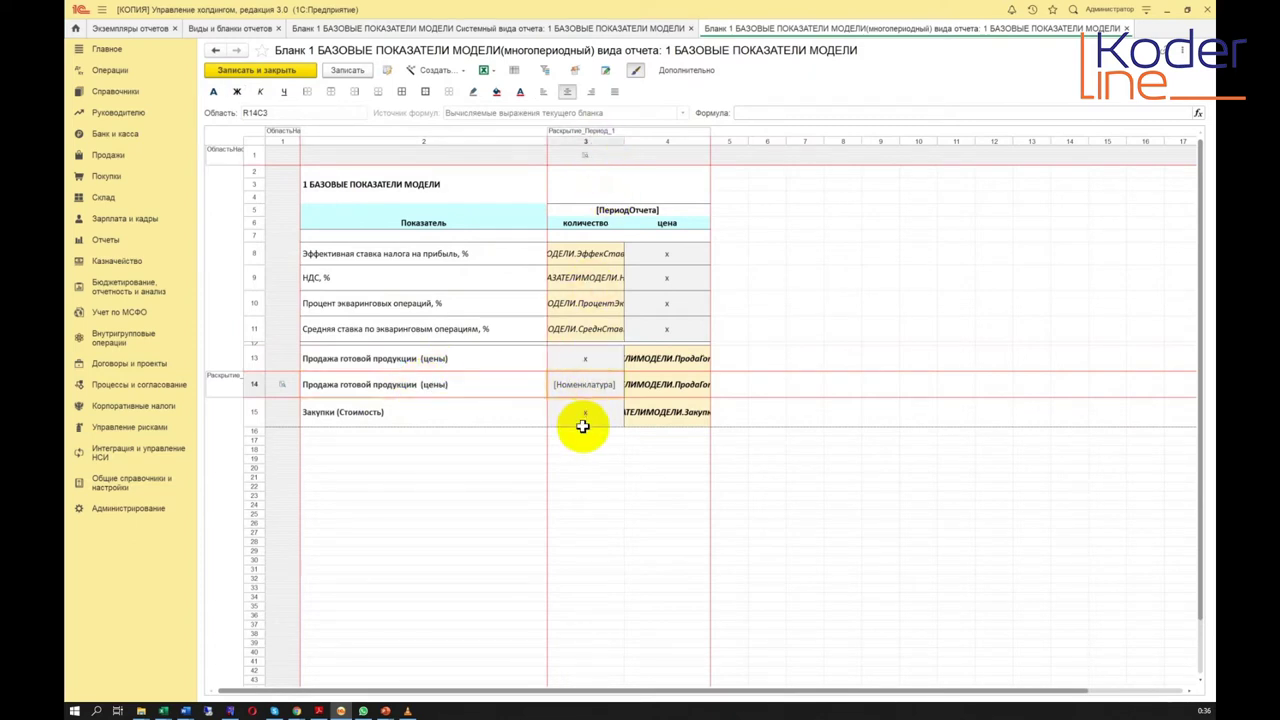
# Replace the copied indicator name in the Показатель column of breakdown row 14 with [Номенклатура]
pyautogui.click(500, 387)
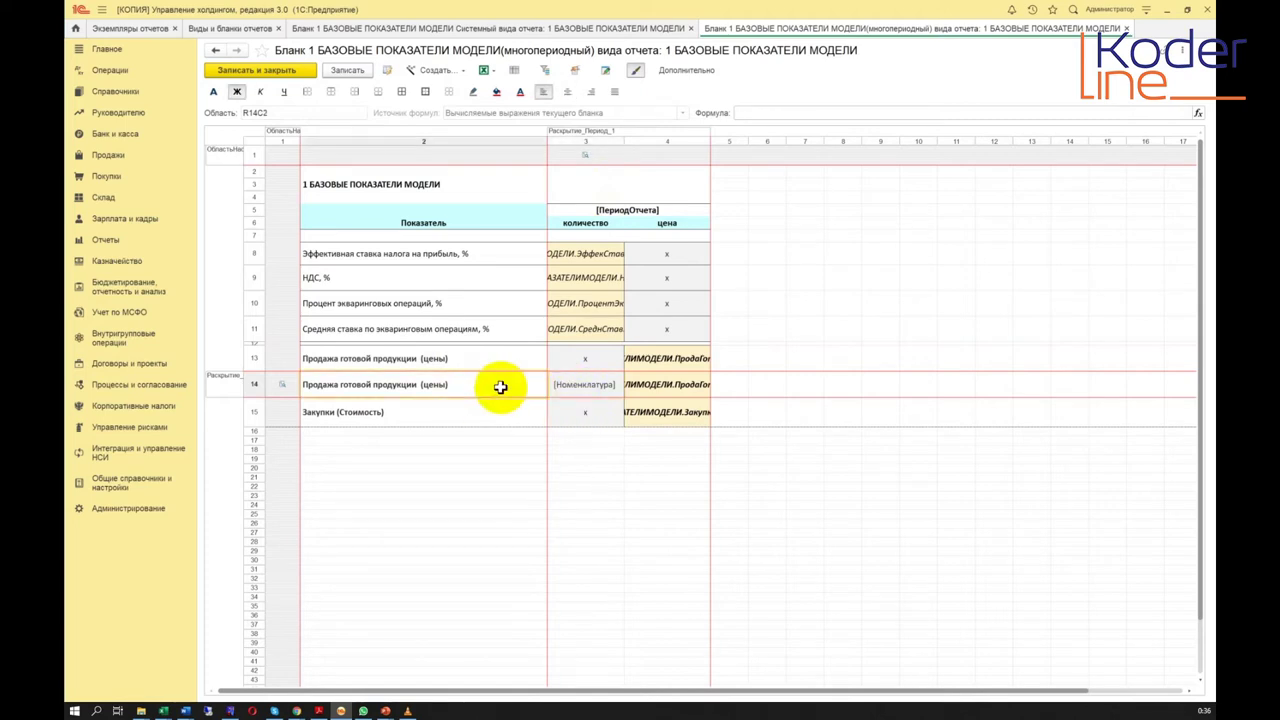
pyautogui.click(553, 386)
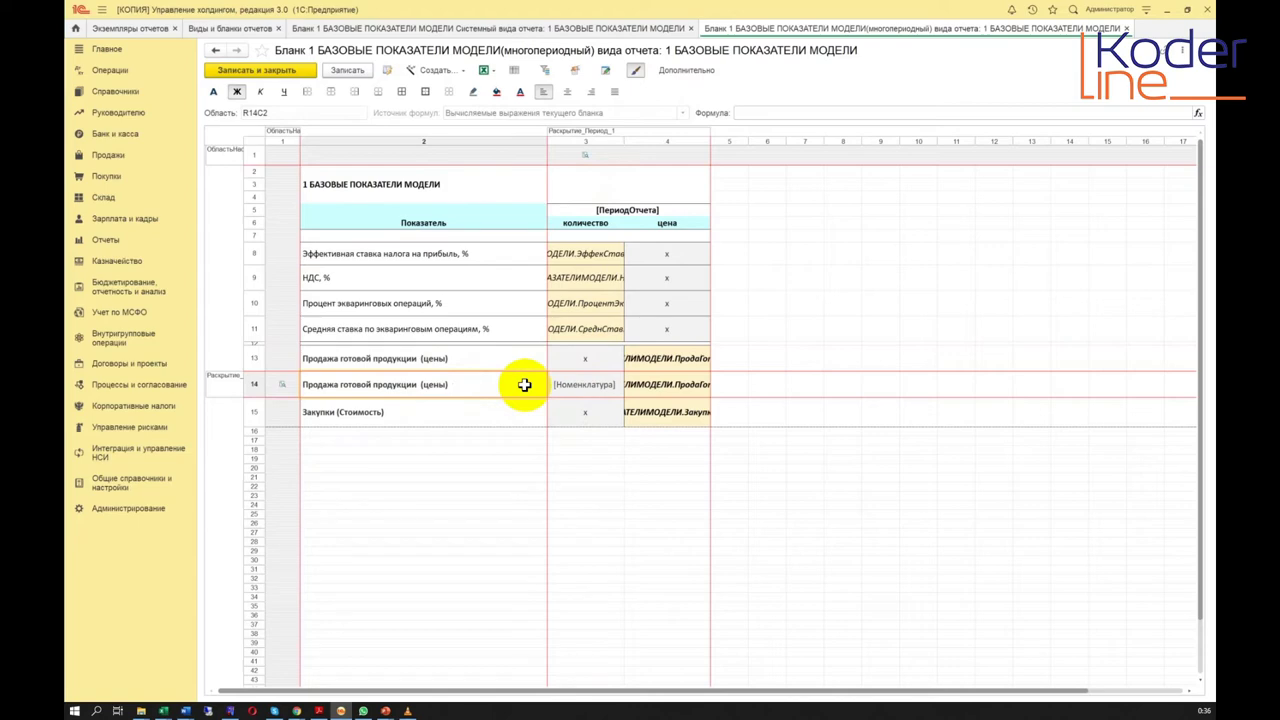
pyautogui.press('Delete')
pyautogui.click(577, 388)
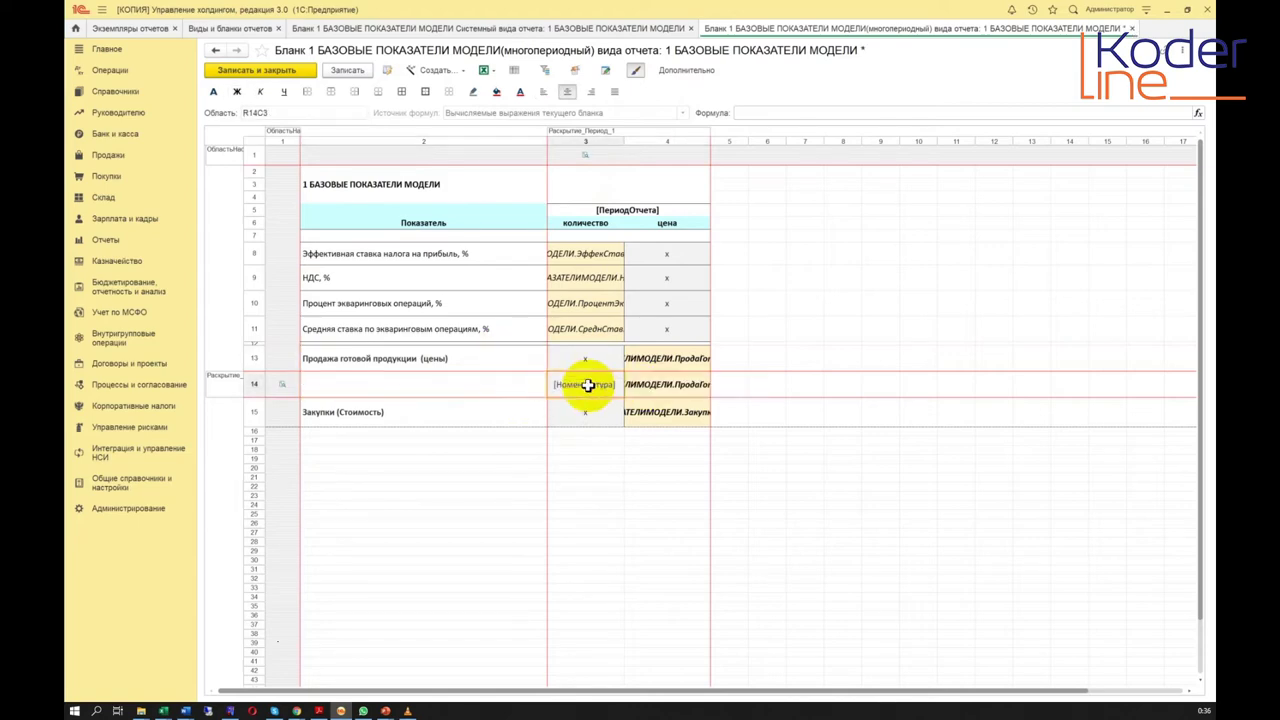
pyautogui.click(509, 384)
pyautogui.write('[Номенклатура]')
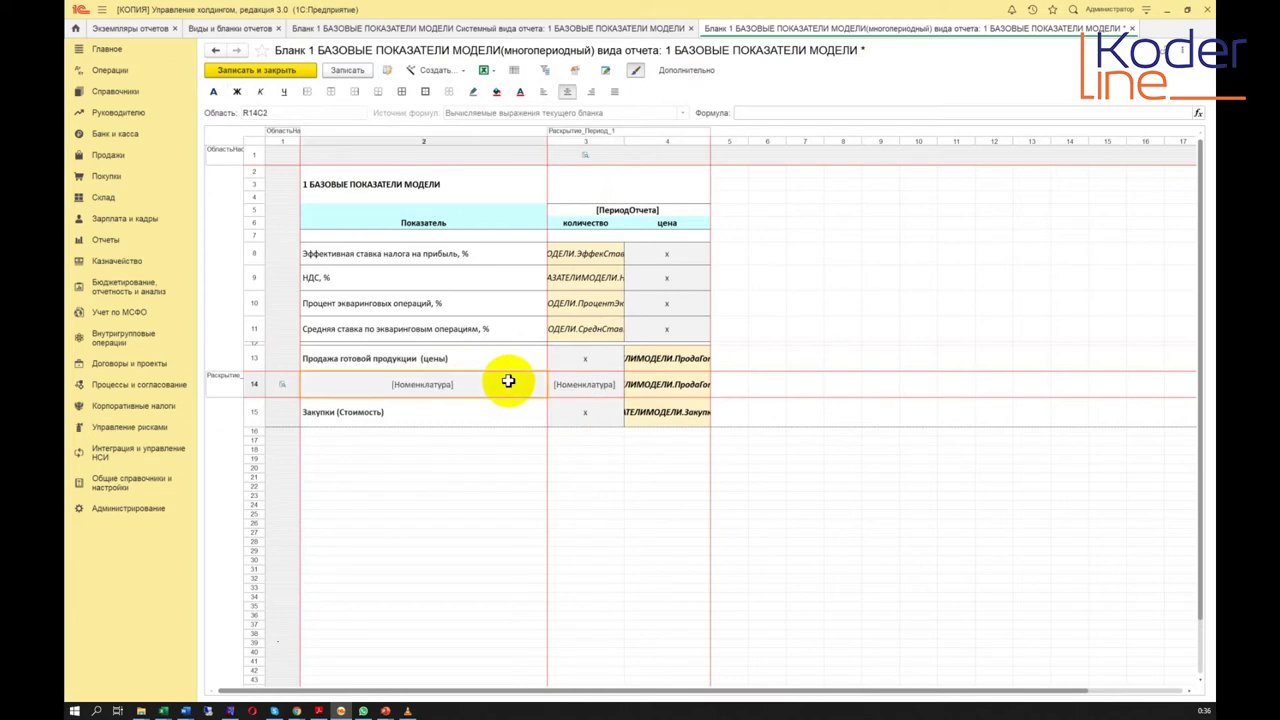
pyautogui.press('Down')
# Check the cell properties of the [Номенклатура] cell in the Показатель column of row 14
pyautogui.click(523, 385)
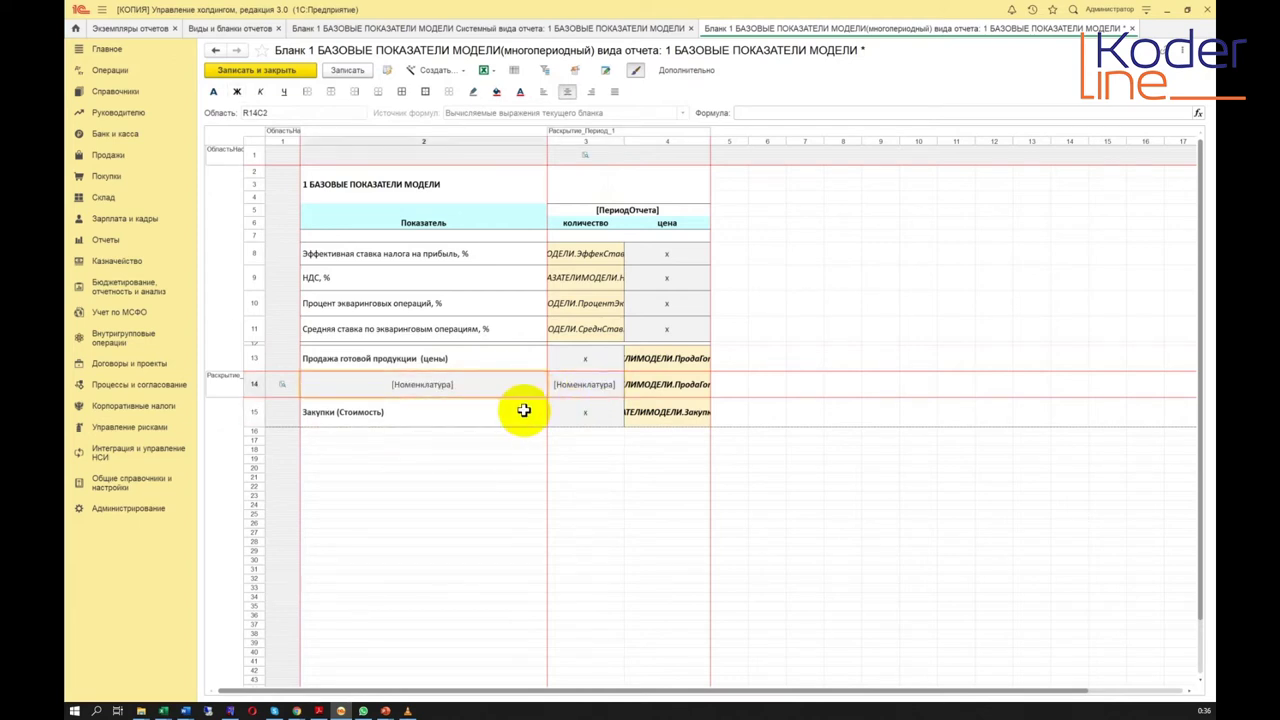
pyautogui.click(489, 363)
pyautogui.click(580, 384)
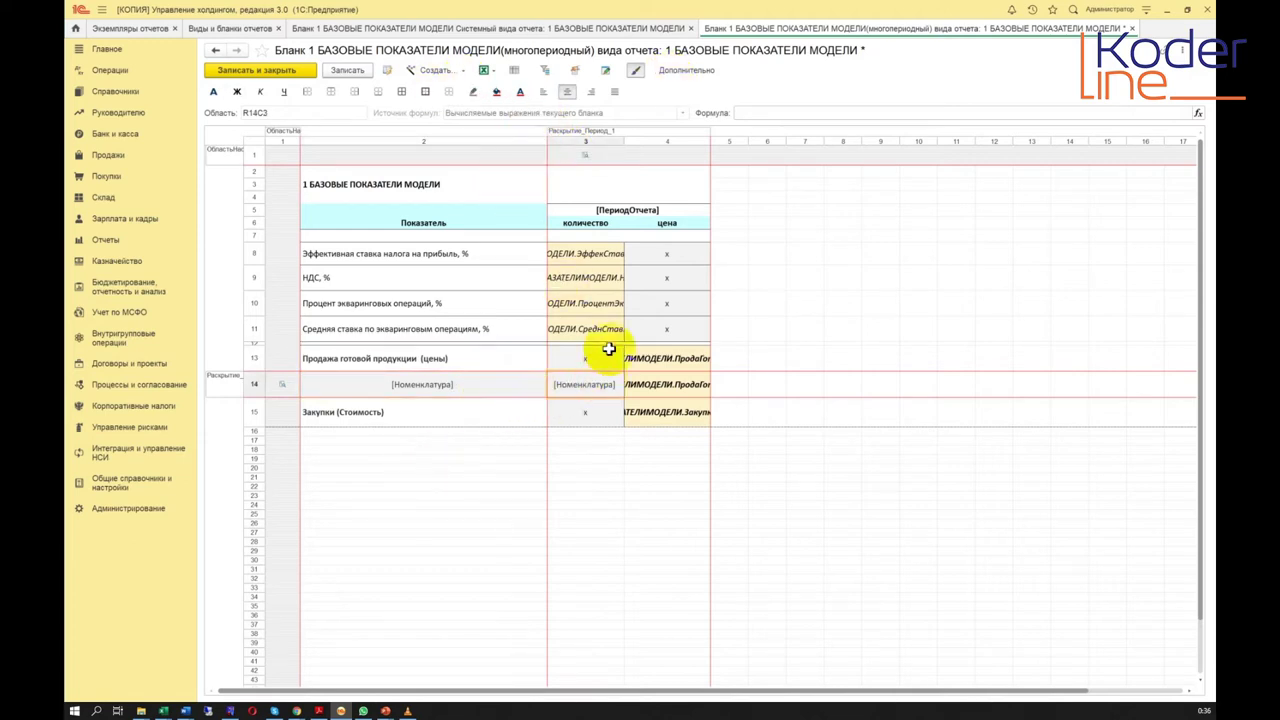
pyautogui.click(509, 381)
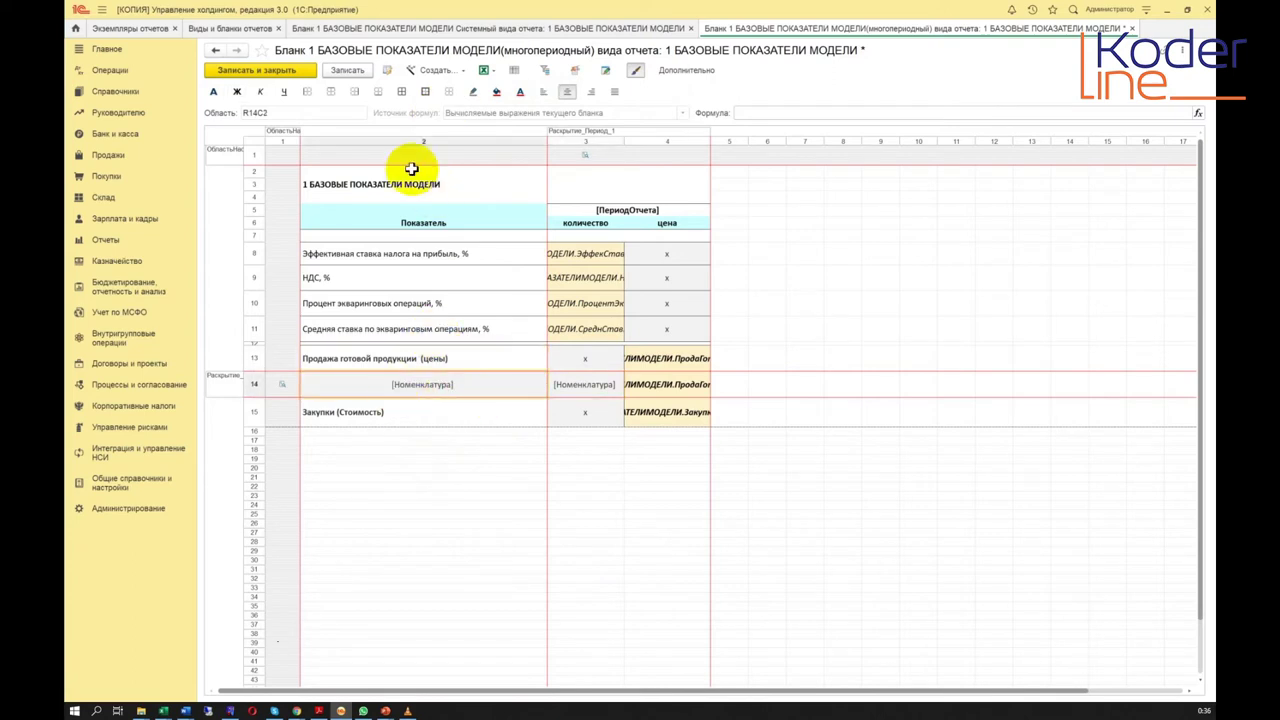
pyautogui.rightClick(514, 385)
pyautogui.click(614, 620)
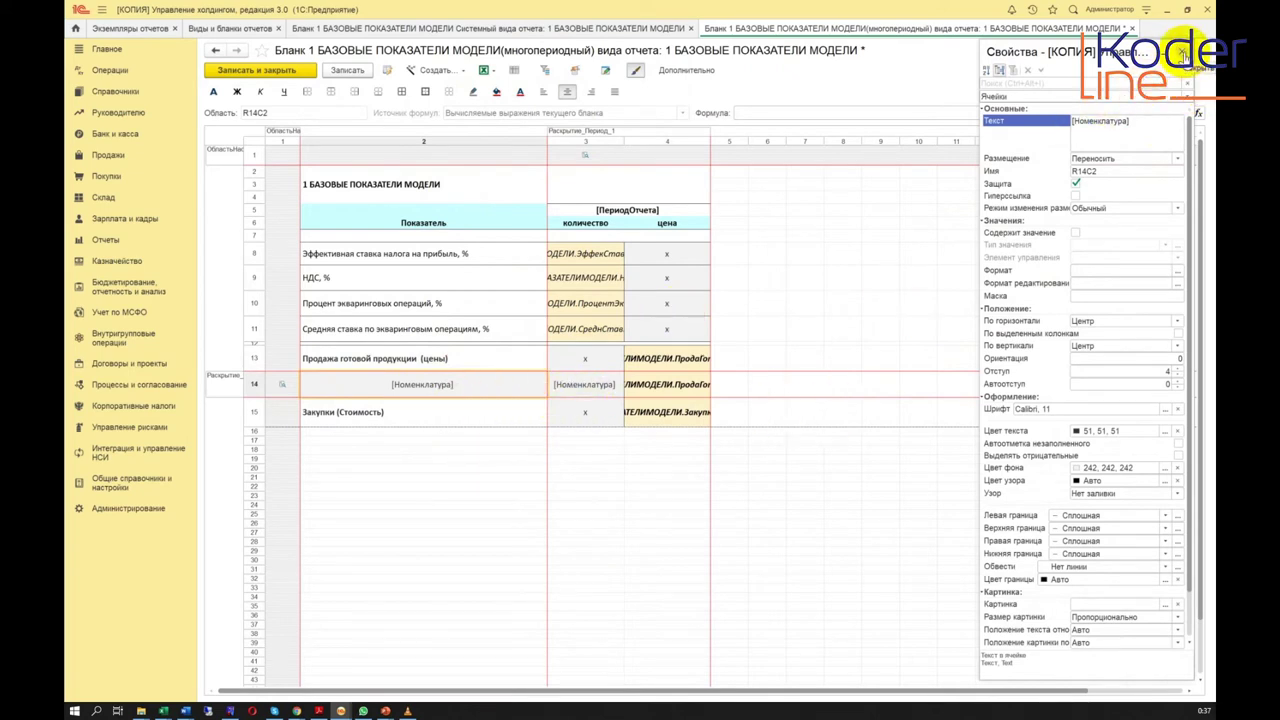
pyautogui.click(1182, 52)
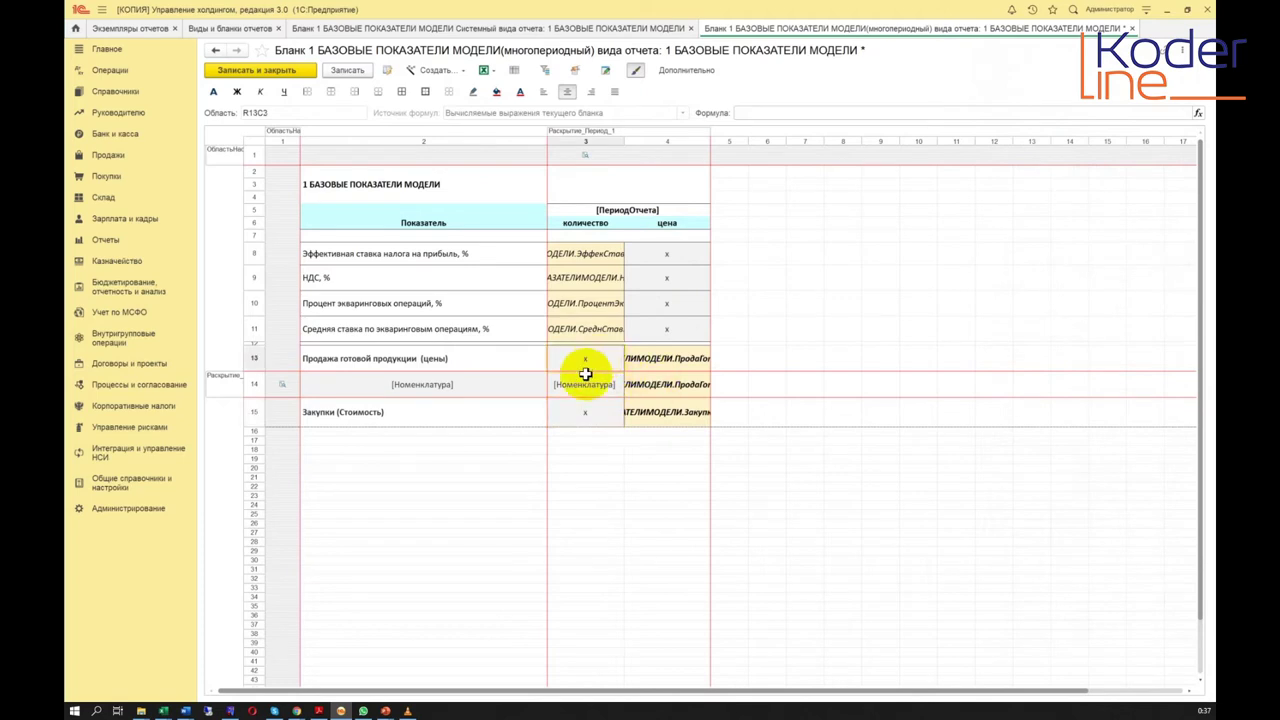
# Replace [Номенклатура] in the количество column of breakdown row 14 with "x"
pyautogui.click(605, 390)
pyautogui.write('x')
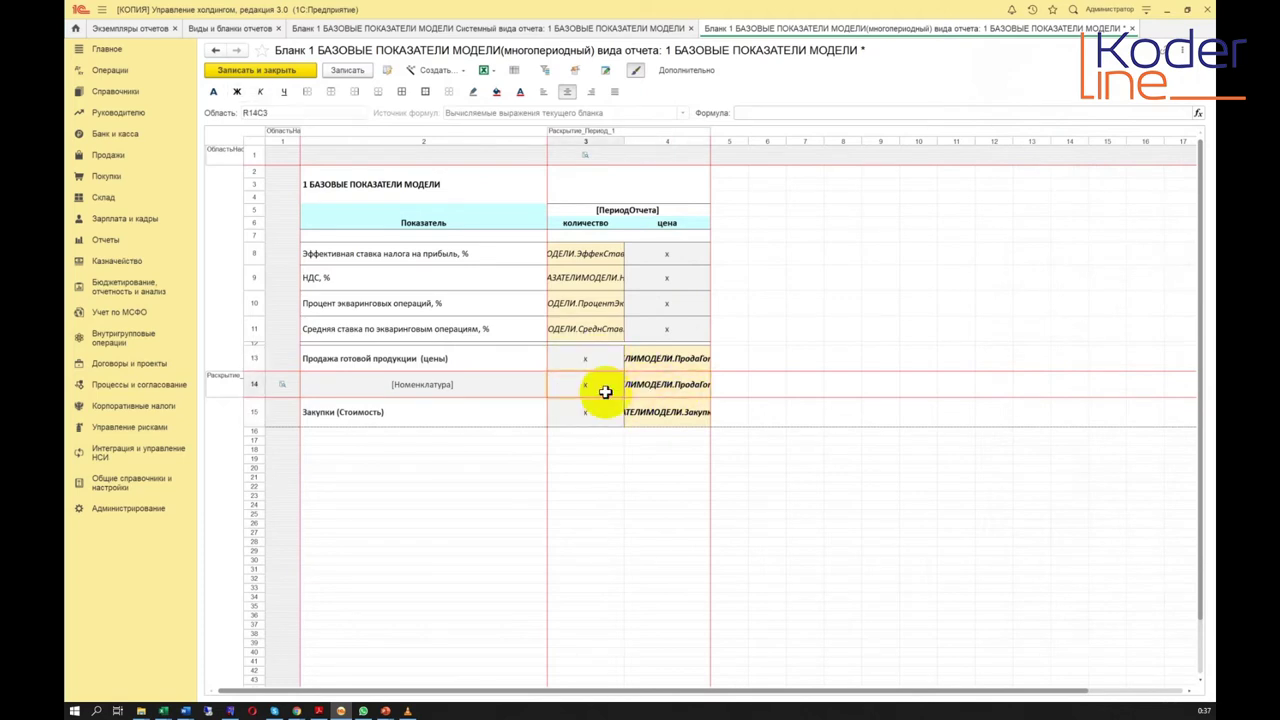
pyautogui.click(608, 411)
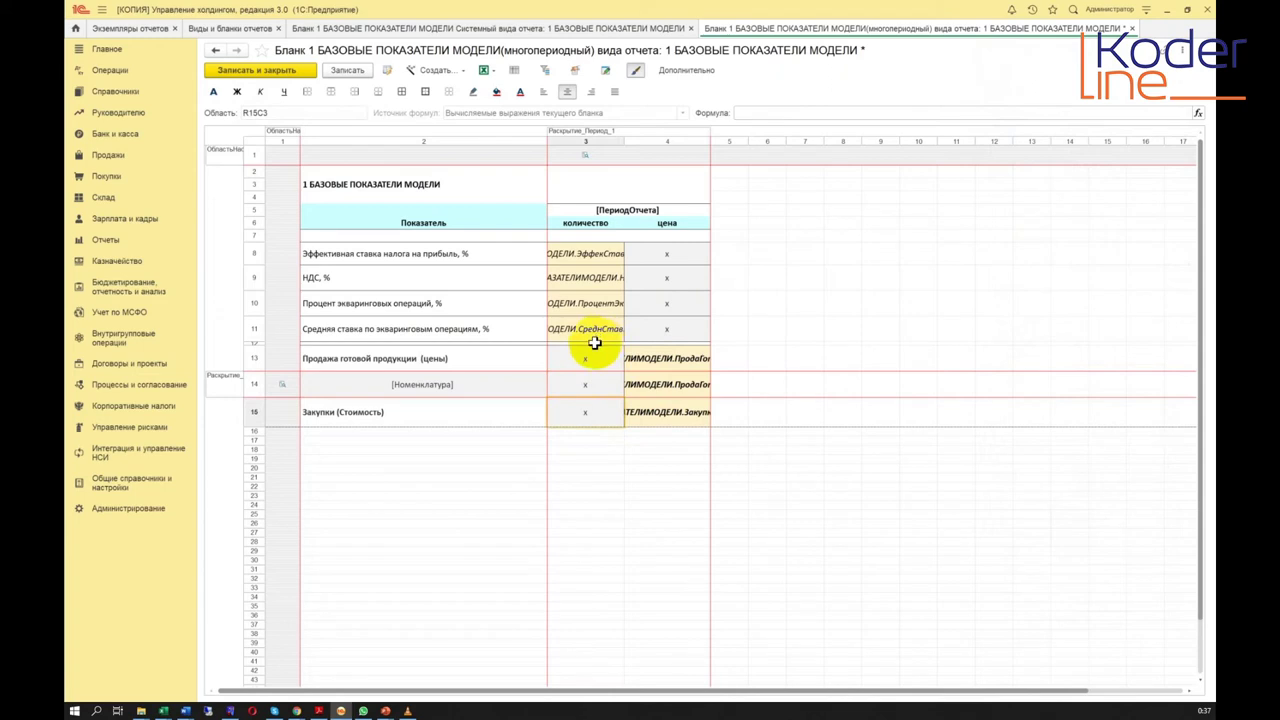
pyautogui.click(329, 414)
pyautogui.click(400, 392)
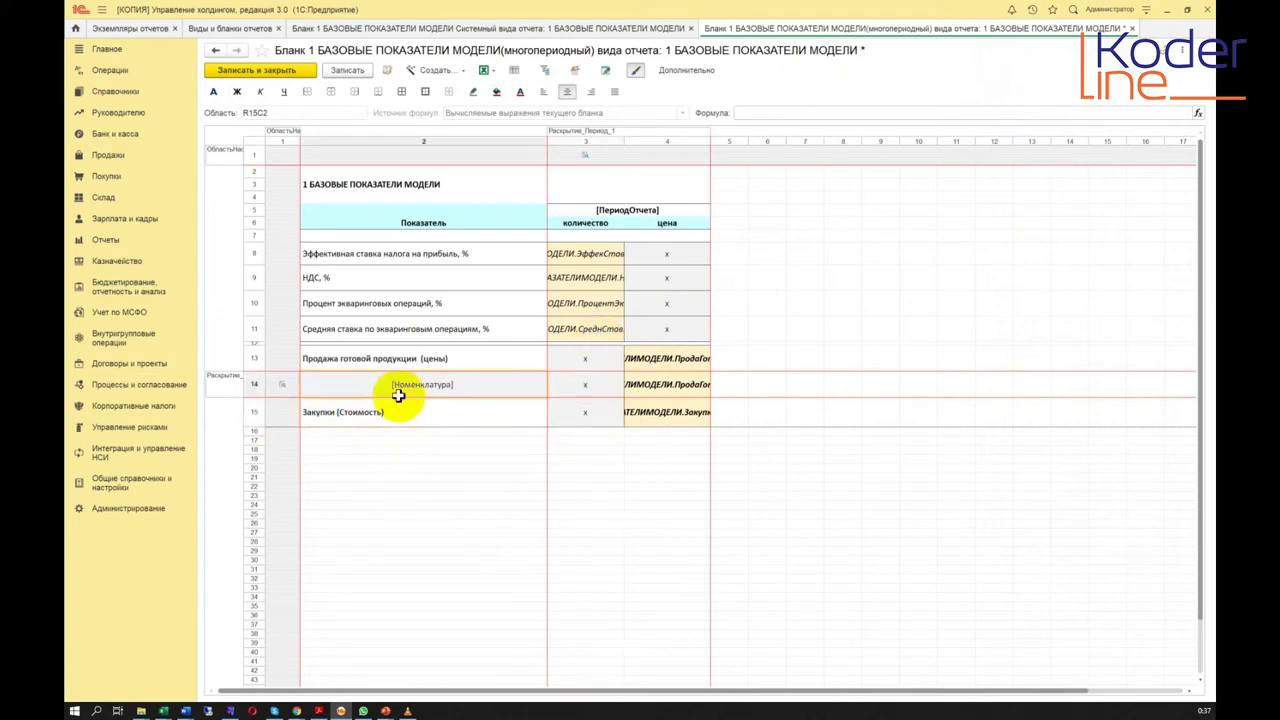
# Generate a one-row Номенклатура breakdown area for row 15, Закупки (Стоимость), sorted ascending by Номенклатура.Наименование
pyautogui.click(256, 414)
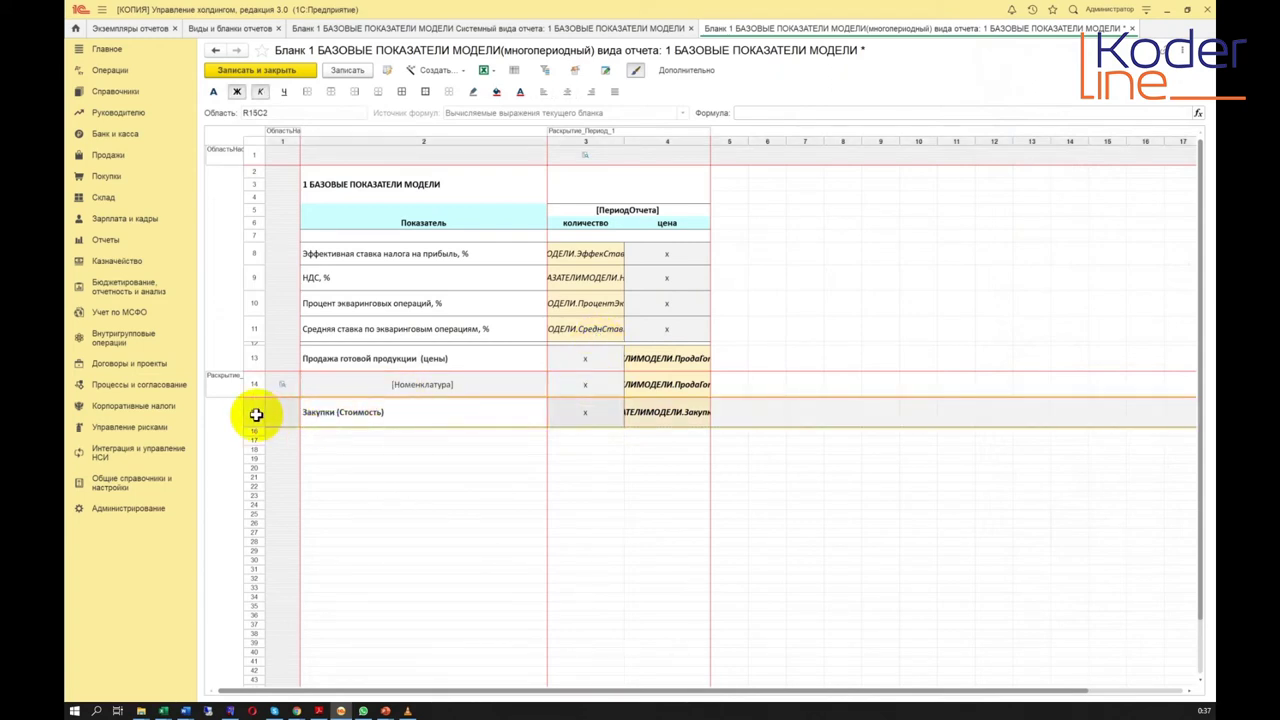
pyautogui.click(437, 71)
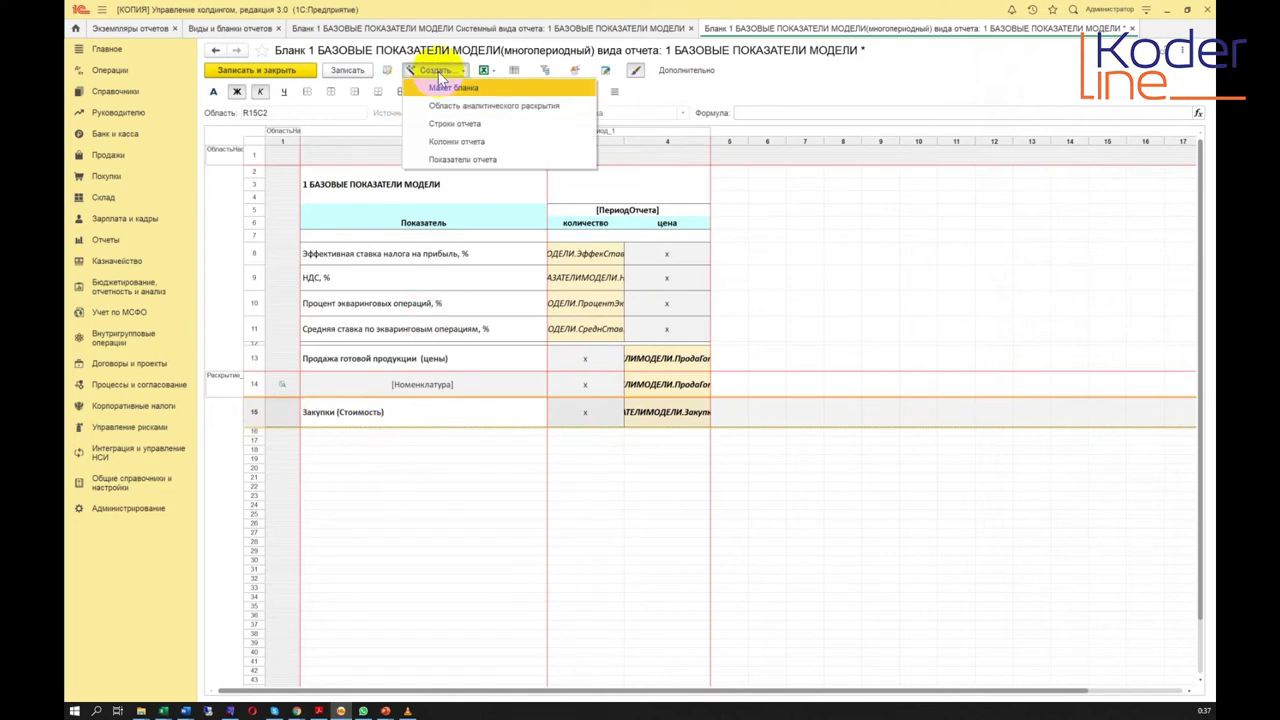
pyautogui.click(449, 87)
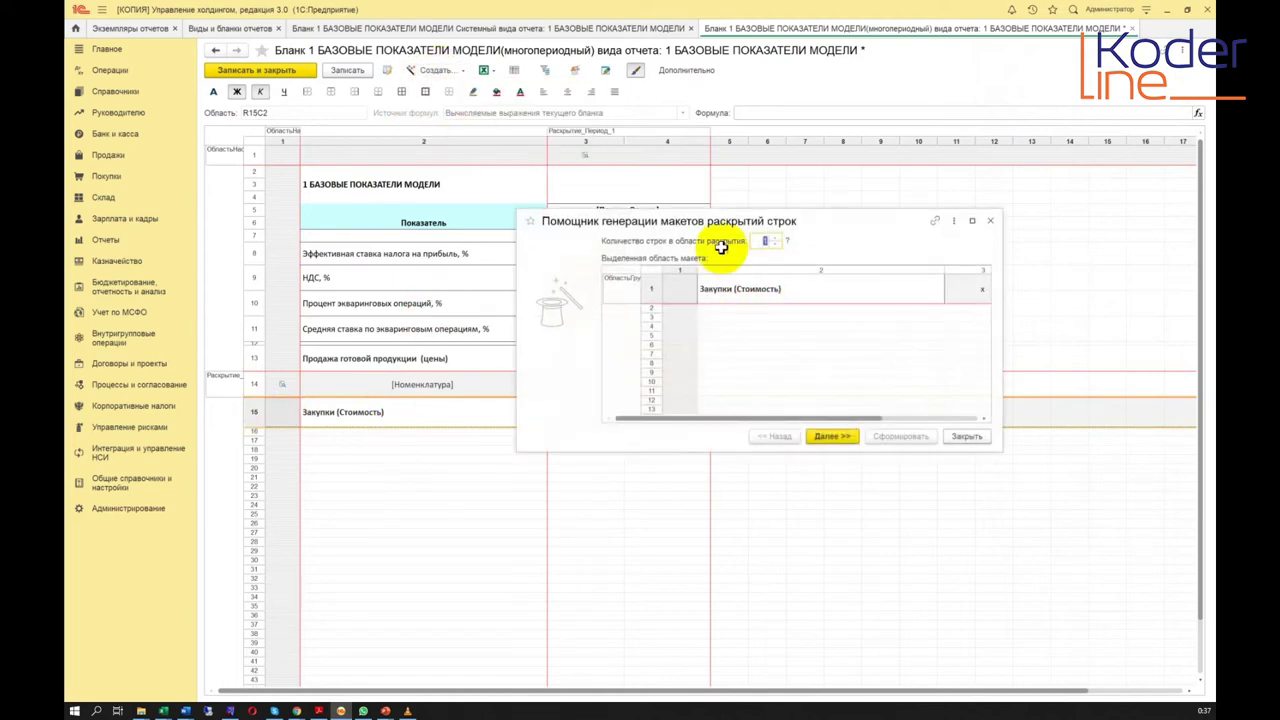
pyautogui.click(829, 436)
pyautogui.click(610, 253)
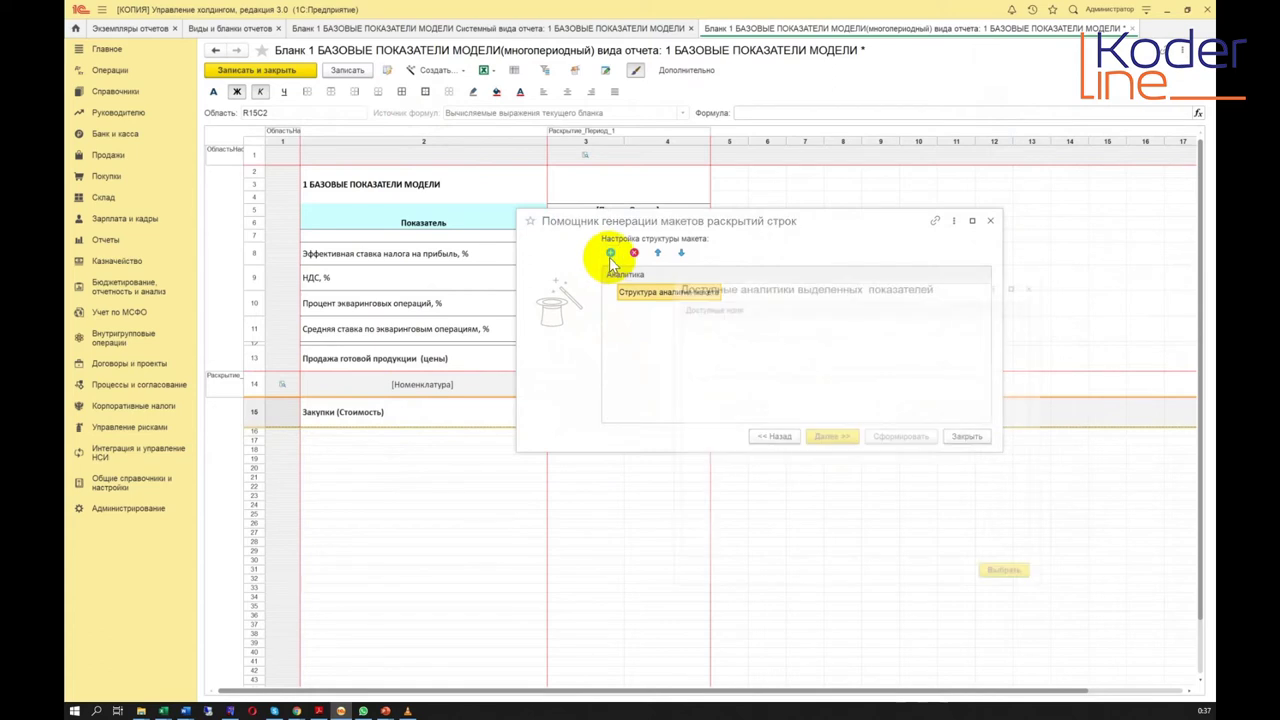
pyautogui.doubleClick(731, 323)
pyautogui.click(820, 432)
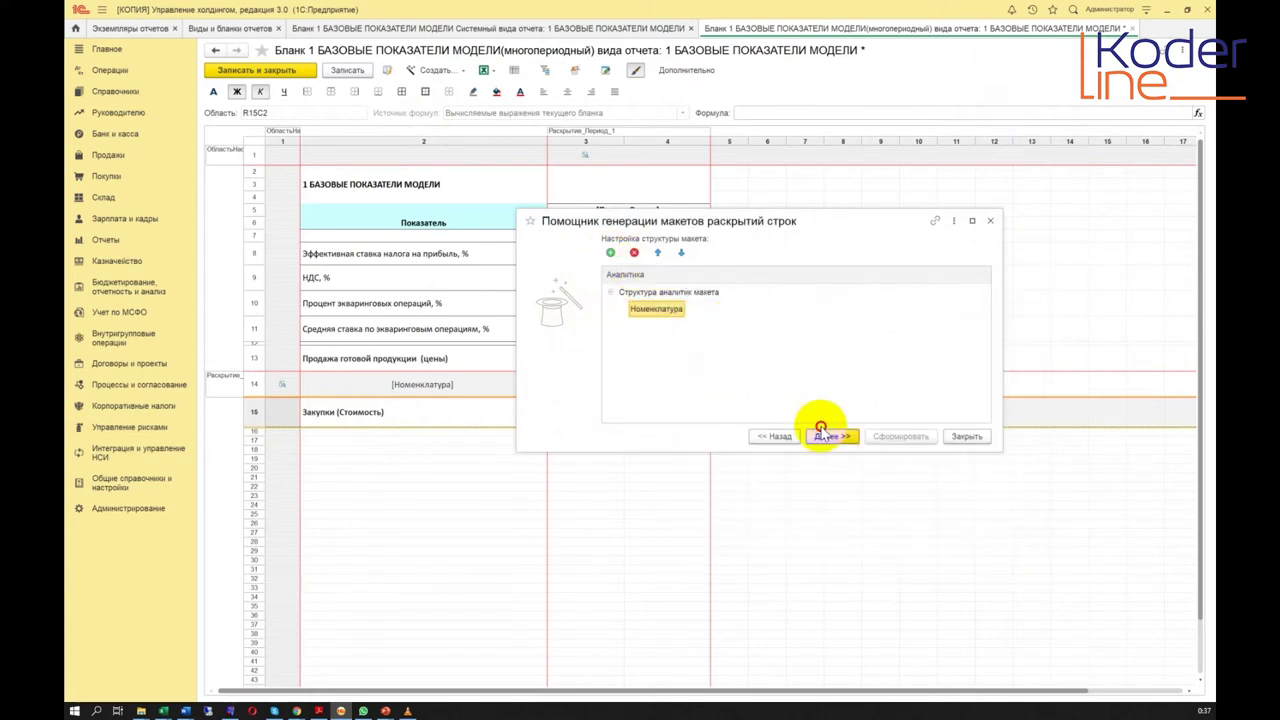
pyautogui.click(827, 437)
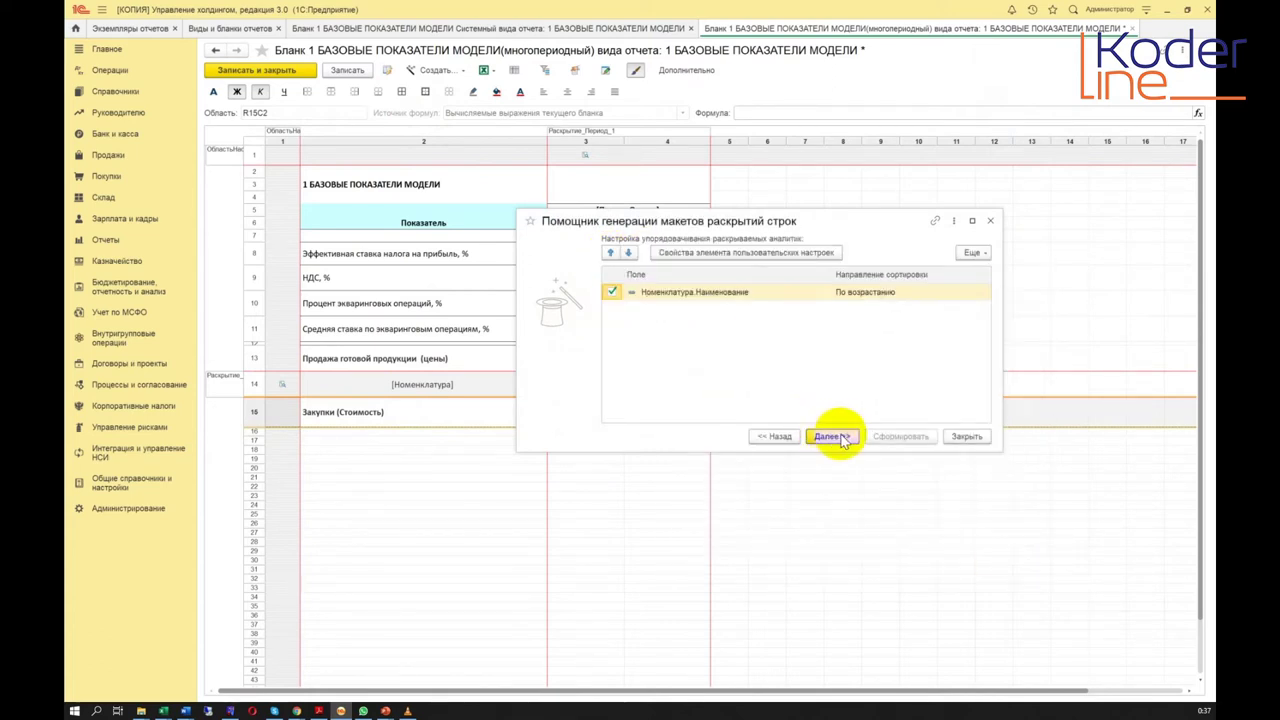
pyautogui.click(840, 437)
pyautogui.click(888, 435)
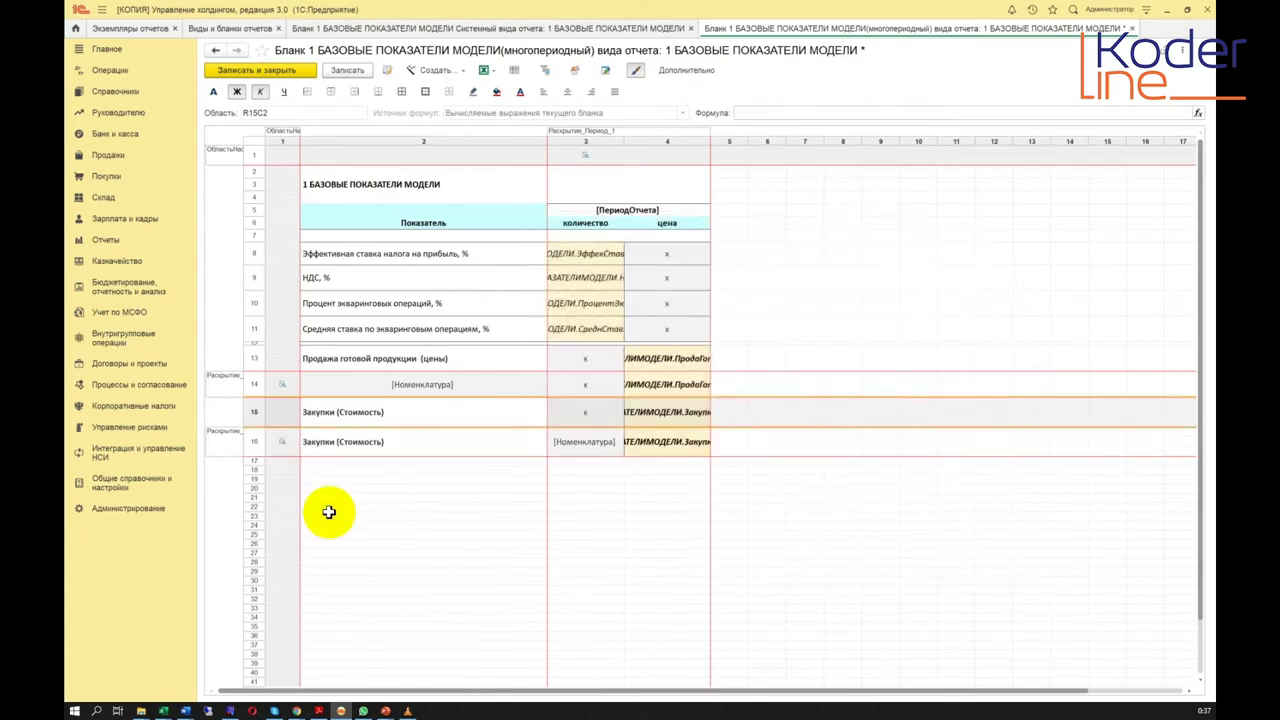
# In breakdown row 16, set the Показатель column to [Номенклатура] and the количество column to "x", and save the blank
pyautogui.click(568, 413)
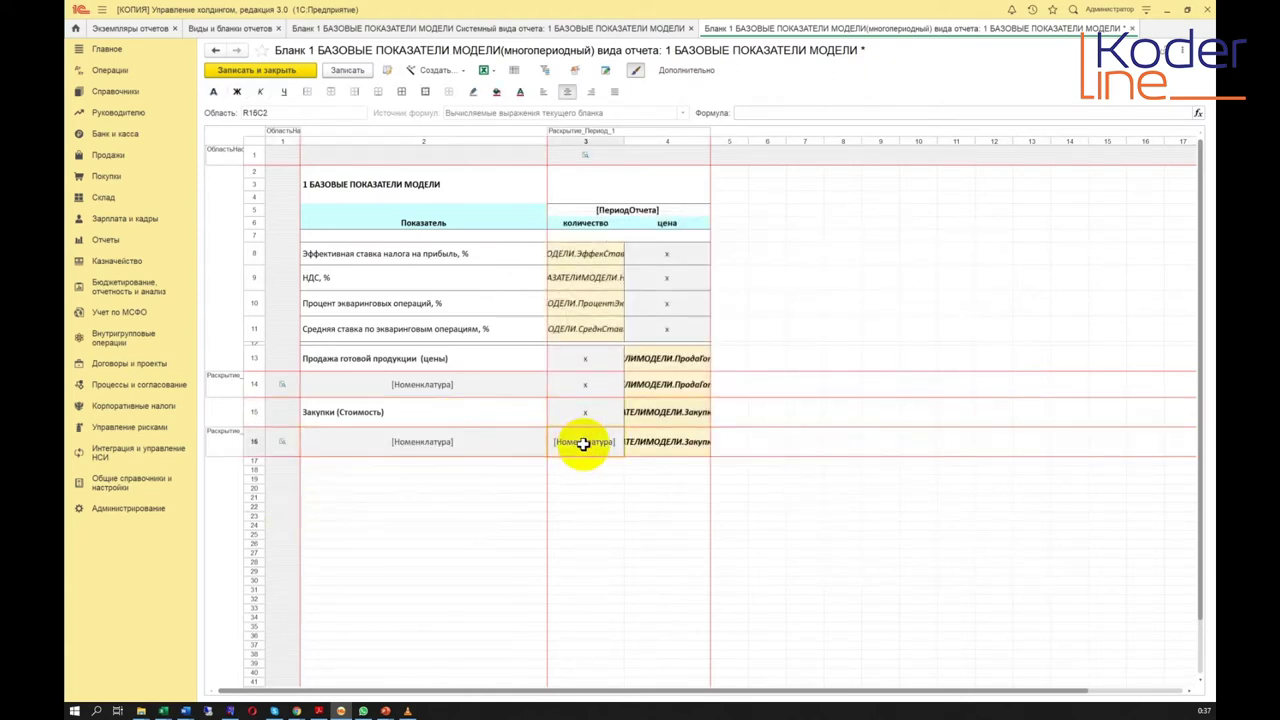
pyautogui.click(597, 420)
pyautogui.click(586, 441)
pyautogui.write('x')
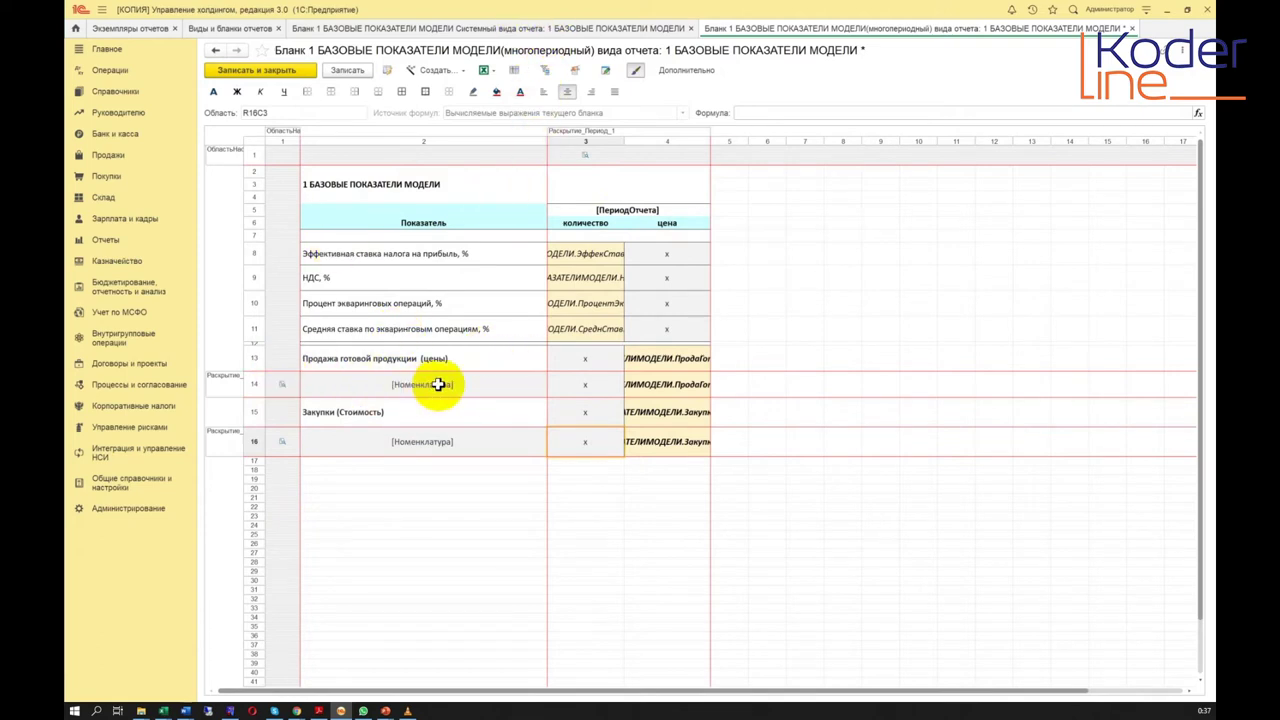
pyautogui.click(347, 70)
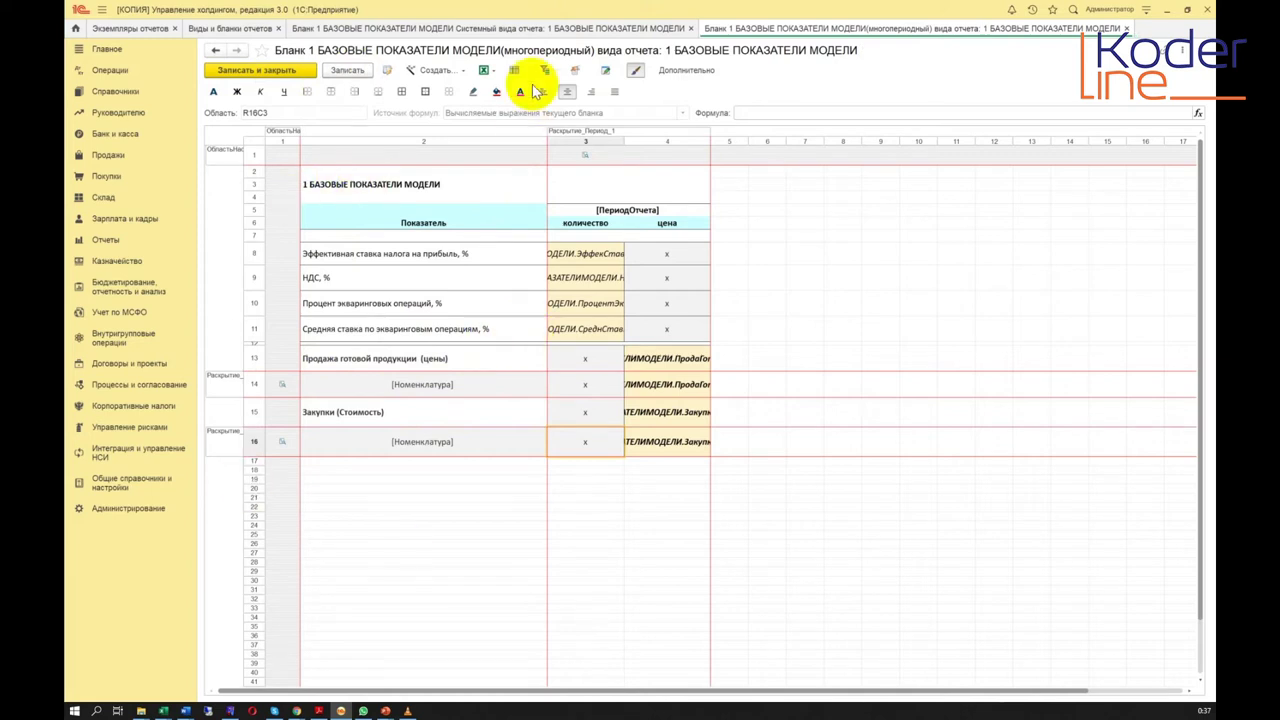
# Review the indicator and [Номенклатура] breakdown rows in the system blank for comparison with the multi-period blank
pyautogui.click(618, 30)
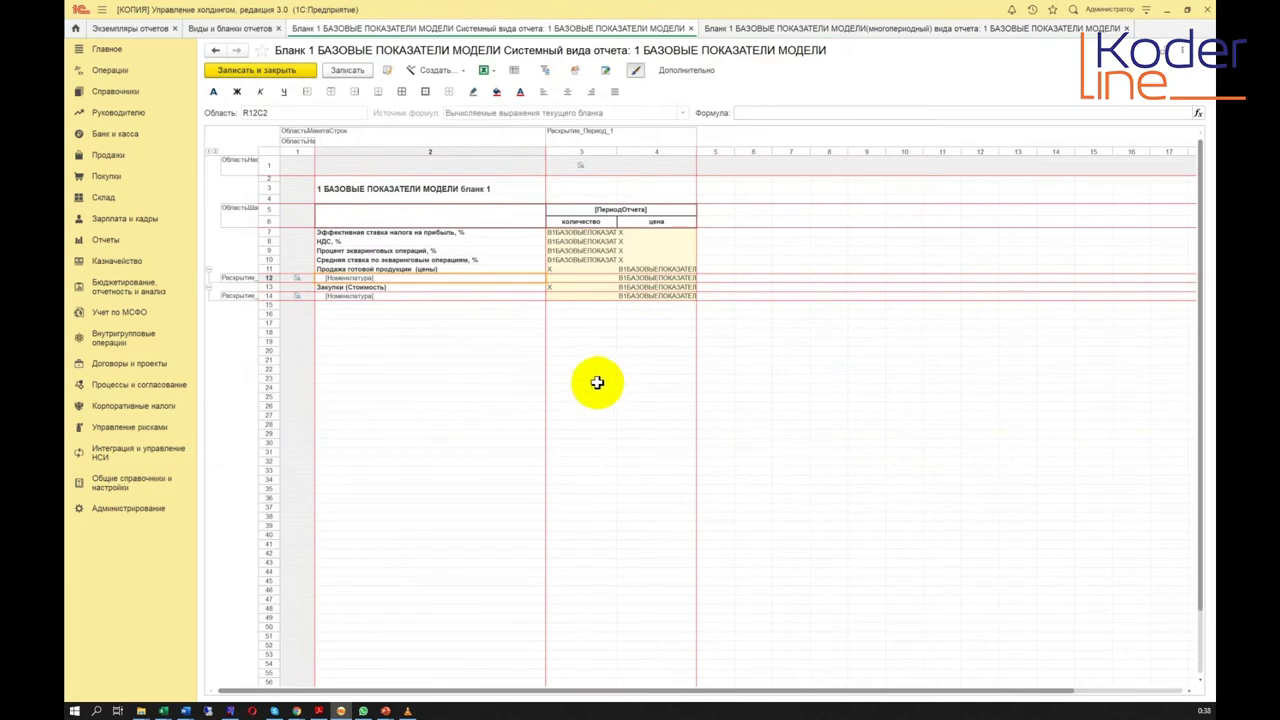
pyautogui.click(465, 259)
pyautogui.moveTo(486, 229); pyautogui.dragTo(643, 330)
pyautogui.click(651, 280)
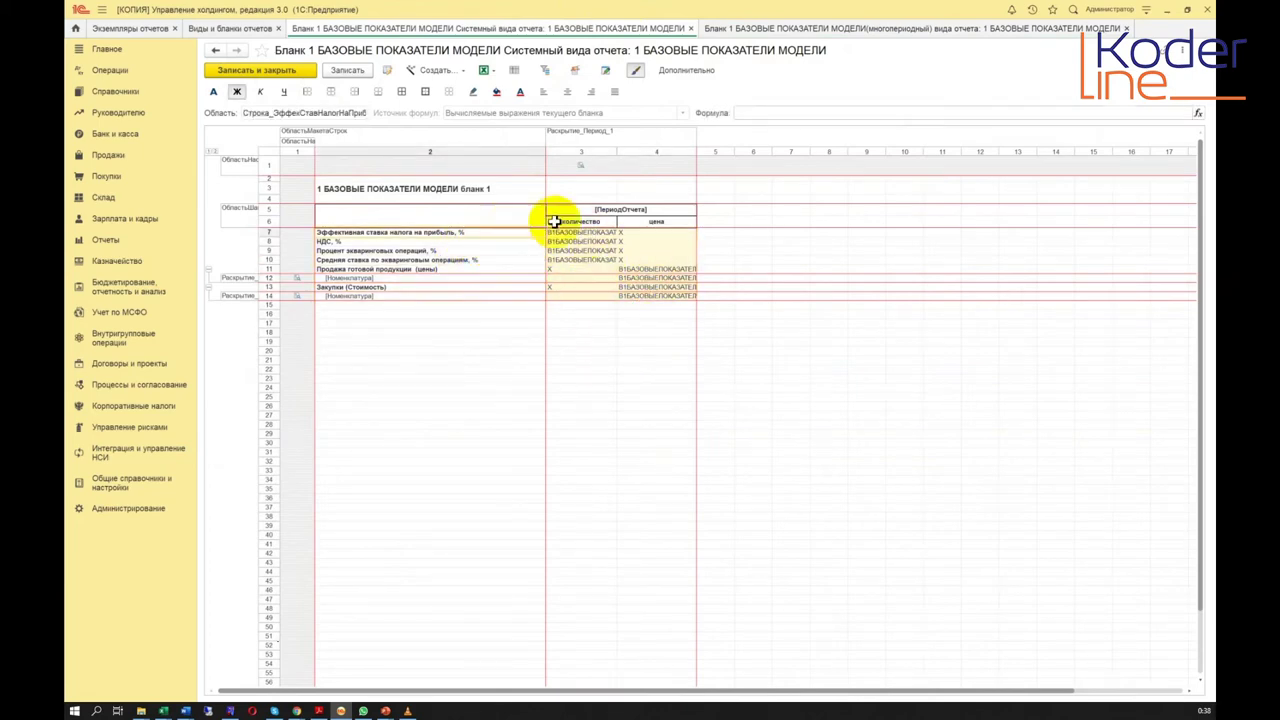
# Slightly widen the количество column in the multi-period blank, and close both the multi-period and system blanks
pyautogui.click(757, 28)
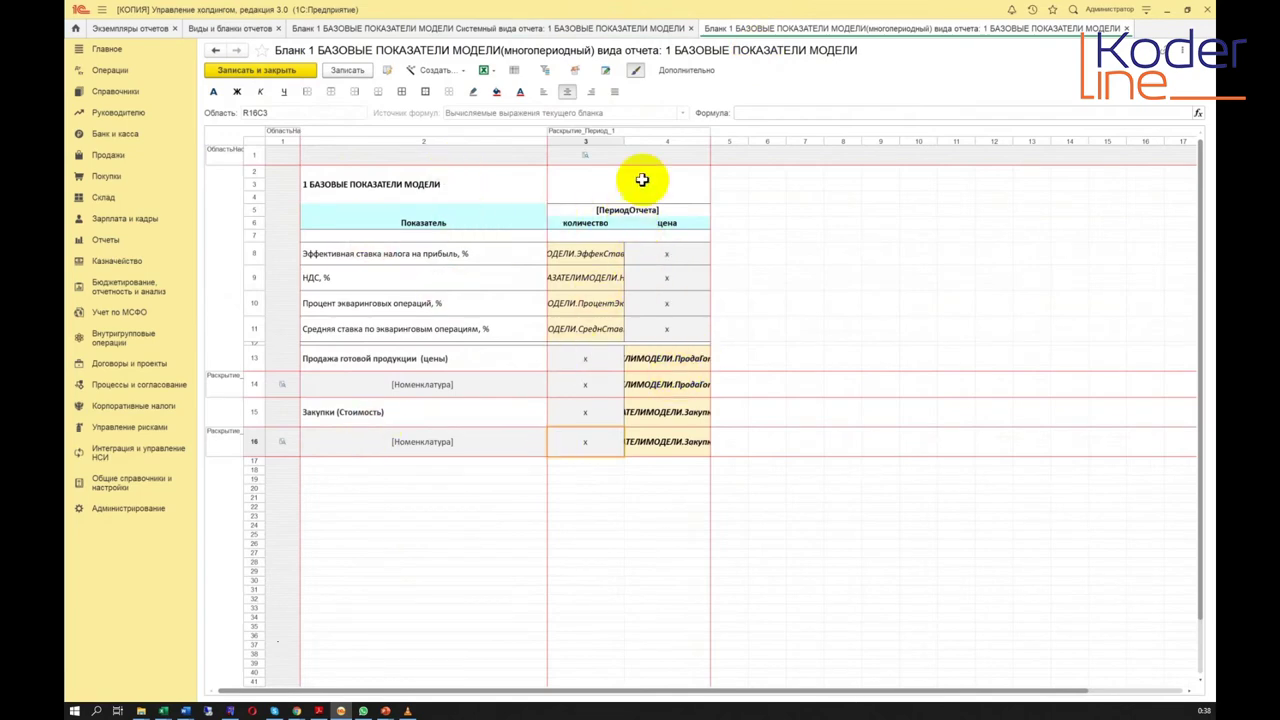
pyautogui.moveTo(625, 137); pyautogui.dragTo(629, 137)
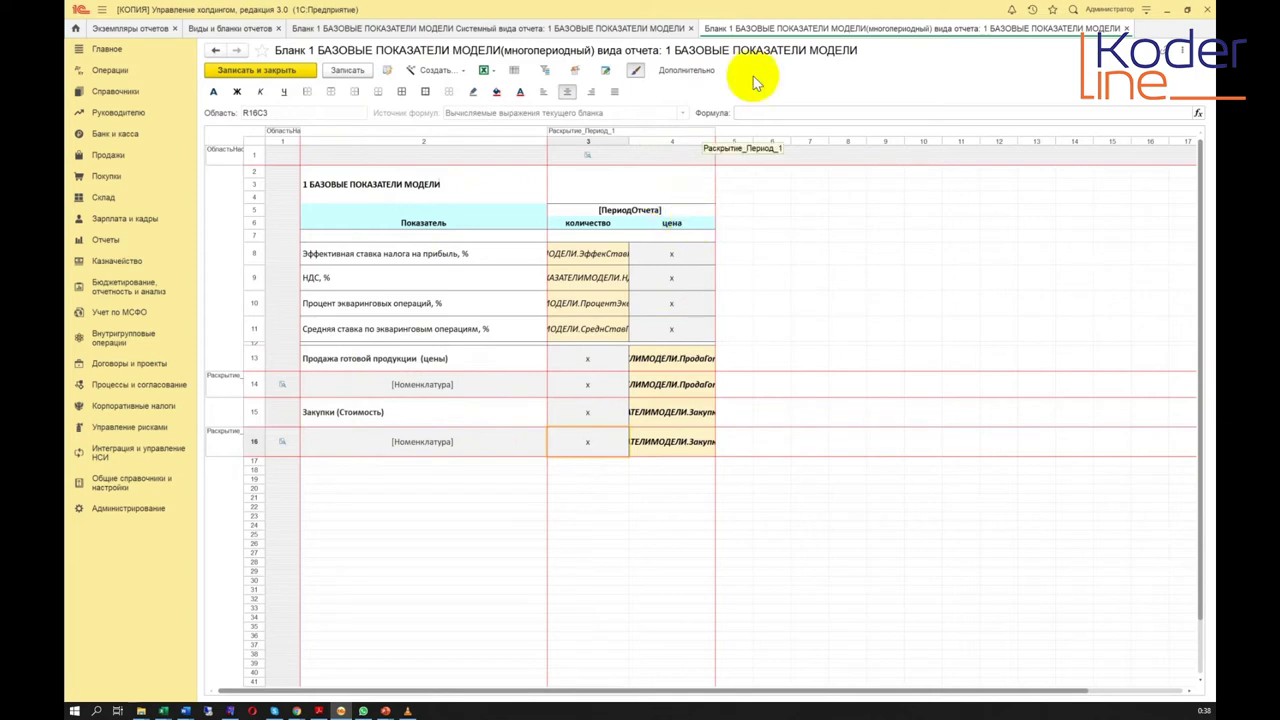
pyautogui.click(1126, 28)
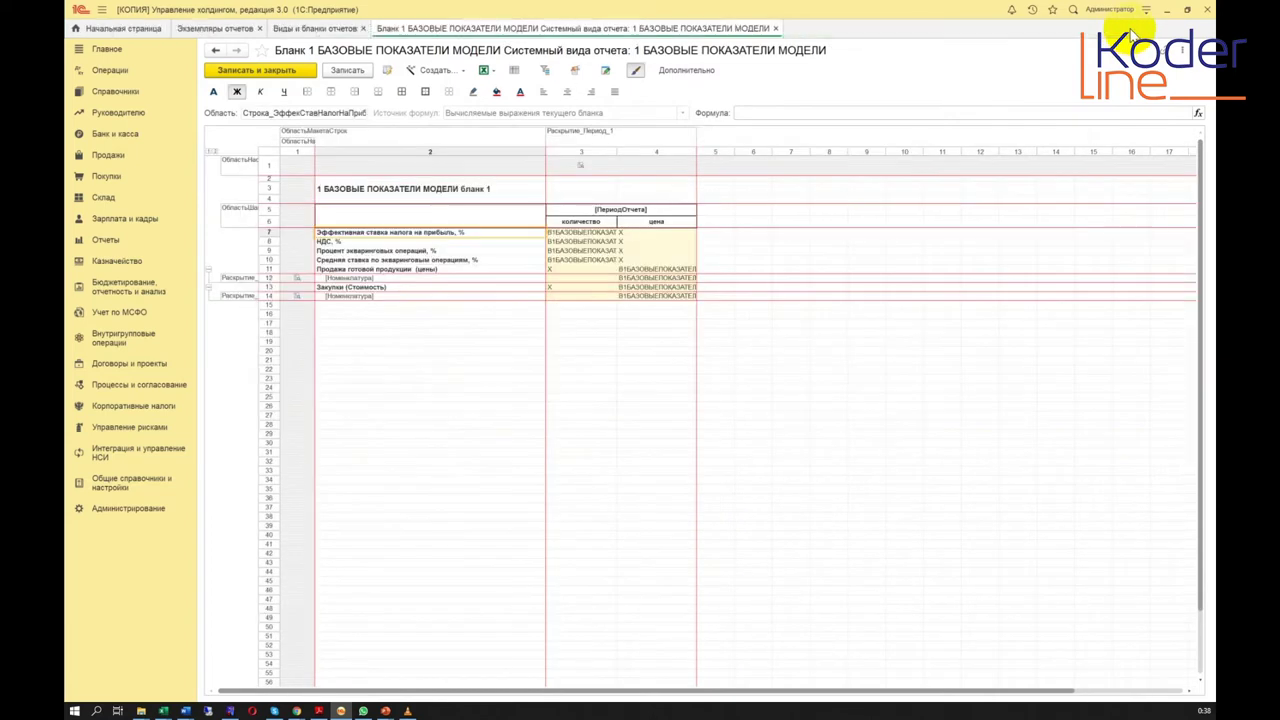
pyautogui.click(776, 28)
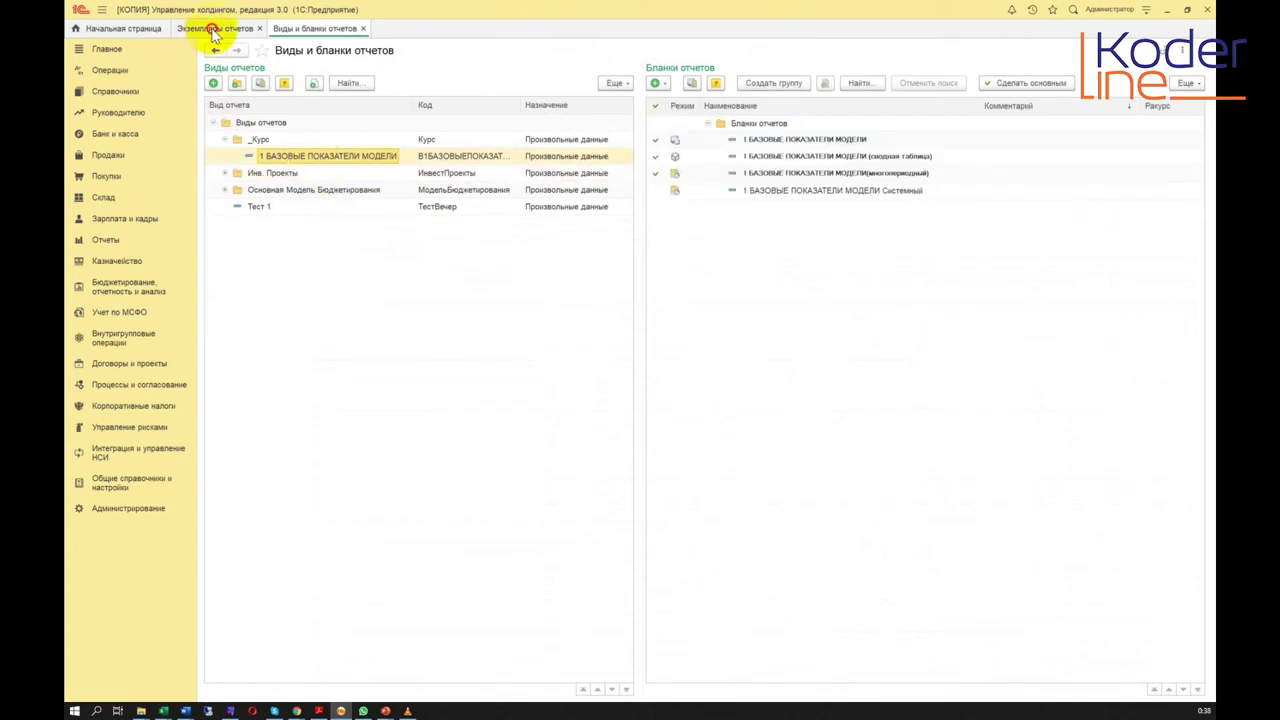
# Start a new report instance in Экземпляры отчетов with the report type 1 БАЗОВЫЕ ПОКАЗАТЕЛИ МОДЕЛИ
pyautogui.click(212, 29)
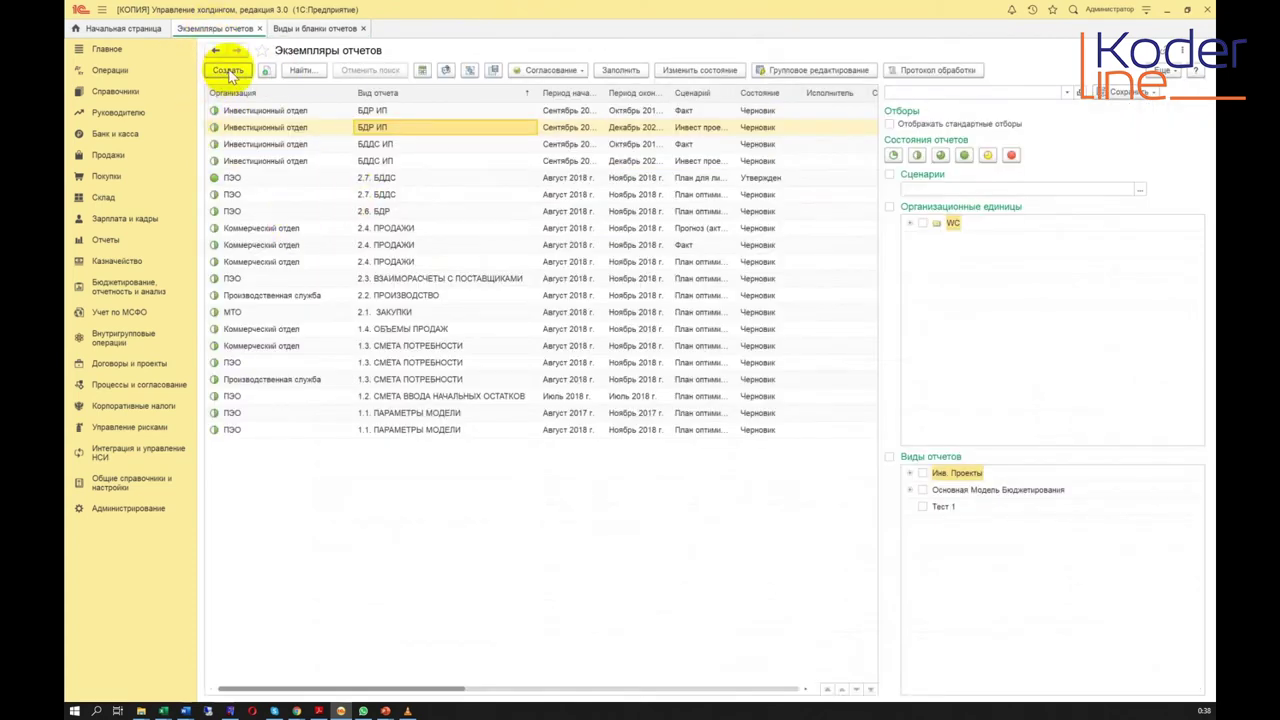
pyautogui.click(228, 71)
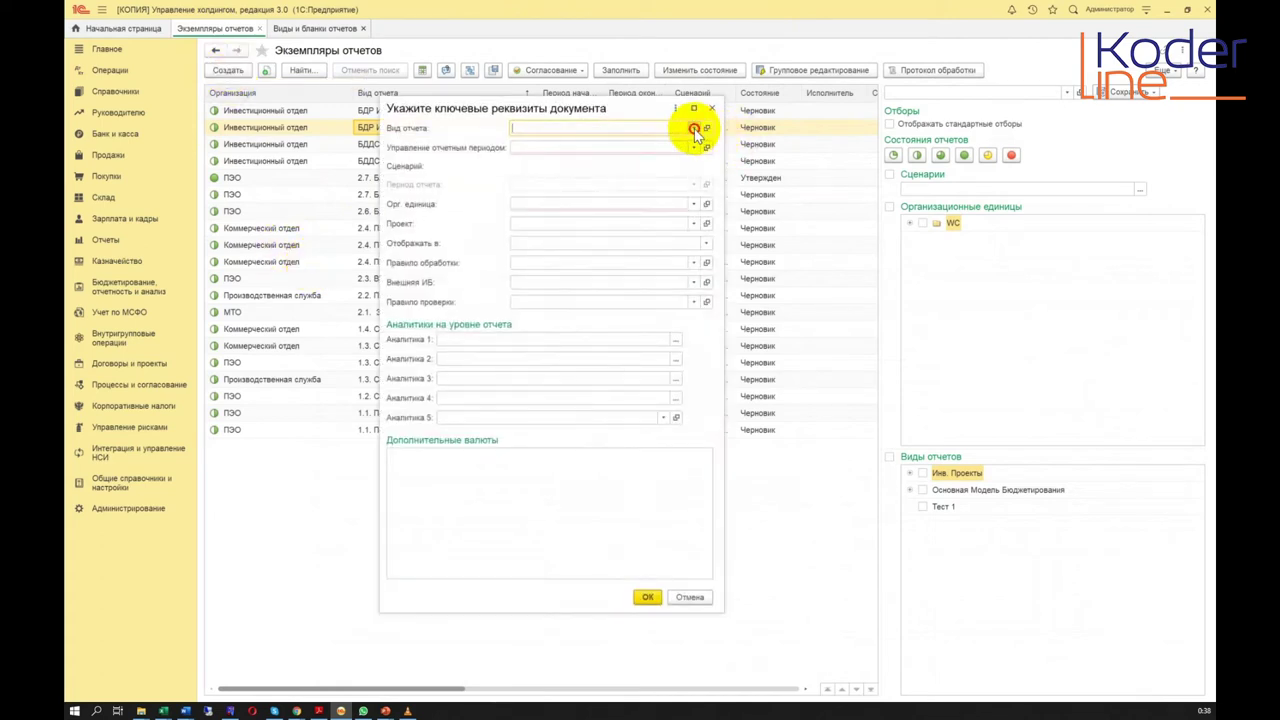
pyautogui.click(694, 129)
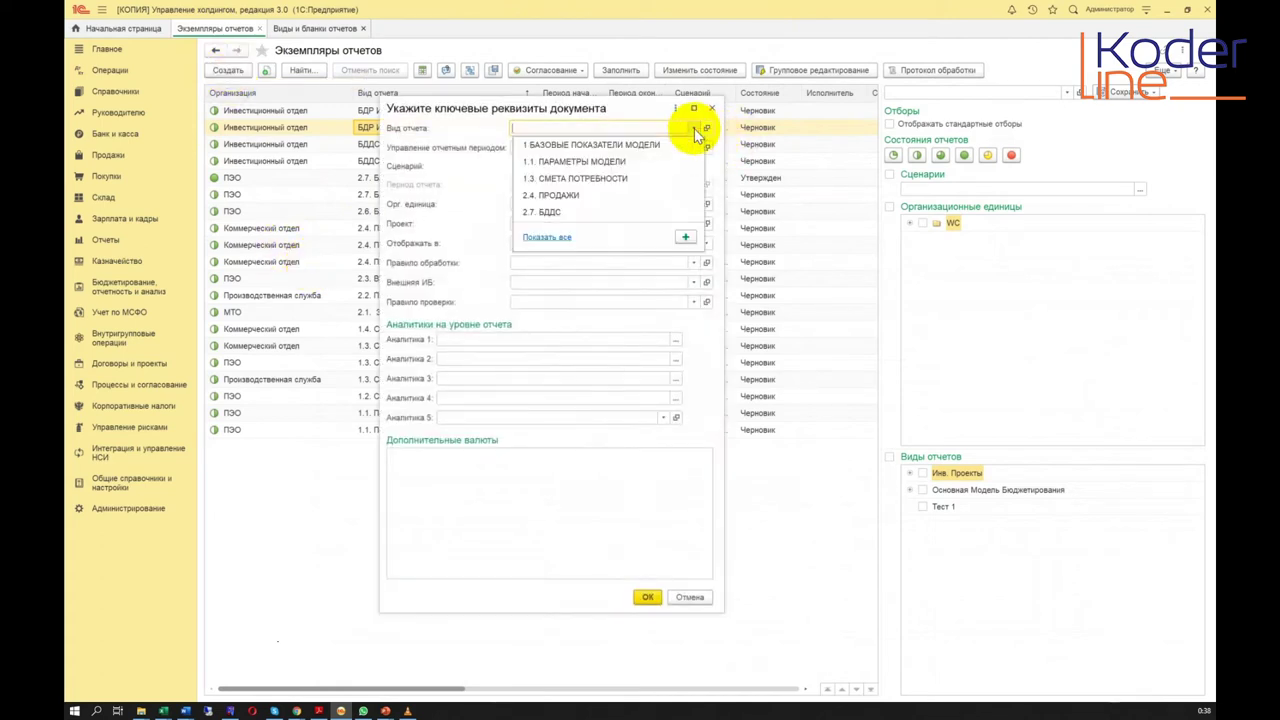
pyautogui.click(597, 146)
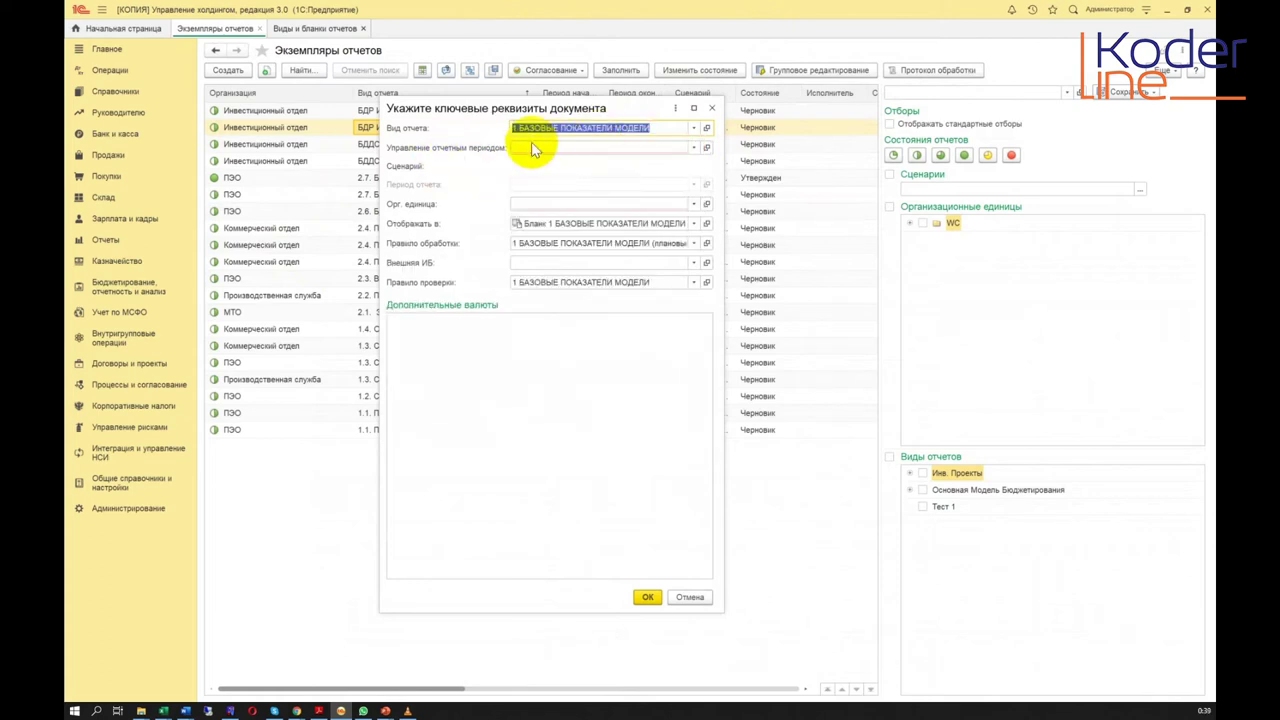
# Set the instance's reporting period to Январь 2020 г. - Декабрь 2020 г. and its organisational unit to Спорт-трейд ООО
pyautogui.click(696, 150)
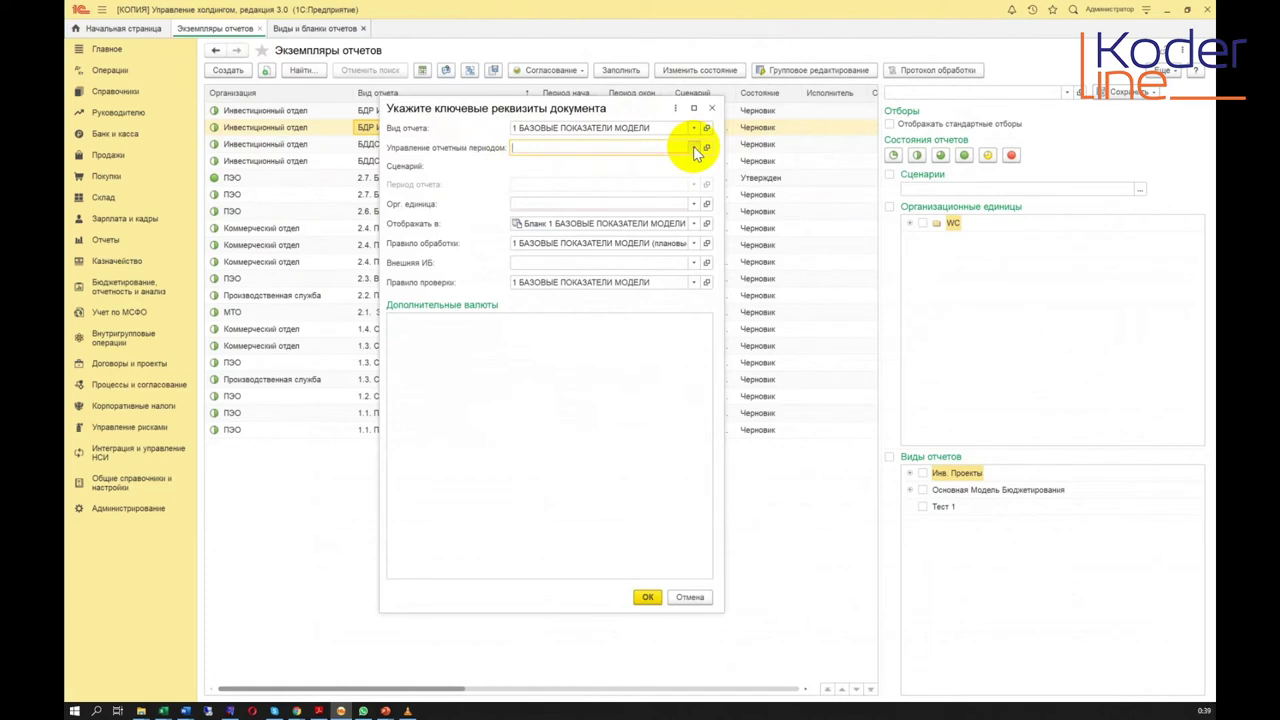
pyautogui.click(607, 168)
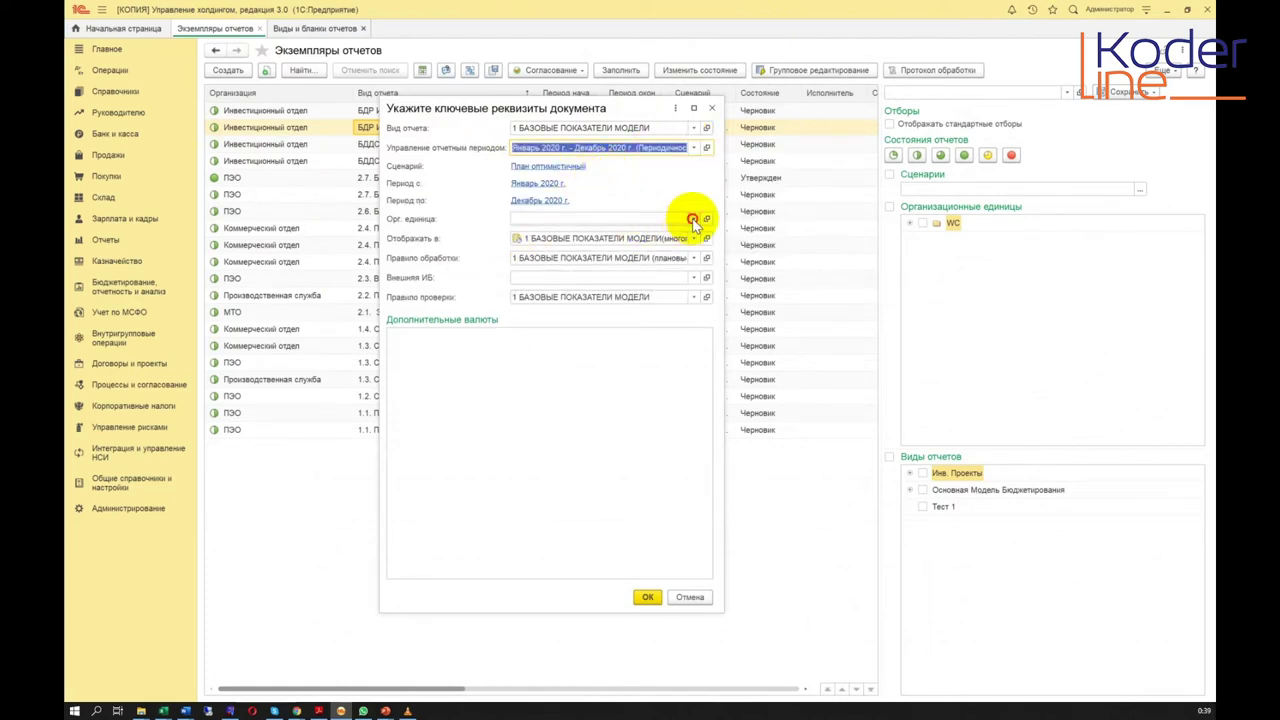
pyautogui.click(692, 219)
pyautogui.click(585, 247)
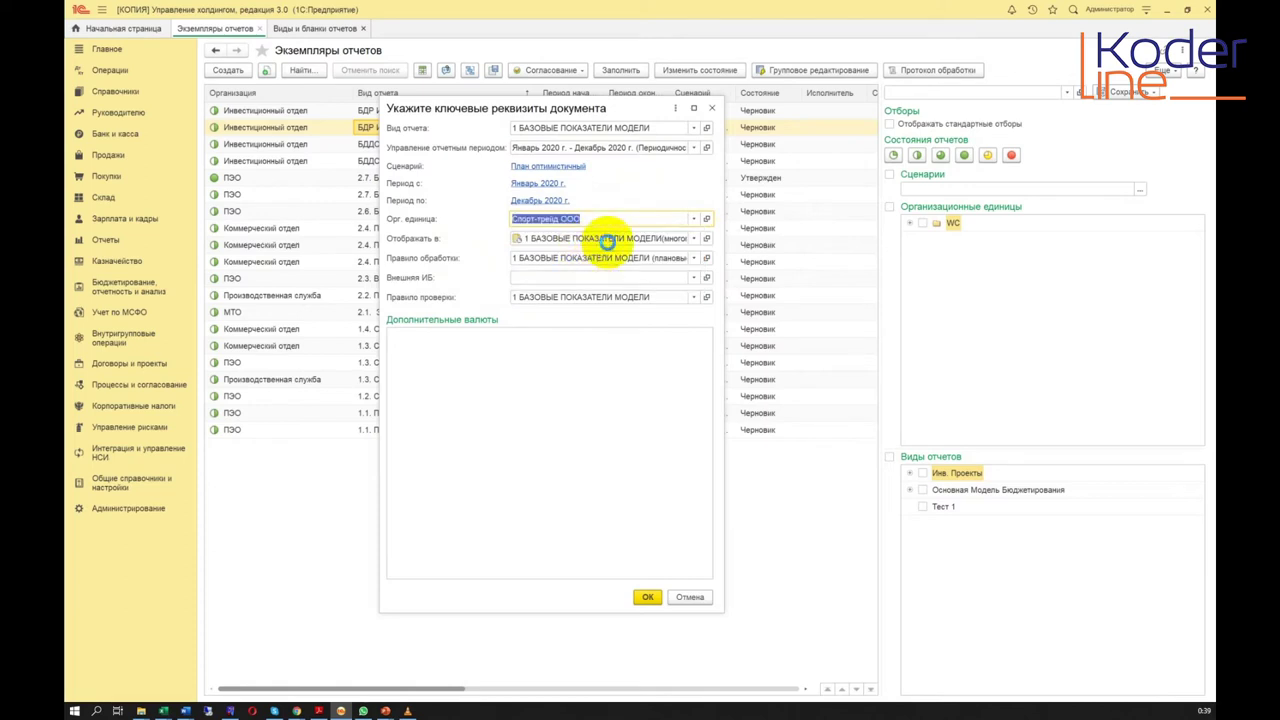
# Choose 1 БАЗОВЫЕ ПОКАЗАТЕЛИ МОДЕЛИ(многопериодный) as the display blank and create the report instance
pyautogui.click(694, 238)
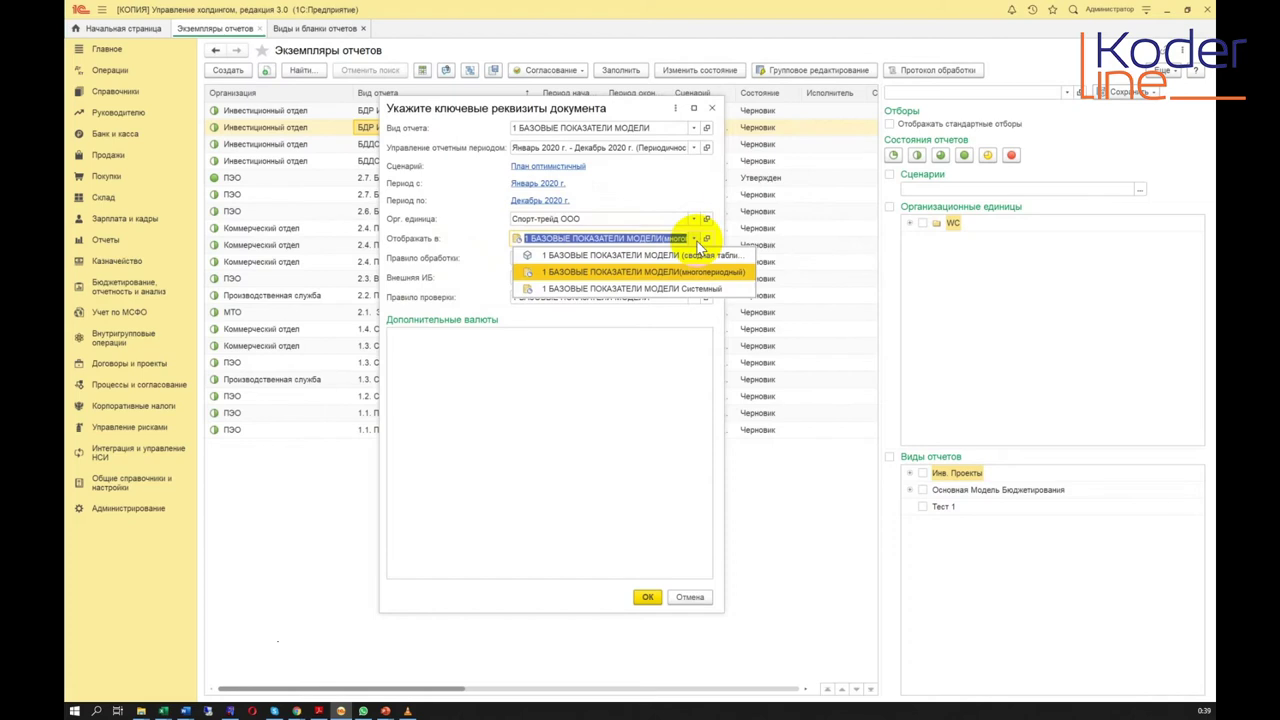
pyautogui.click(672, 186)
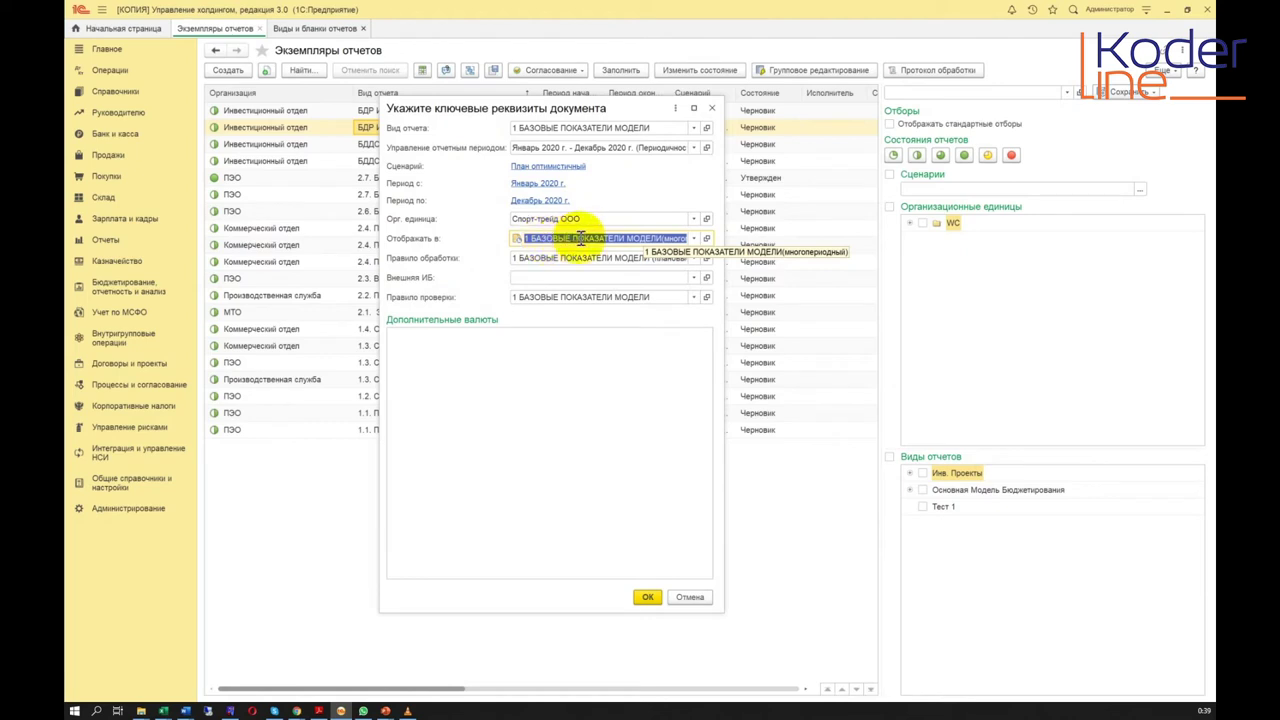
pyautogui.click(693, 240)
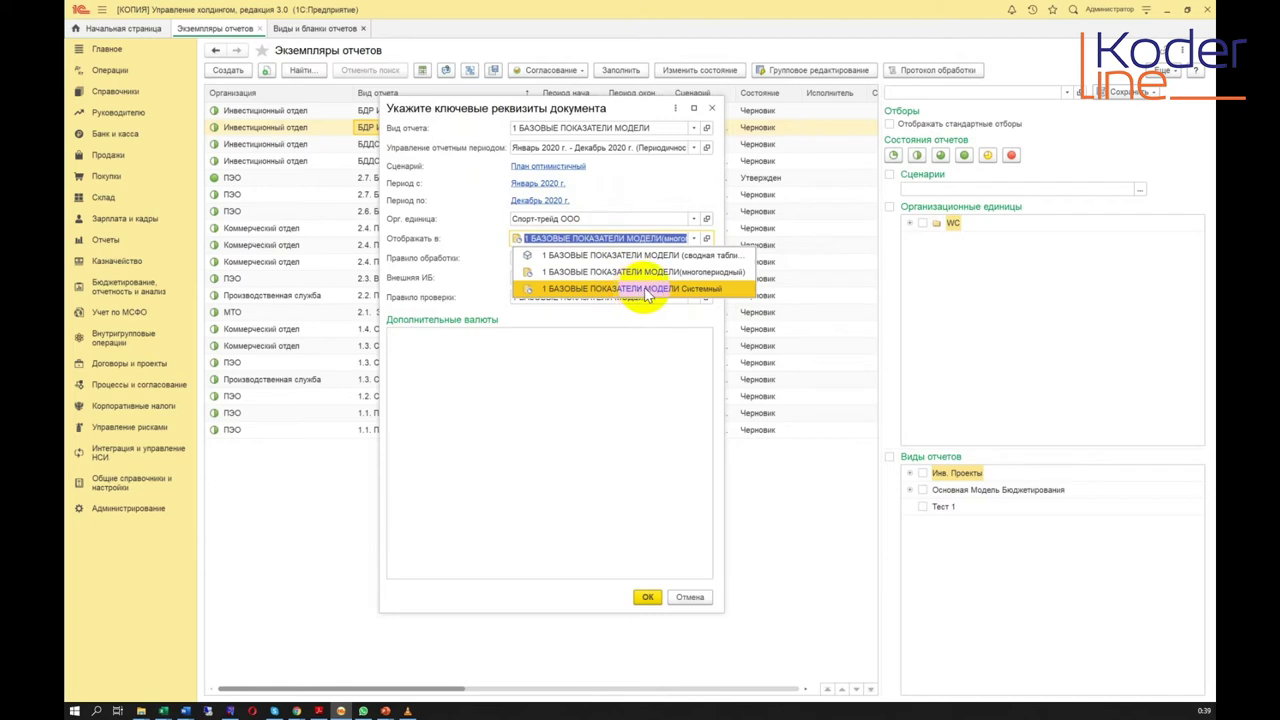
pyautogui.click(663, 245)
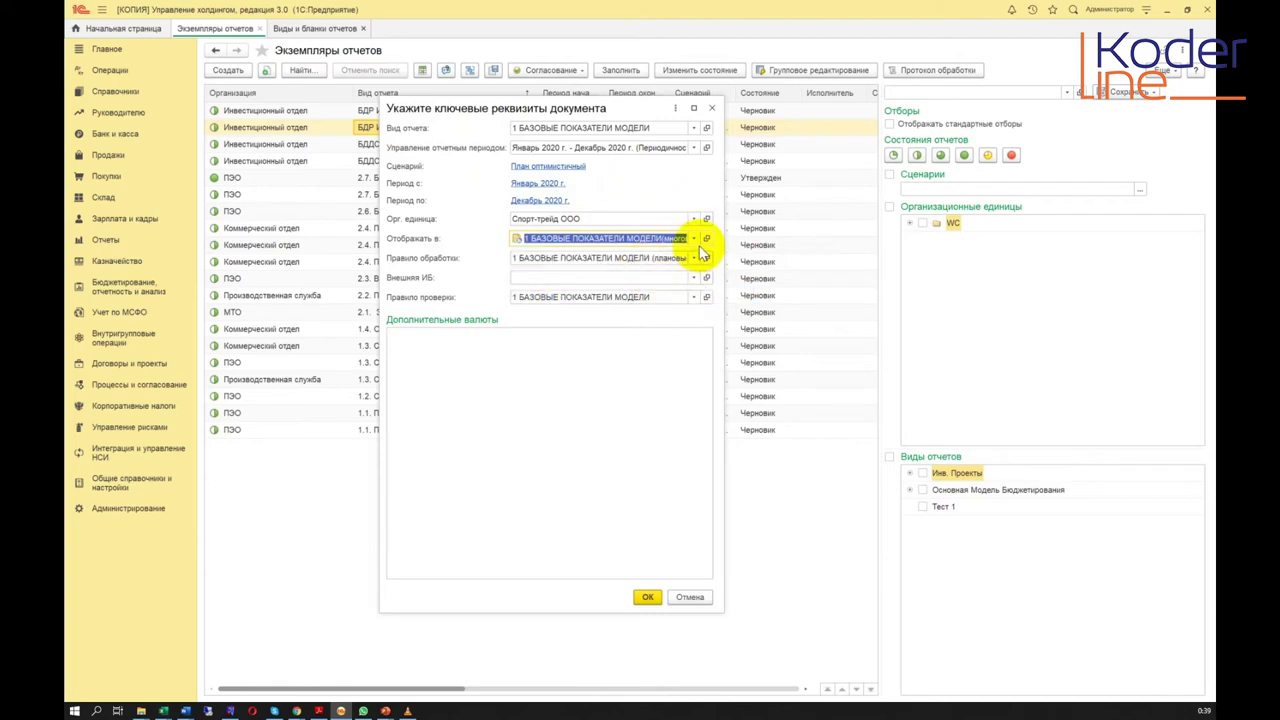
pyautogui.click(695, 239)
pyautogui.click(673, 276)
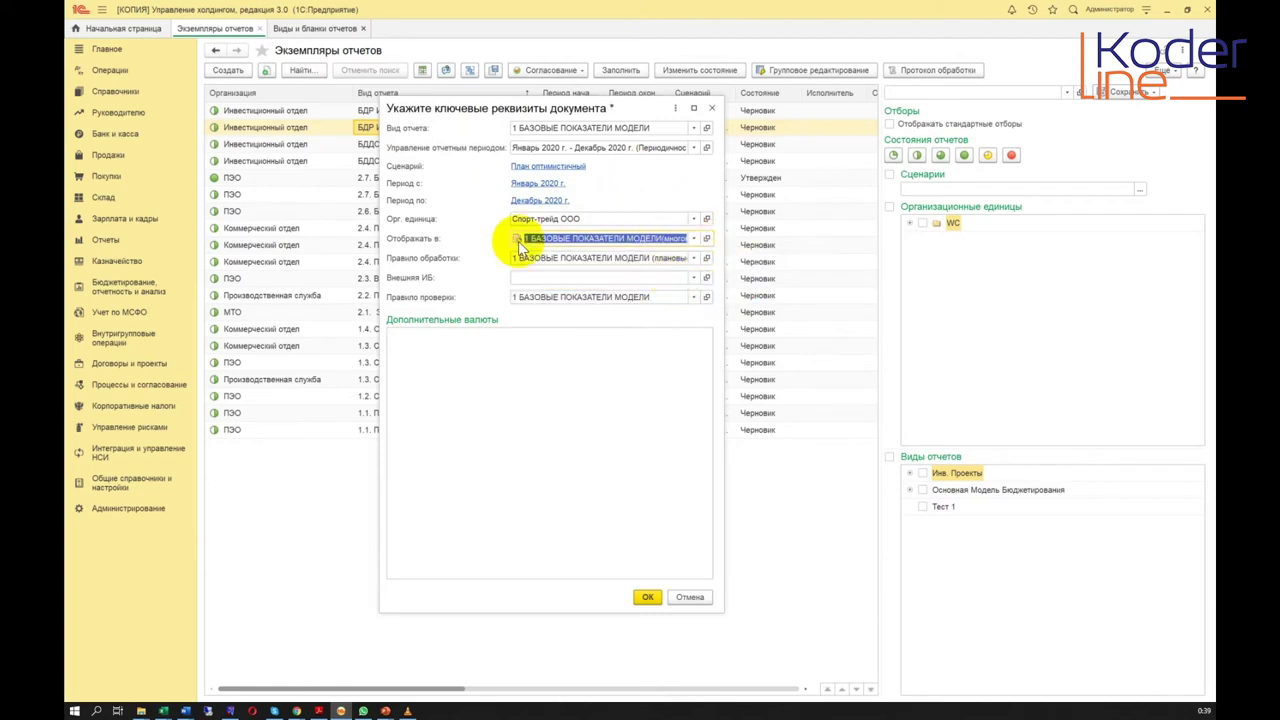
pyautogui.click(645, 598)
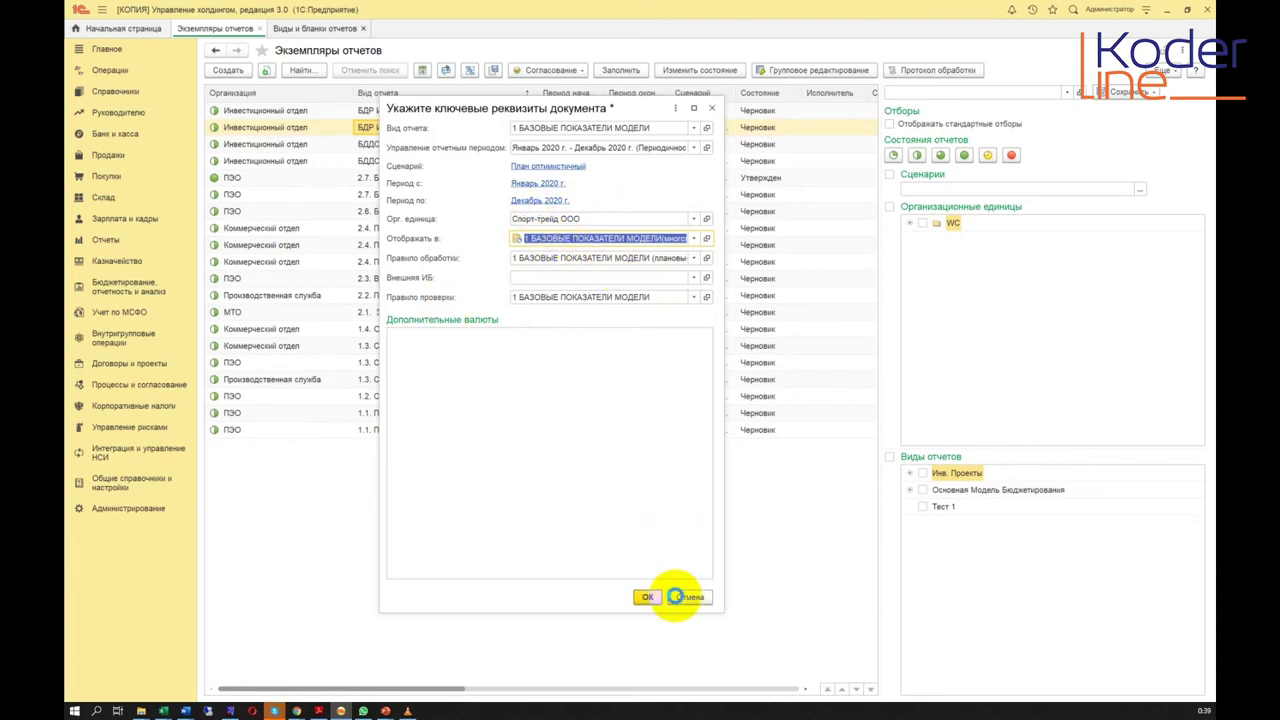
pyautogui.click(647, 596)
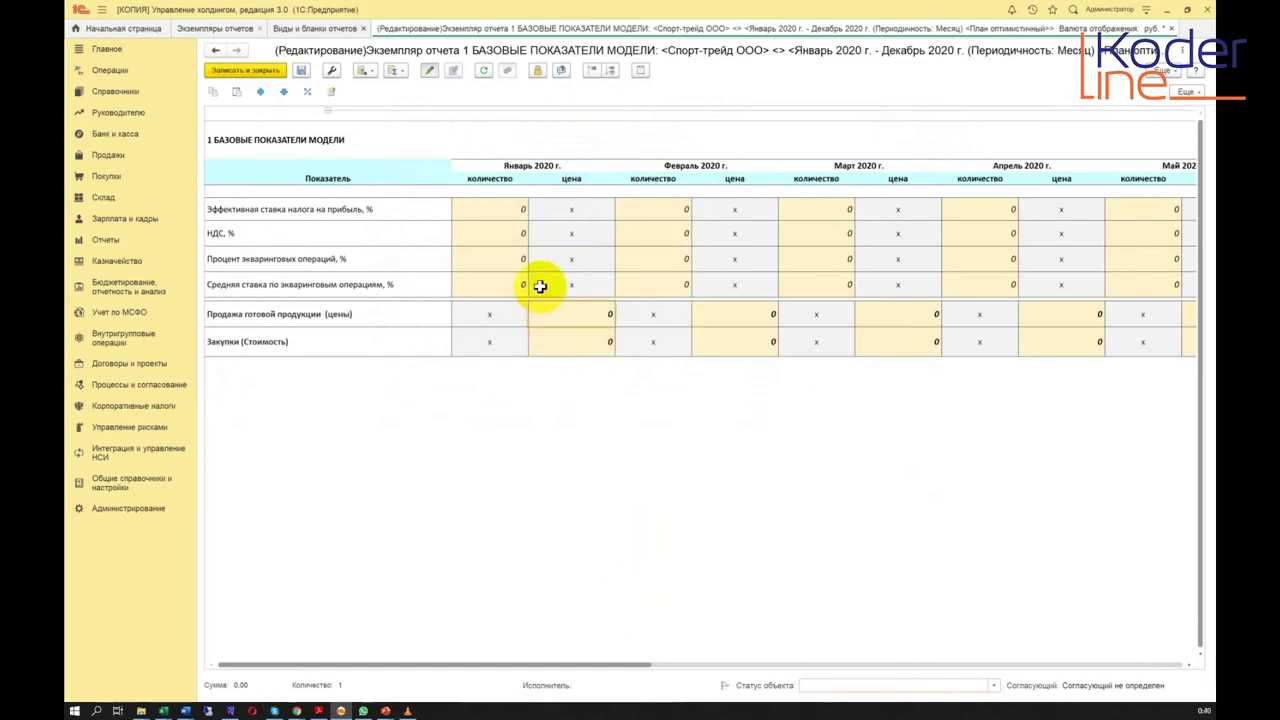
# Open the nomenclature breakdown of the January 2020 price for Продажа готовой продукции (цены) and reposition its window over the report
pyautogui.click(587, 317)
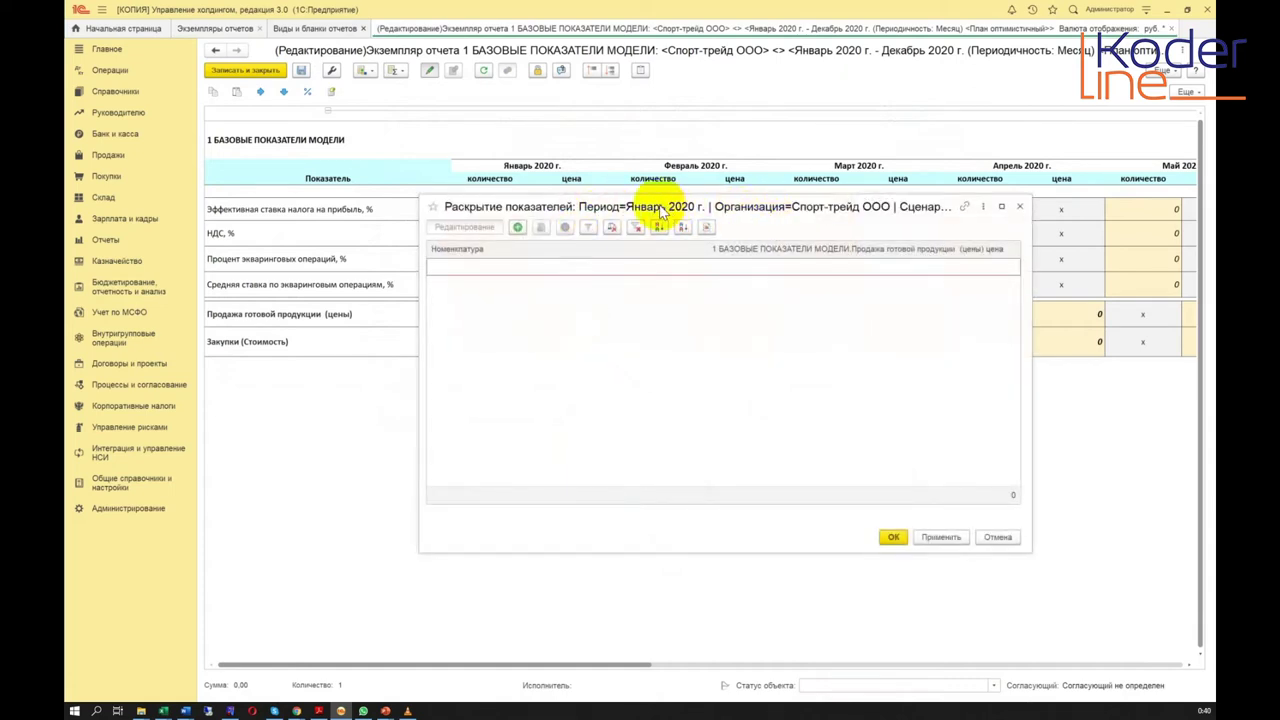
pyautogui.moveTo(737, 213); pyautogui.dragTo(835, 385)
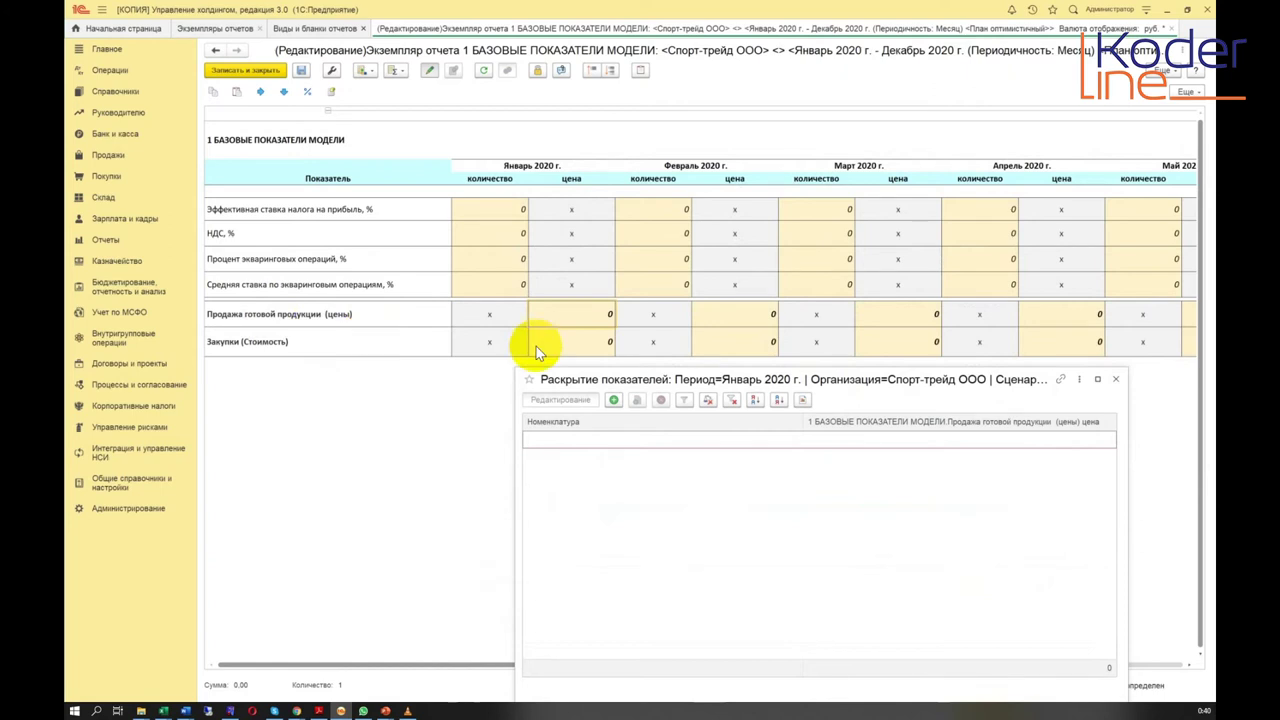
pyautogui.moveTo(894, 380); pyautogui.dragTo(785, 408)
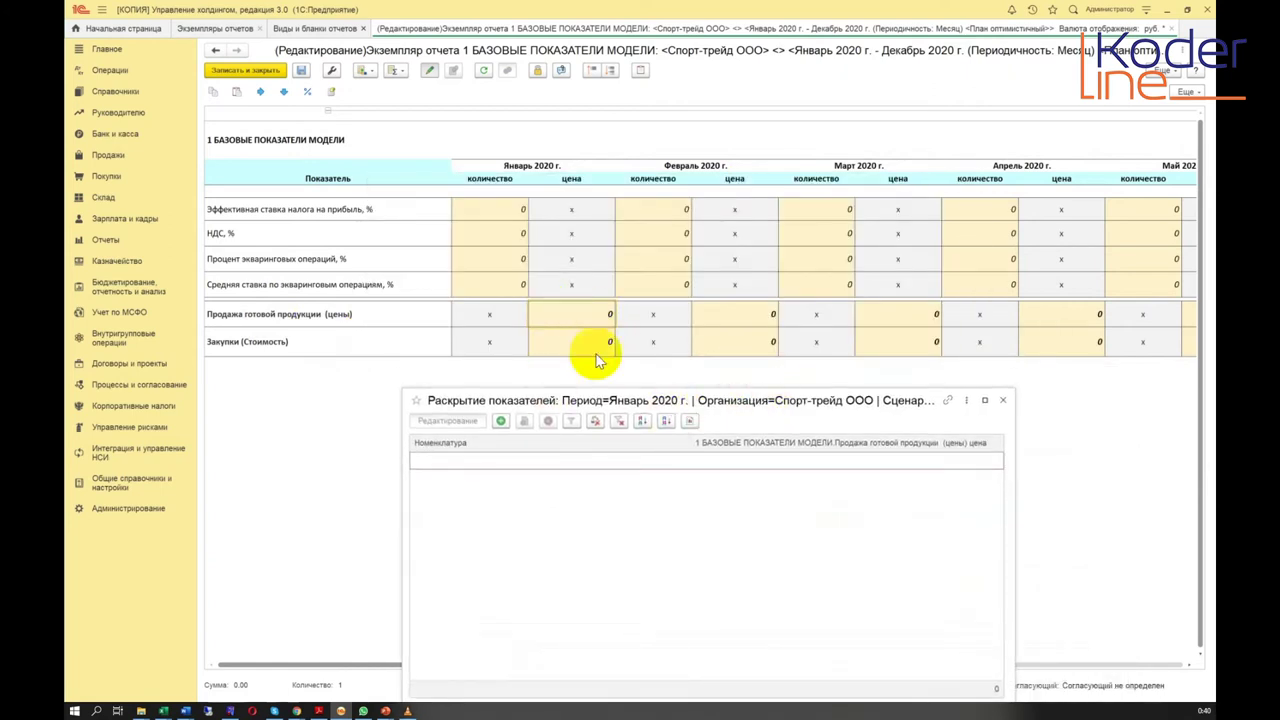
pyautogui.moveTo(768, 408); pyautogui.dragTo(772, 258)
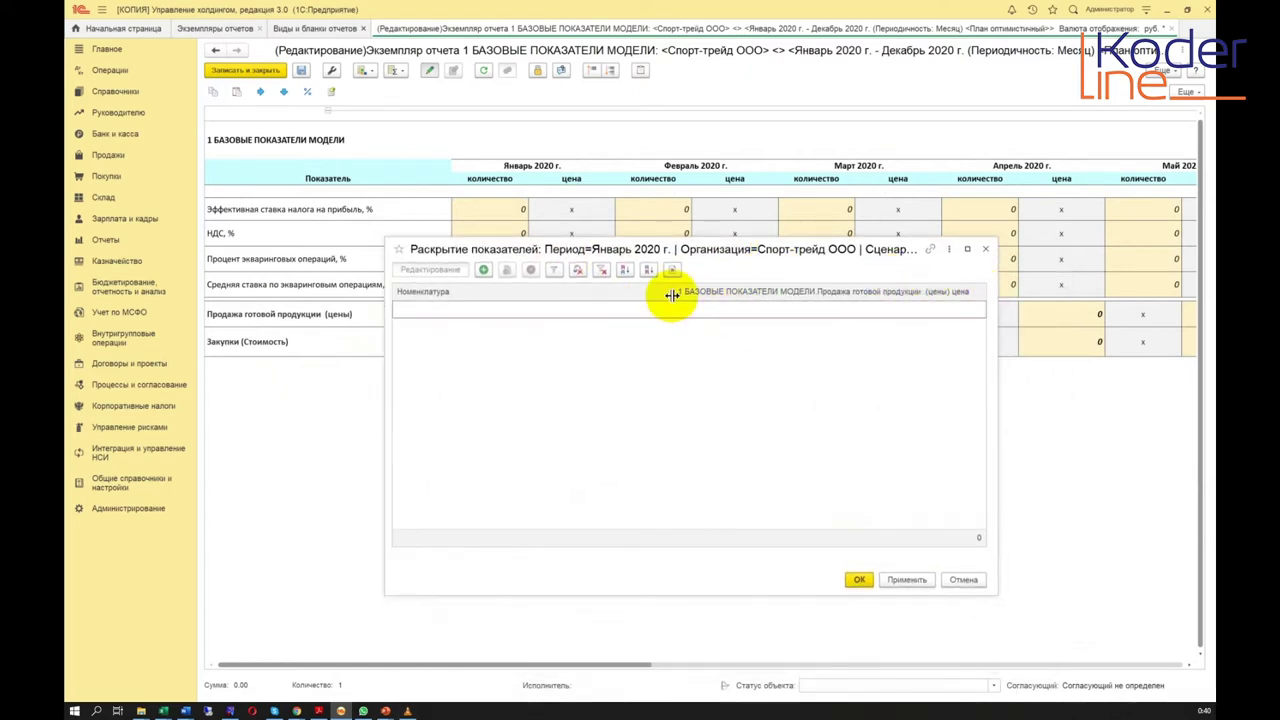
# Add Джинсы from the Одежда / Весна-Лето_2021 group to the sales price breakdown with a price of 3500
pyautogui.click(483, 270)
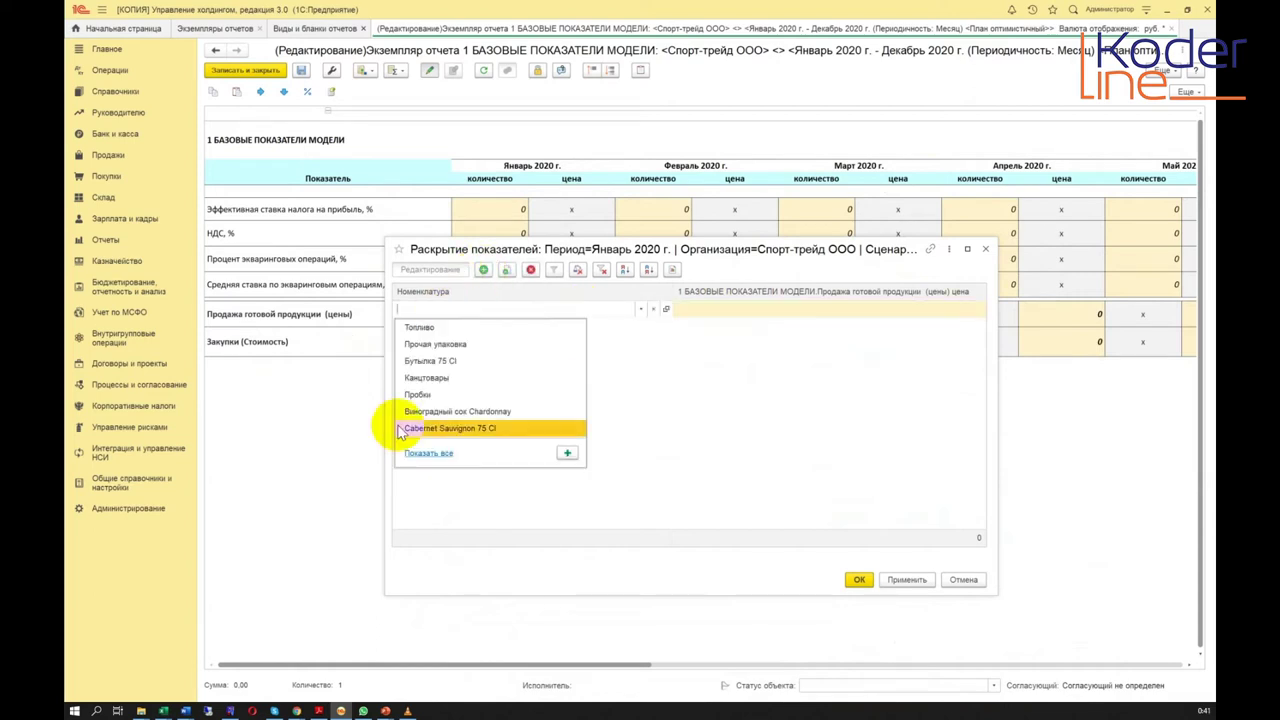
pyautogui.click(427, 453)
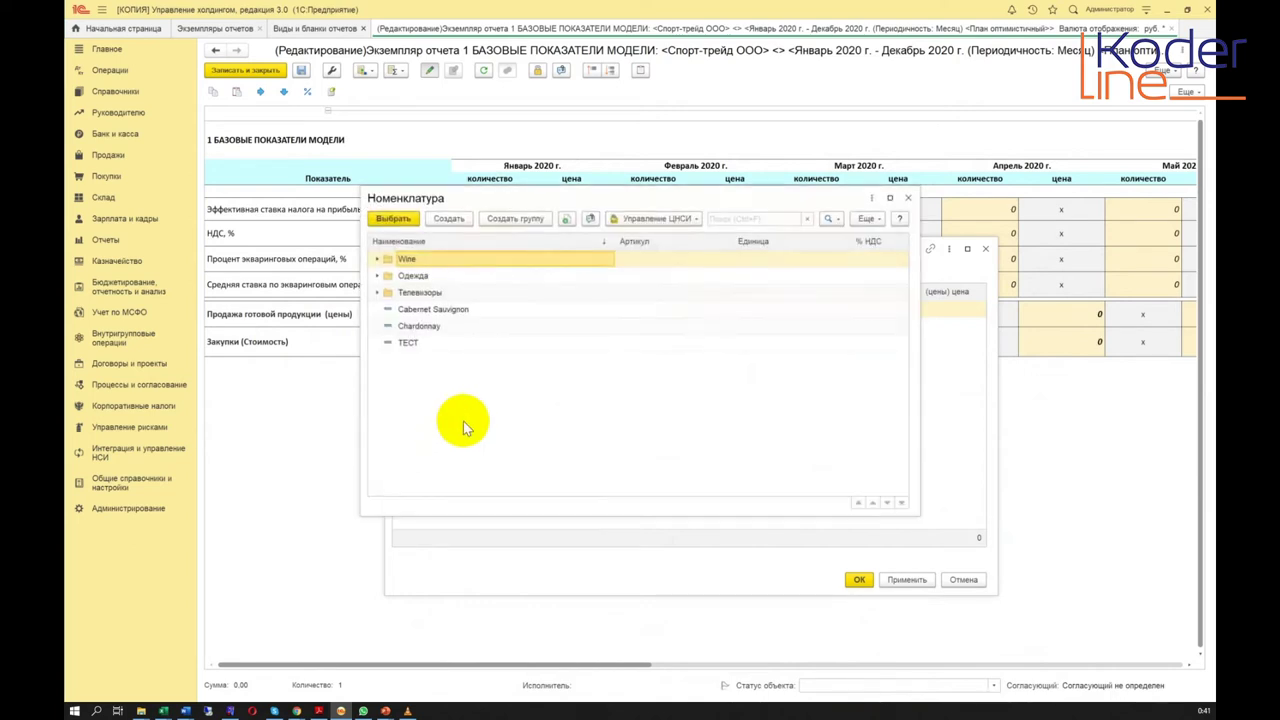
pyautogui.doubleClick(386, 276)
pyautogui.doubleClick(386, 276)
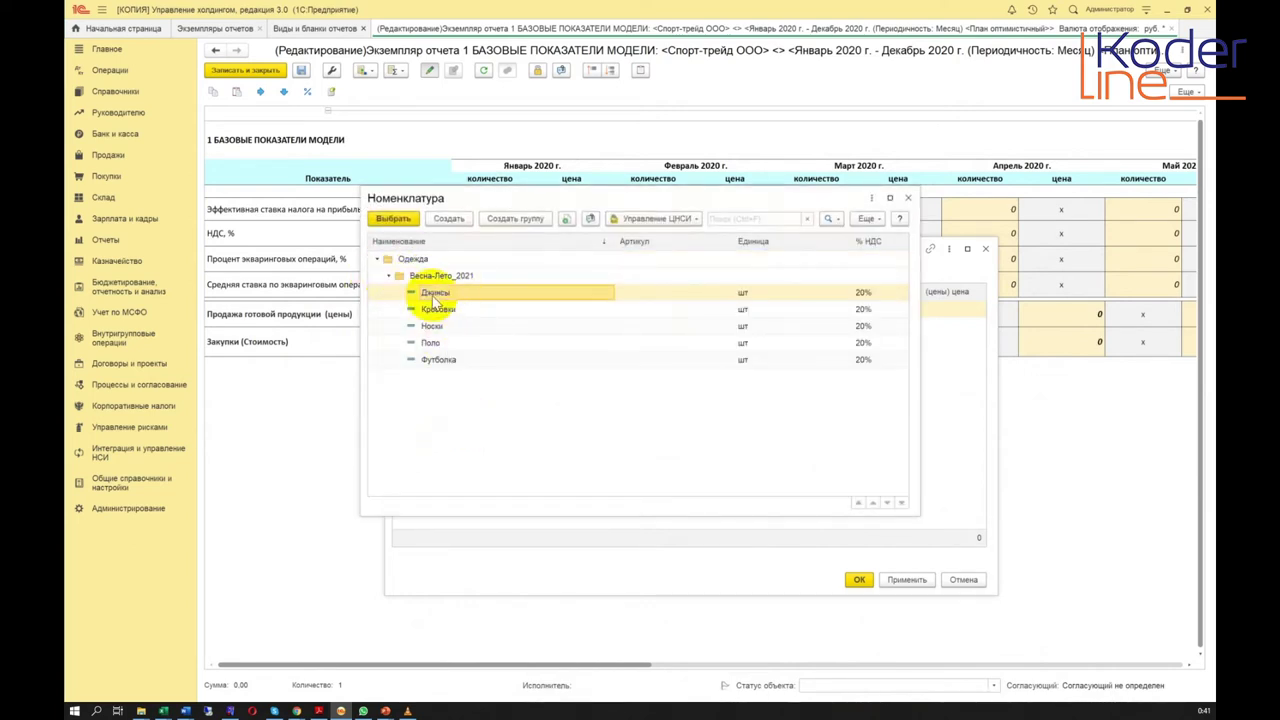
pyautogui.doubleClick(425, 293)
pyautogui.click(734, 311)
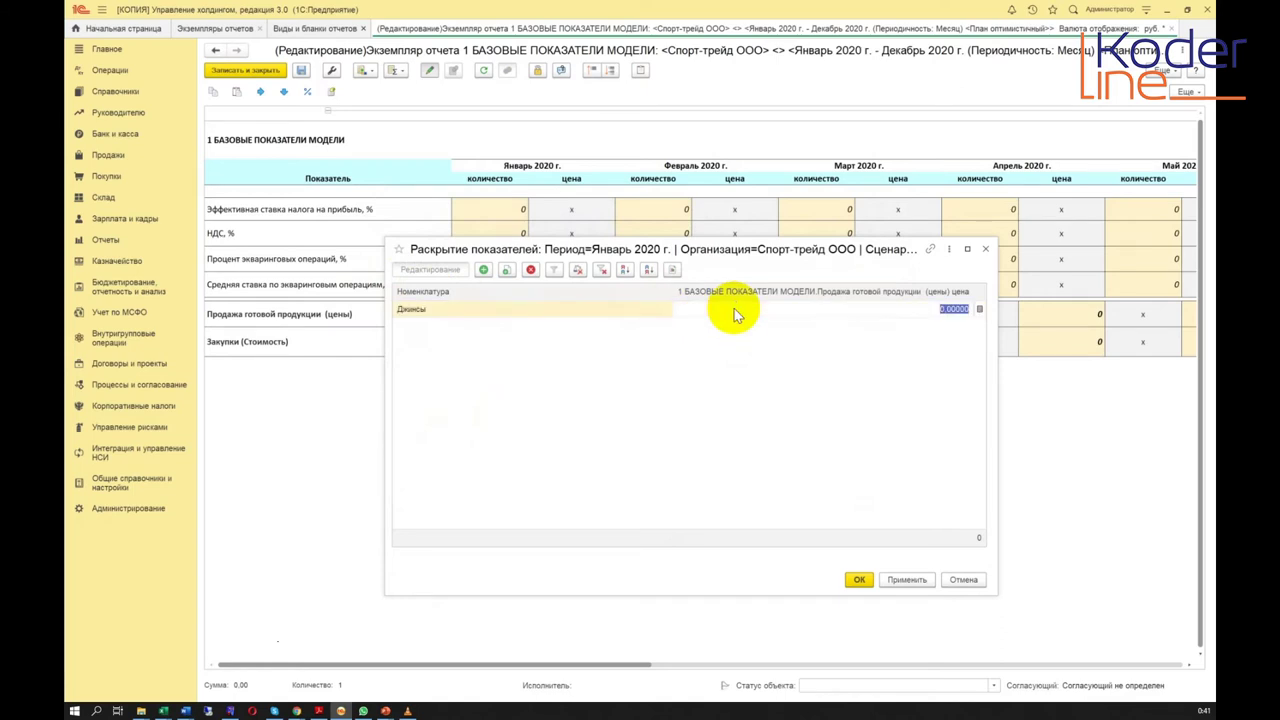
pyautogui.press('Return')
pyautogui.click(734, 310)
pyautogui.write('3500')
pyautogui.press('Return')
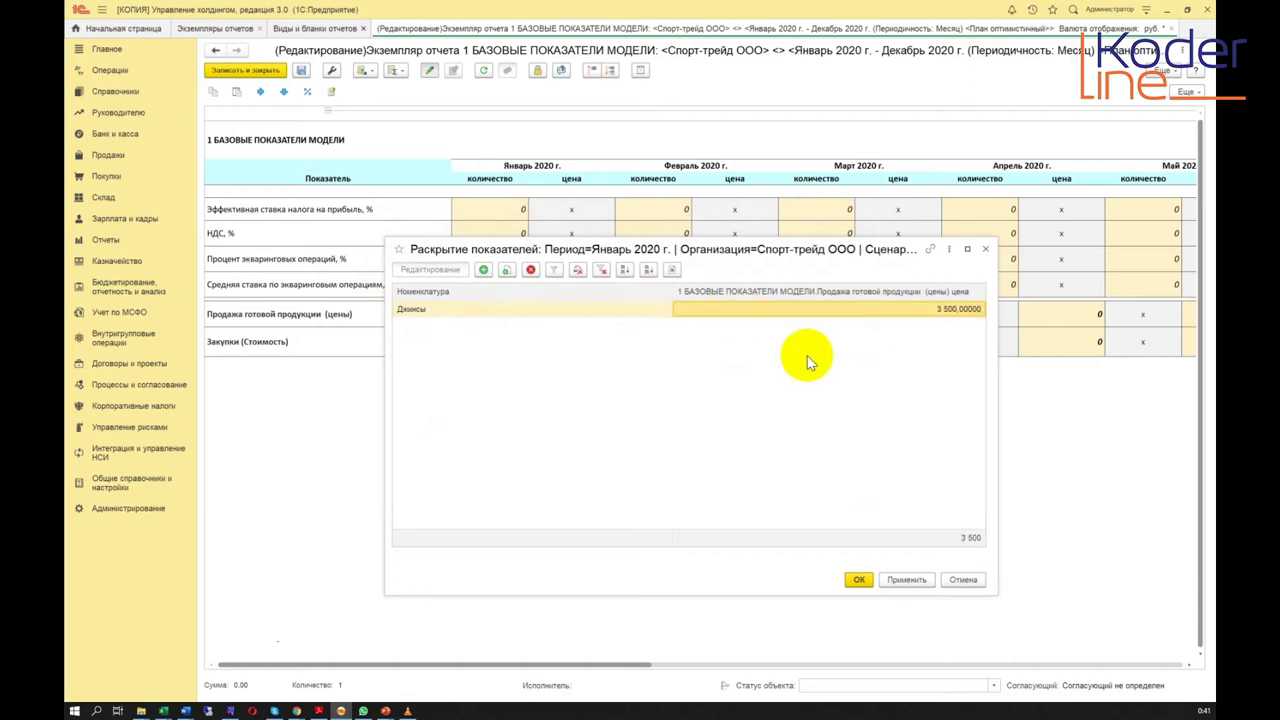
# Add Кросовки from the Весна-Лето_2021 group with a price of 5000 and save the January sales price breakdown to the report
pyautogui.click(483, 271)
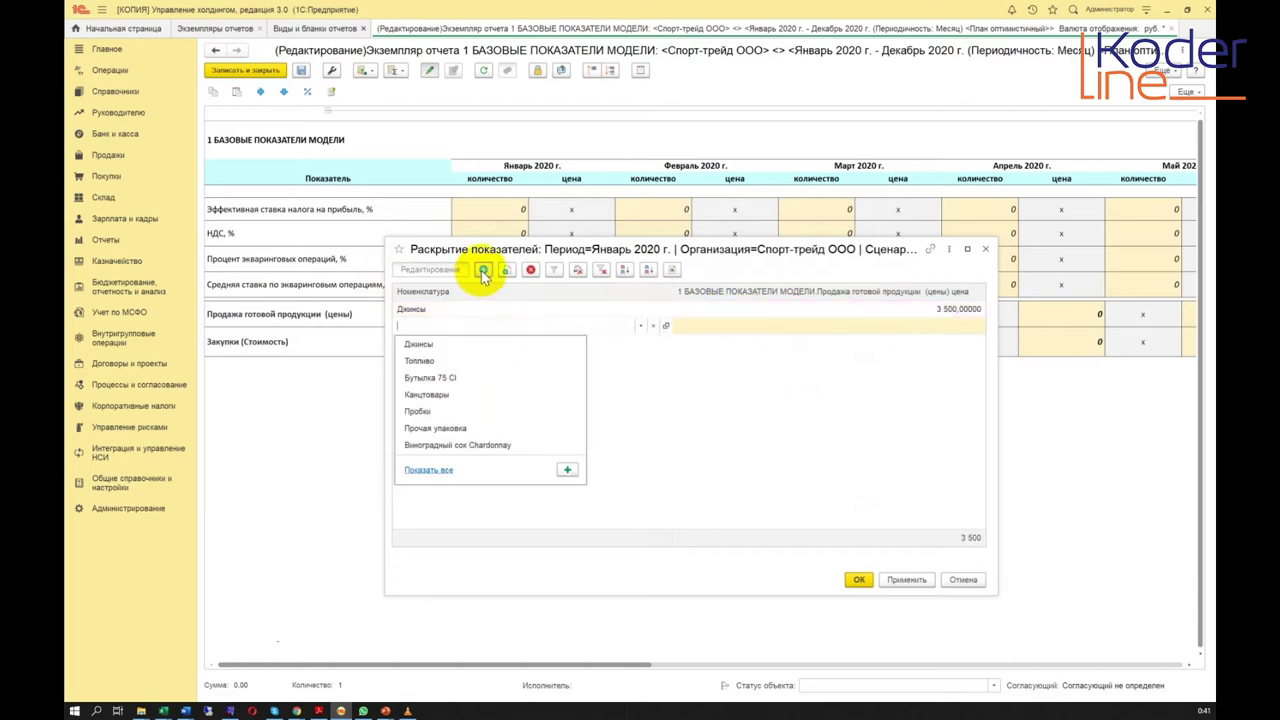
pyautogui.click(425, 470)
pyautogui.doubleClick(423, 285)
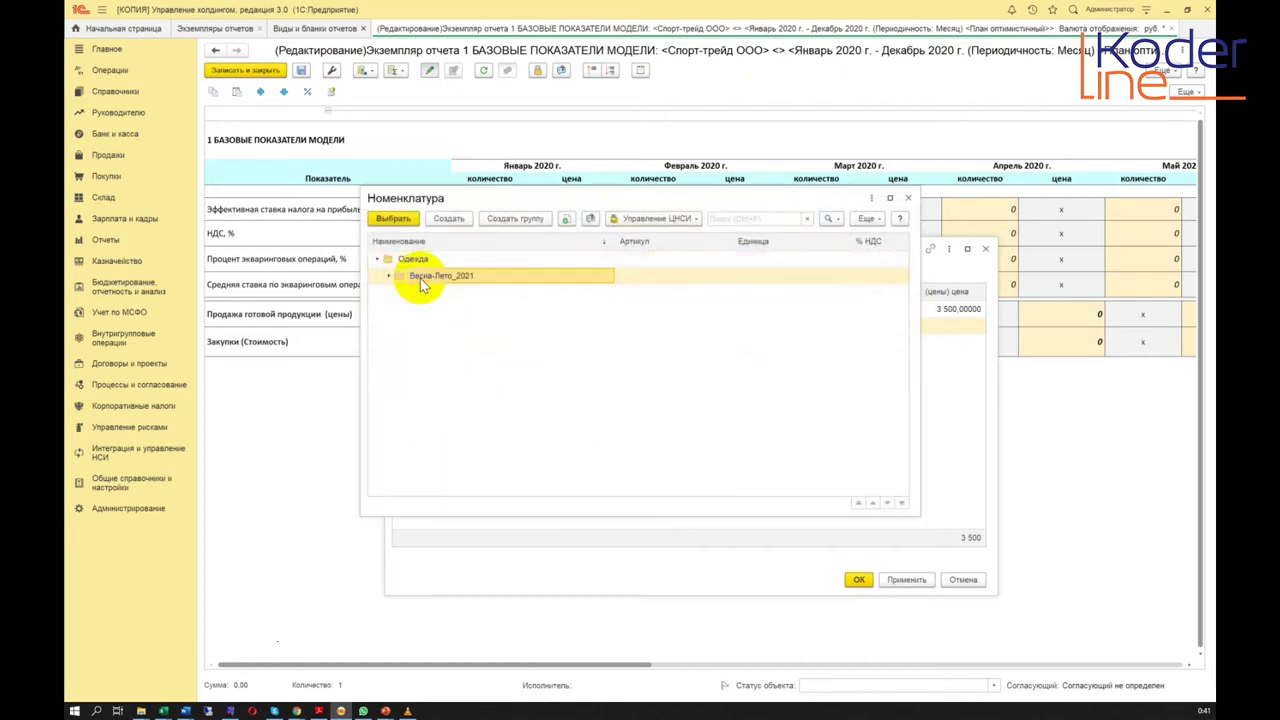
pyautogui.click(453, 309)
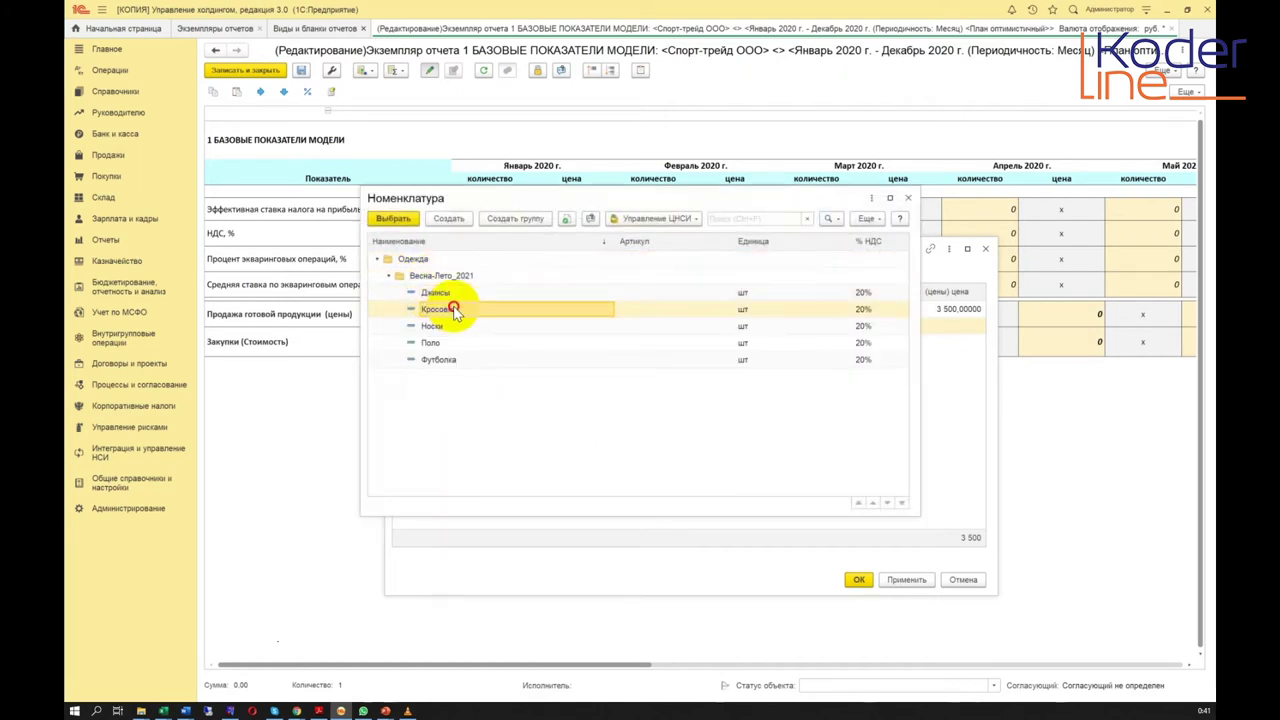
pyautogui.doubleClick(453, 309)
pyautogui.click(939, 329)
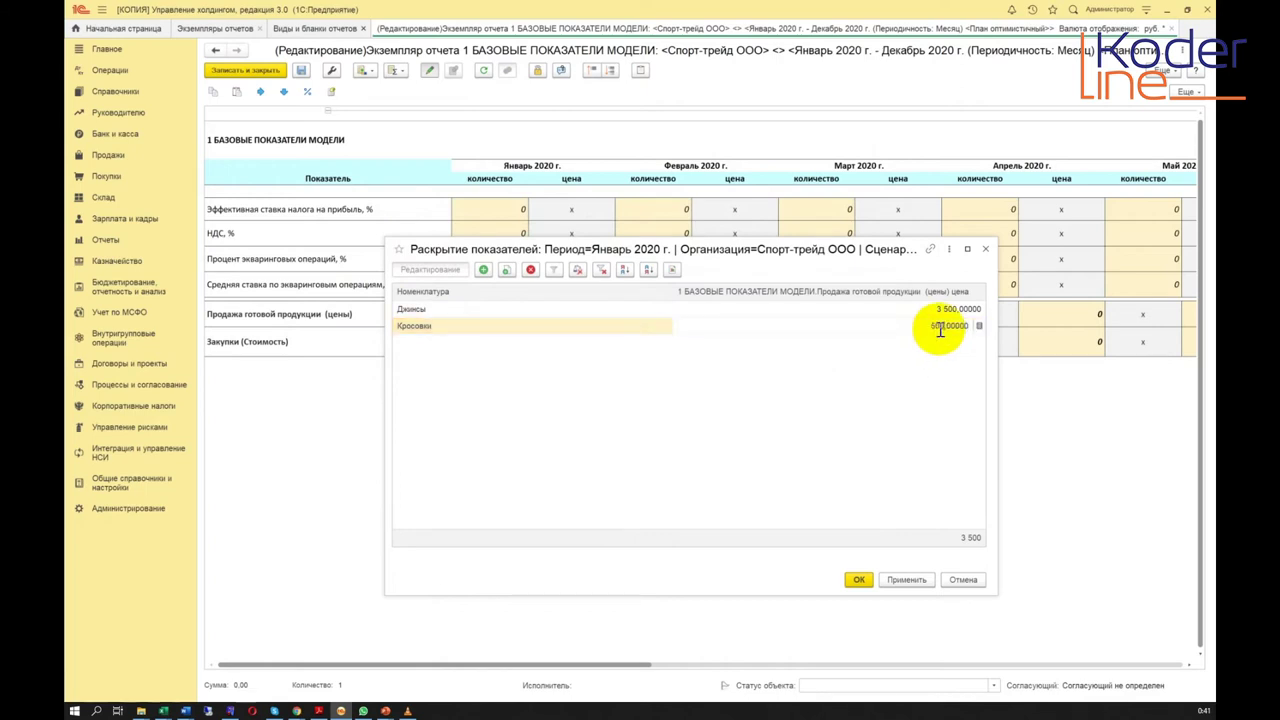
pyautogui.write('500')
pyautogui.press('Return')
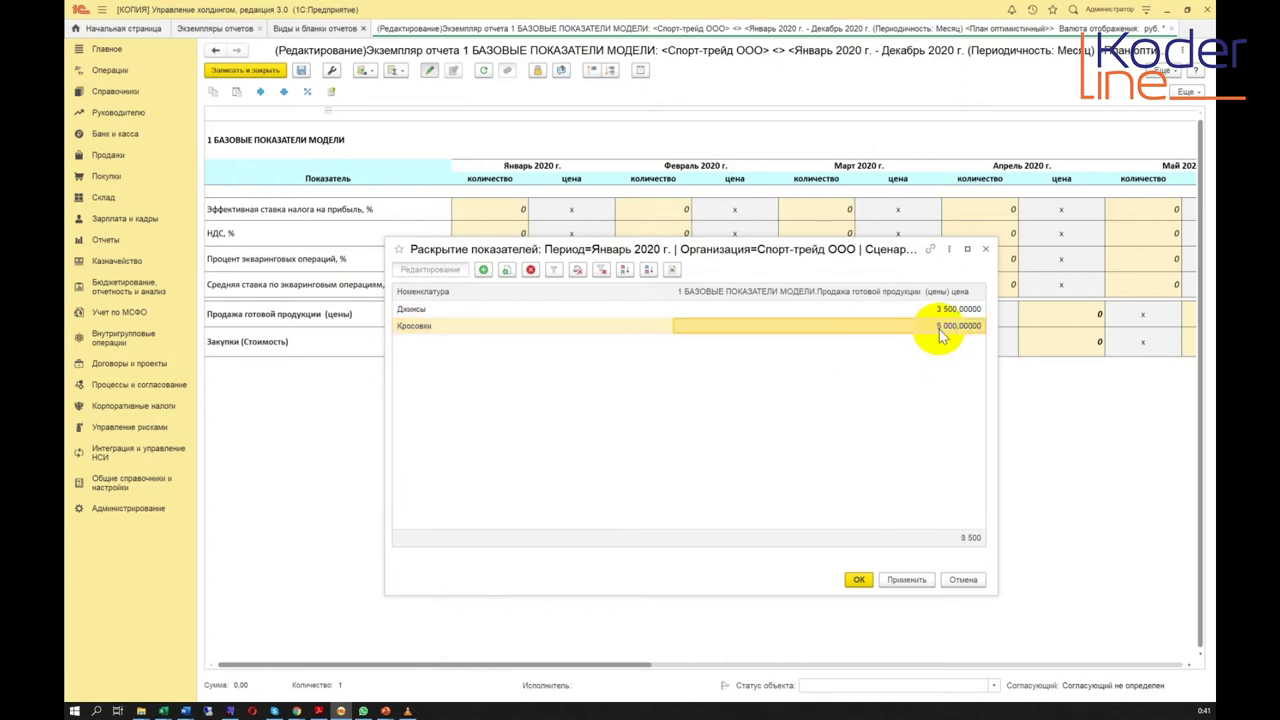
pyautogui.click(860, 580)
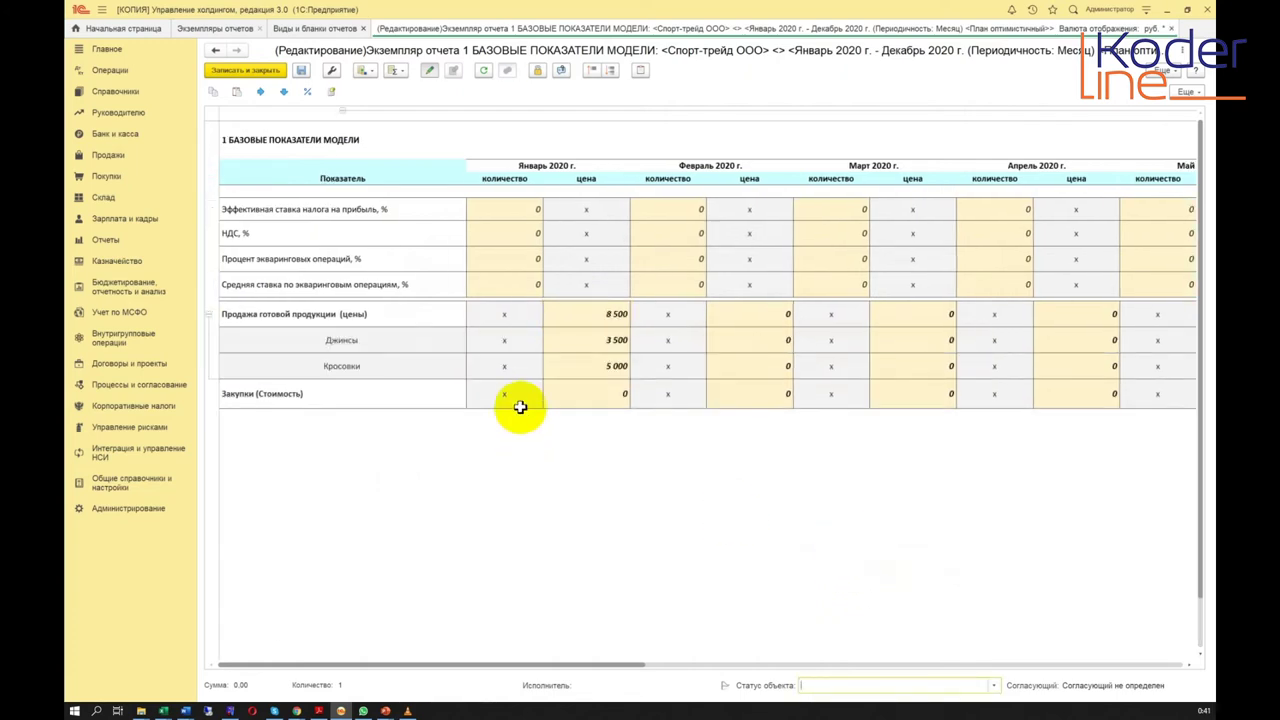
pyautogui.click(384, 360)
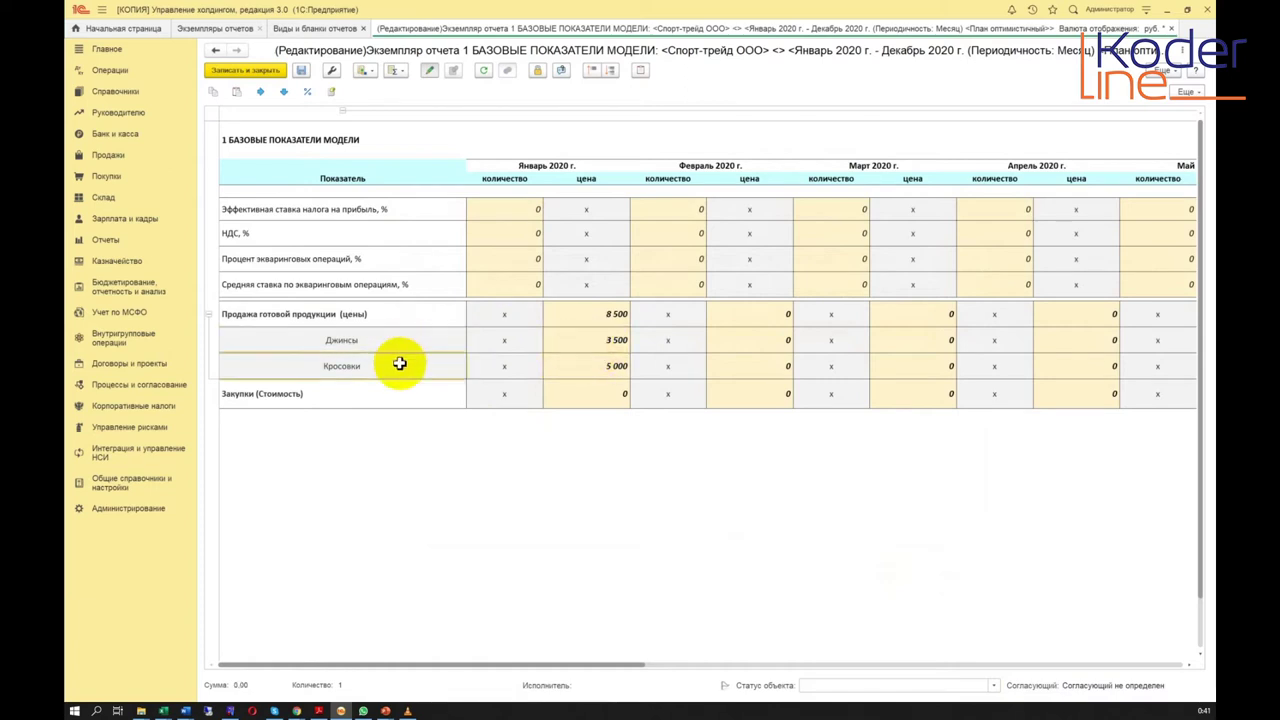
pyautogui.moveTo(578, 372); pyautogui.dragTo(595, 342)
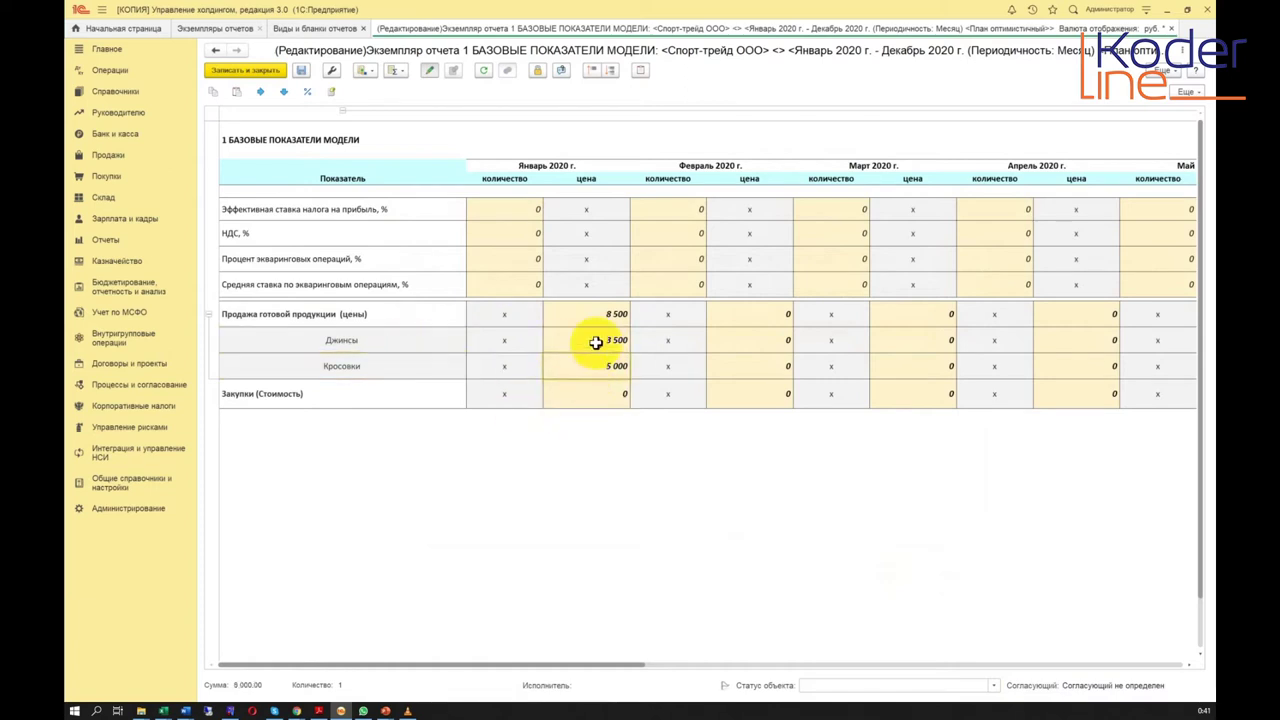
# Open the January 2020 price breakdown for Закупки (Стоимость) and add Джинсы with a price of 1200
pyautogui.click(598, 393)
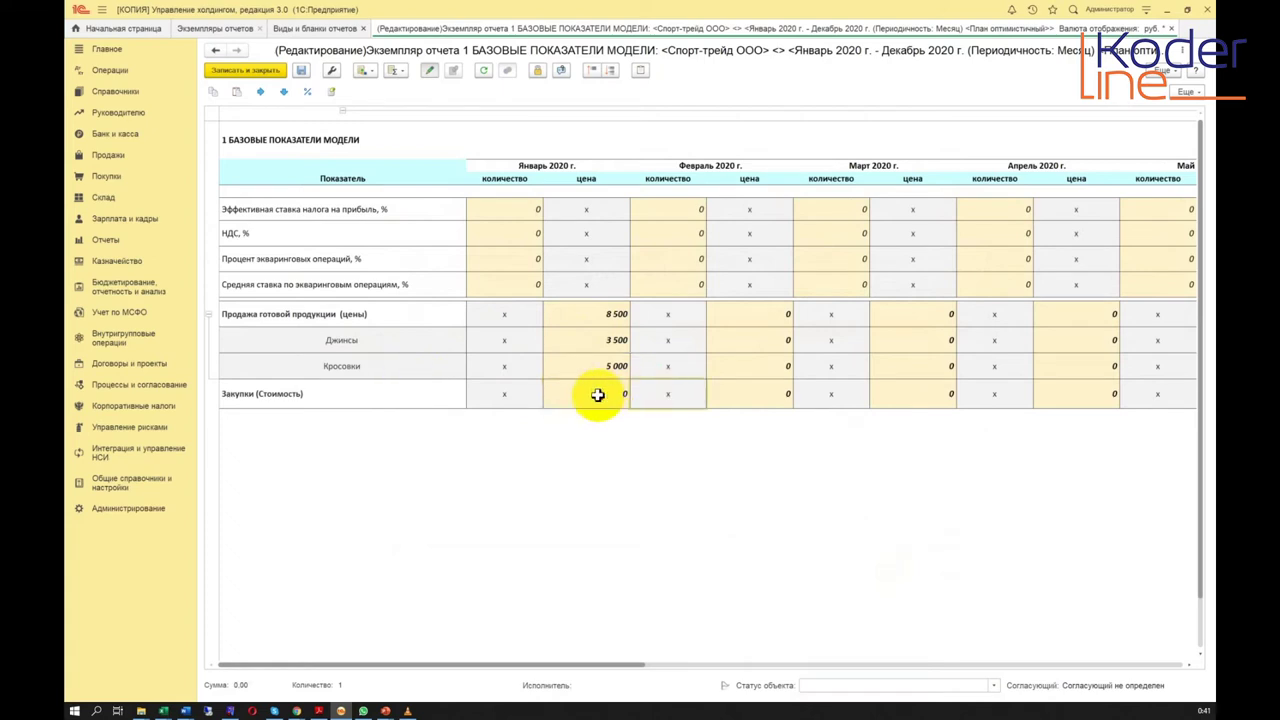
pyautogui.doubleClick(597, 394)
pyautogui.click(483, 269)
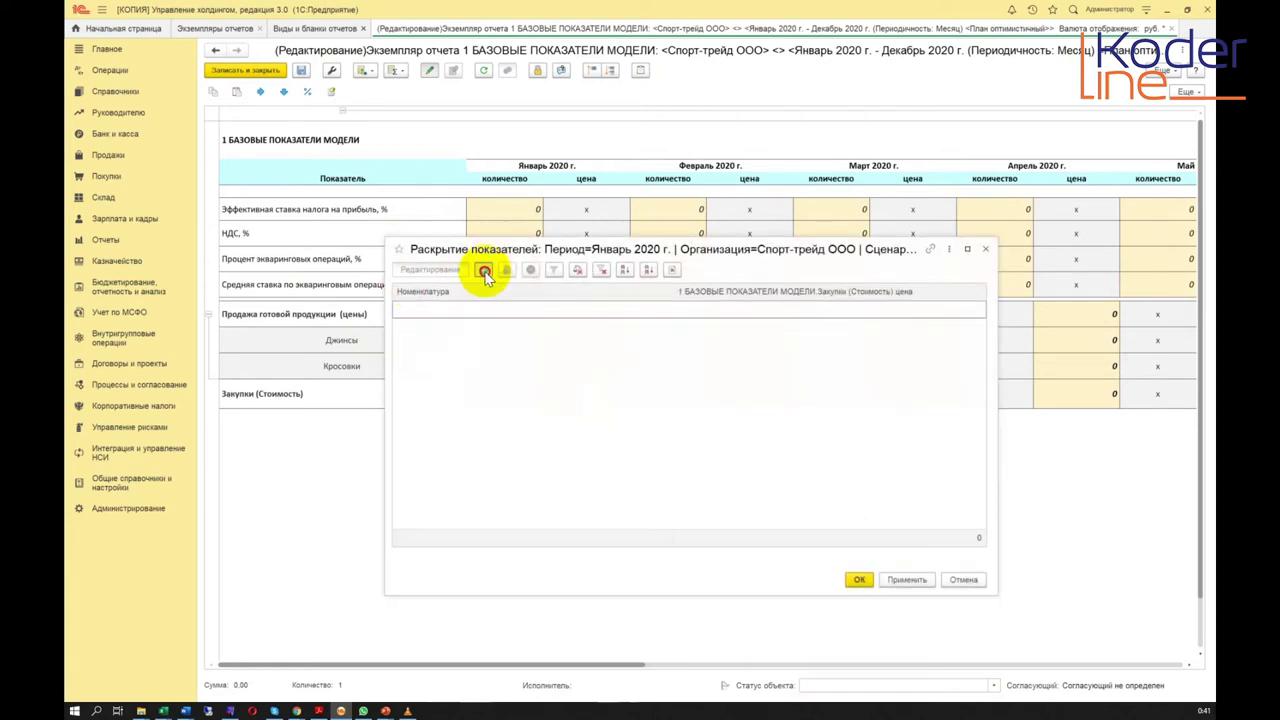
pyautogui.click(510, 336)
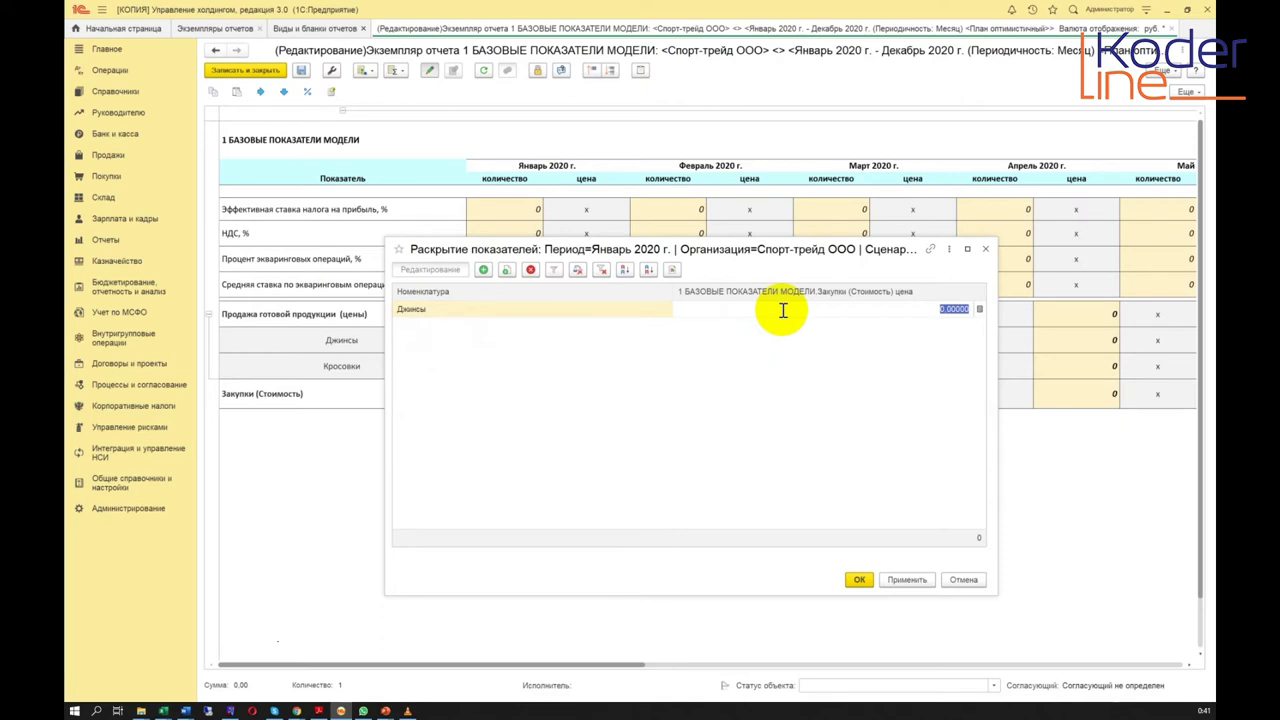
pyautogui.press('Return')
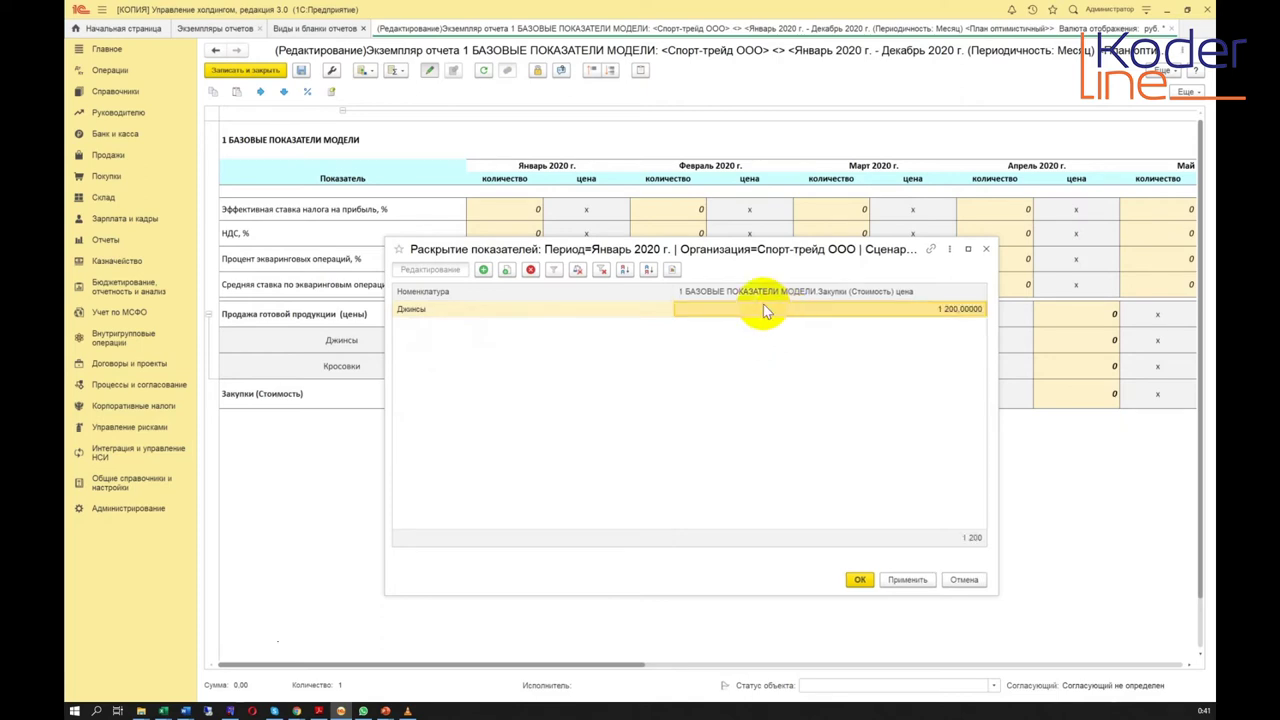
# Add Кросовки with a price of 3200 to the purchase cost breakdown and save it to the report
pyautogui.click(483, 269)
pyautogui.click(434, 357)
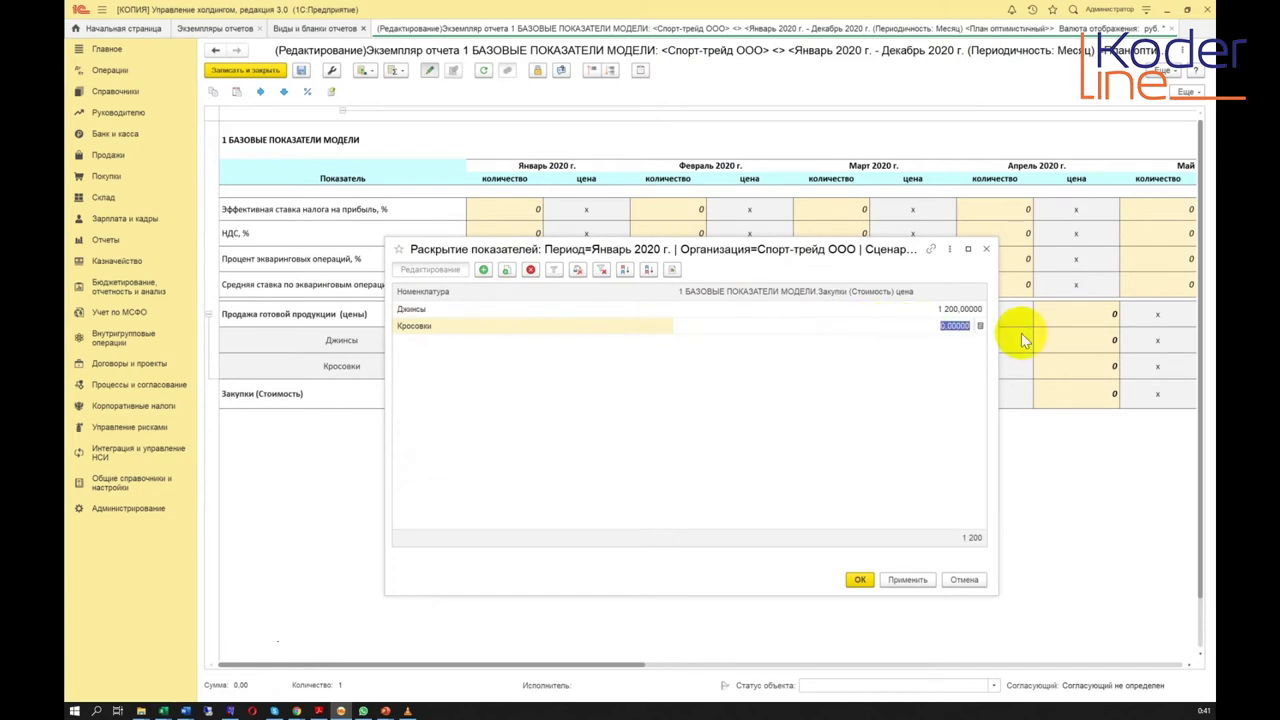
pyautogui.write('3200')
pyautogui.press('Return')
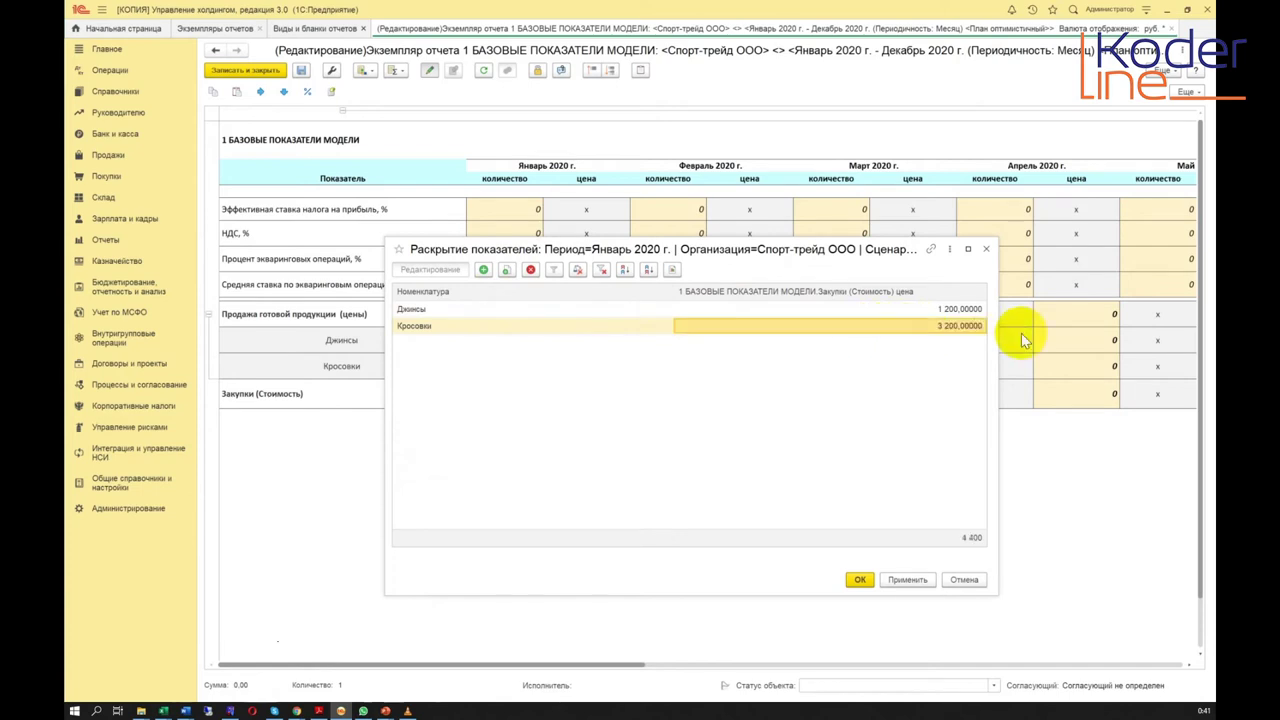
pyautogui.click(860, 580)
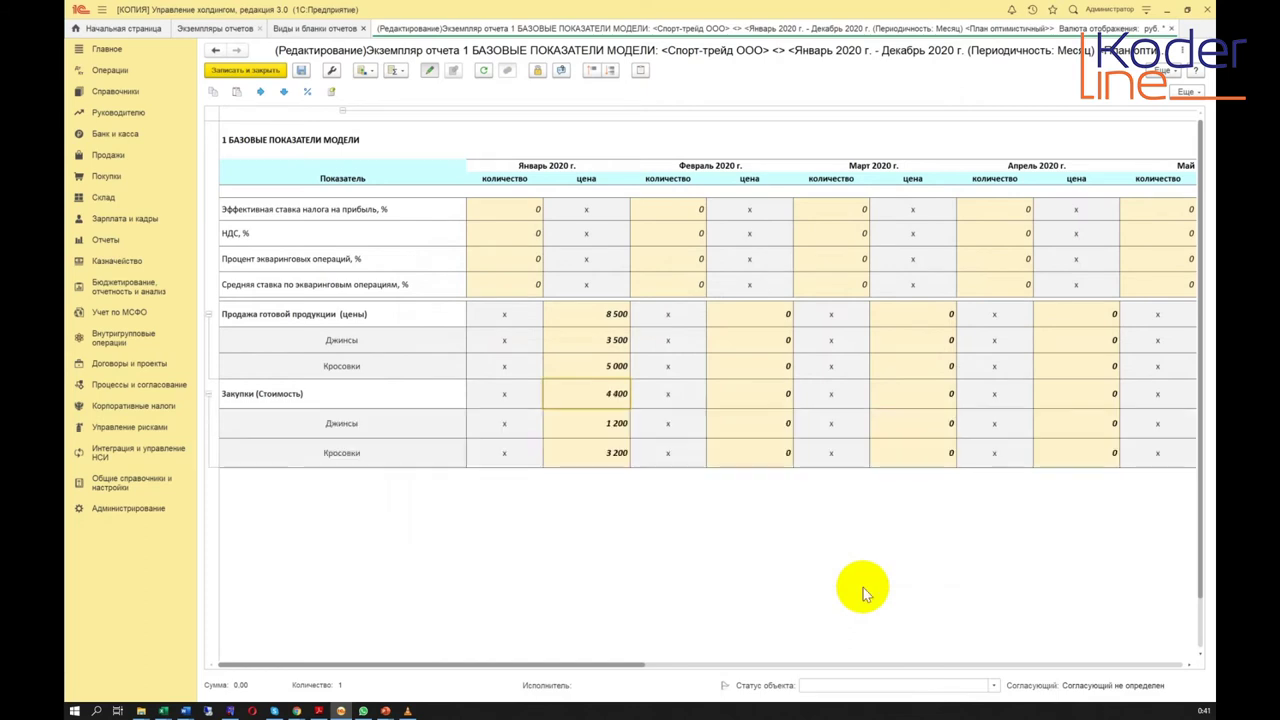
pyautogui.click(590, 337)
pyautogui.press('Down')
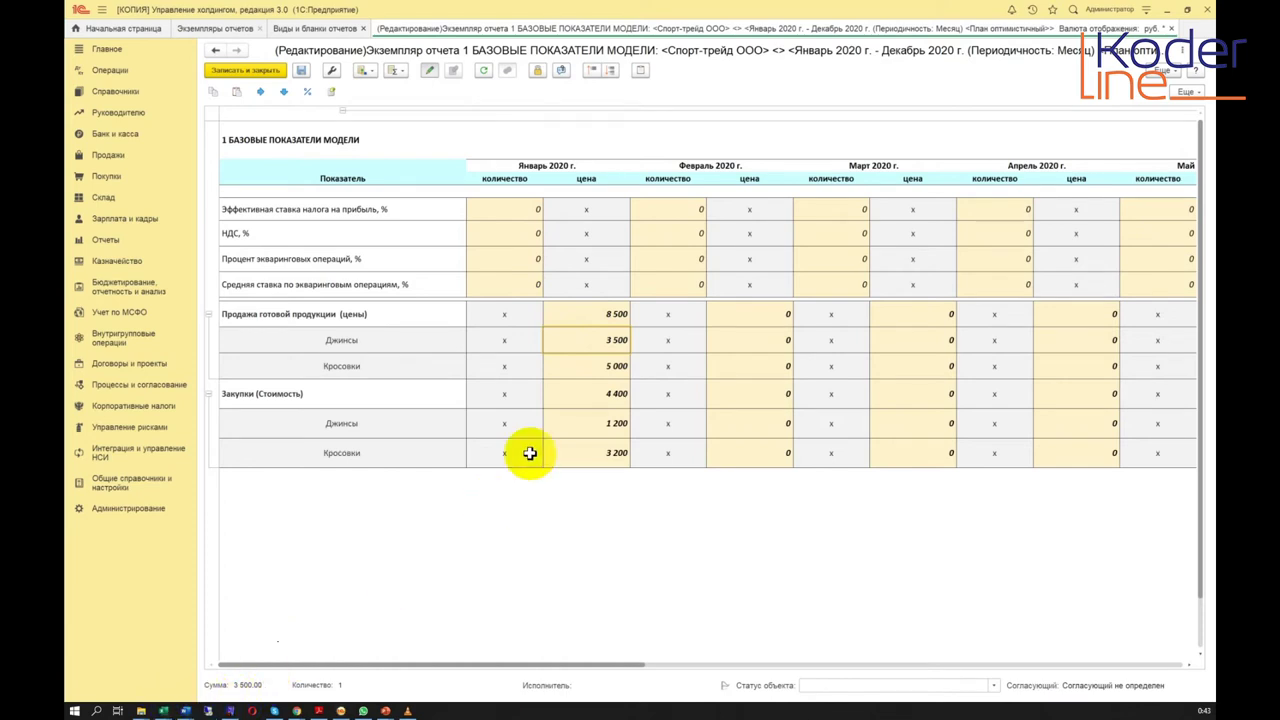
pyautogui.hotkey('alt', 'Tab')
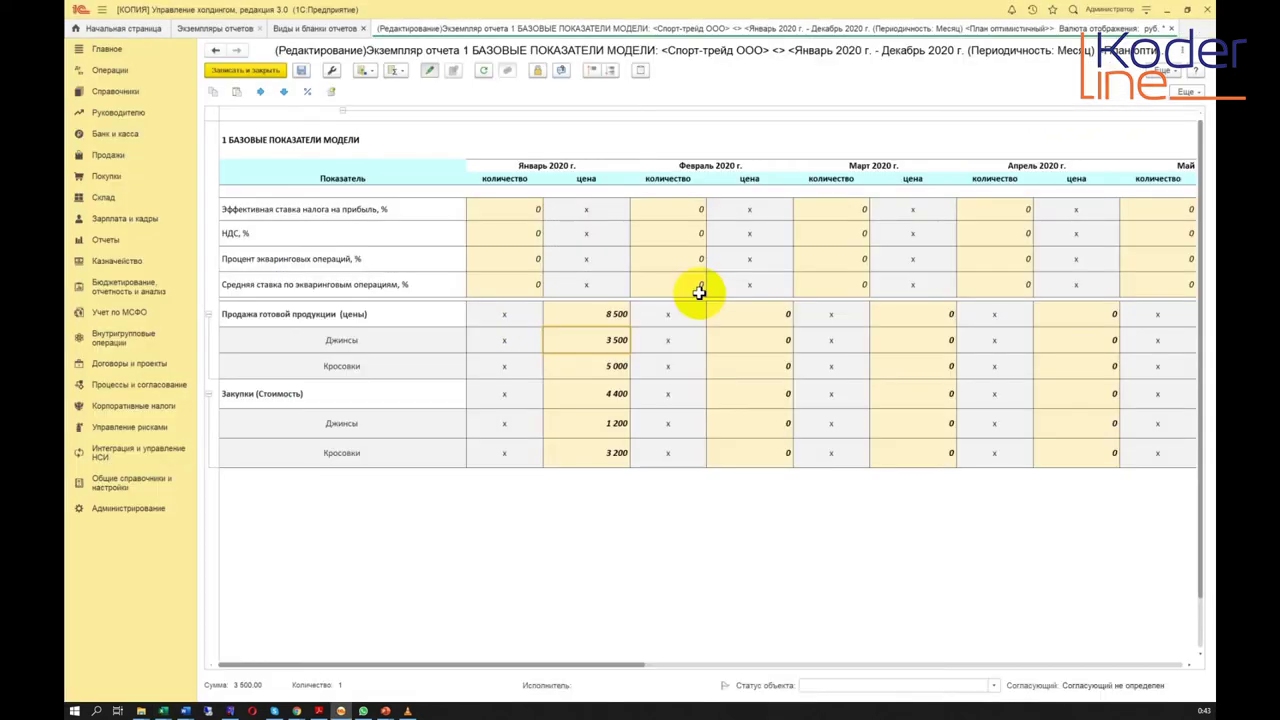
# Enter the January 2020 rates: profit tax 20, НДС 20, Процент экваринговых операций 35 and Средняя ставка по экваринговым операциям 2
pyautogui.click(507, 209)
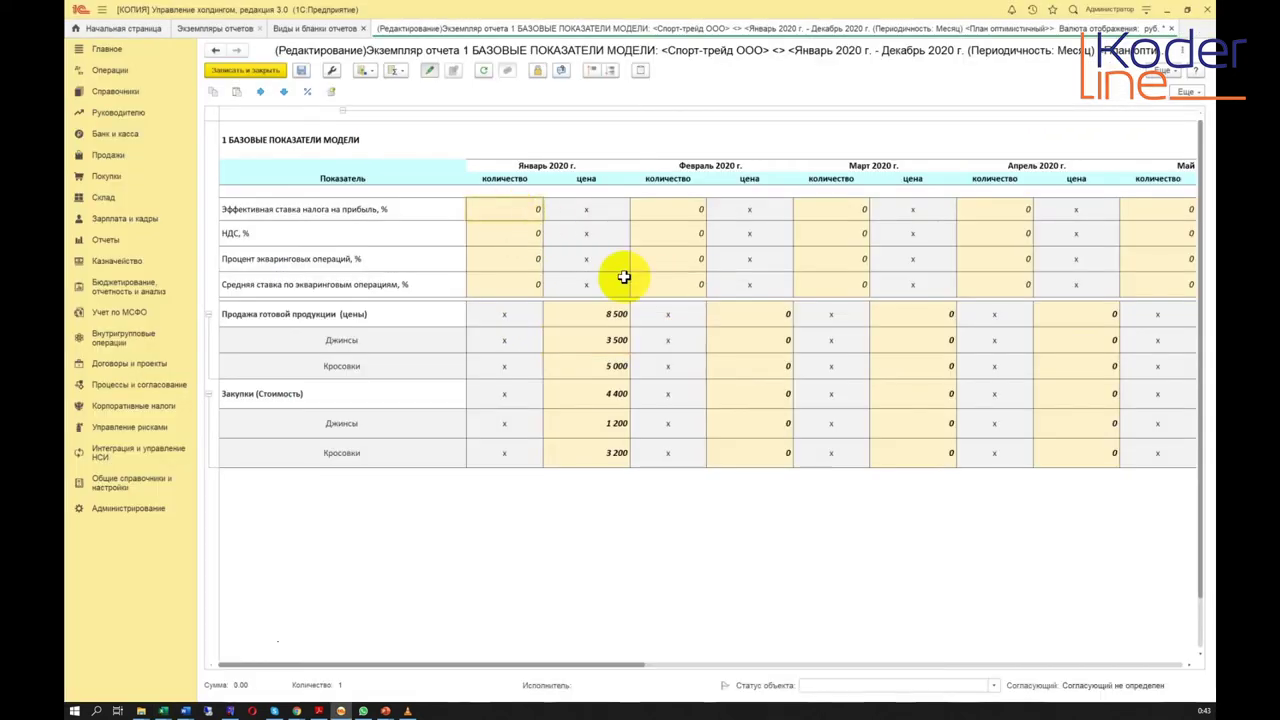
pyautogui.write('20')
pyautogui.press('Return')
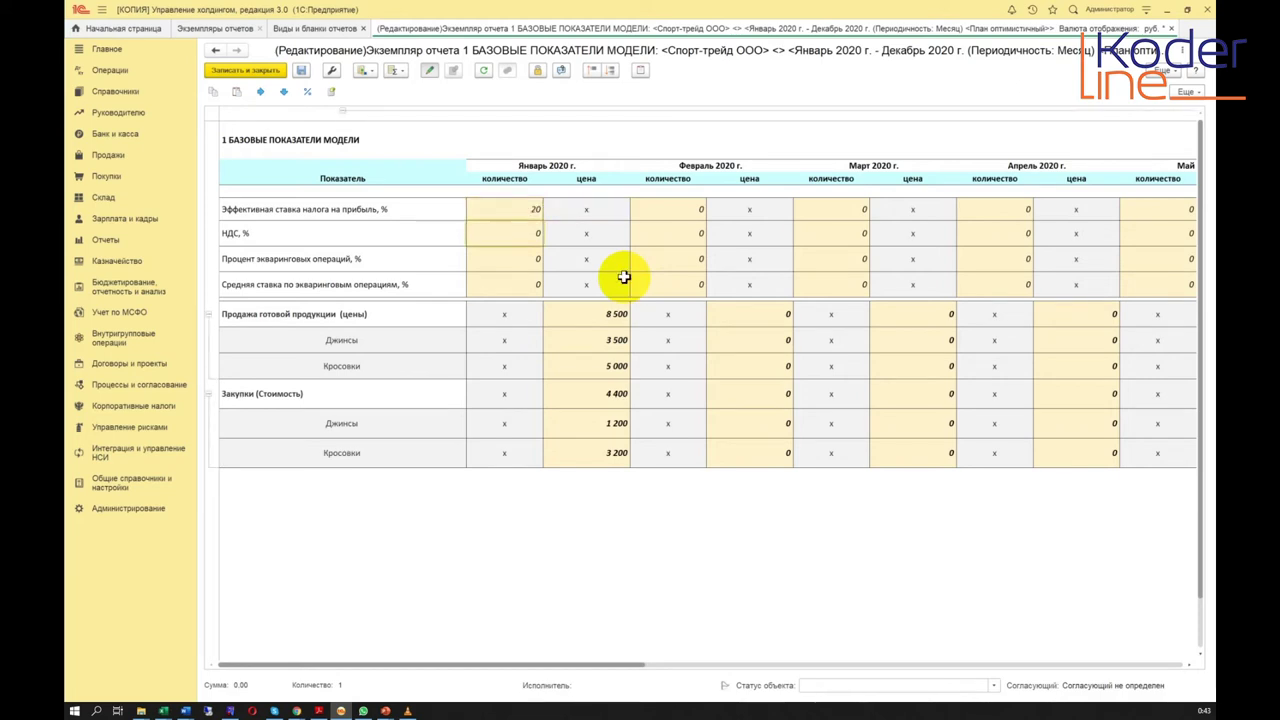
pyautogui.click(623, 277)
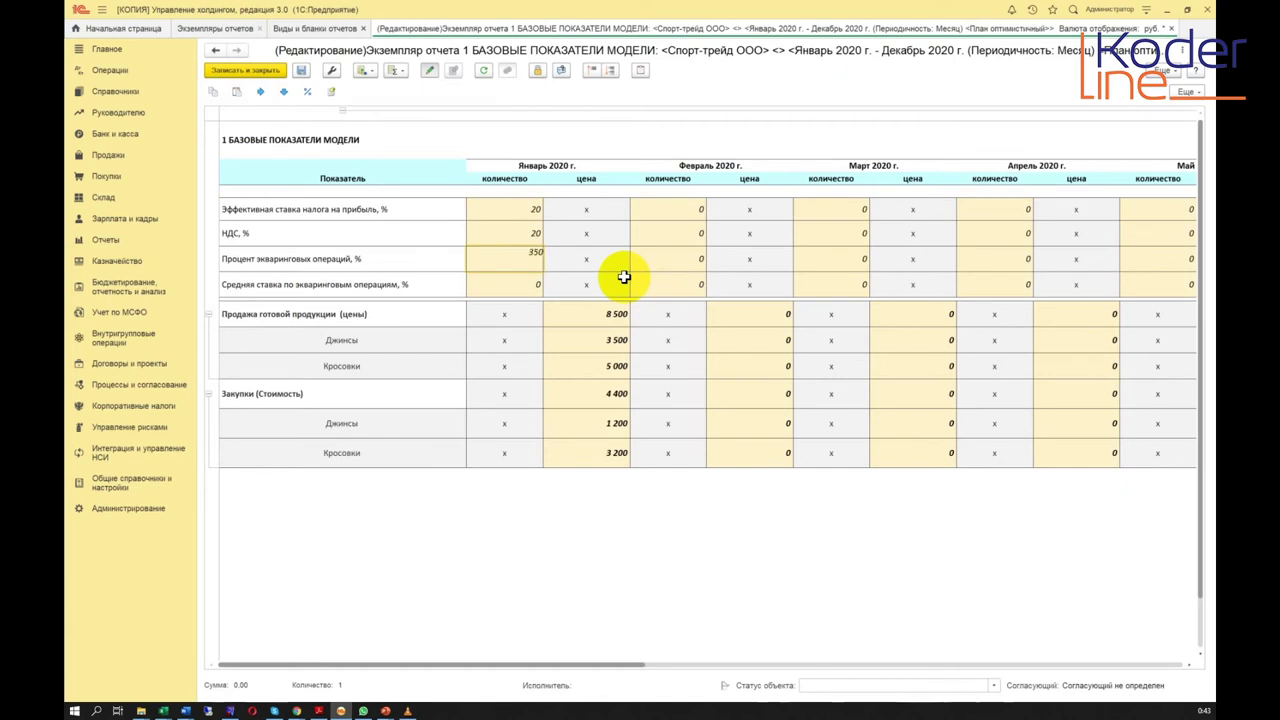
pyautogui.click(623, 277)
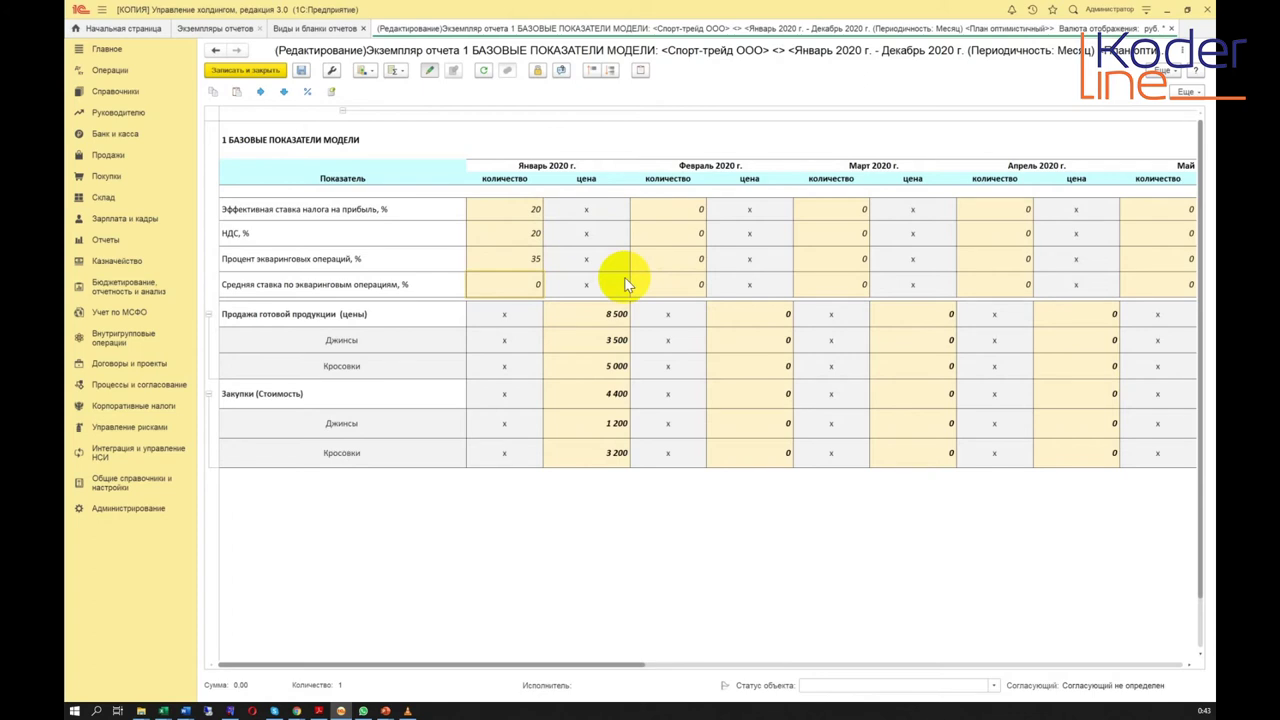
pyautogui.write('2')
pyautogui.click(623, 277)
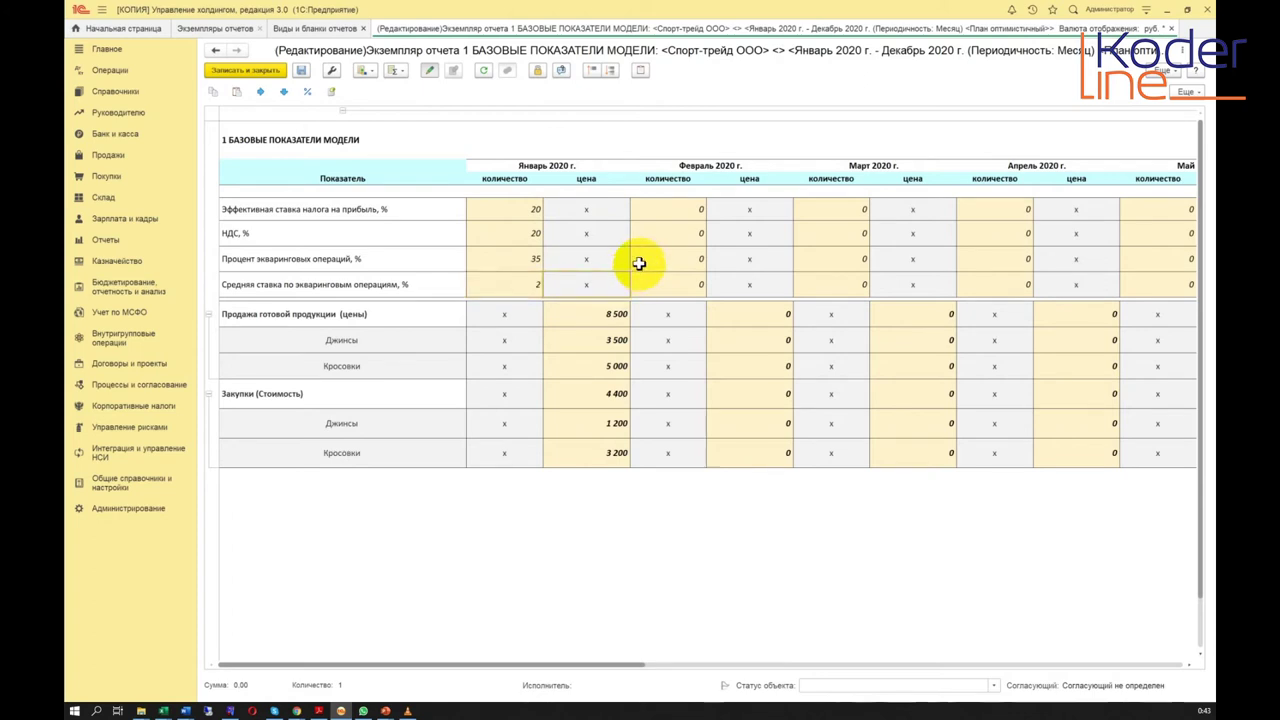
# Copy the four January 2020 rate values across all following months through December 2020 and check the filled columns
pyautogui.moveTo(518, 209); pyautogui.dragTo(530, 277)
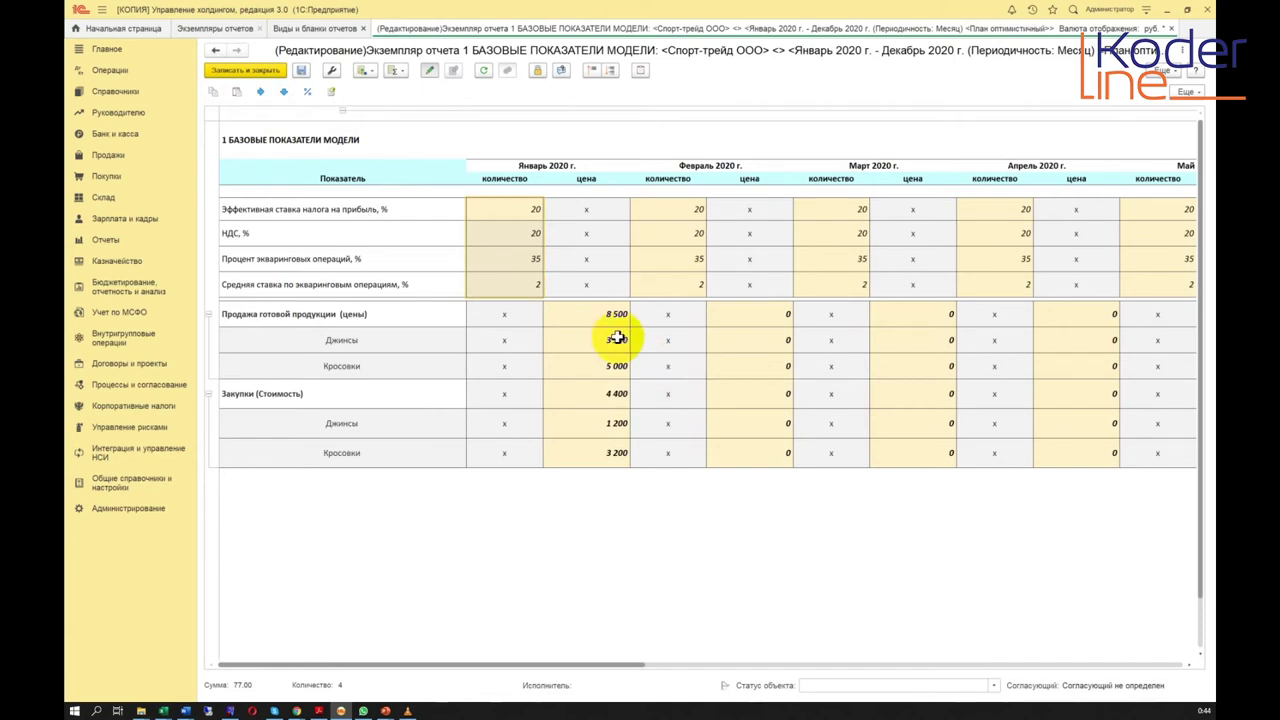
pyautogui.moveTo(640, 664); pyautogui.dragTo(1180, 640)
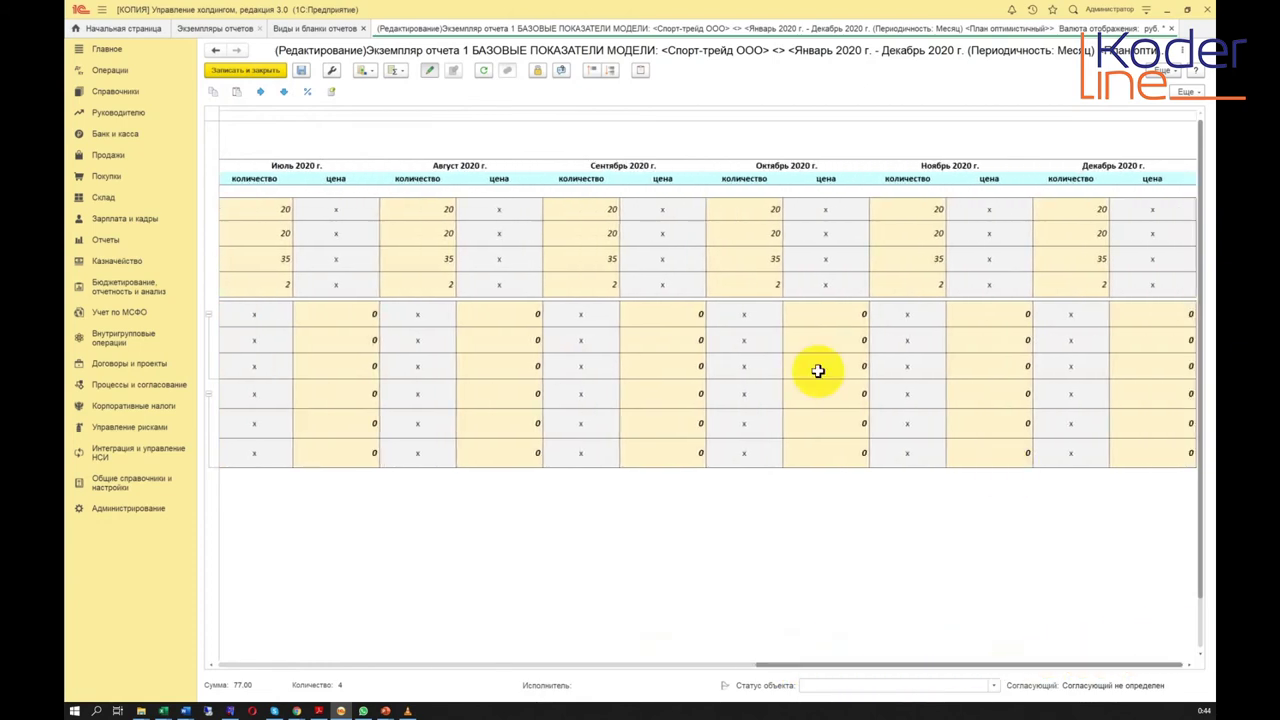
pyautogui.moveTo(828, 666); pyautogui.dragTo(260, 658)
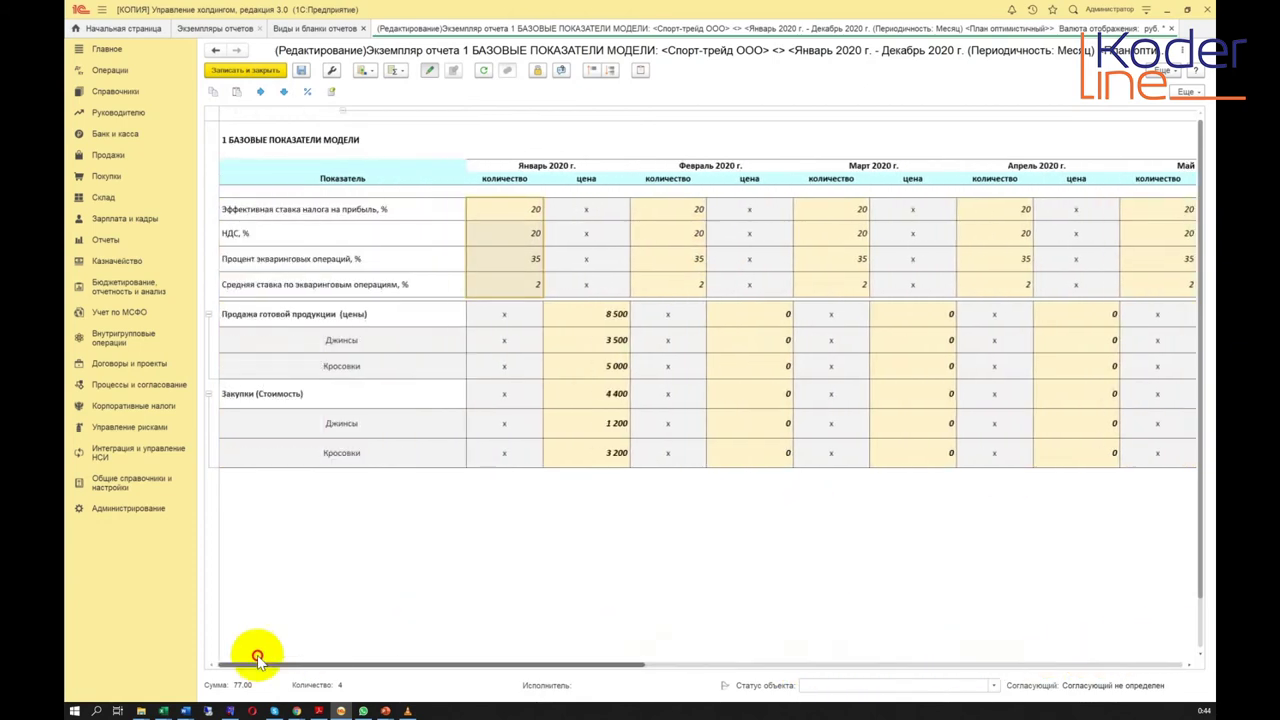
pyautogui.click(612, 338)
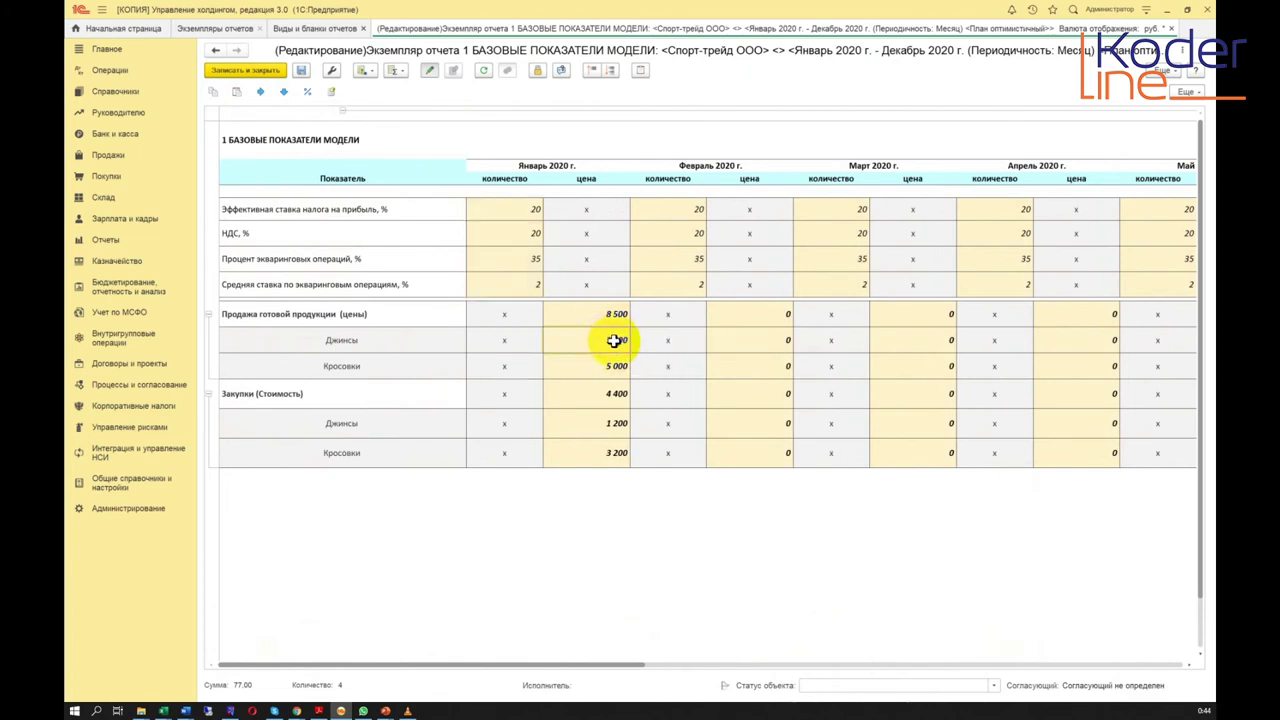
# Copy the January 2020 sales prices of Джинсы and Кросовки across all following months
pyautogui.click(597, 367)
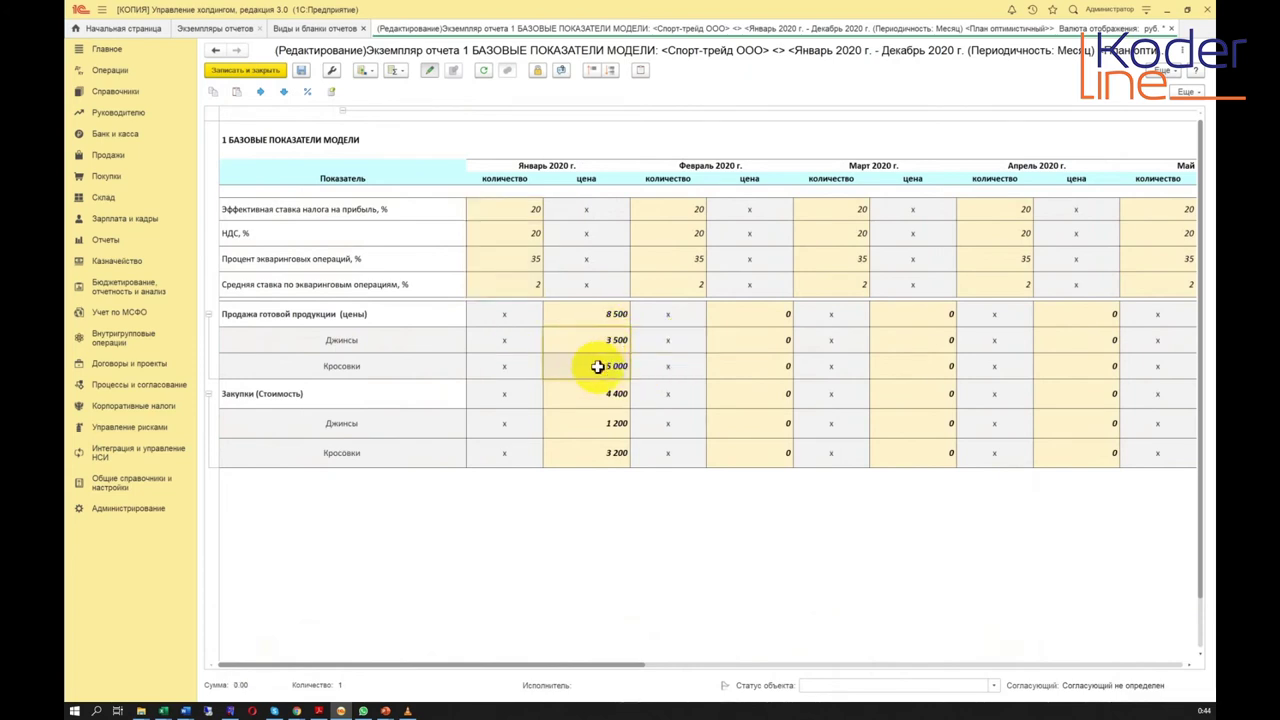
pyautogui.moveTo(514, 200); pyautogui.dragTo(543, 271)
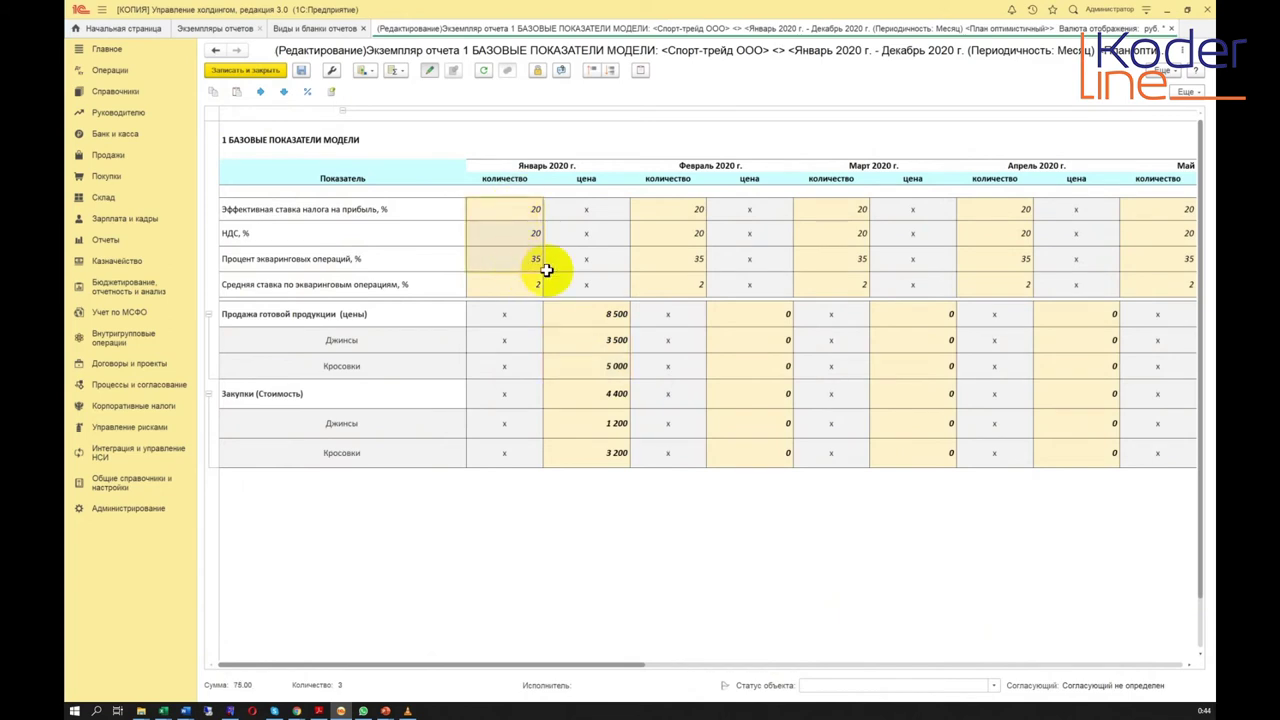
pyautogui.click(613, 366)
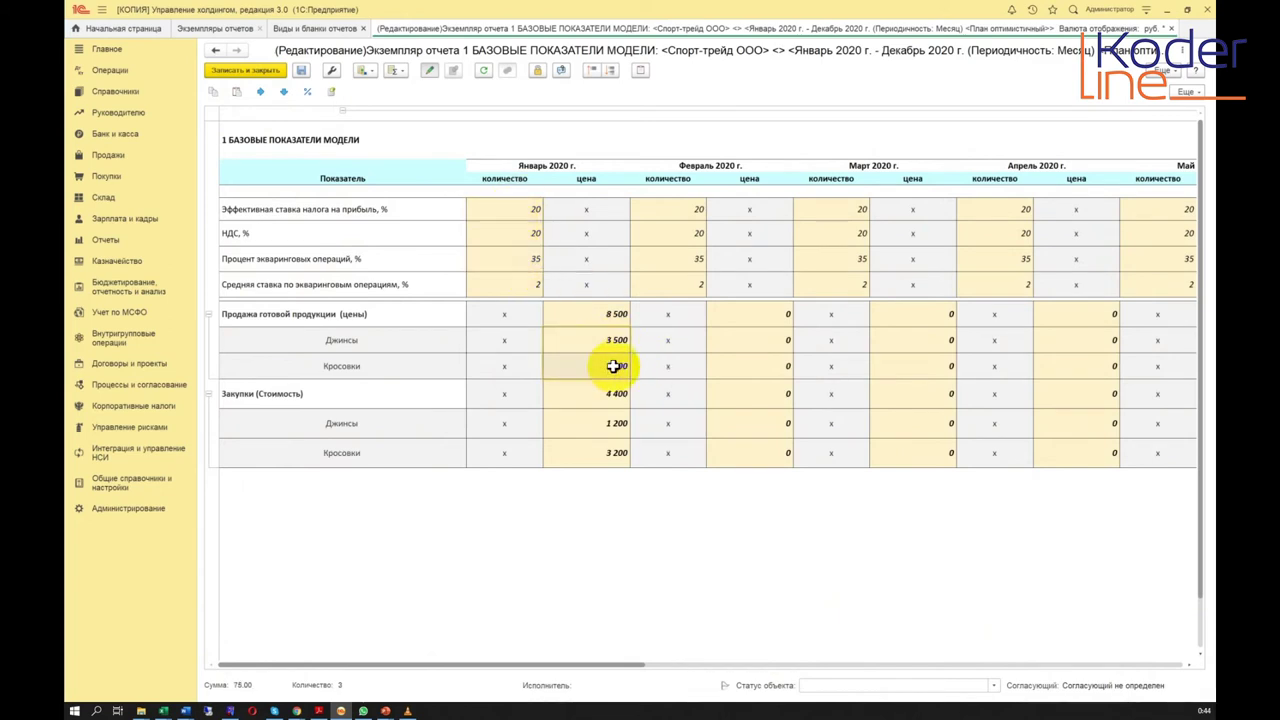
pyautogui.click(261, 92)
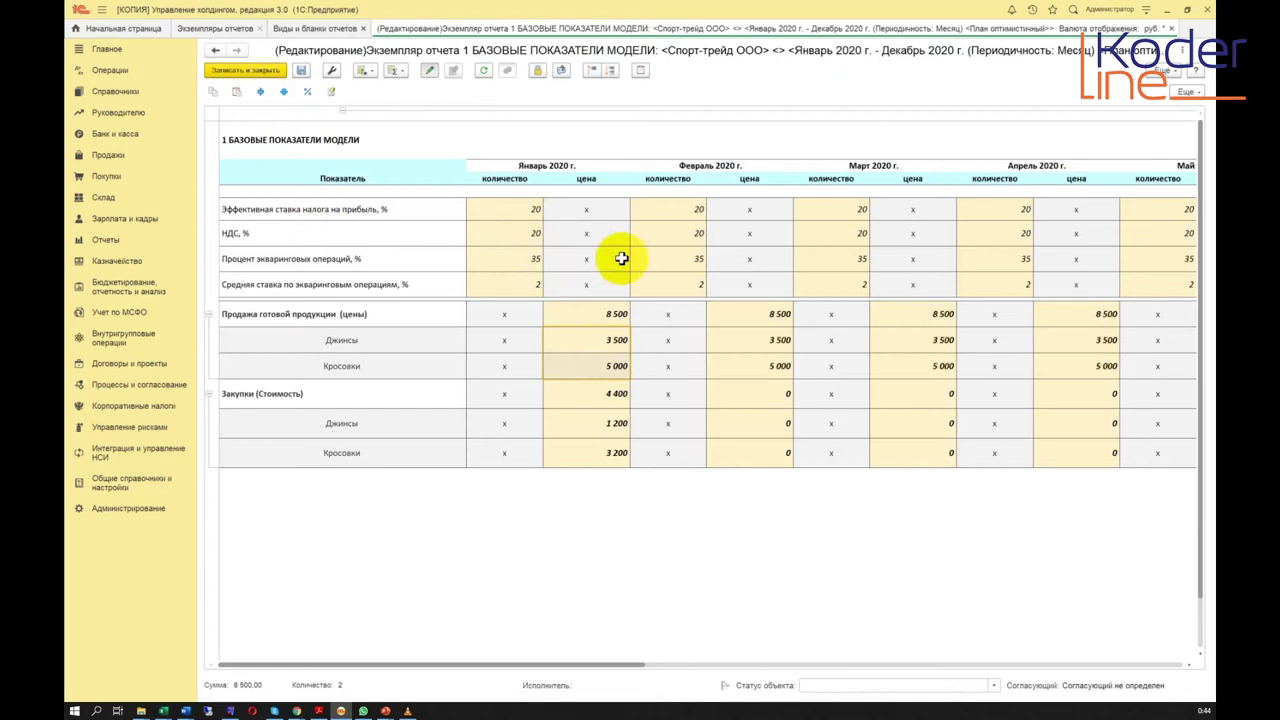
# Copy the January 2020 purchase costs of Джинсы and Кросовки across all following months
pyautogui.moveTo(603, 423); pyautogui.dragTo(609, 445)
pyautogui.click(261, 92)
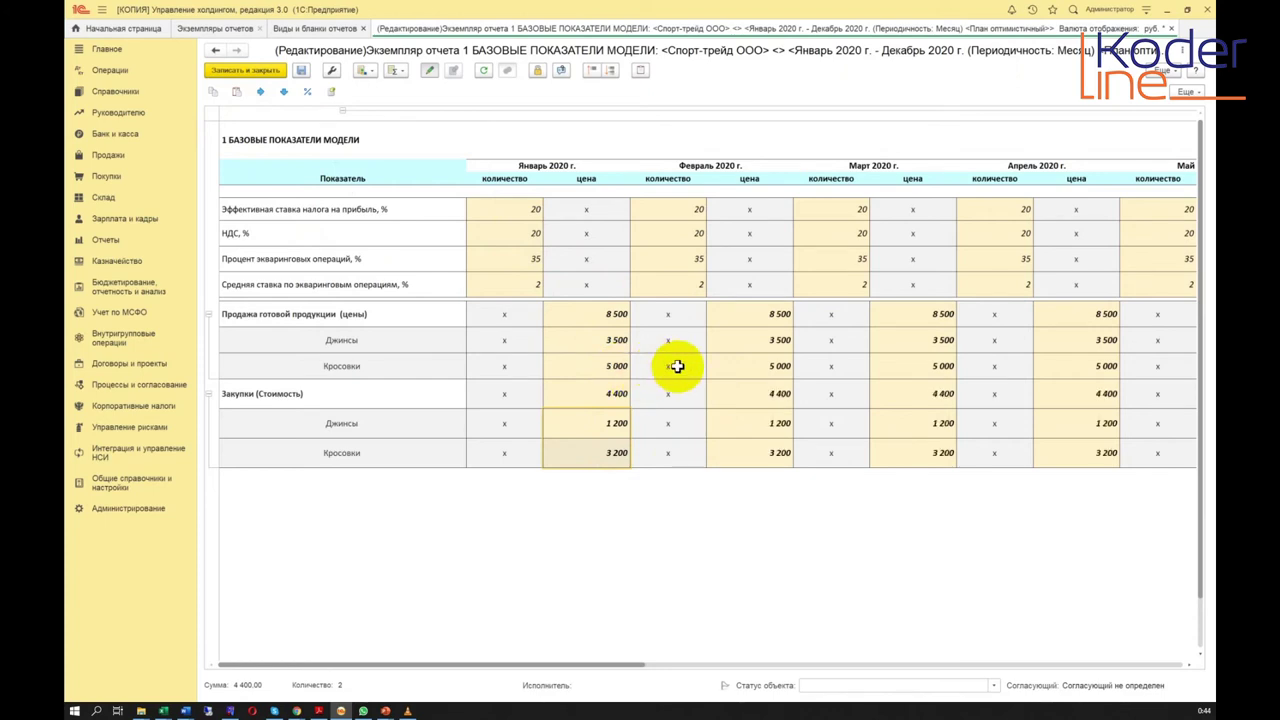
pyautogui.moveTo(621, 668)
pyautogui.mouseDown()
pyautogui.moveTo(646, 664)
pyautogui.moveTo(622, 664)
pyautogui.mouseUp()
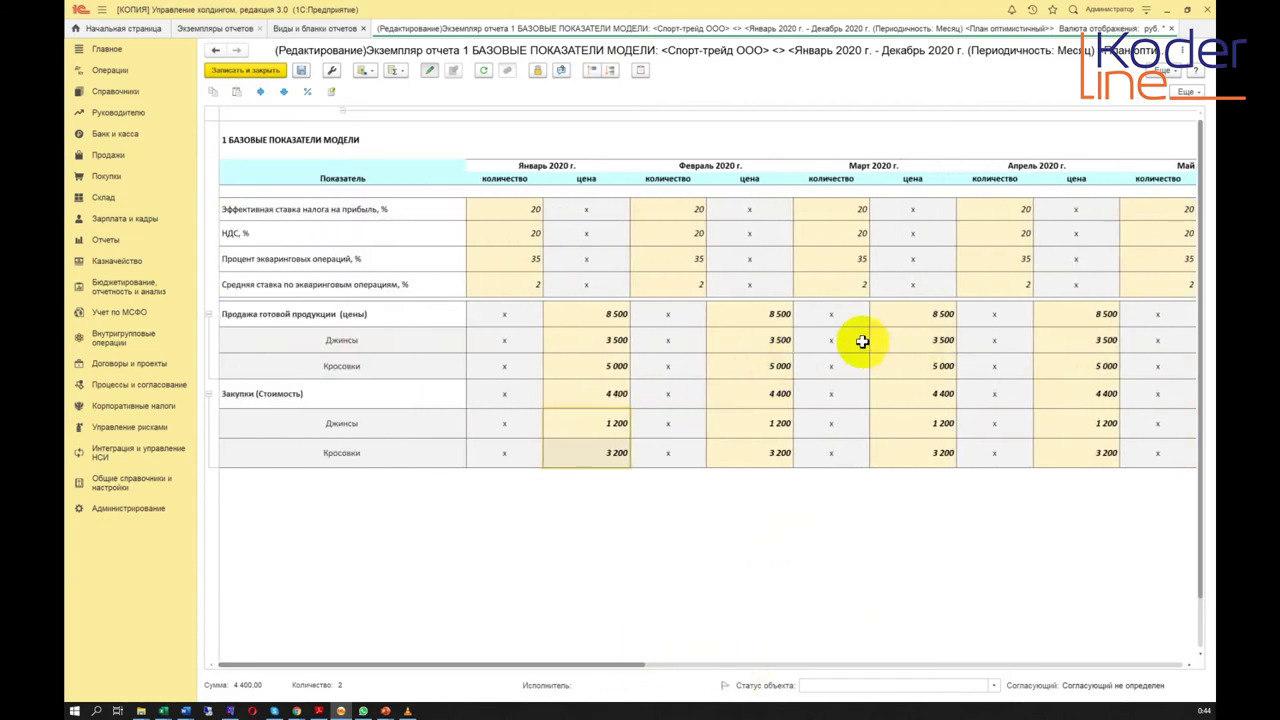
# Raise the March 2020 sales prices by a percentage, bringing Джинсы to 3 850 and Кросовки to 5 500
pyautogui.moveTo(946, 341); pyautogui.dragTo(944, 366)
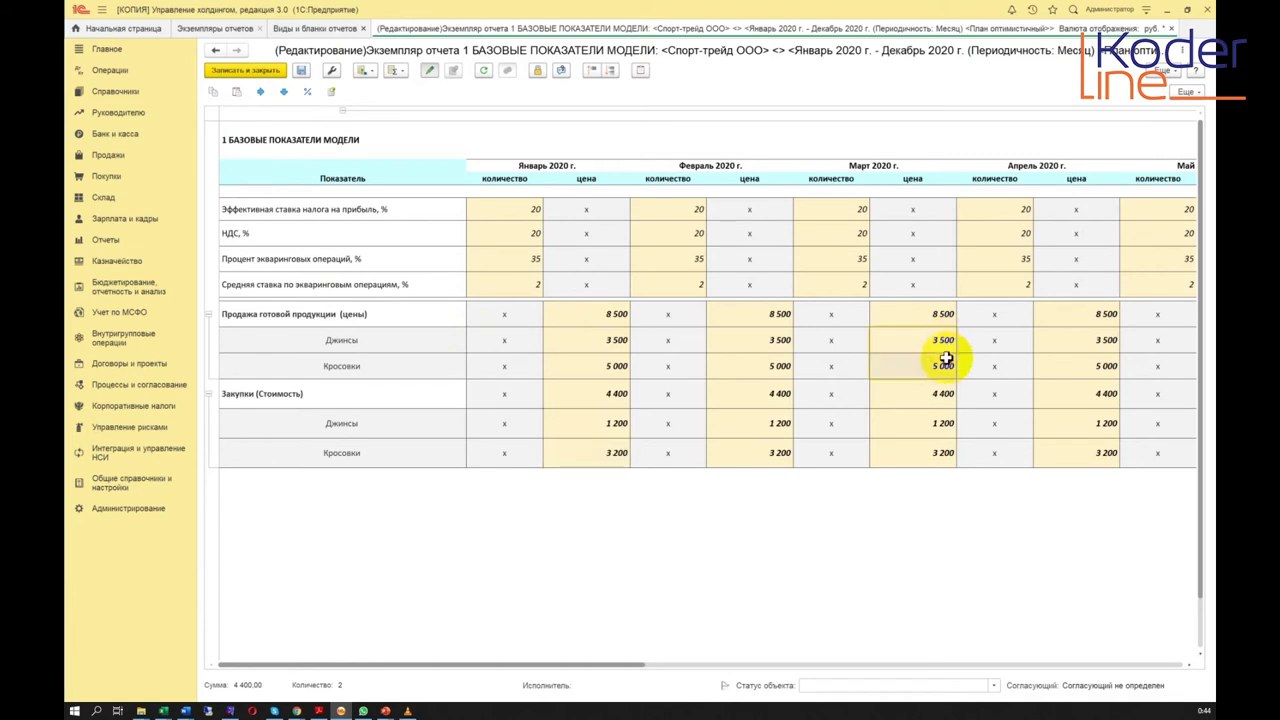
pyautogui.click(307, 91)
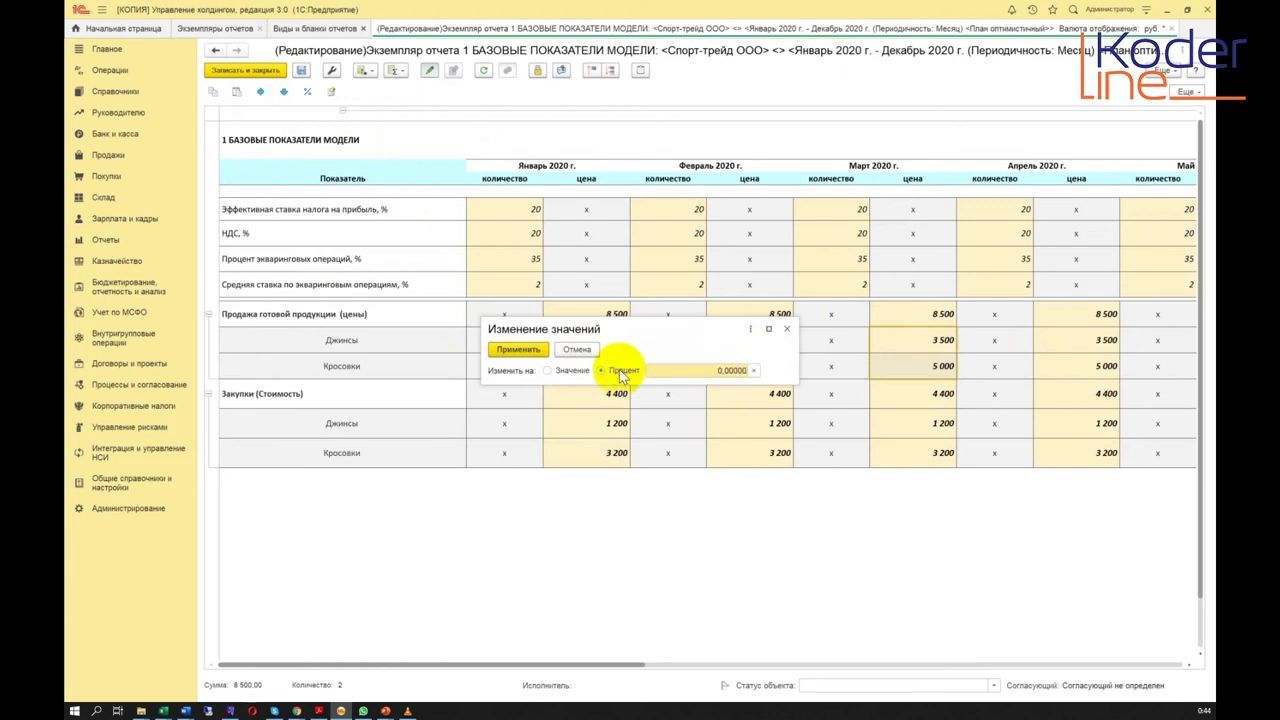
pyautogui.click(690, 370)
pyautogui.click(530, 350)
# Copy the March 2020 sales prices of Джинсы and Кросовки to the following months and save the report
pyautogui.click(943, 366)
pyautogui.moveTo(946, 365)
pyautogui.mouseDown()
pyautogui.moveTo(986, 357)
pyautogui.moveTo(943, 346)
pyautogui.moveTo(934, 363)
pyautogui.moveTo(933, 344)
pyautogui.mouseUp()
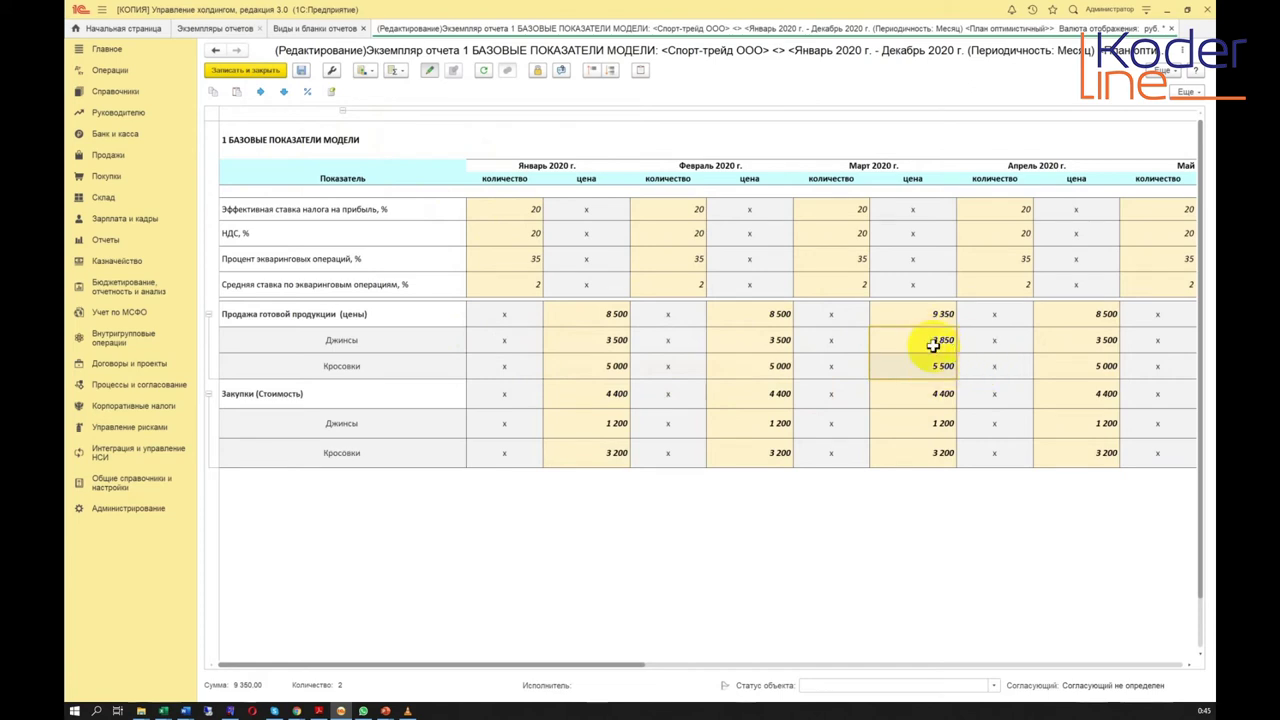
pyautogui.click(260, 91)
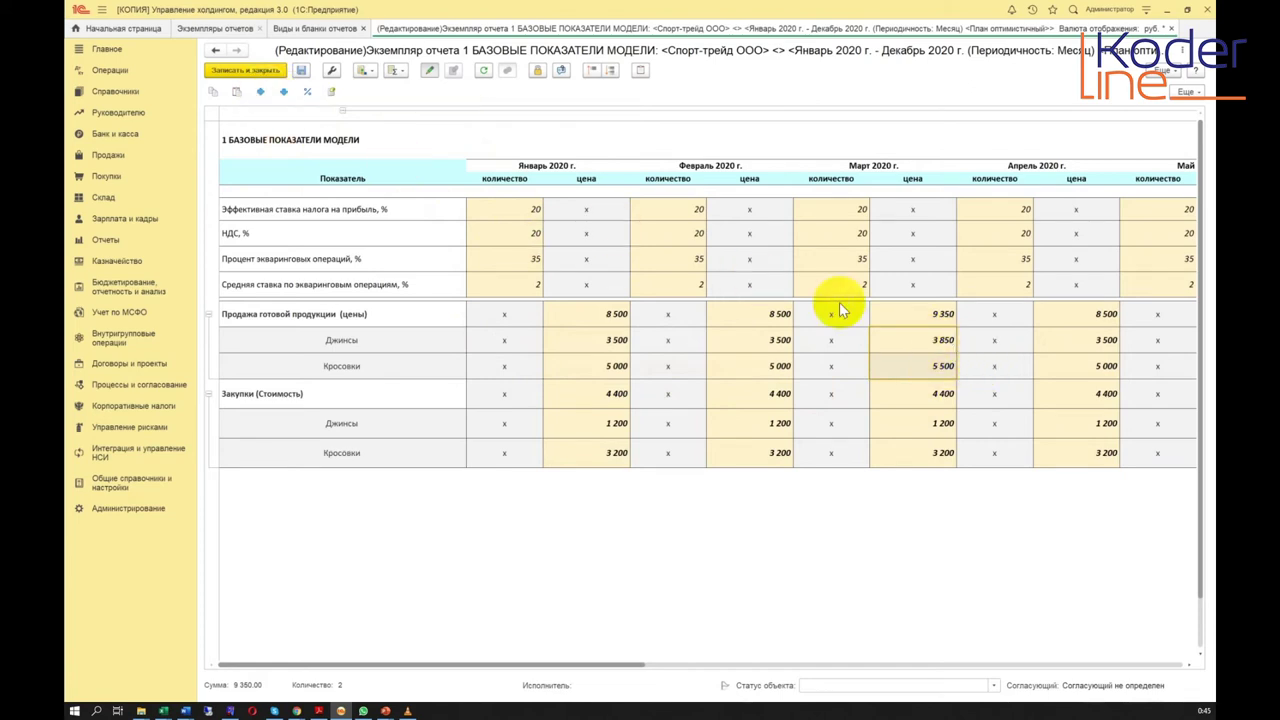
pyautogui.click(1085, 366)
pyautogui.moveTo(620, 665); pyautogui.dragTo(463, 640)
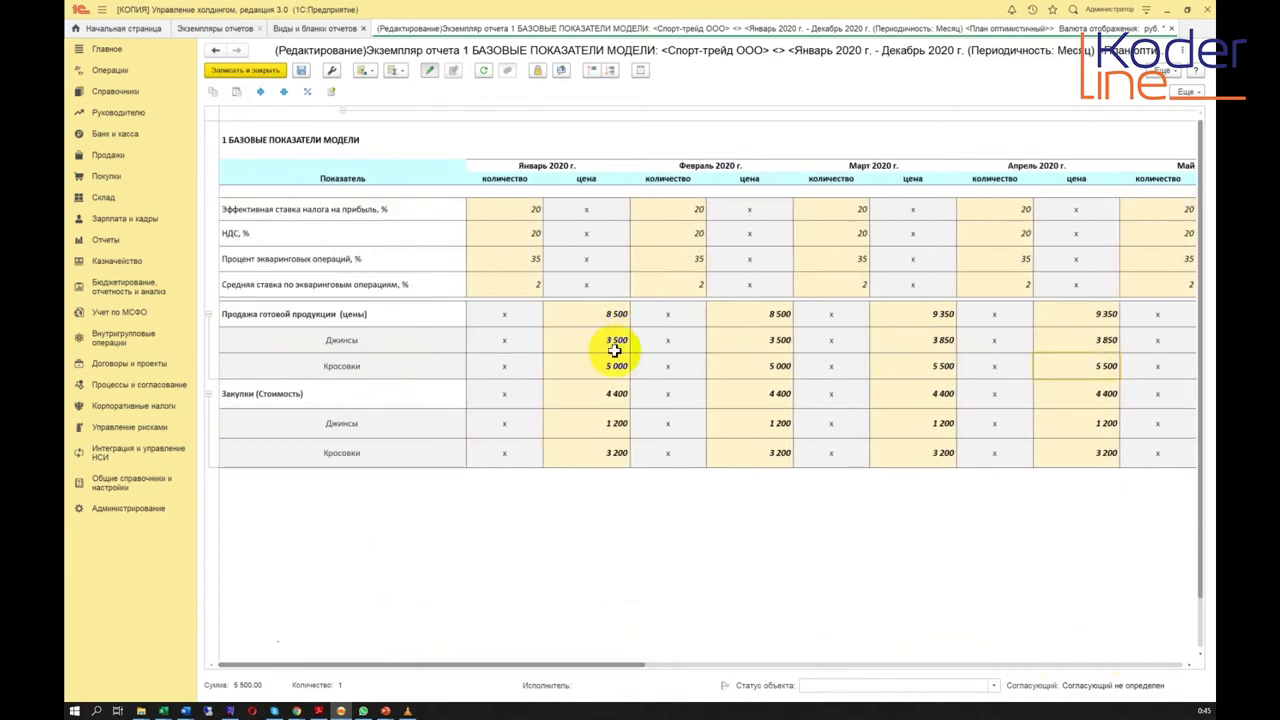
pyautogui.click(302, 72)
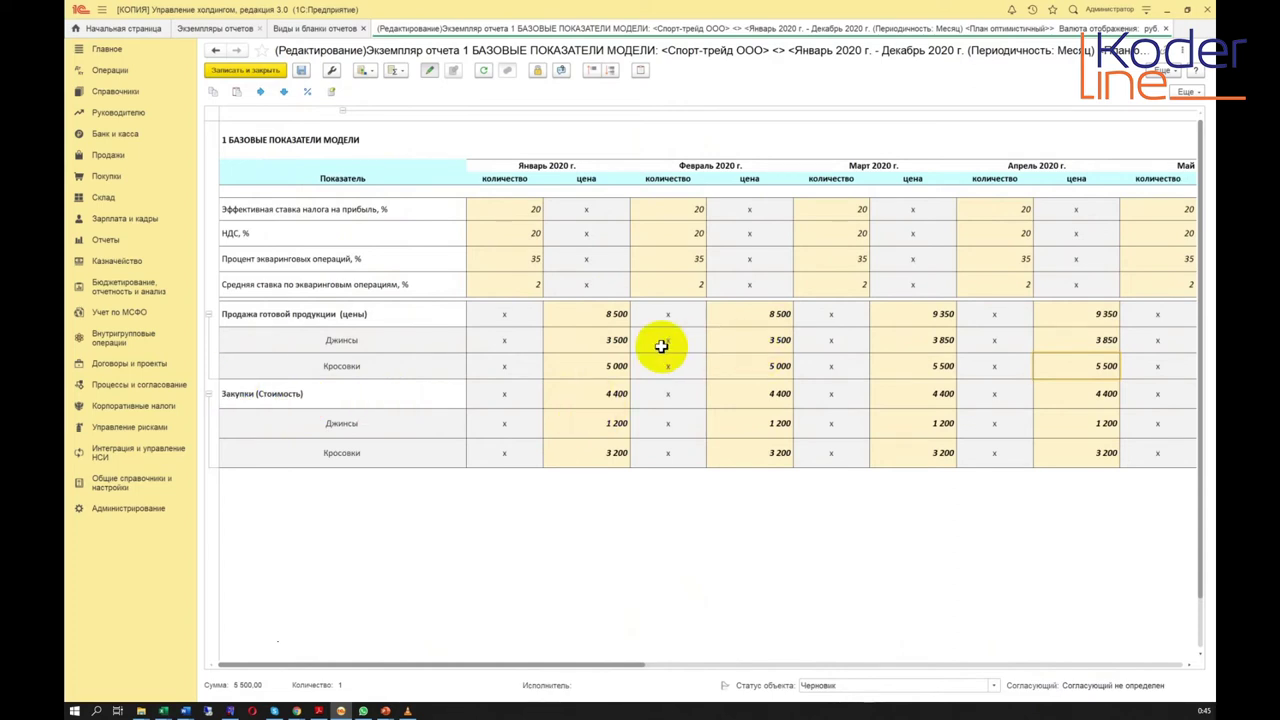
# Check the Продажа готовой продукции (цены) and Закупки (Стоимость) total rows across the months, and save and close the report
pyautogui.click(371, 314)
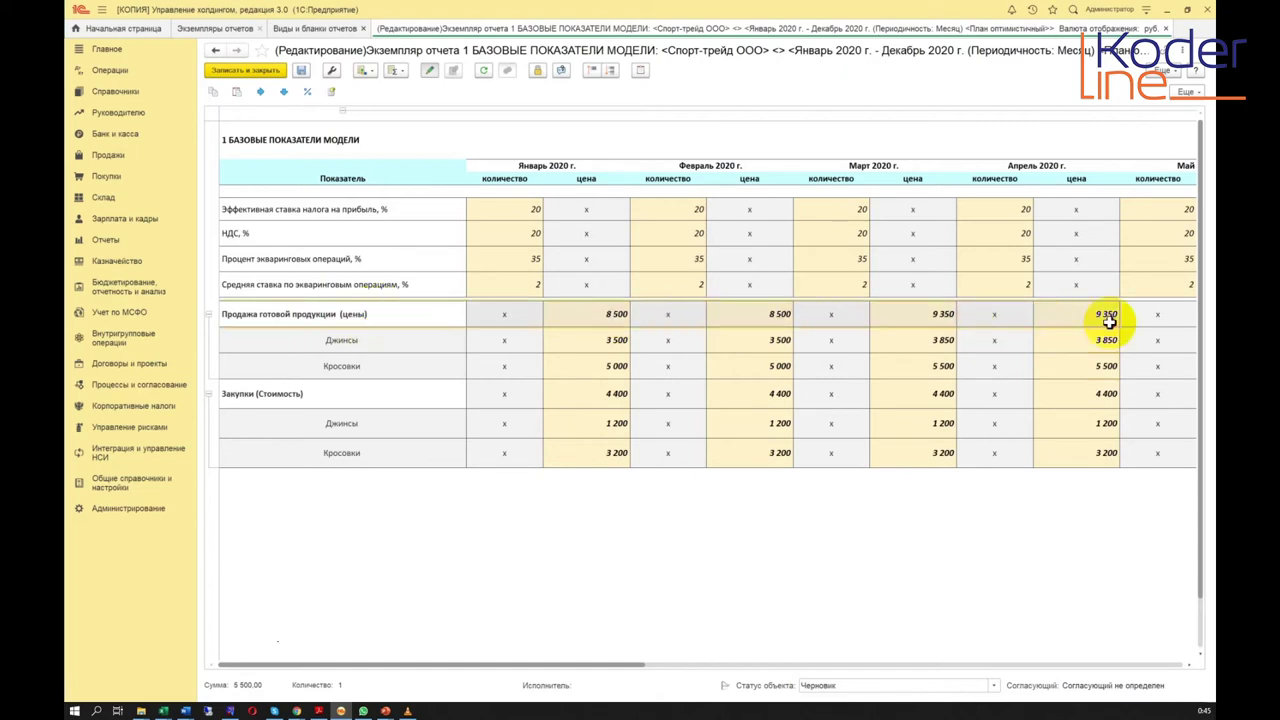
pyautogui.moveTo(357, 394); pyautogui.dragTo(836, 397)
pyautogui.click(609, 425)
pyautogui.click(605, 395)
pyautogui.moveTo(601, 395); pyautogui.dragTo(1134, 390)
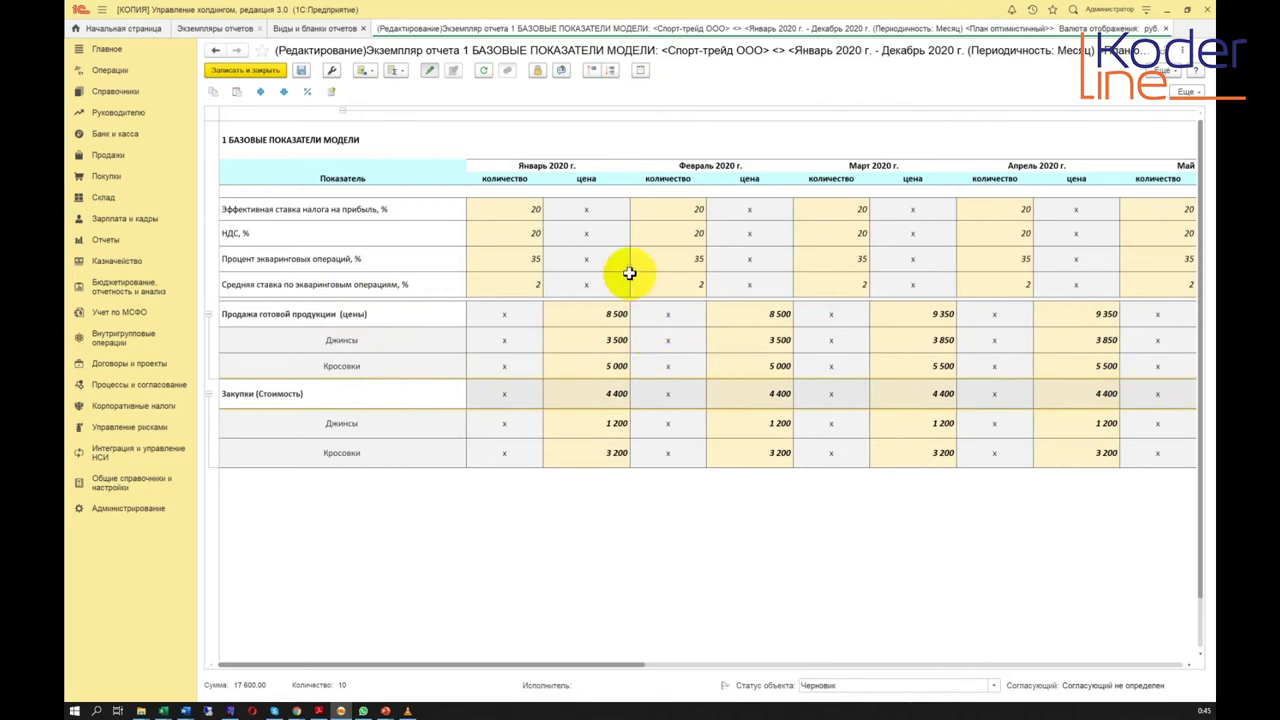
pyautogui.click(265, 71)
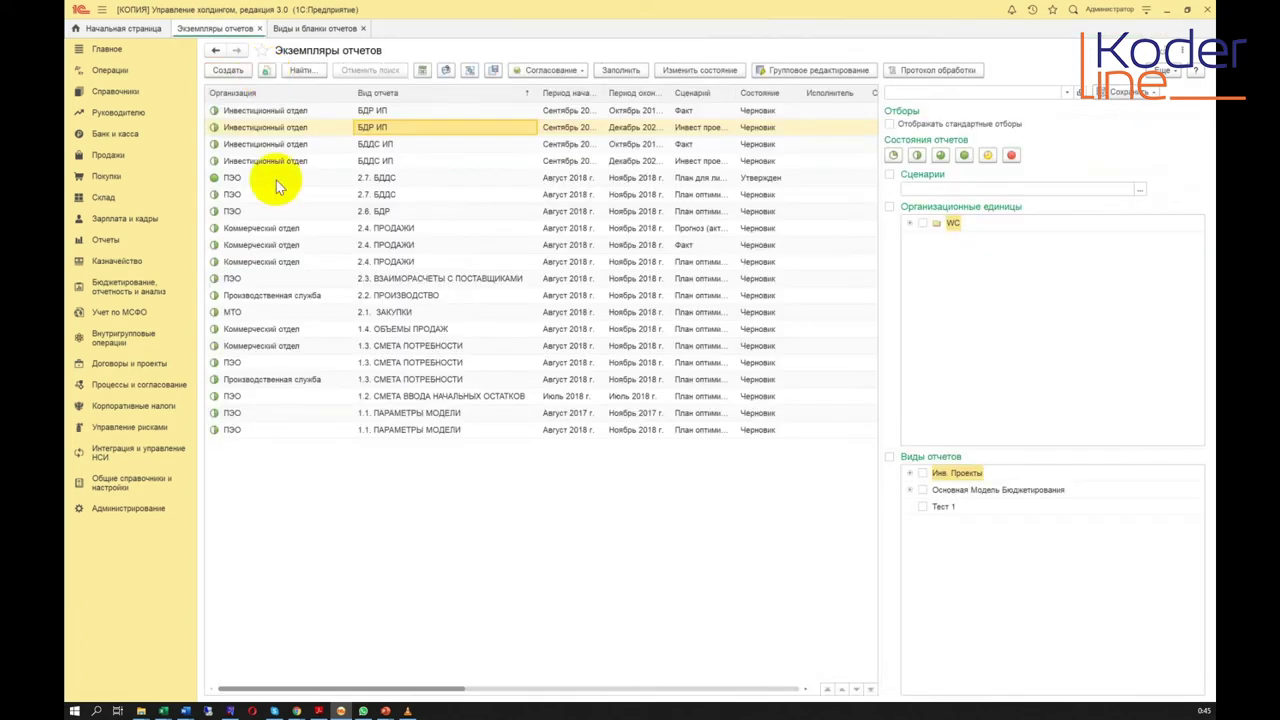
# Look through the report instances for the saved 1 БАЗОВЫЕ ПОКАЗАТЕЛИ МОДЕЛИ instance
pyautogui.click(910, 224)
pyautogui.click(910, 223)
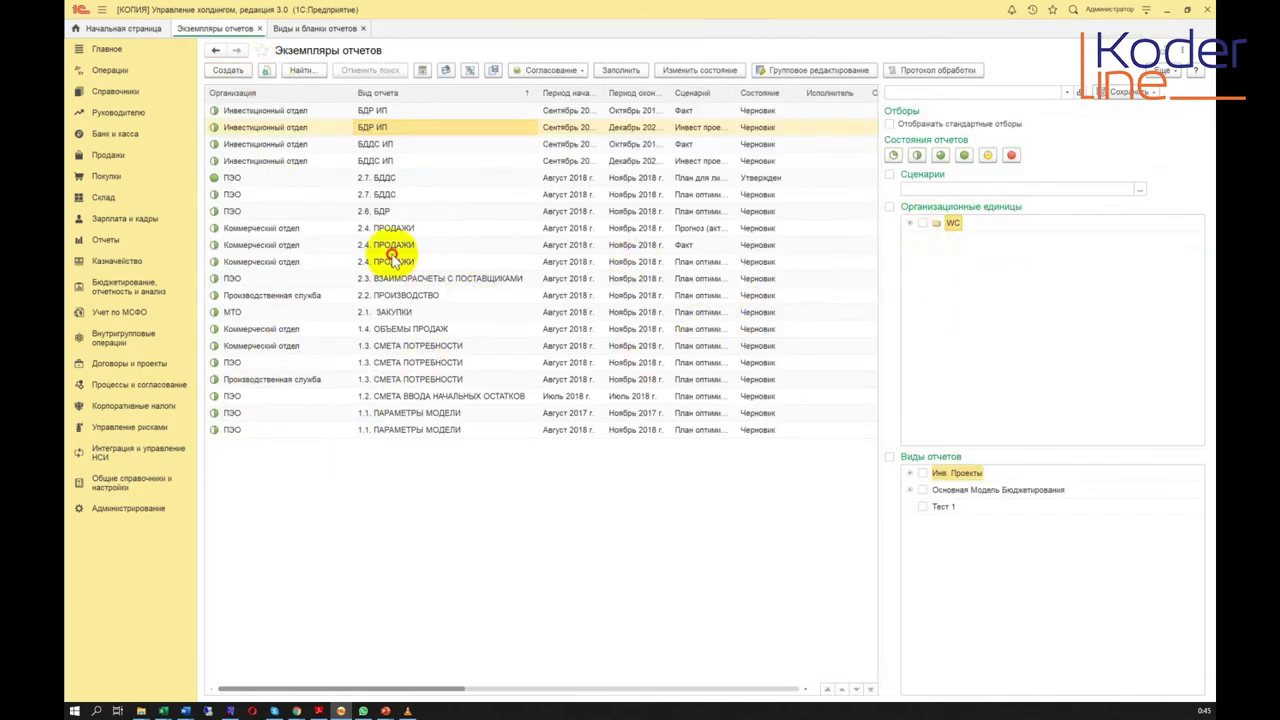
pyautogui.click(410, 412)
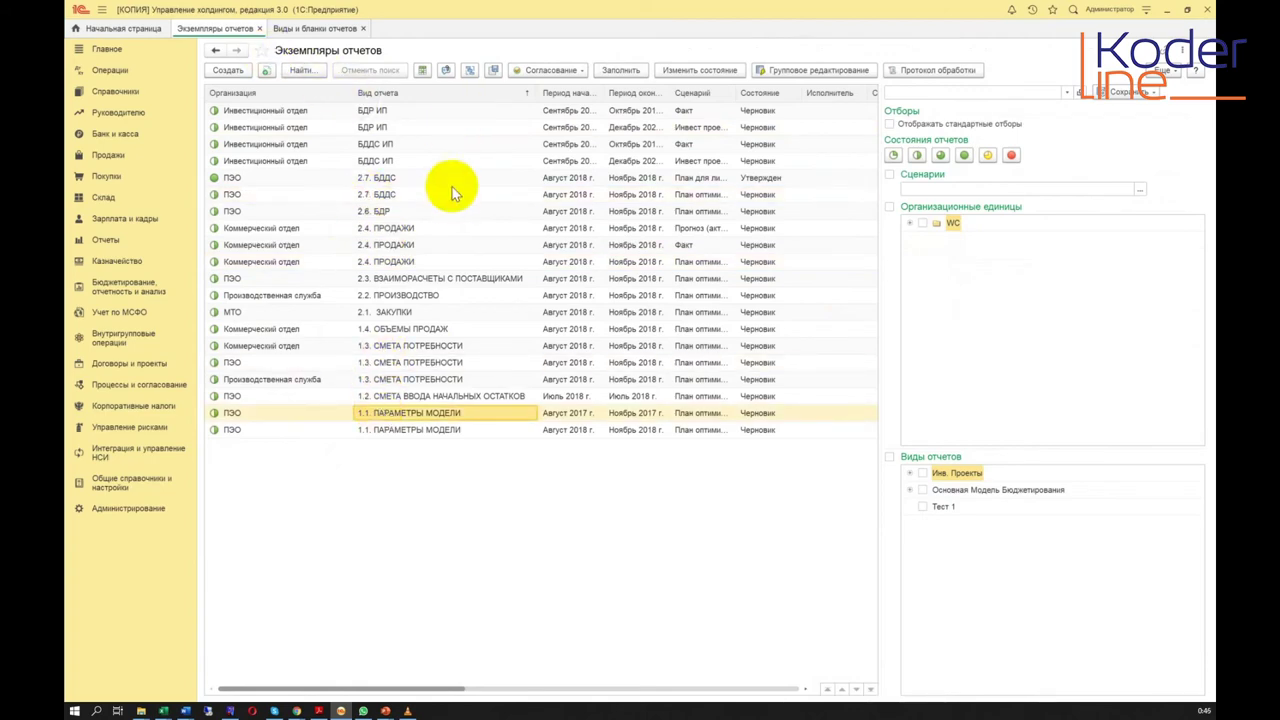
pyautogui.click(452, 221)
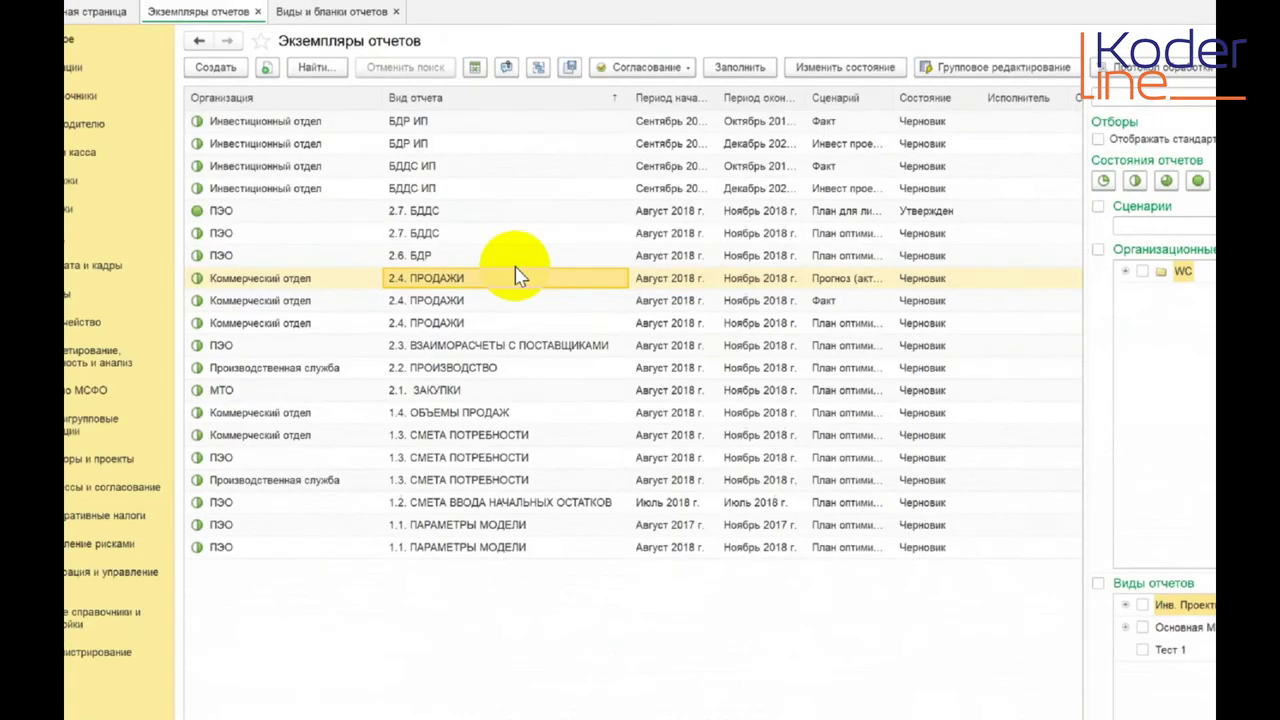
pyautogui.press('Down')
pyautogui.press('Down')
pyautogui.press('Down')
pyautogui.press('Down')
pyautogui.press('Down')
# Refresh the report instances list and select the 1 БАЗОВЫЕ ПОКАЗАТЕЛИ МОДЕЛИ instance of Спорт-трейд ООО
pyautogui.rightClick(477, 201)
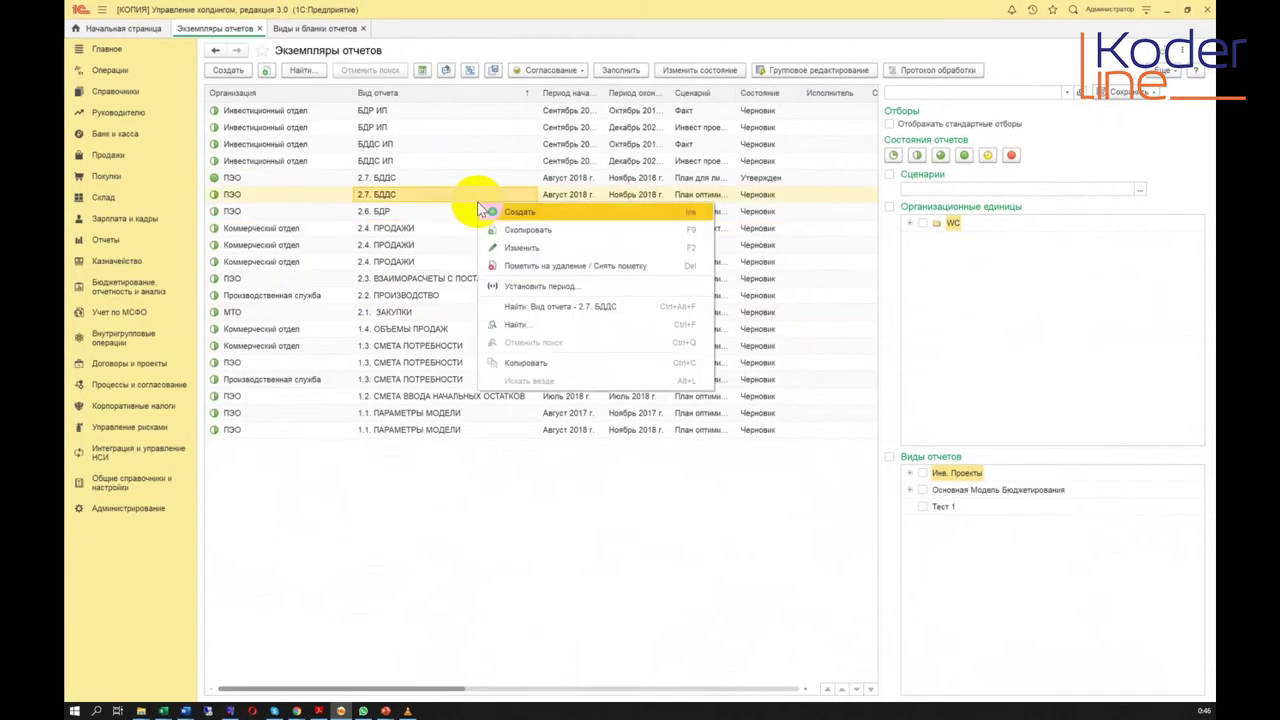
pyautogui.click(1160, 71)
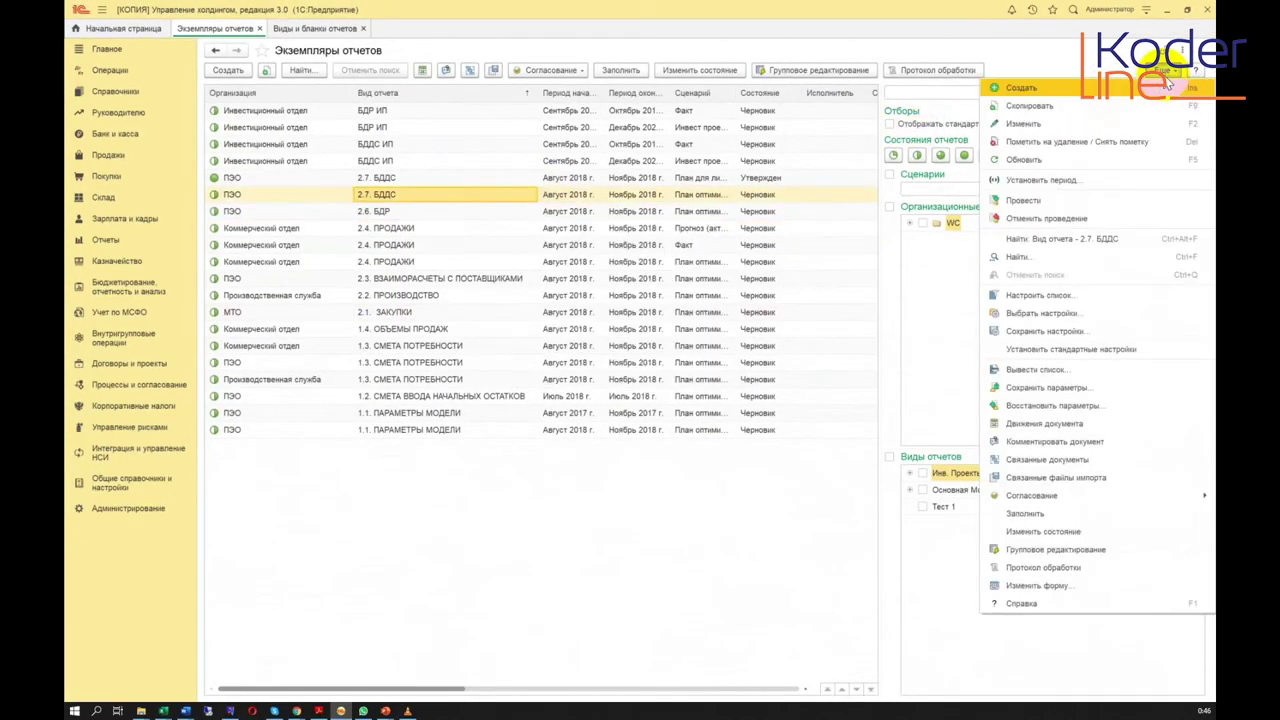
pyautogui.click(1037, 160)
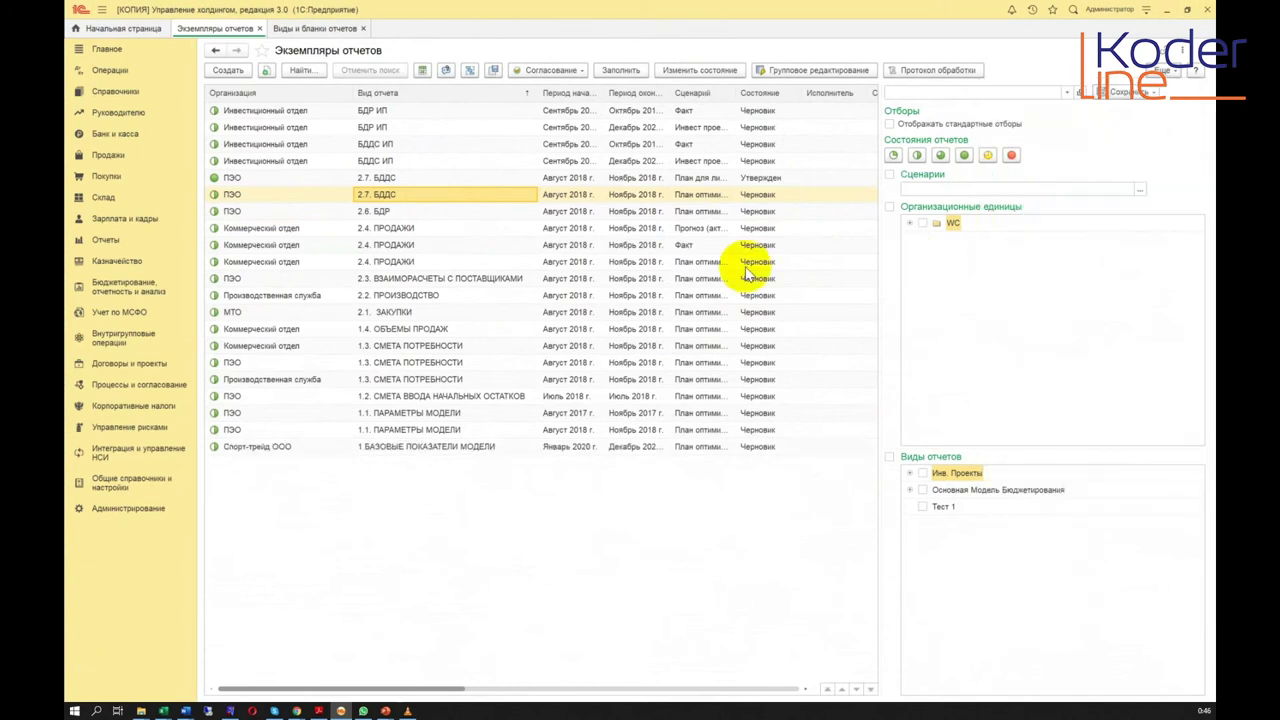
pyautogui.click(491, 443)
pyautogui.doubleClick(491, 451)
pyautogui.click(748, 448)
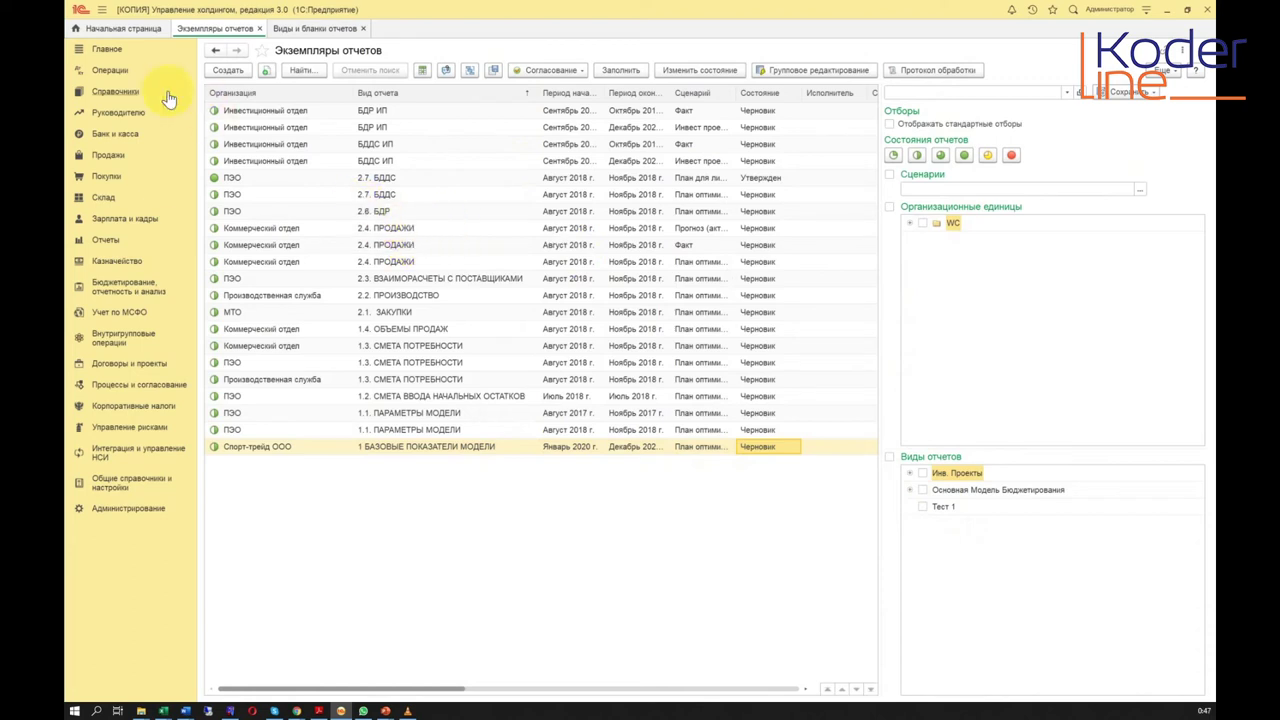
# Open the report type 1 БАЗОВЫЕ ПОКАЗАТЕЛИ МОДЕЛИ and review its row and column structure
pyautogui.click(315, 28)
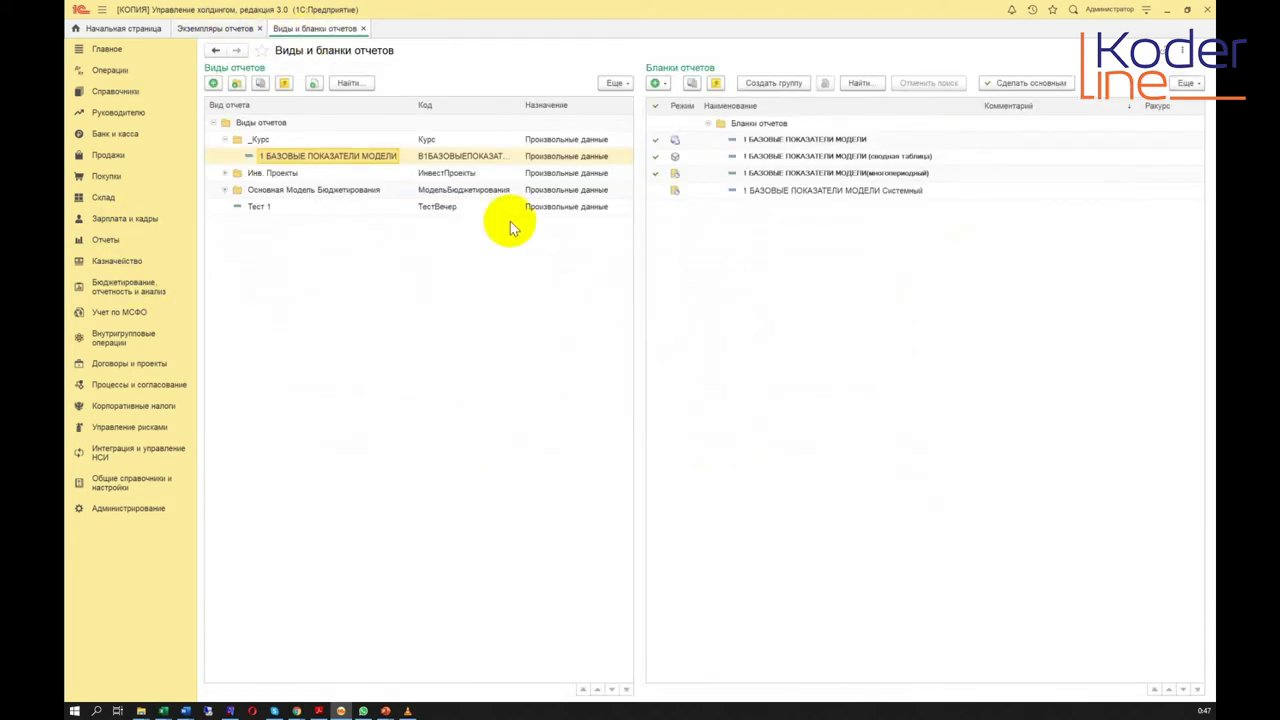
pyautogui.doubleClick(300, 158)
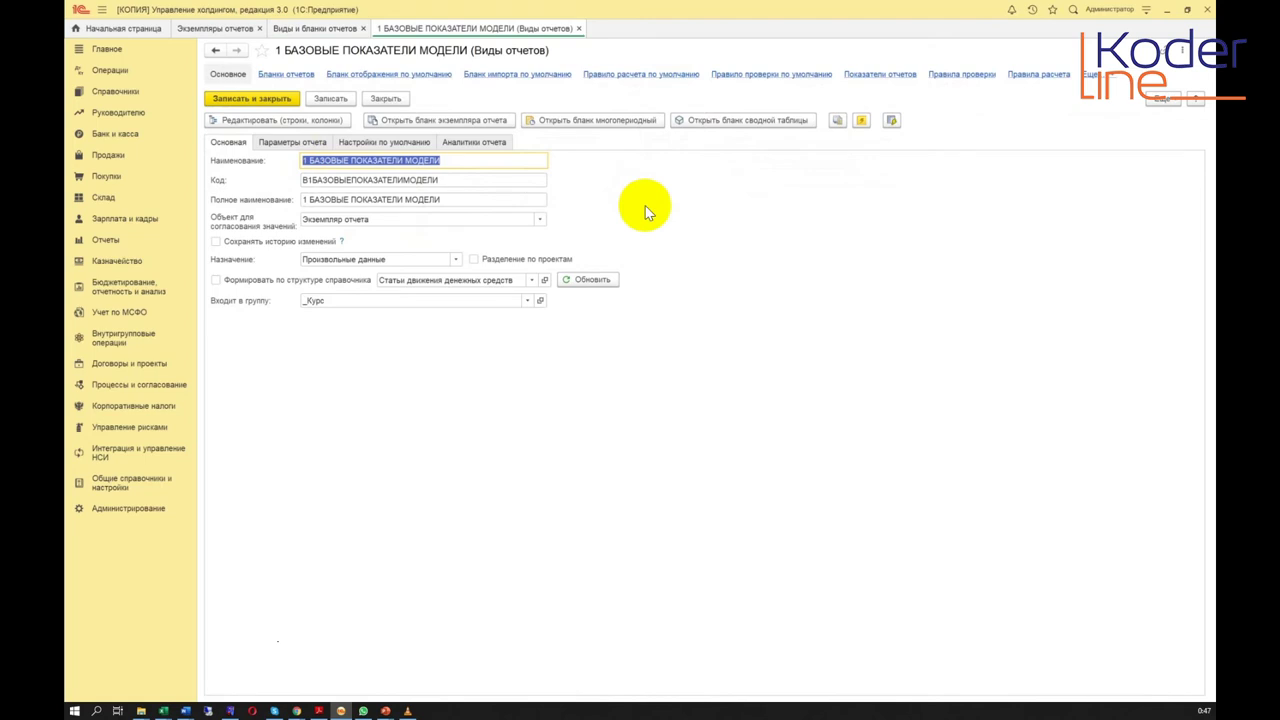
pyautogui.click(268, 120)
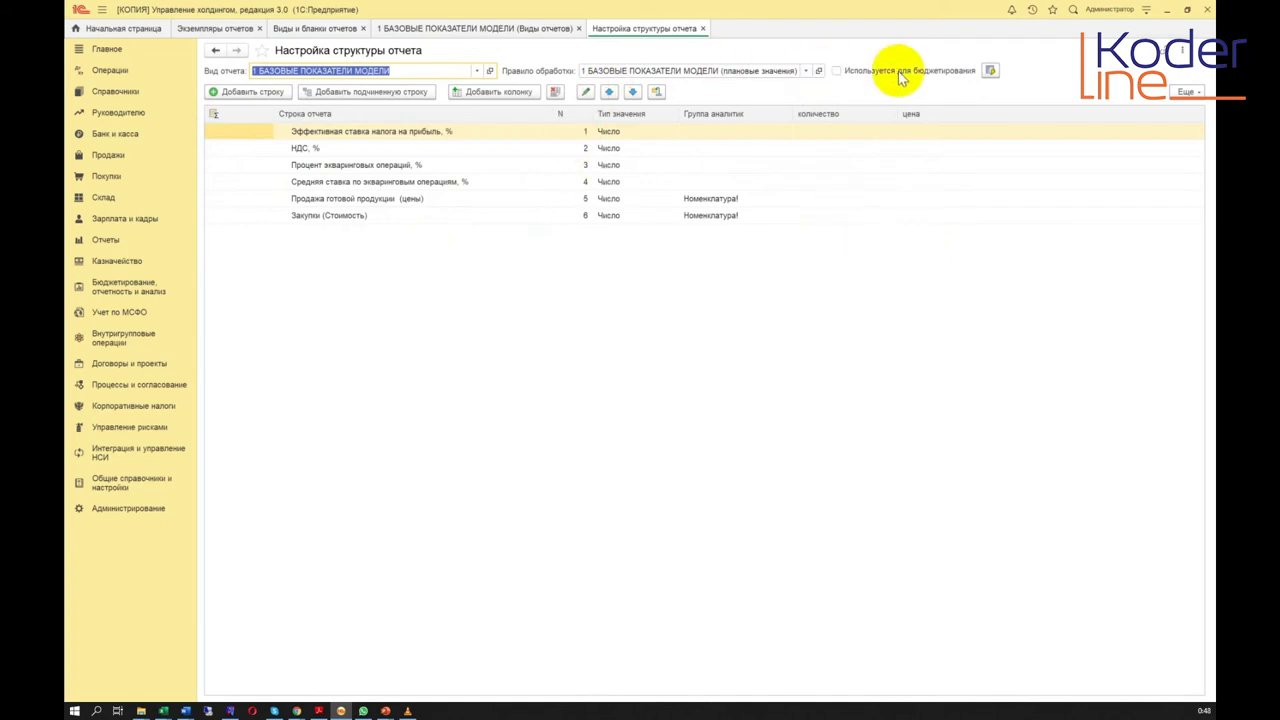
pyautogui.click(703, 28)
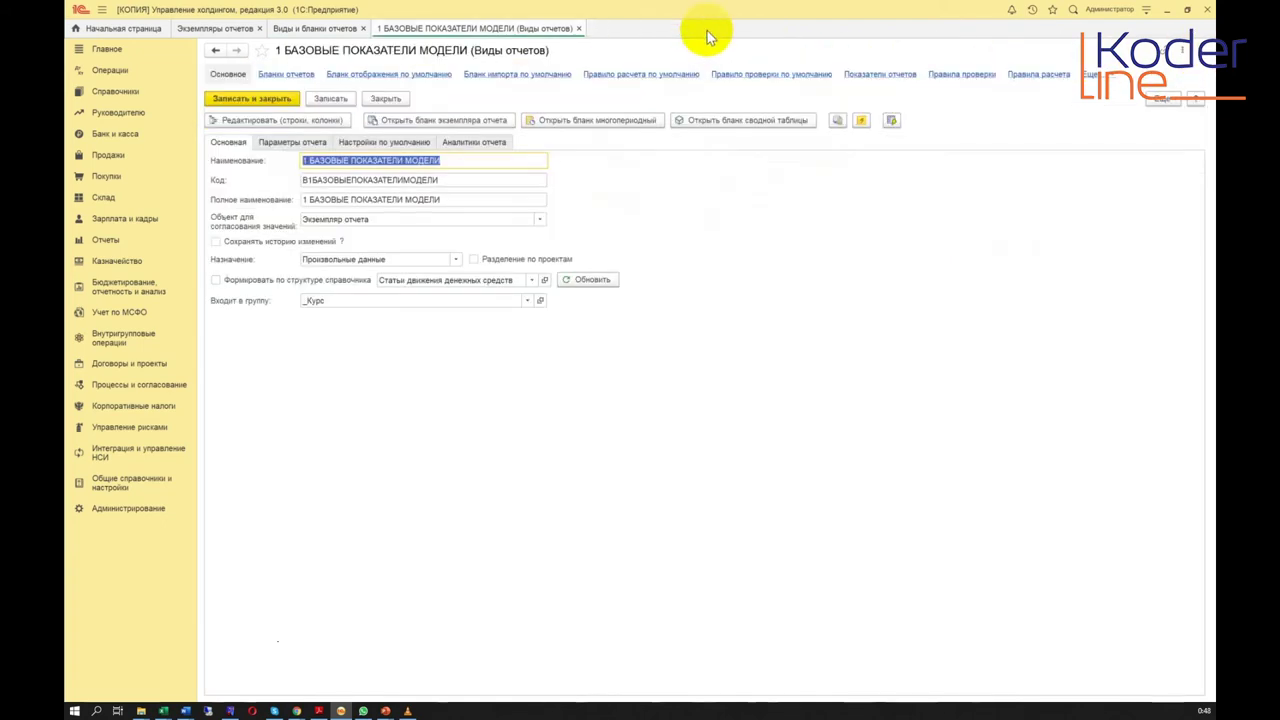
# Show the report type's indicators and open the indicator Продажа готовой продукции (цены) цена
pyautogui.click(876, 77)
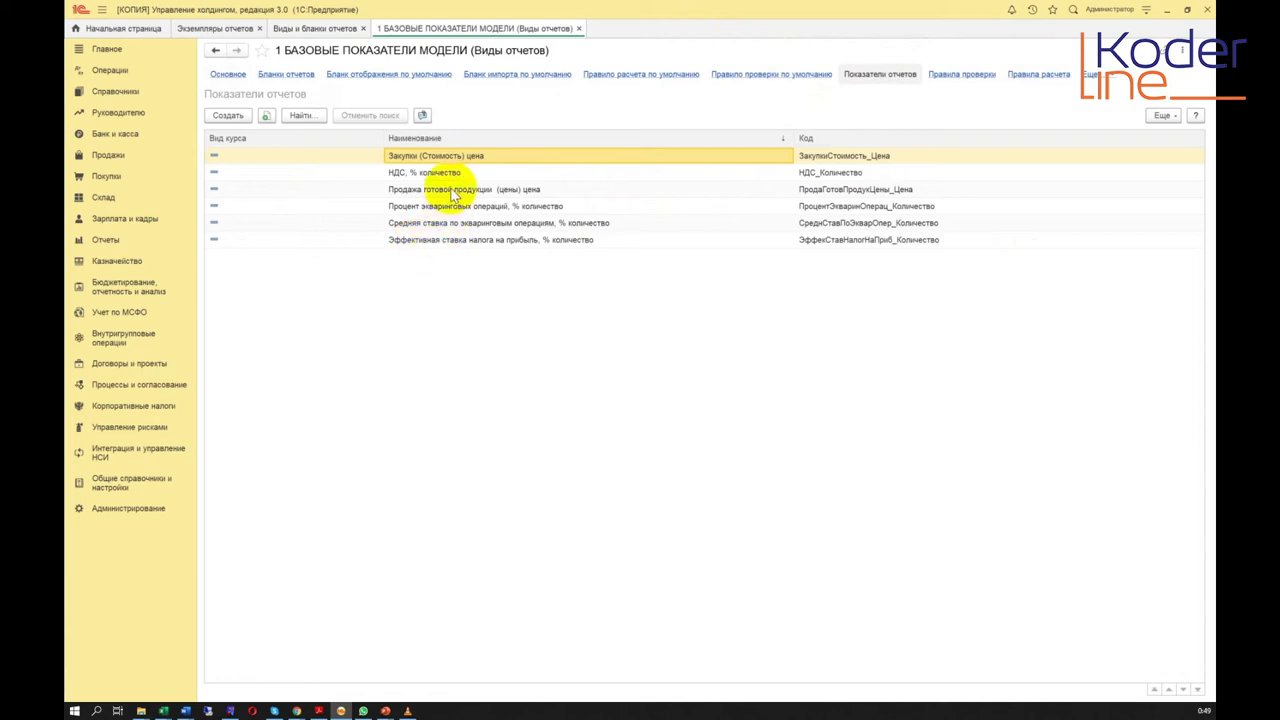
pyautogui.click(501, 190)
pyautogui.click(508, 171)
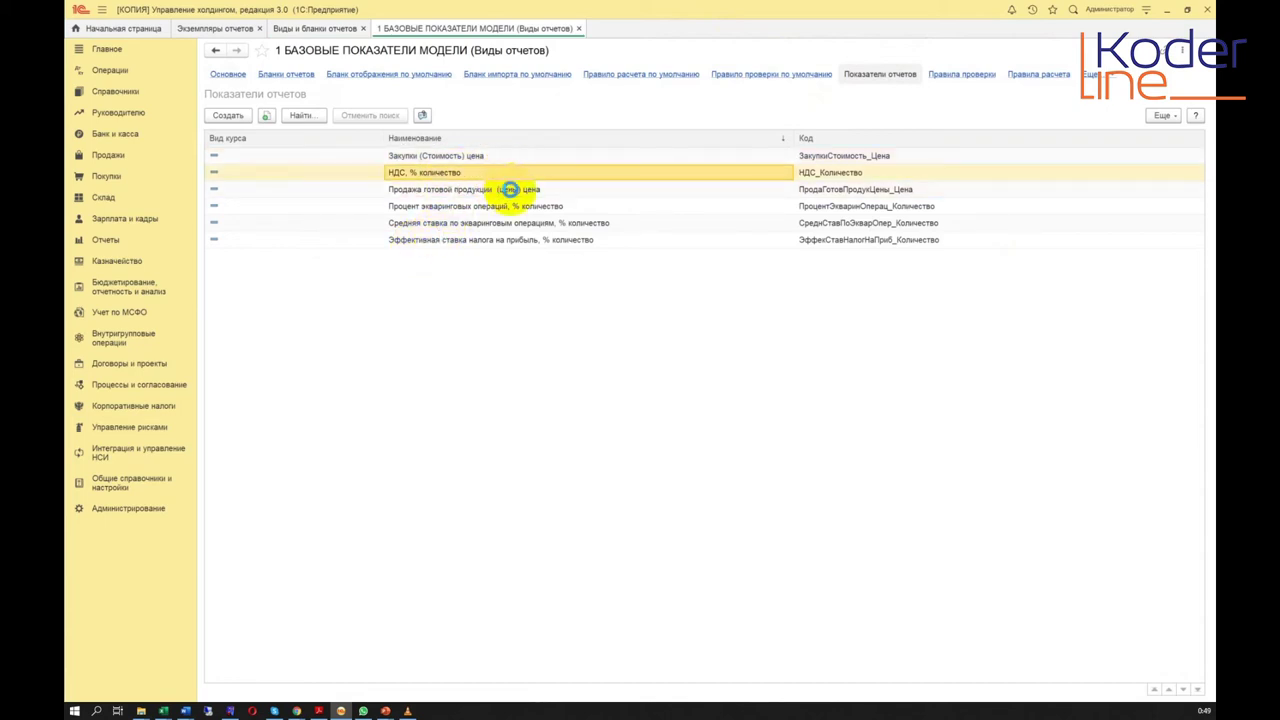
pyautogui.click(510, 191)
pyautogui.doubleClick(512, 195)
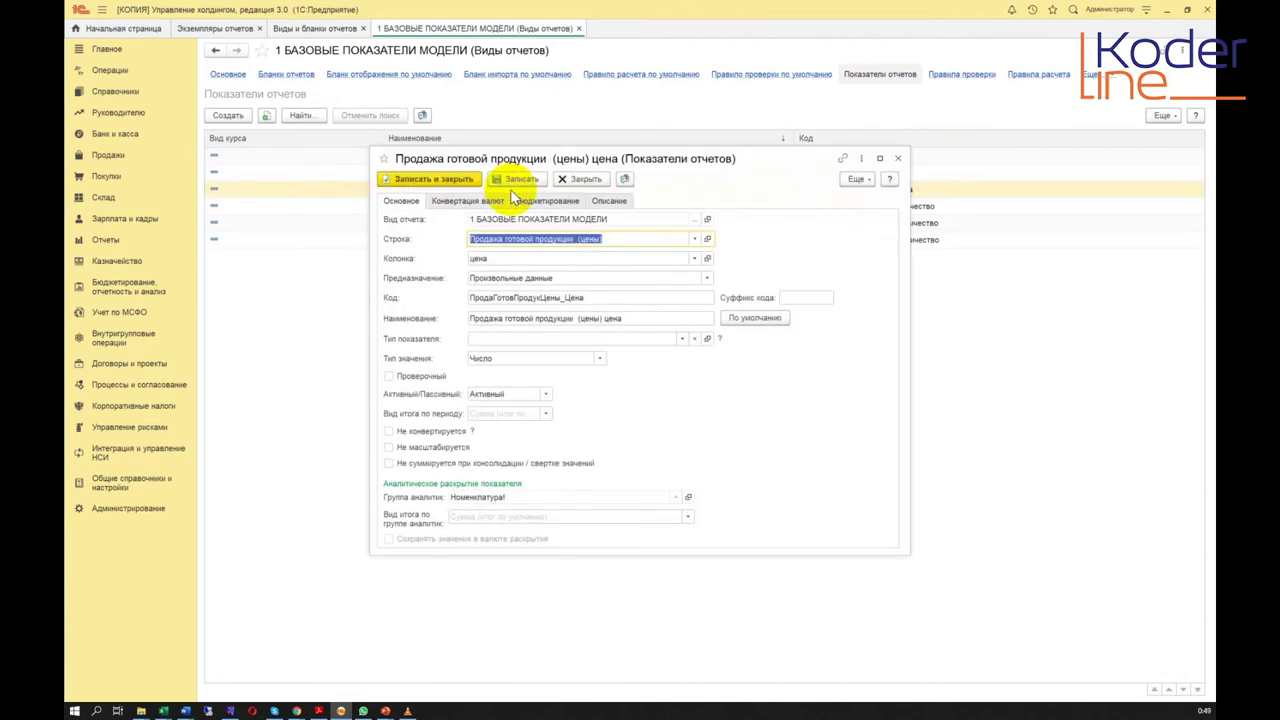
# Set the sales price indicator's Вид итога по группе аналитик to Итог по группе раскрытия не рассчитывается and save it
pyautogui.moveTo(663, 189); pyautogui.dragTo(670, 222)
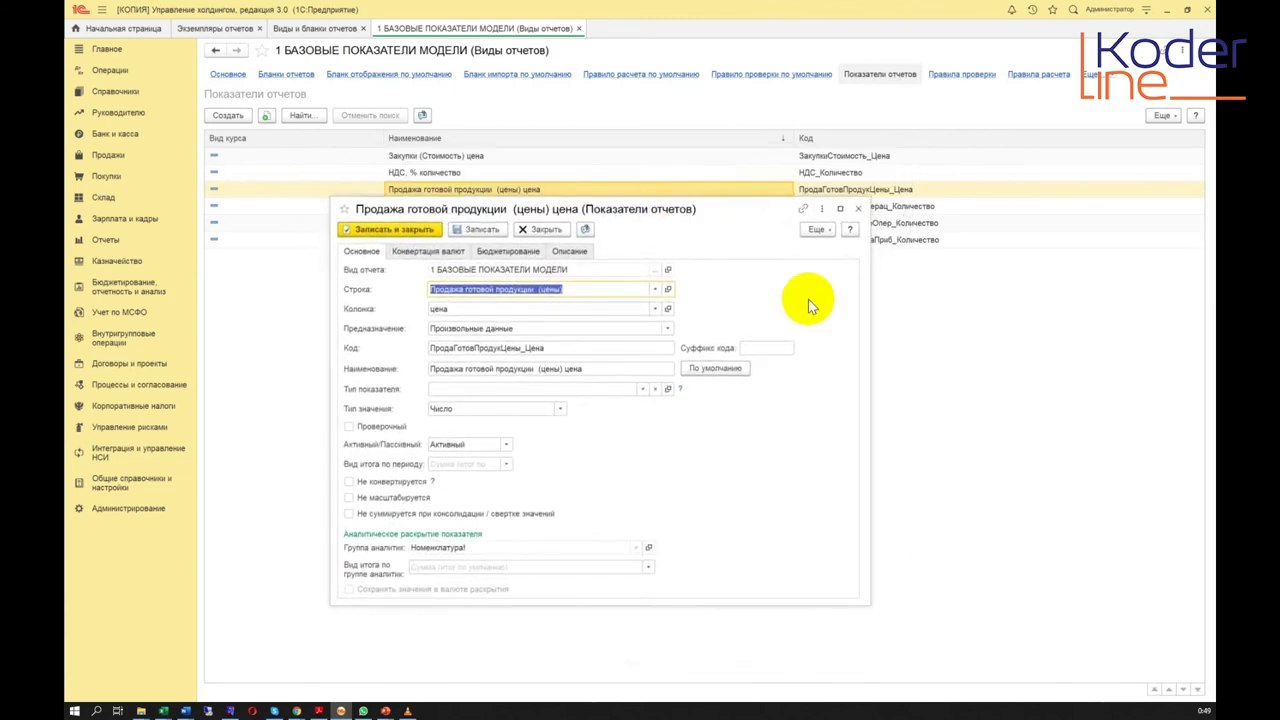
pyautogui.moveTo(868, 602); pyautogui.dragTo(887, 620)
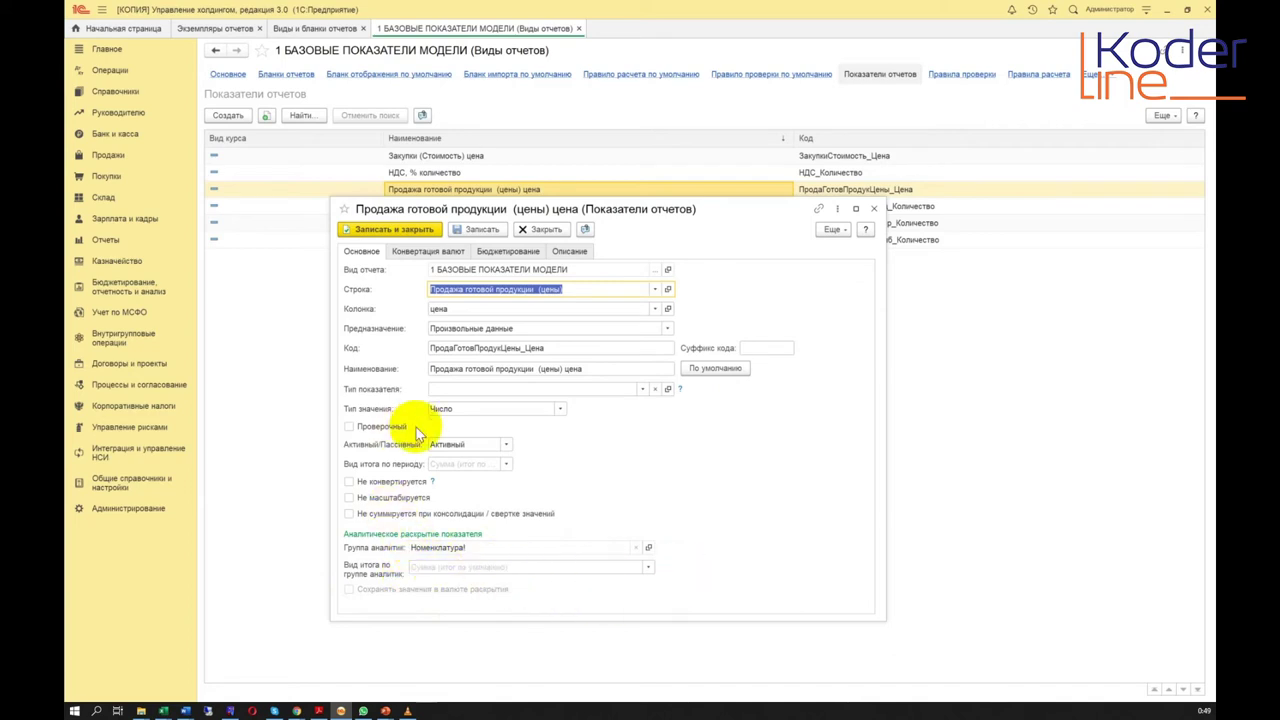
pyautogui.click(650, 570)
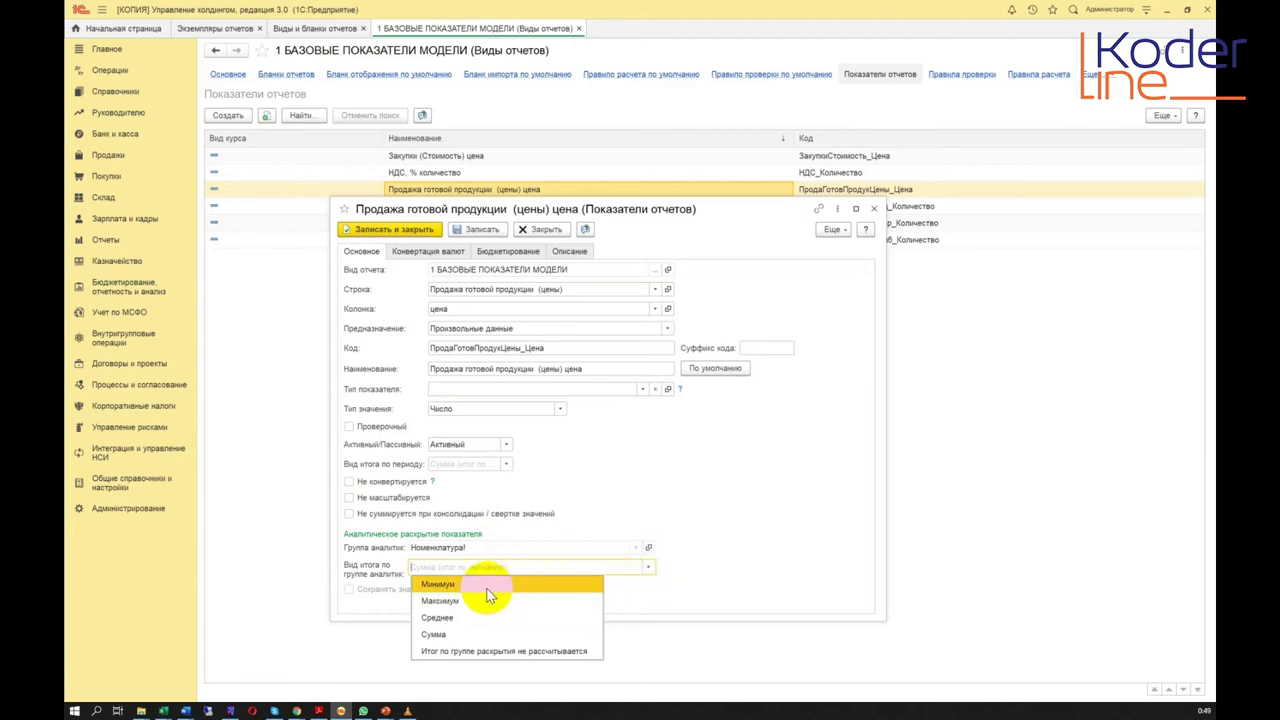
pyautogui.click(513, 652)
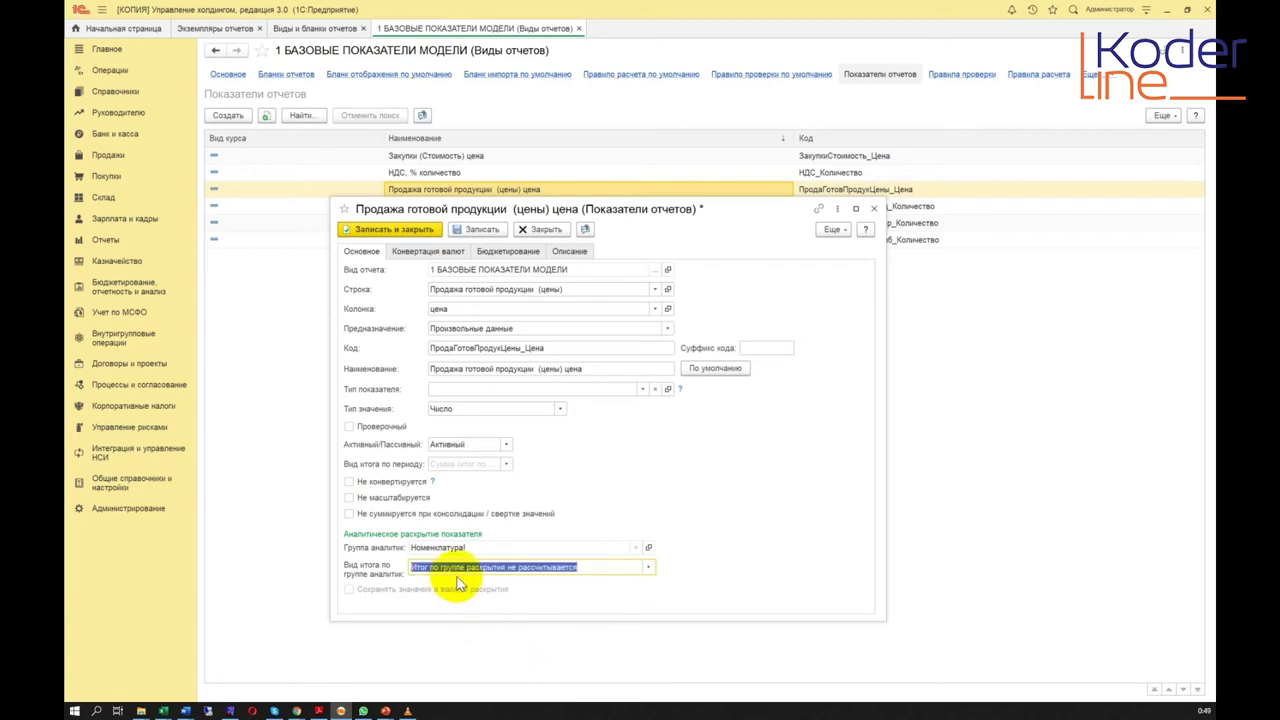
pyautogui.click(409, 231)
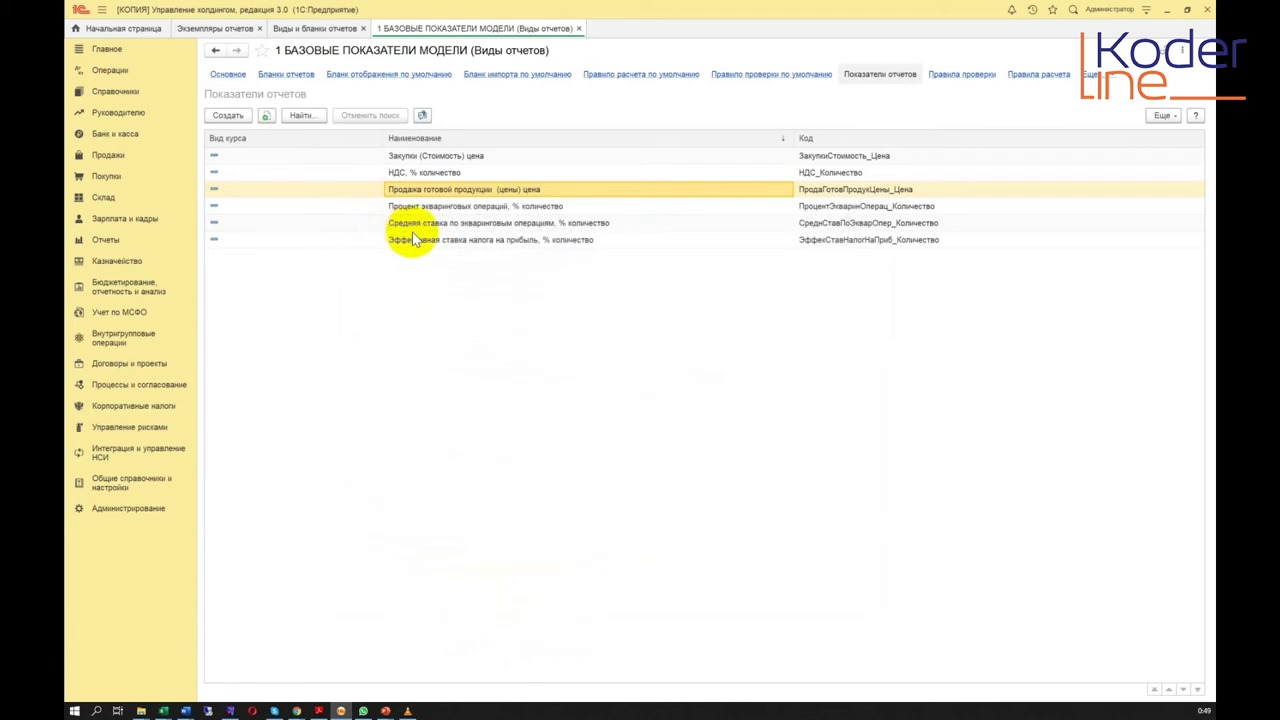
# Set the Вид итога по группе аналитик of the indicator Закупки (Стоимость) цена to Итог по группе раскрытия не рассчитывается and save it
pyautogui.doubleClick(435, 158)
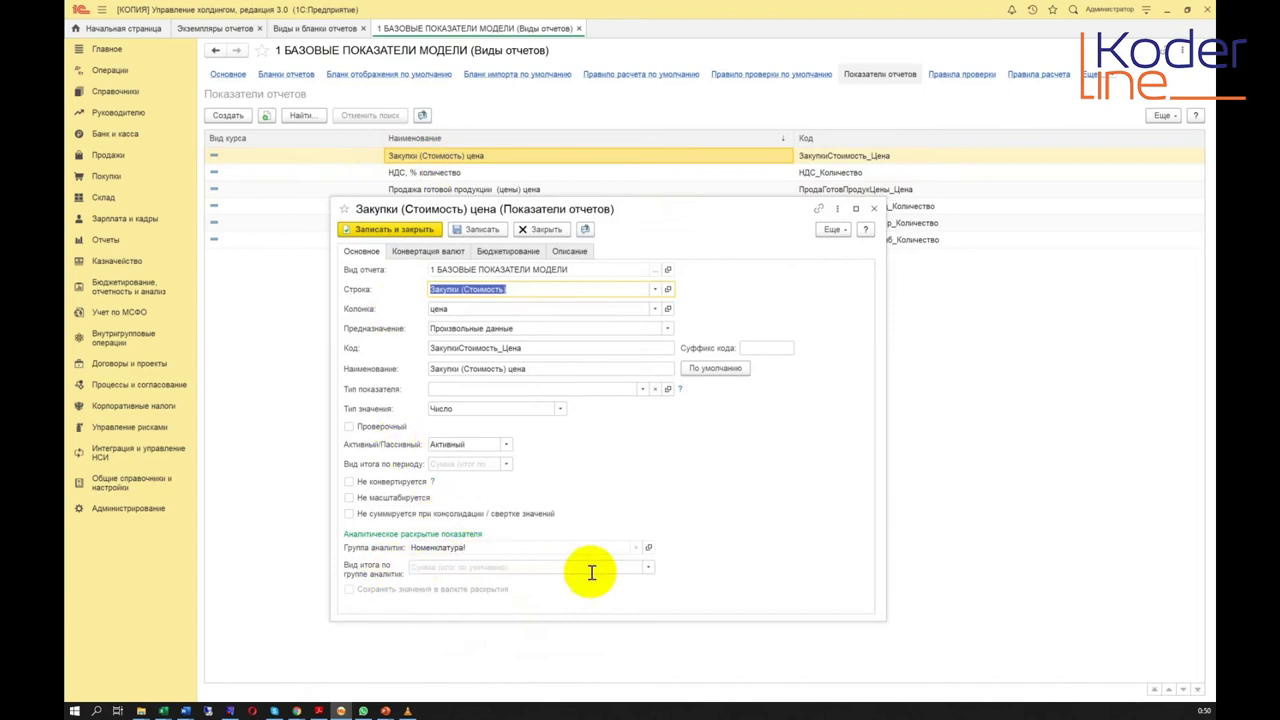
pyautogui.click(648, 567)
pyautogui.click(430, 651)
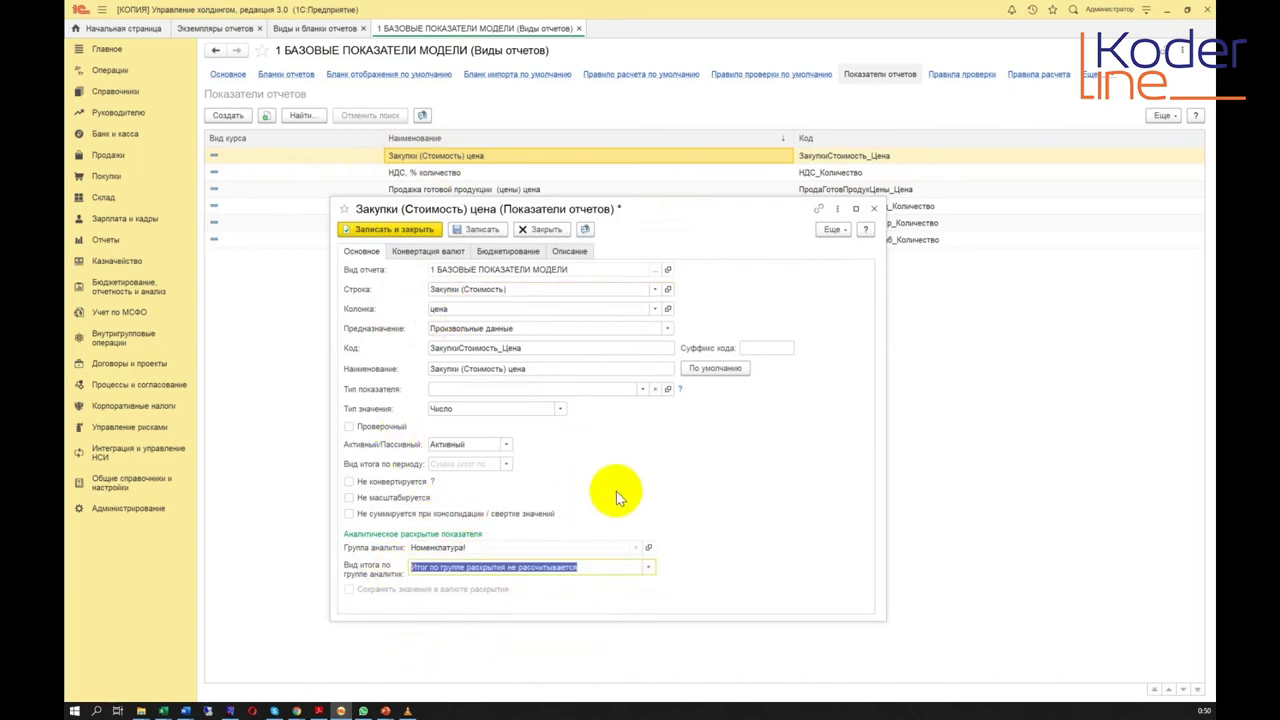
pyautogui.click(414, 229)
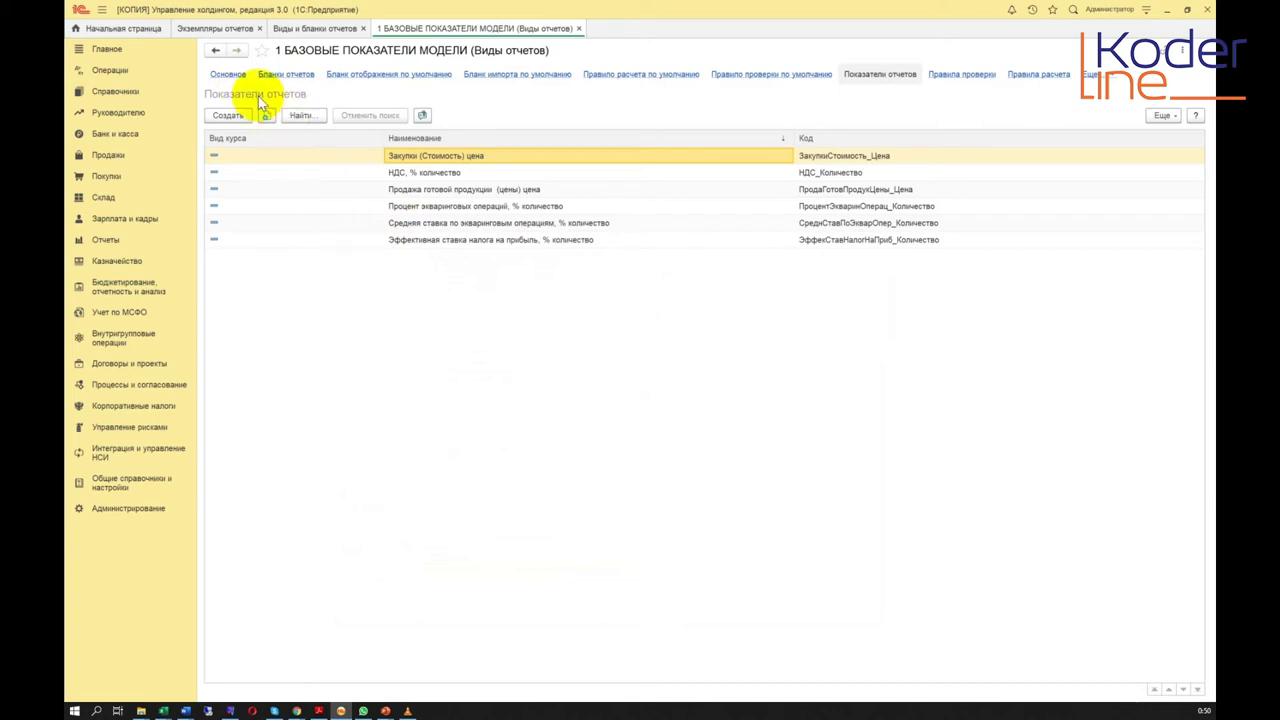
# Return to the main form of the report type 1 БАЗОВЫЕ ПОКАЗАТЕЛИ МОДЕЛИ, then save and close it
pyautogui.click(226, 75)
pyautogui.click(285, 98)
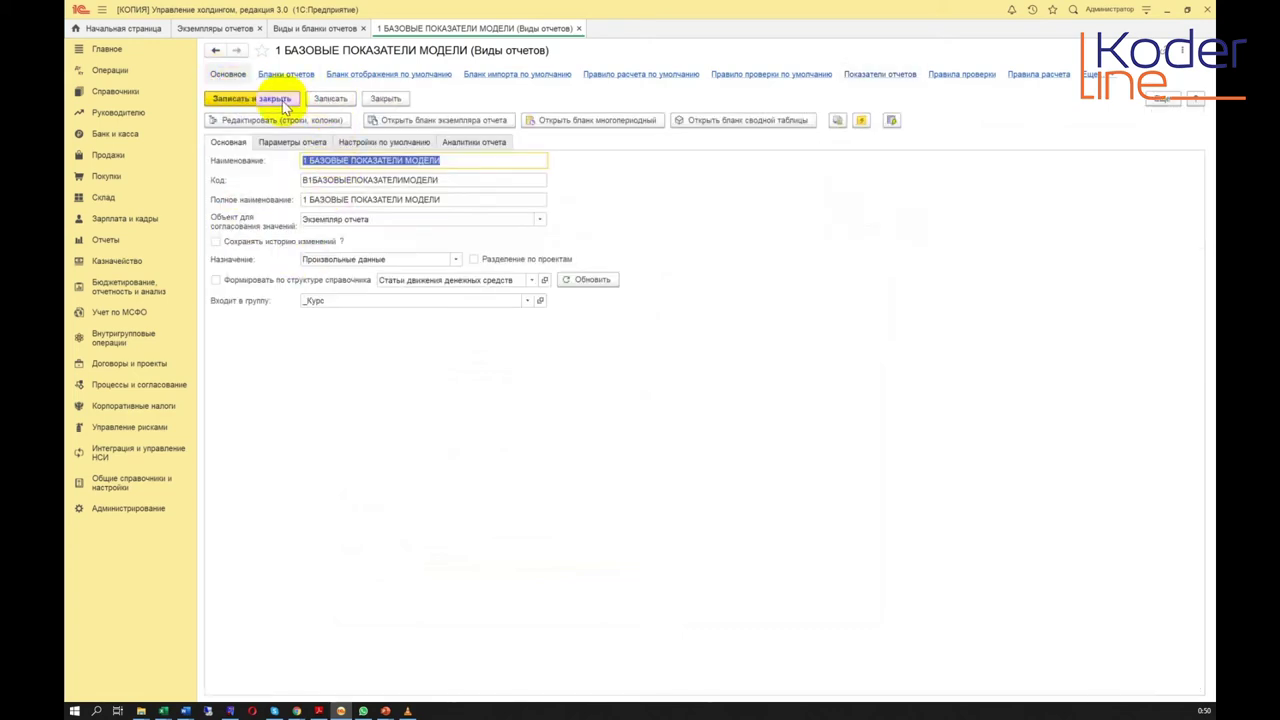
pyautogui.click(285, 98)
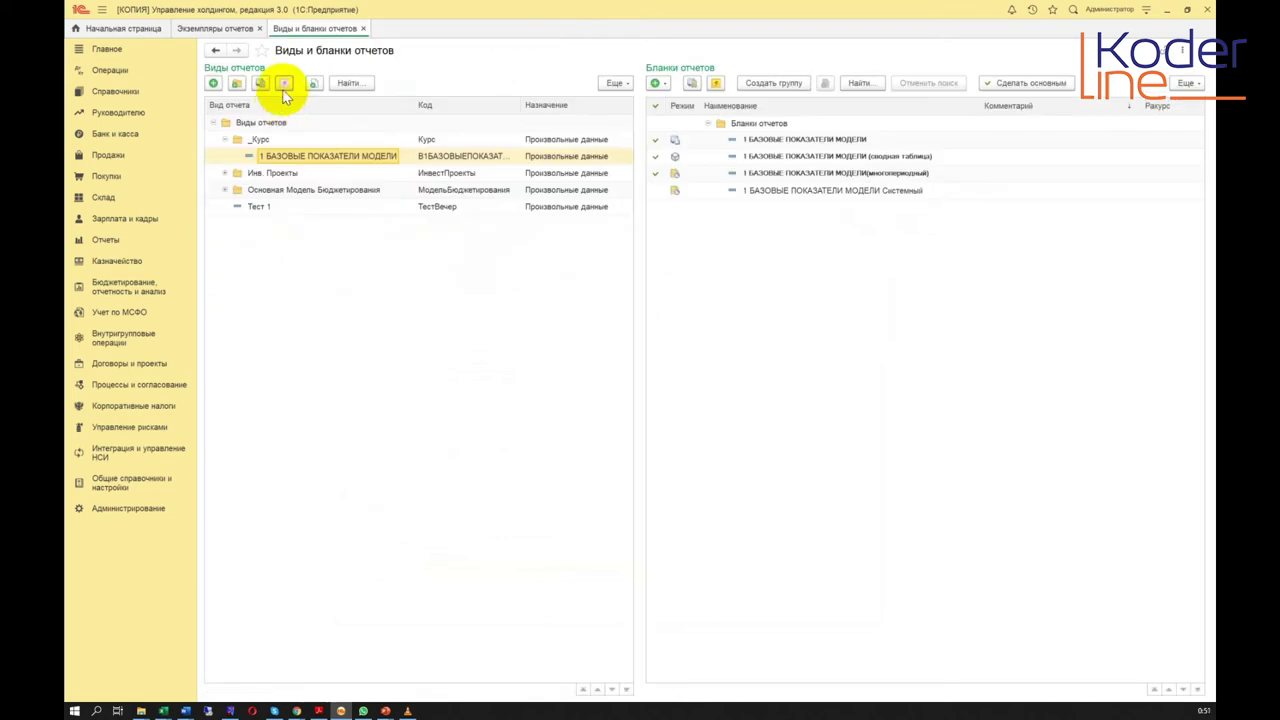
# Close the open Экземпляры отчетов list and reopen it from the budgeting, reporting and analysis section
pyautogui.click(213, 32)
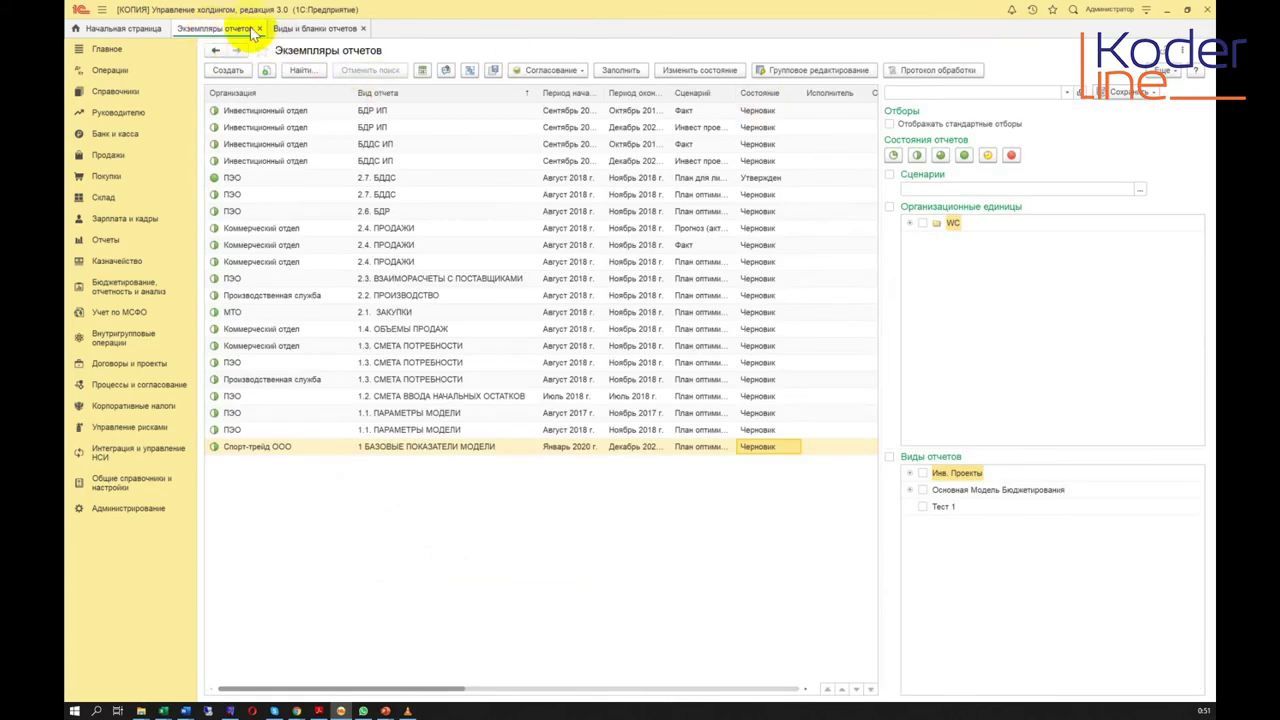
pyautogui.click(259, 28)
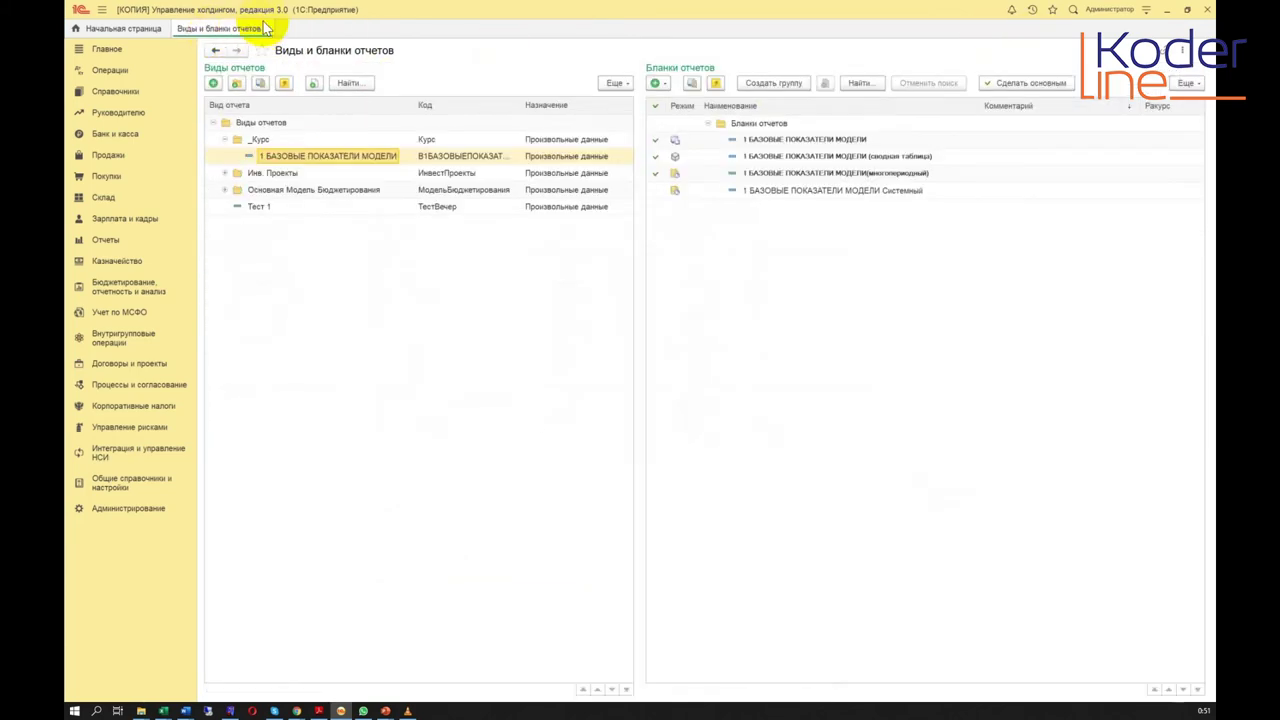
pyautogui.click(125, 292)
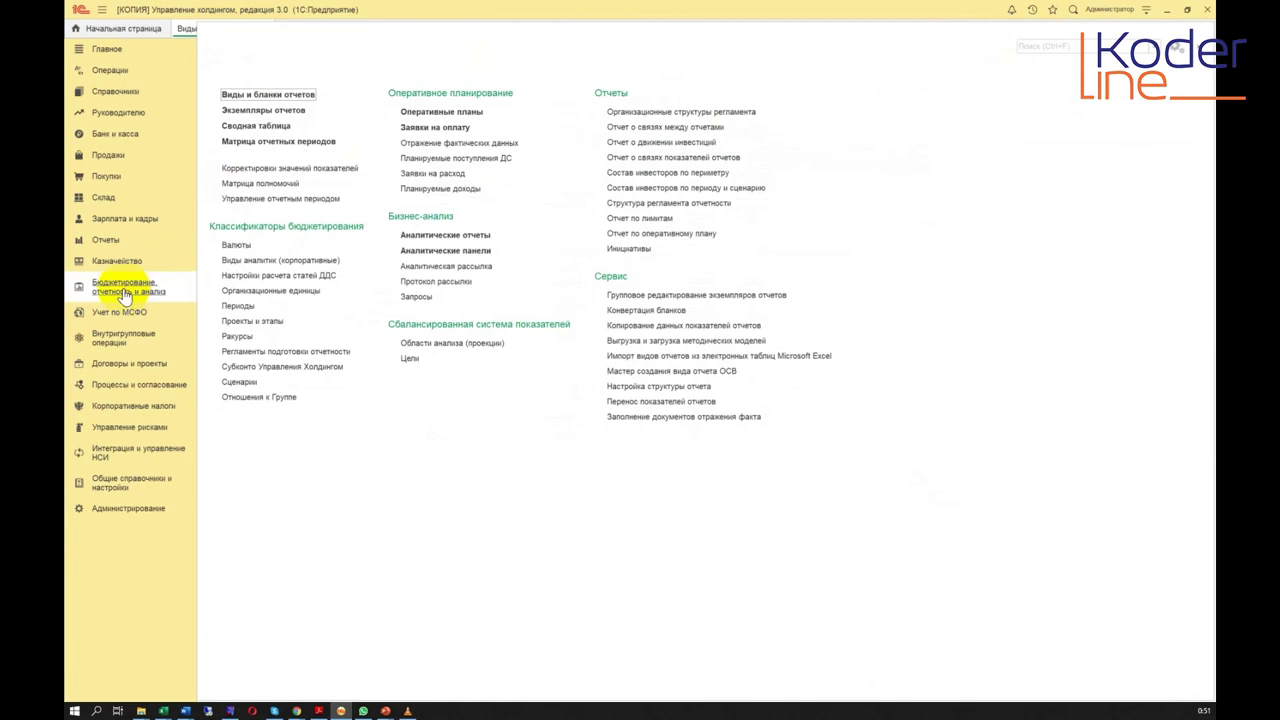
pyautogui.click(270, 110)
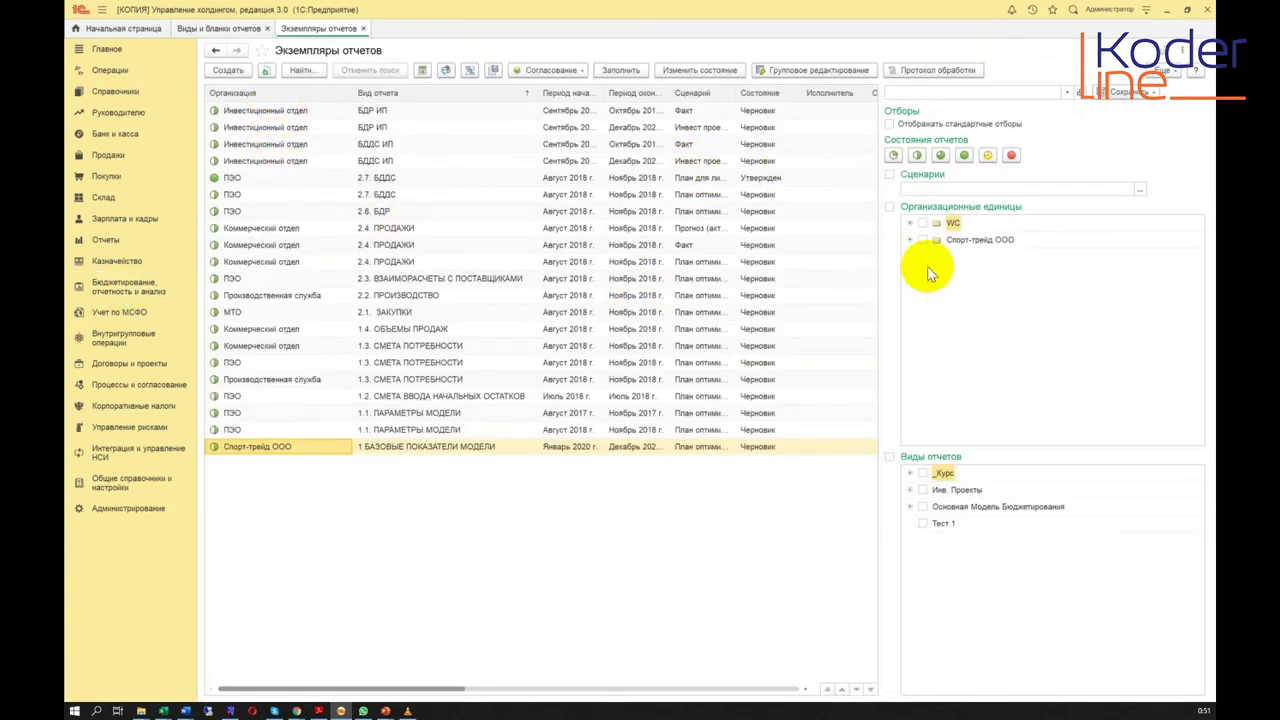
# Filter the report instances by organizational unit Спорт-трейд ООО and try to open its 1 БАЗОВЫЕ ПОКАЗАТЕЛИ МОДЕЛИ instance
pyautogui.click(890, 207)
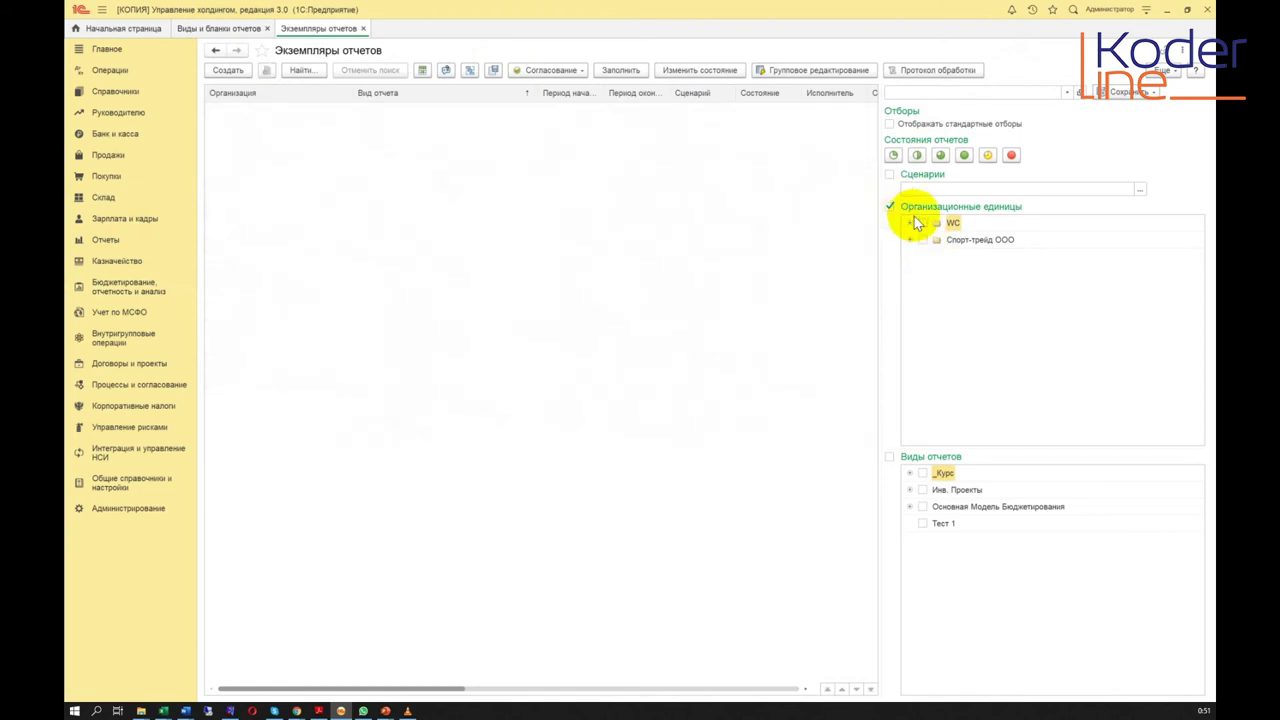
pyautogui.click(922, 241)
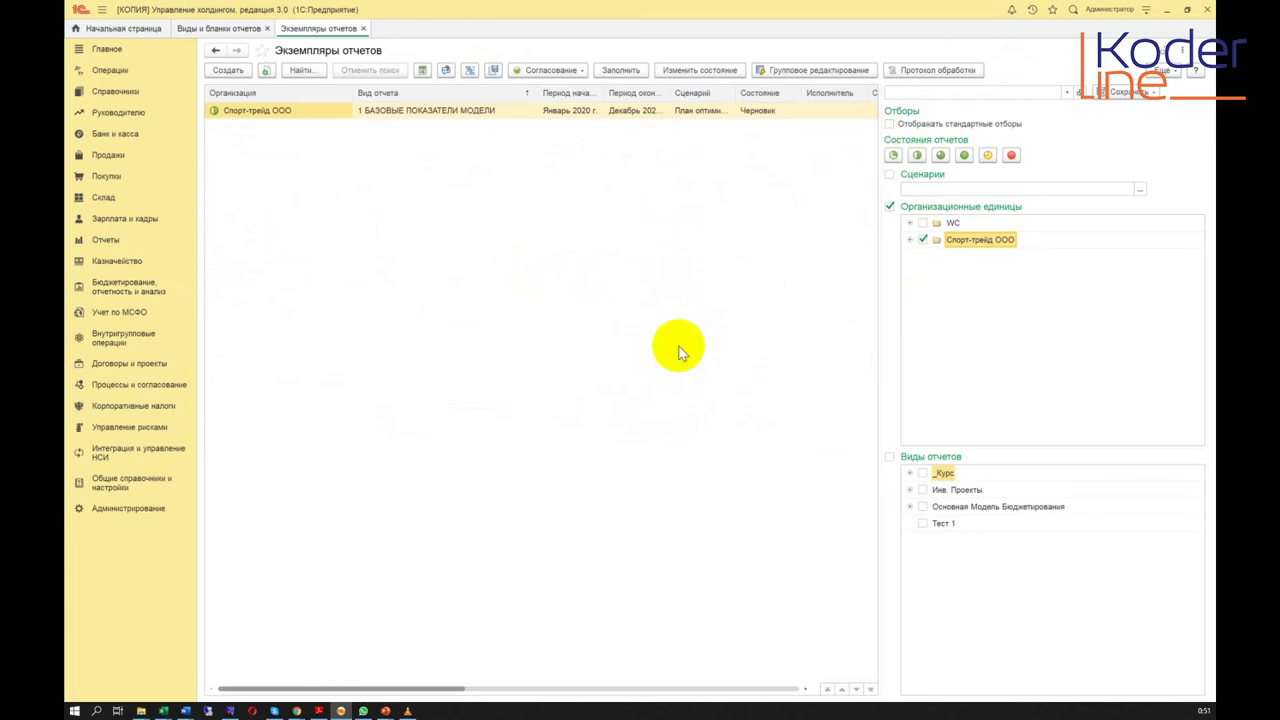
pyautogui.click(398, 112)
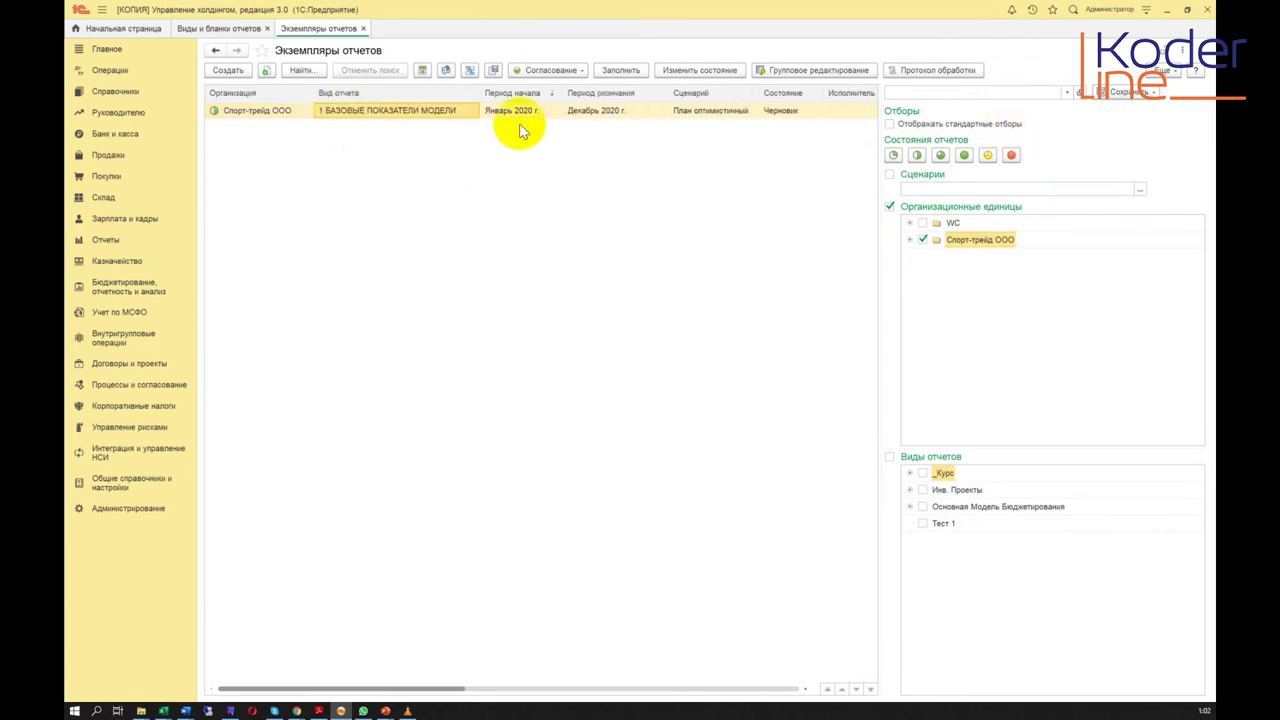
pyautogui.doubleClick(346, 108)
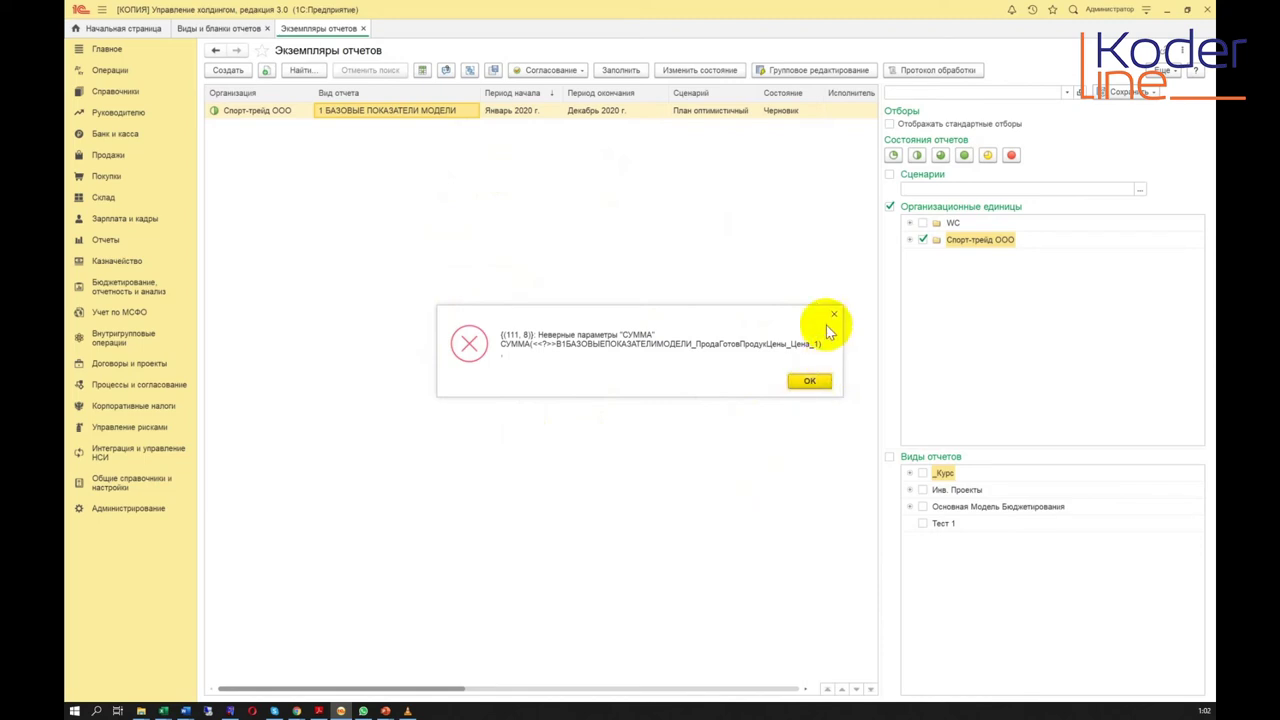
pyautogui.click(810, 384)
# Make 1 БАЗОВЫЕ ПОКАЗАТЕЛИ МОДЕЛИ(многопериодный) the main multi-period blank of the report type
pyautogui.click(224, 32)
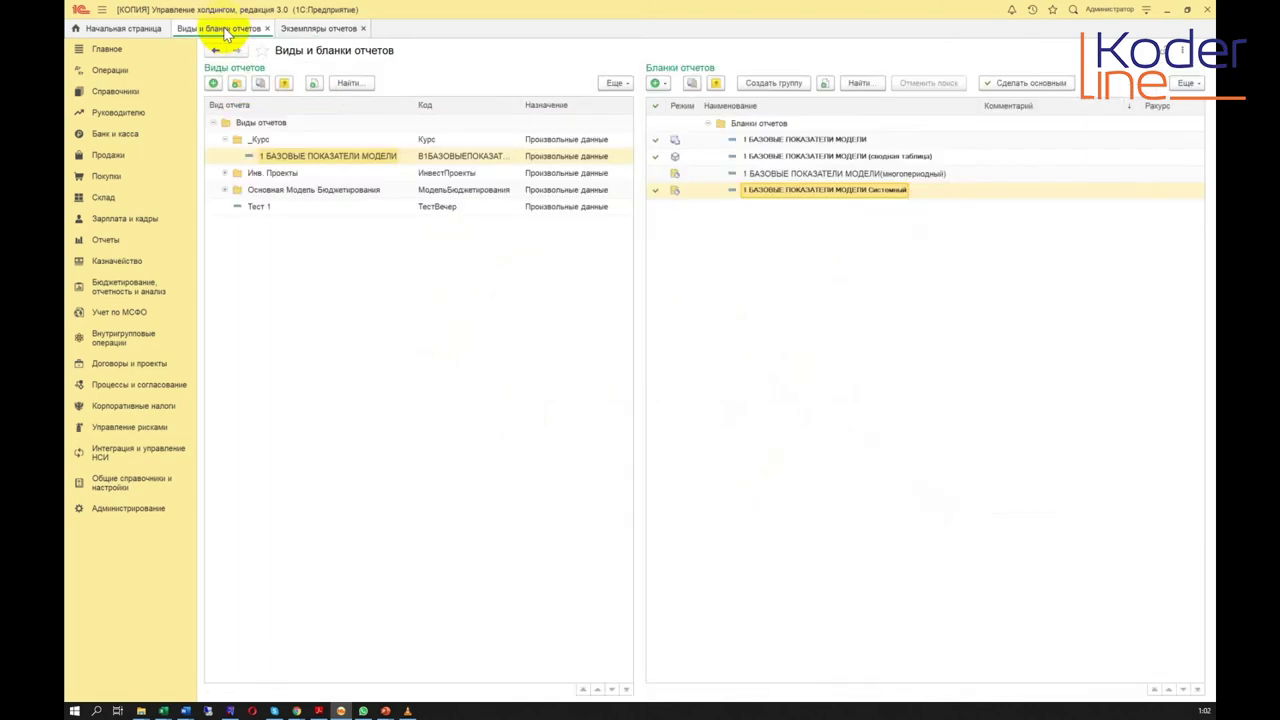
pyautogui.click(764, 174)
pyautogui.click(1024, 82)
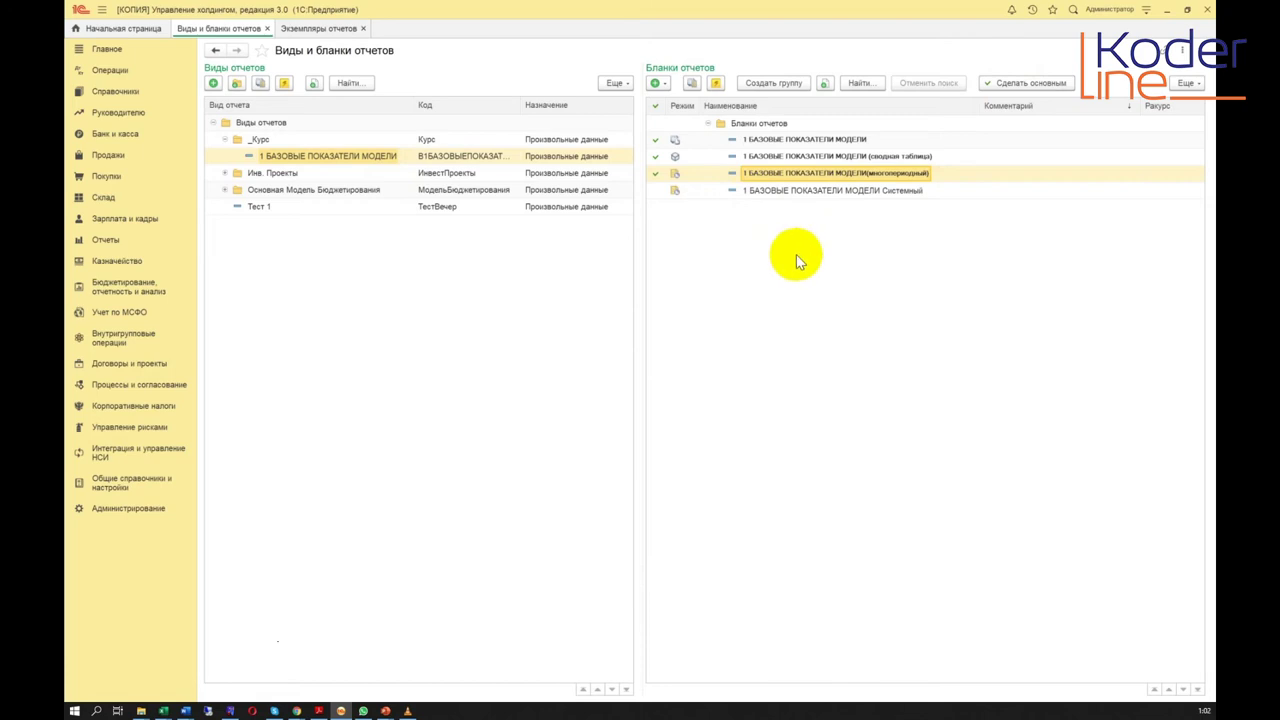
pyautogui.click(316, 28)
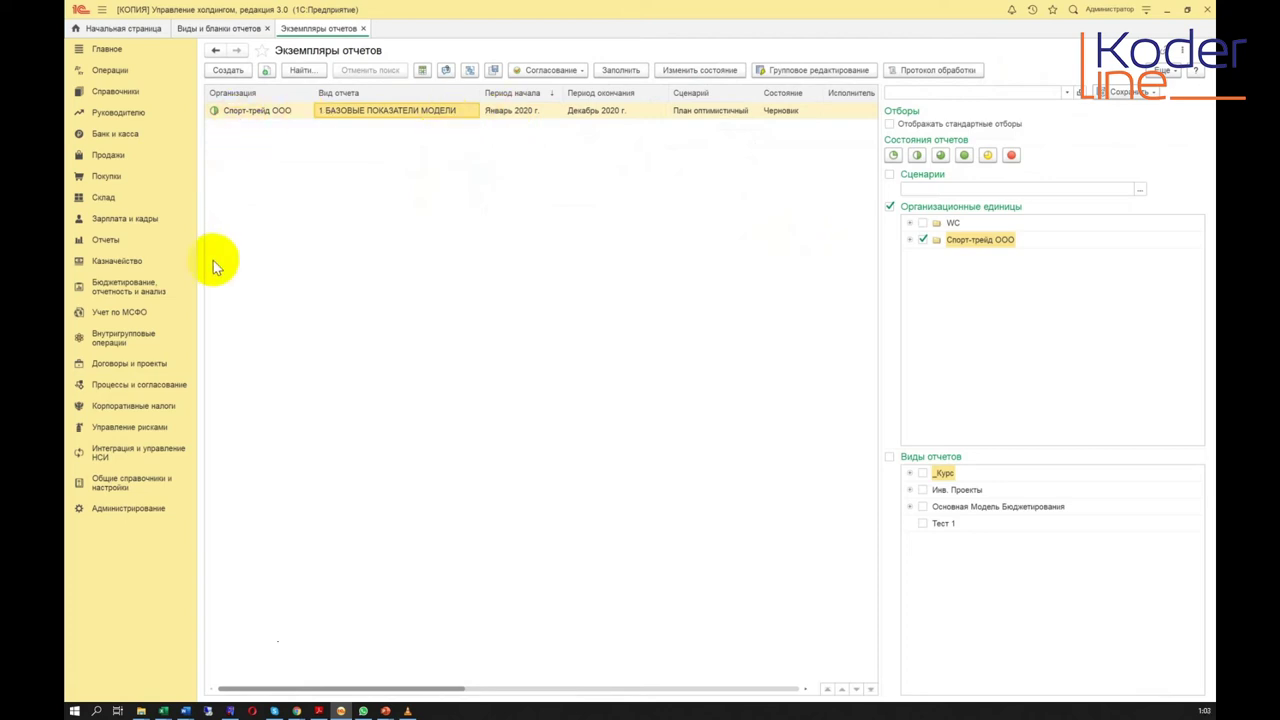
pyautogui.click(210, 29)
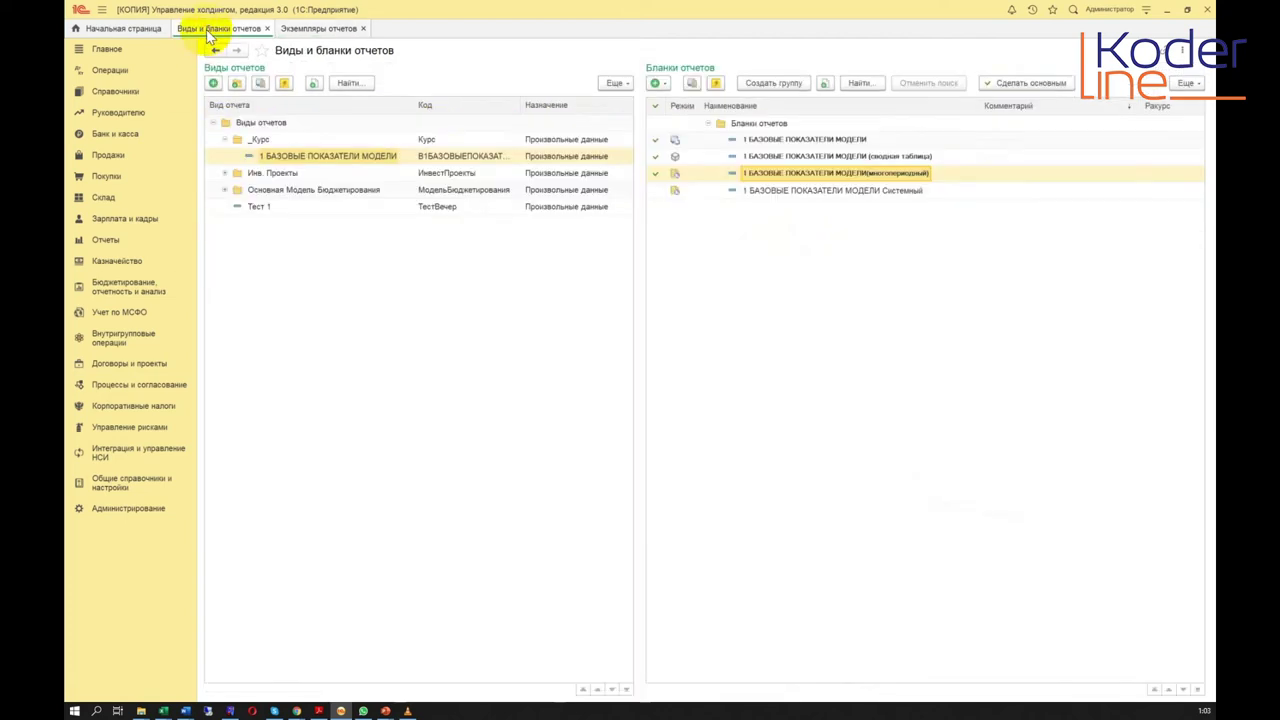
# Clear the price cells of the Продажа готовой продукции (цены) and Закупки (Стоимость) total rows in the multi-period blank, then save and close it
pyautogui.click(805, 160)
pyautogui.doubleClick(806, 174)
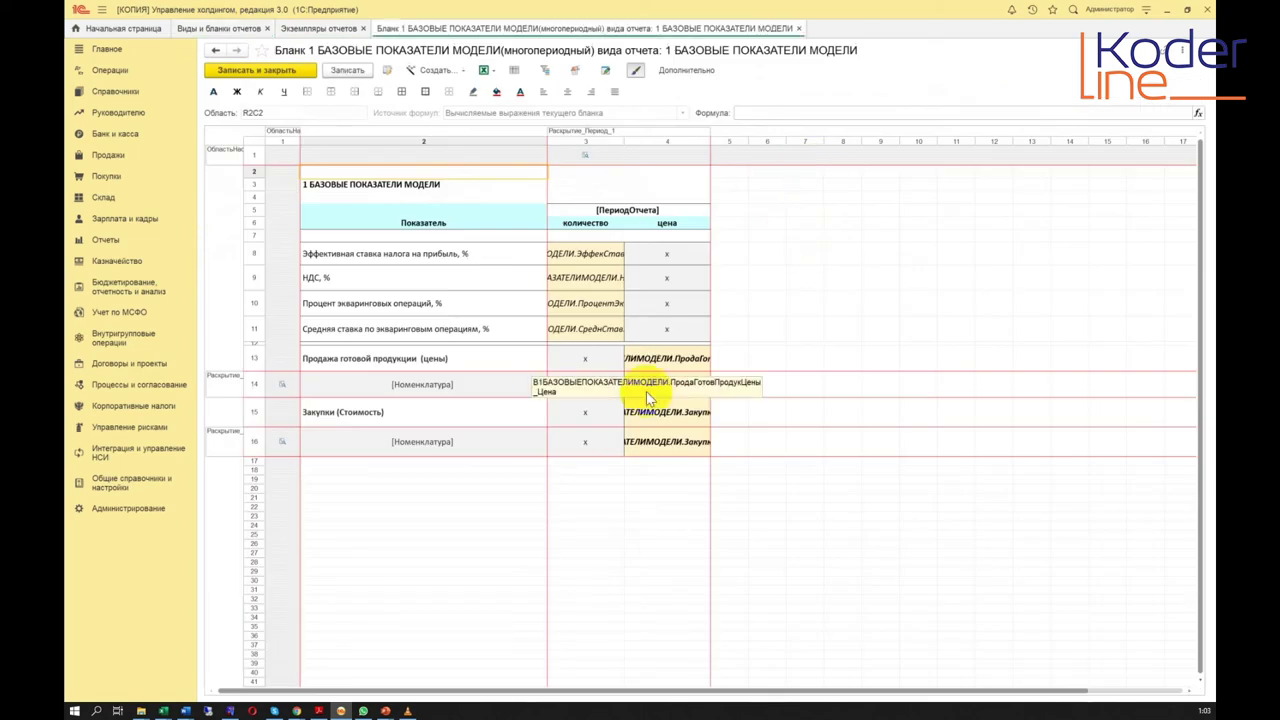
pyautogui.click(695, 362)
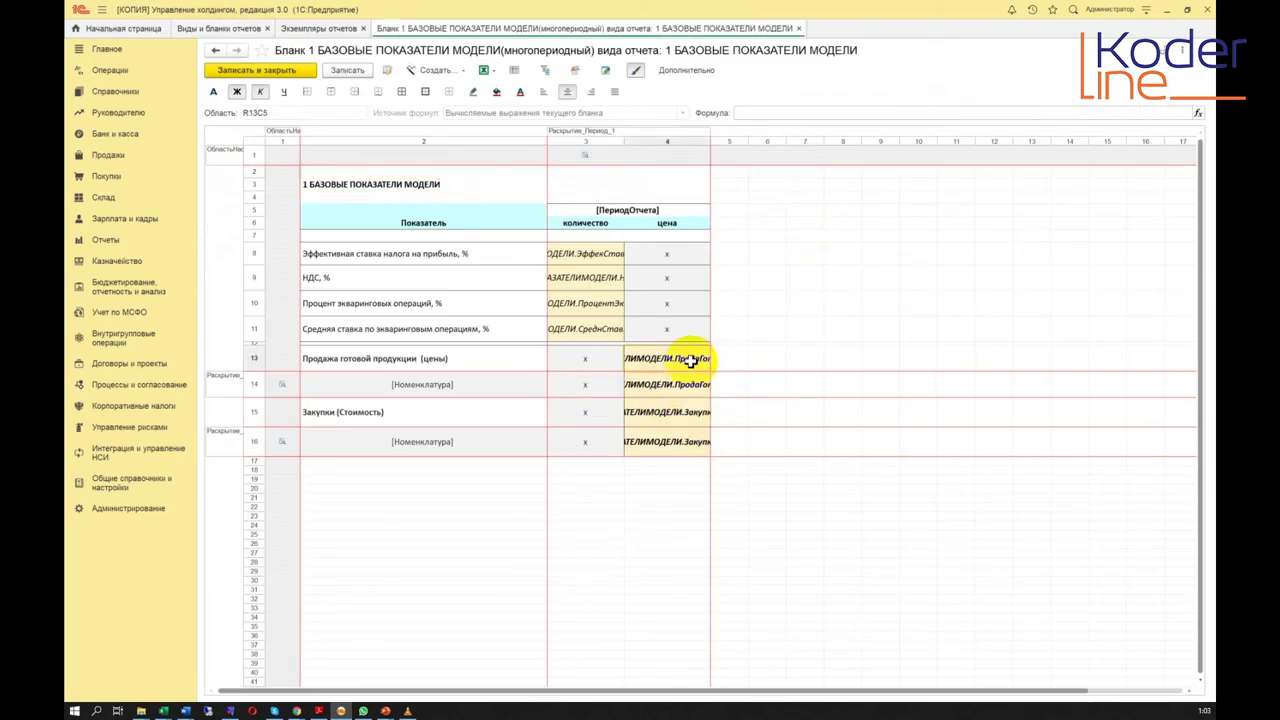
pyautogui.click(687, 380)
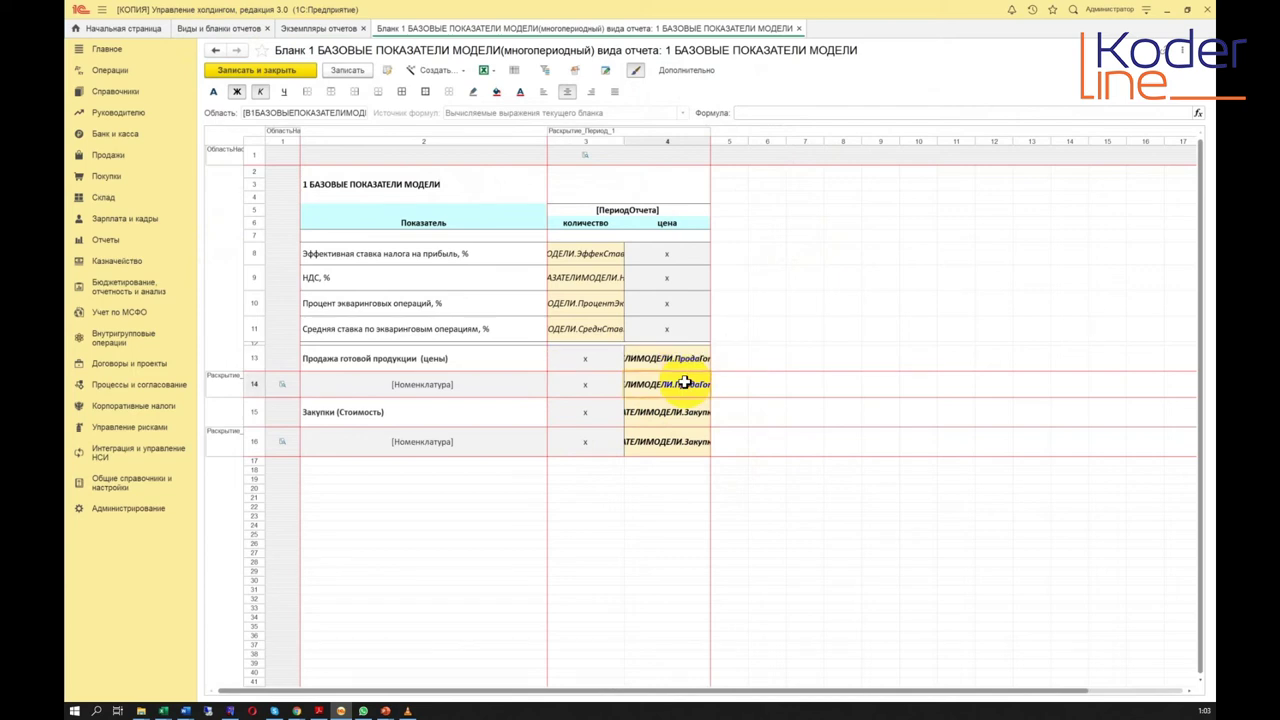
pyautogui.click(675, 358)
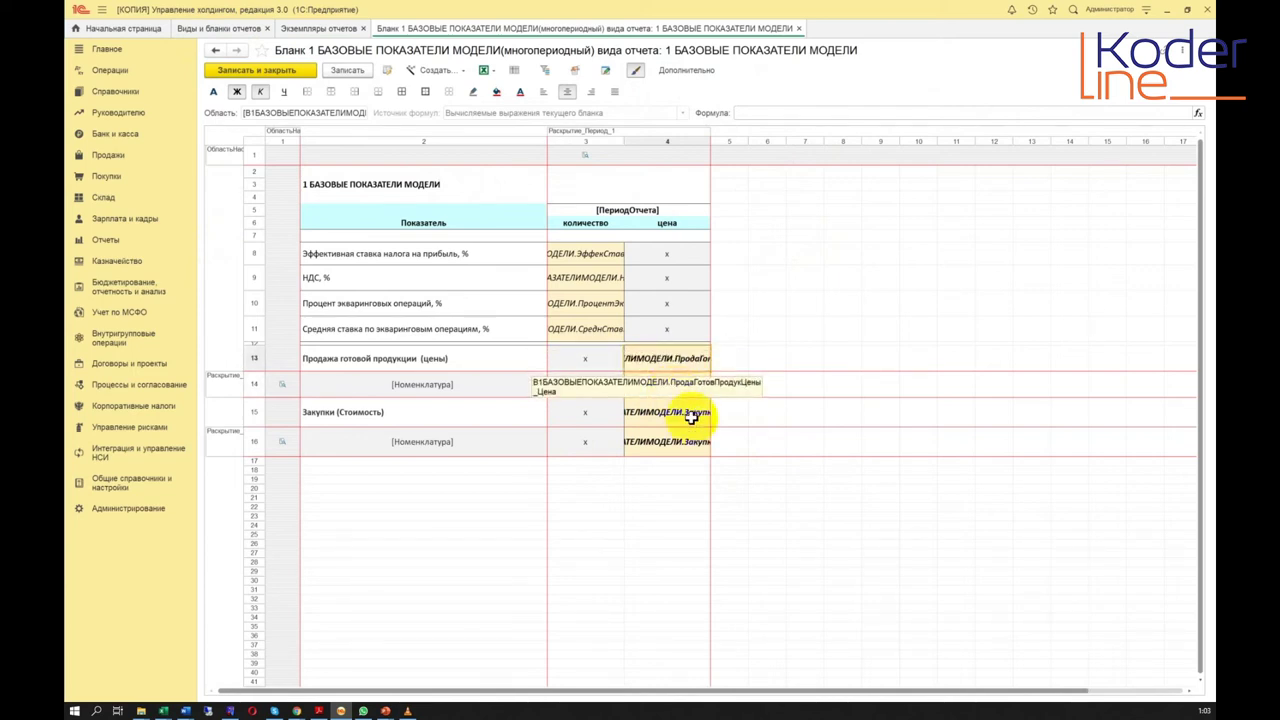
pyautogui.click(588, 359)
pyautogui.click(759, 358)
pyautogui.click(667, 358)
pyautogui.press('Delete')
pyautogui.click(697, 412)
pyautogui.press('Delete')
pyautogui.click(612, 360)
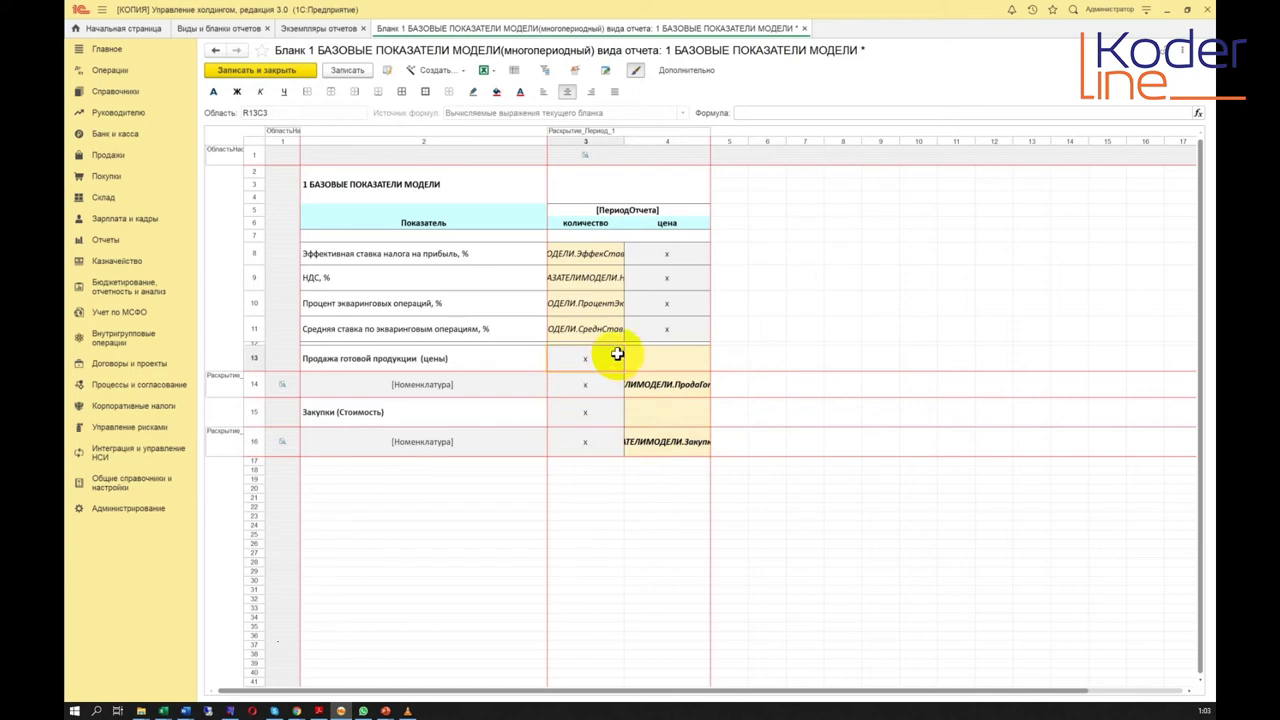
pyautogui.click(289, 72)
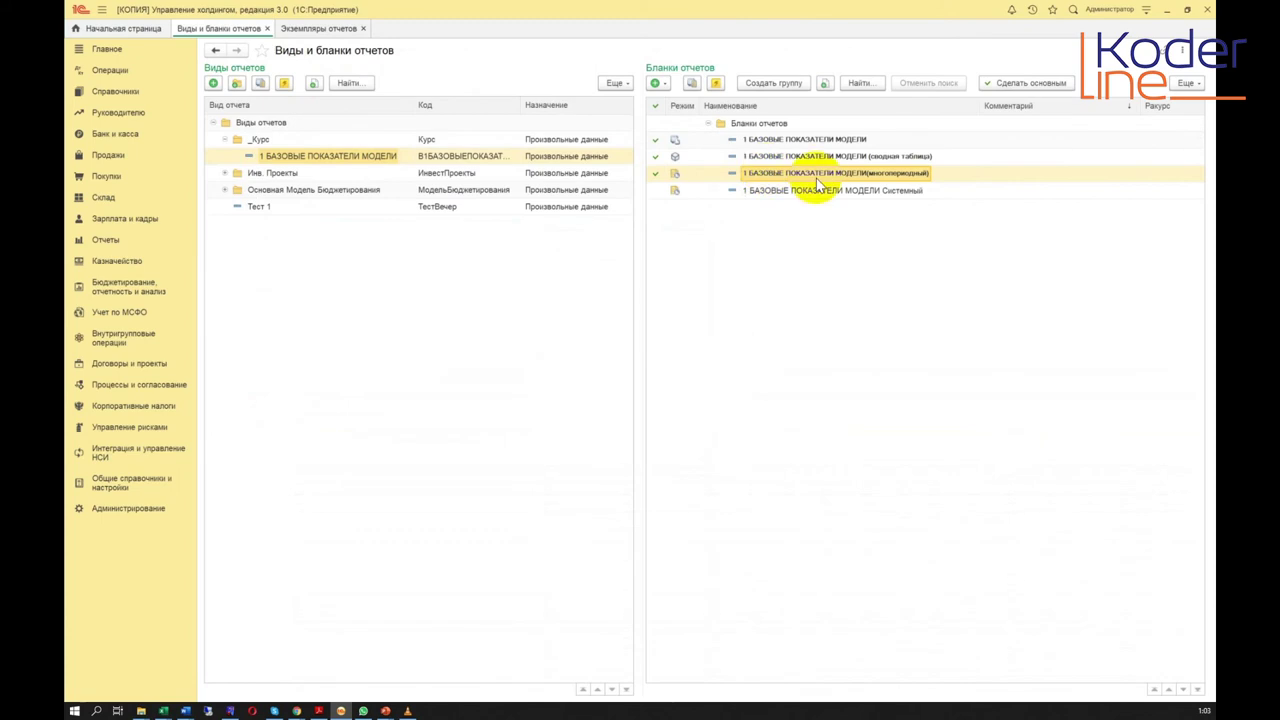
# Try again to open the 1 БАЗОВЫЕ ПОКАЗАТЕЛИ МОДЕЛИ instance of Спорт-трейд ООО and dismiss the message
pyautogui.click(320, 28)
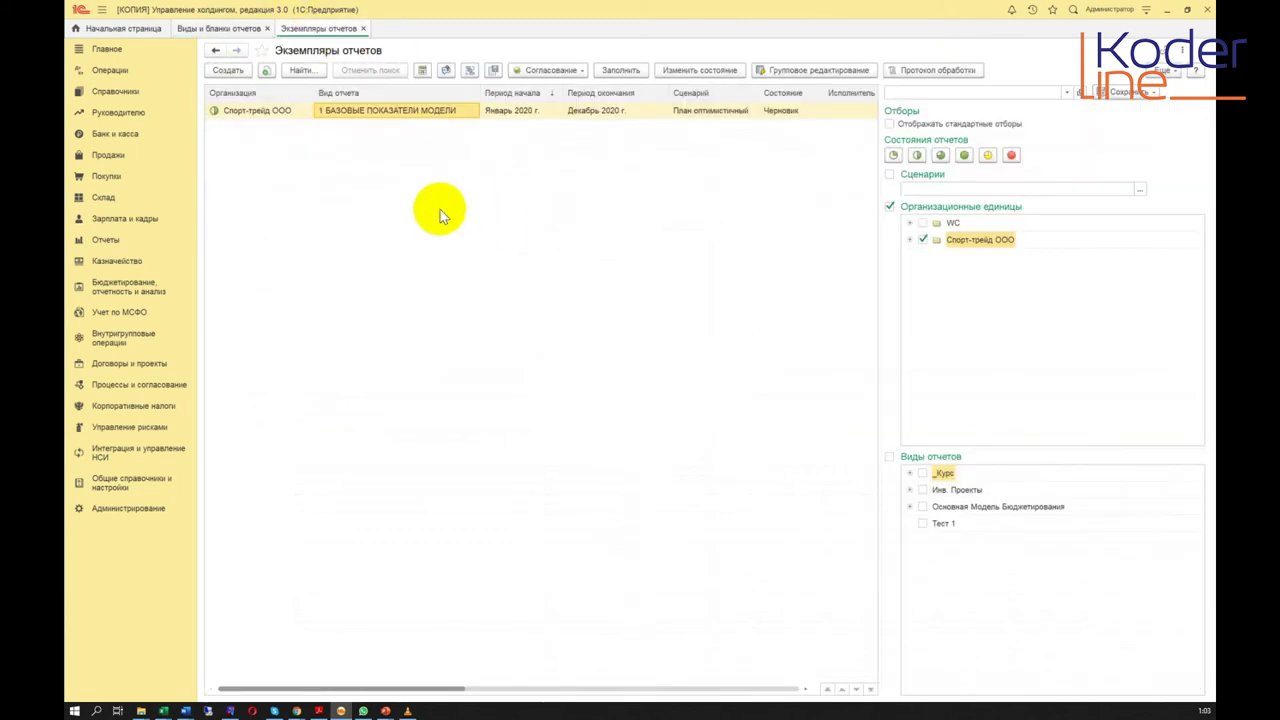
pyautogui.doubleClick(410, 110)
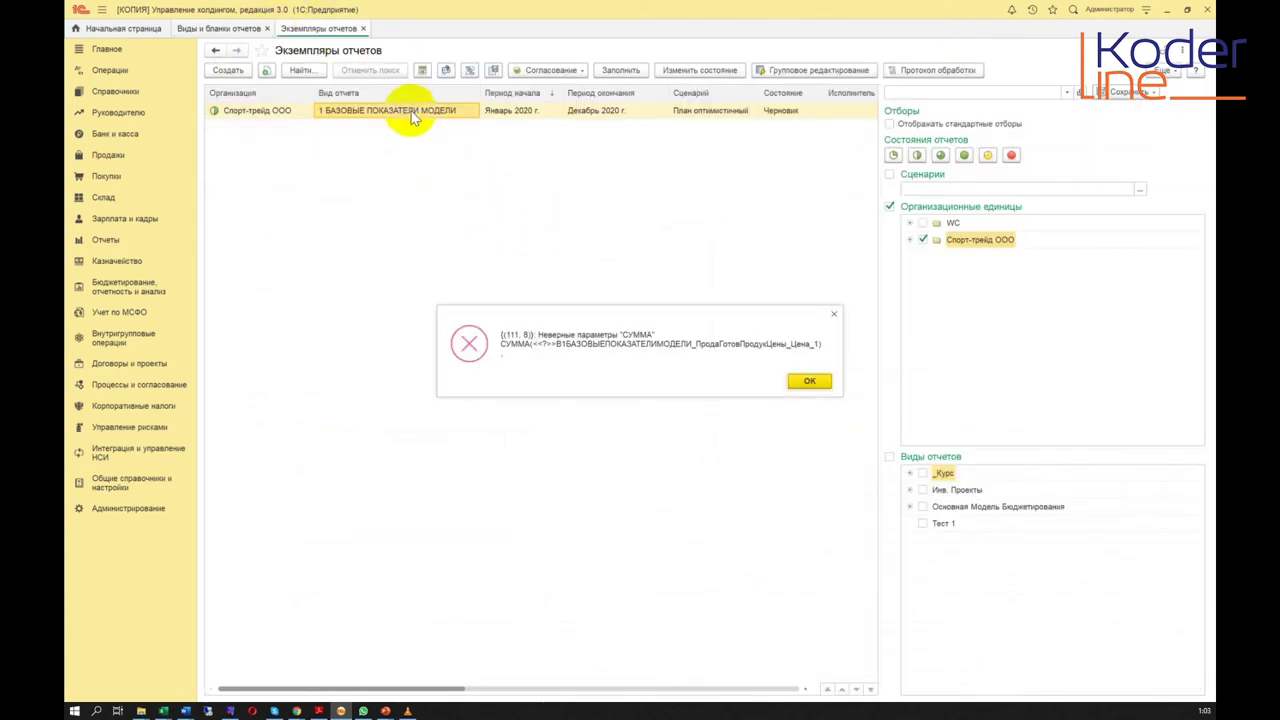
pyautogui.click(812, 383)
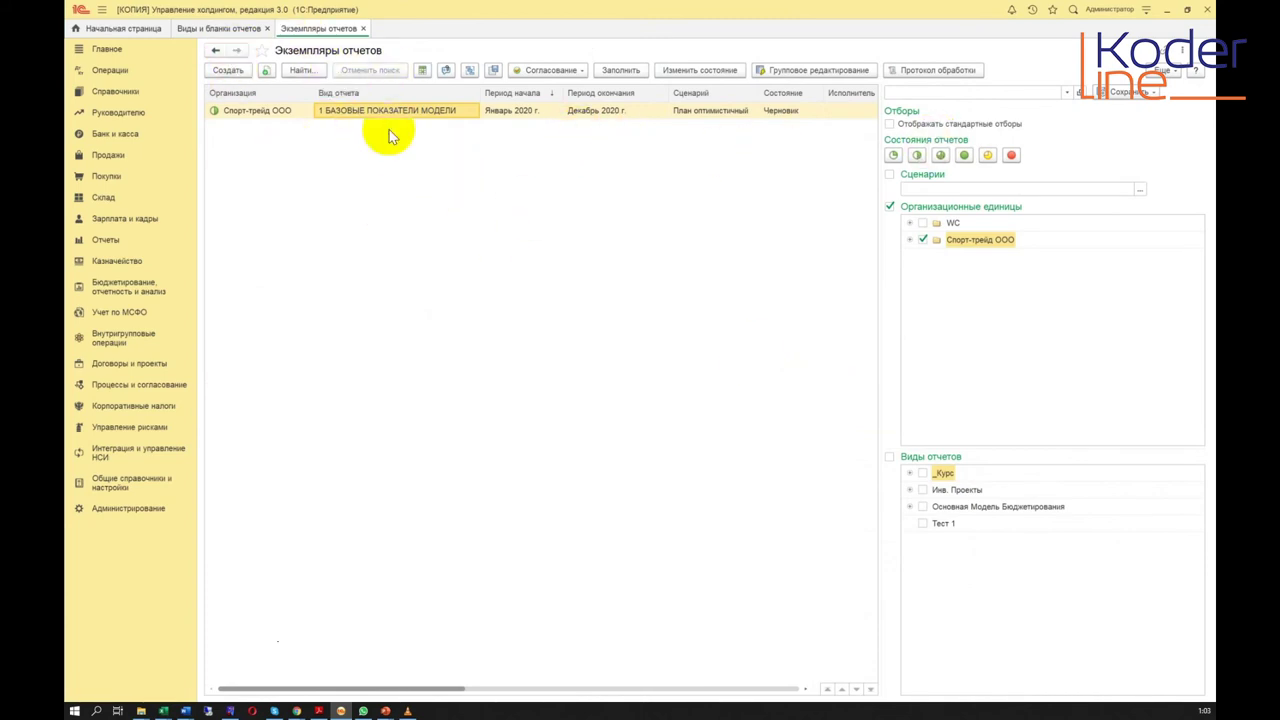
# Reopen the multi-period blank, examine its [Номенклатура] price cells against the report type's indicator list, then save and close the blank
pyautogui.click(217, 29)
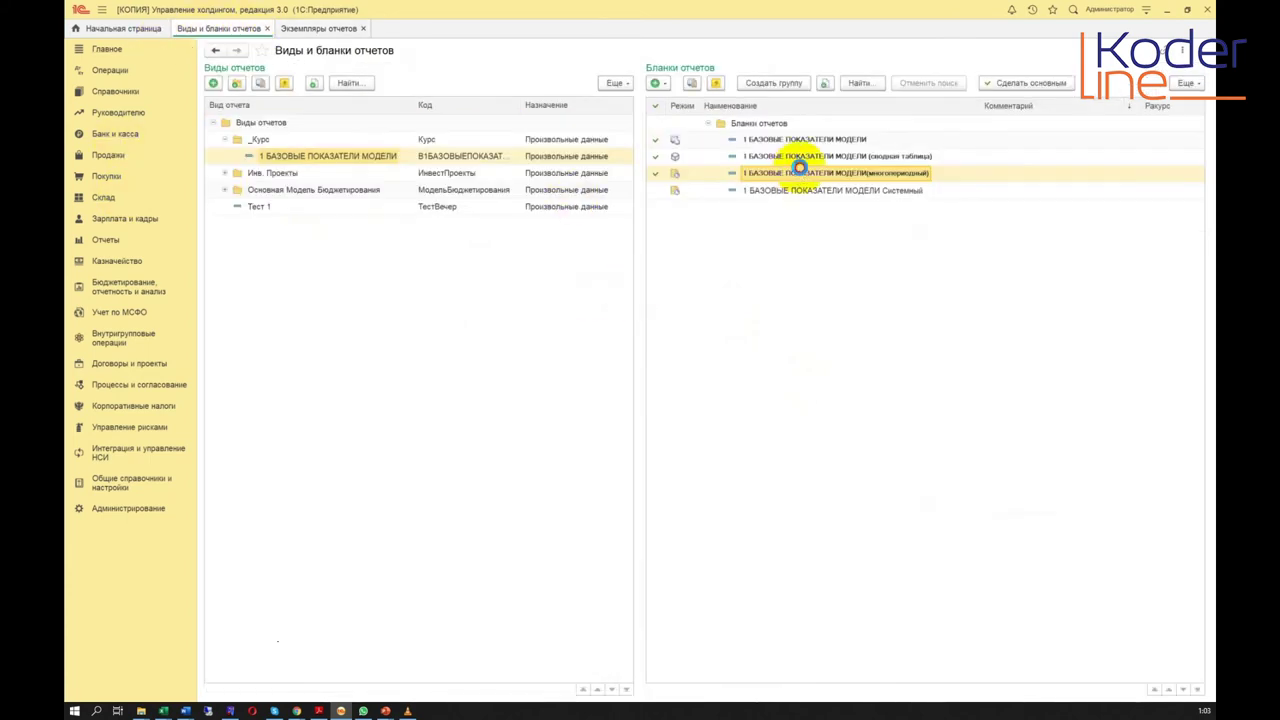
pyautogui.doubleClick(800, 168)
pyautogui.click(658, 403)
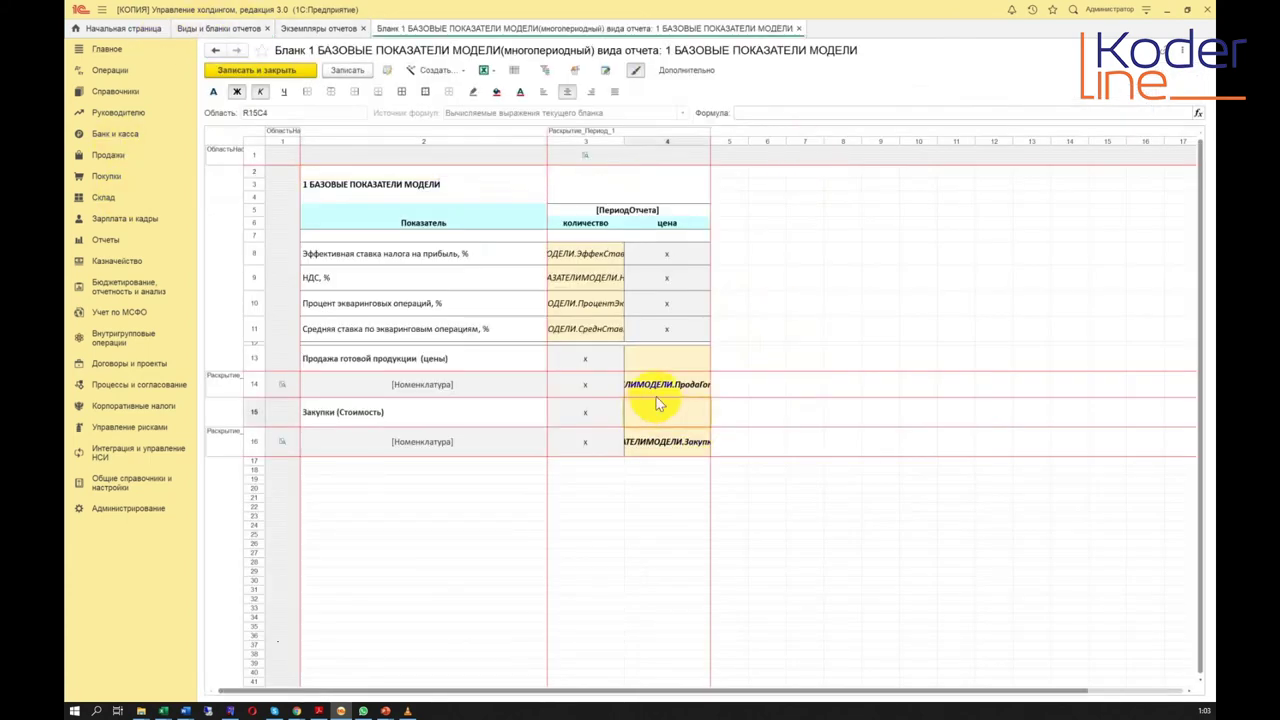
pyautogui.click(660, 385)
pyautogui.click(690, 71)
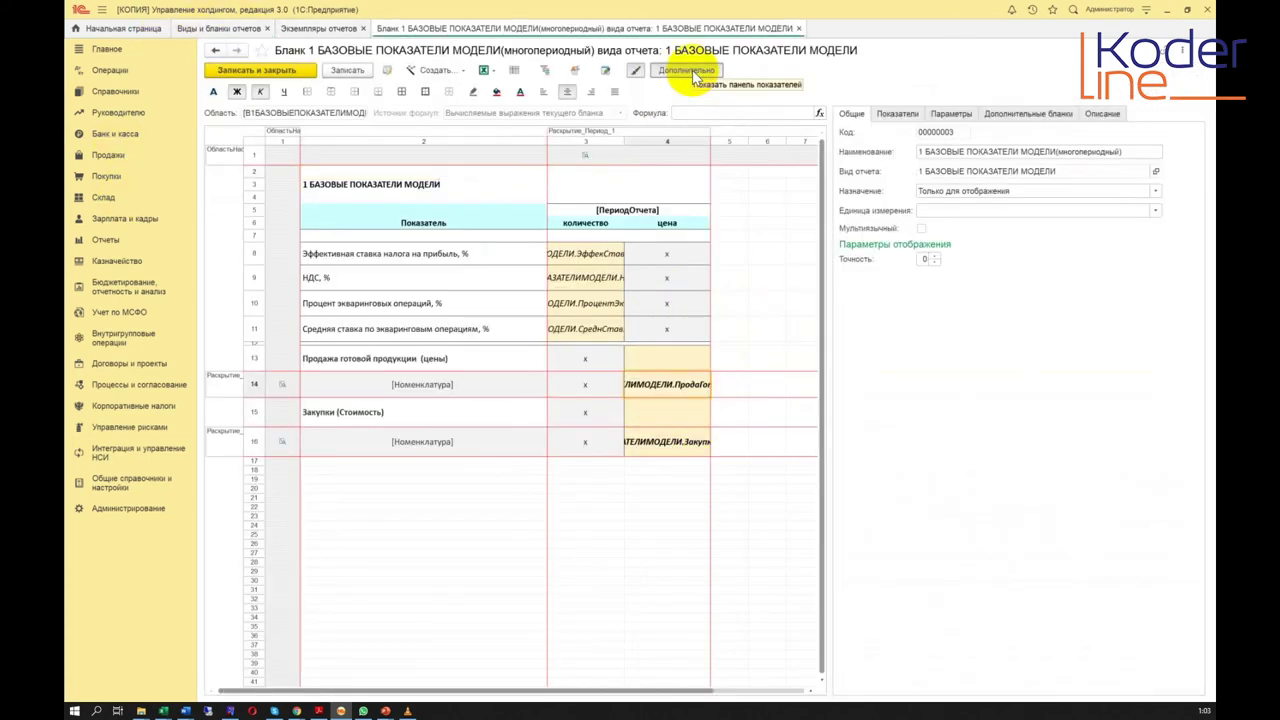
pyautogui.click(899, 114)
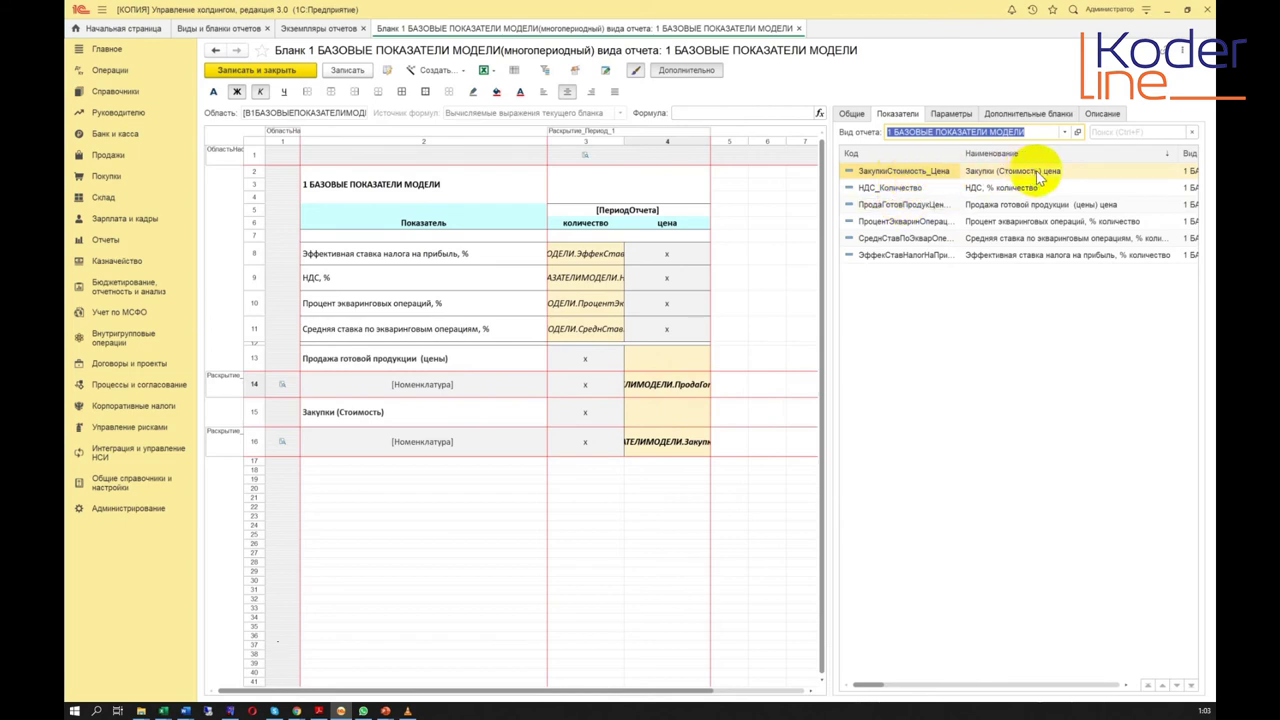
pyautogui.click(890, 175)
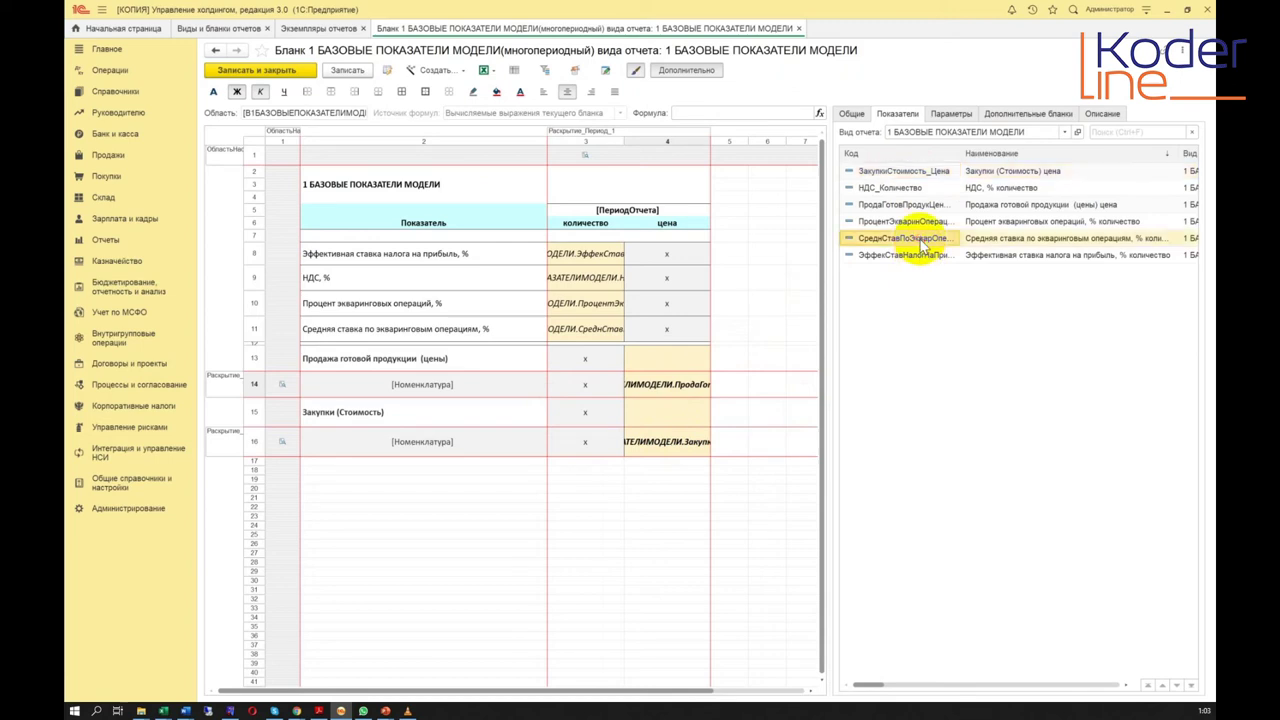
pyautogui.click(908, 222)
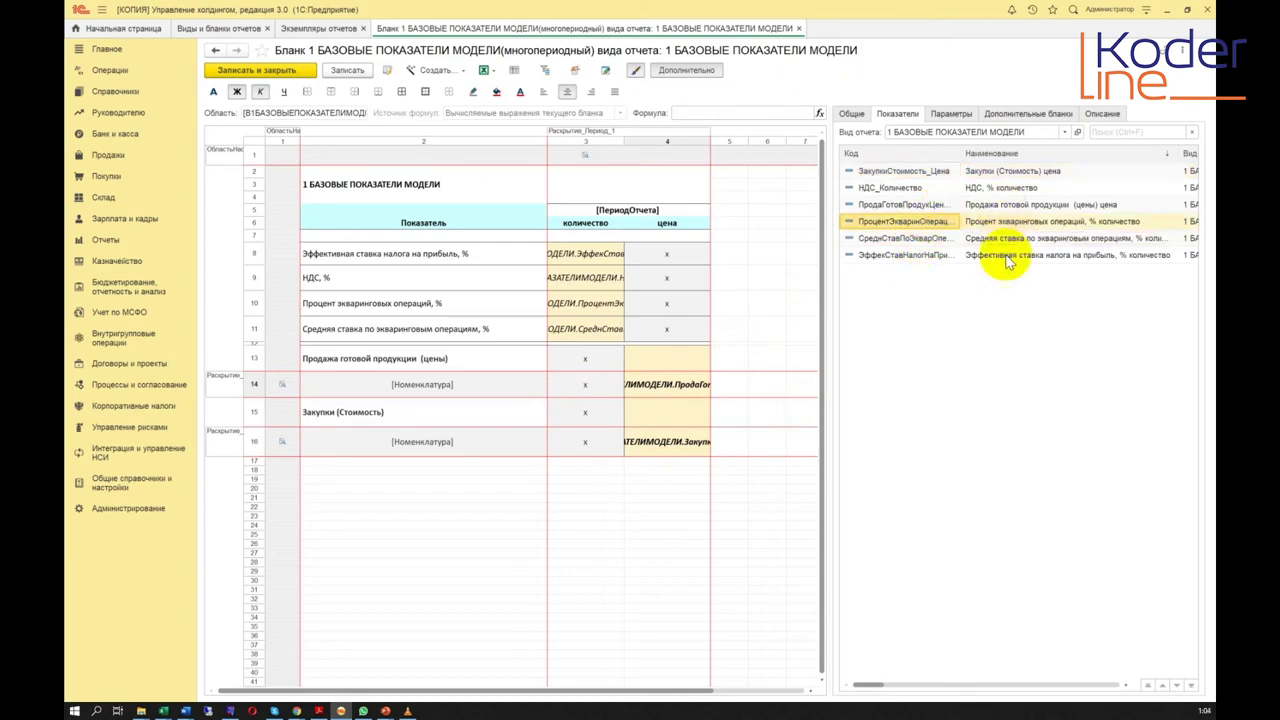
pyautogui.click(975, 207)
pyautogui.click(657, 380)
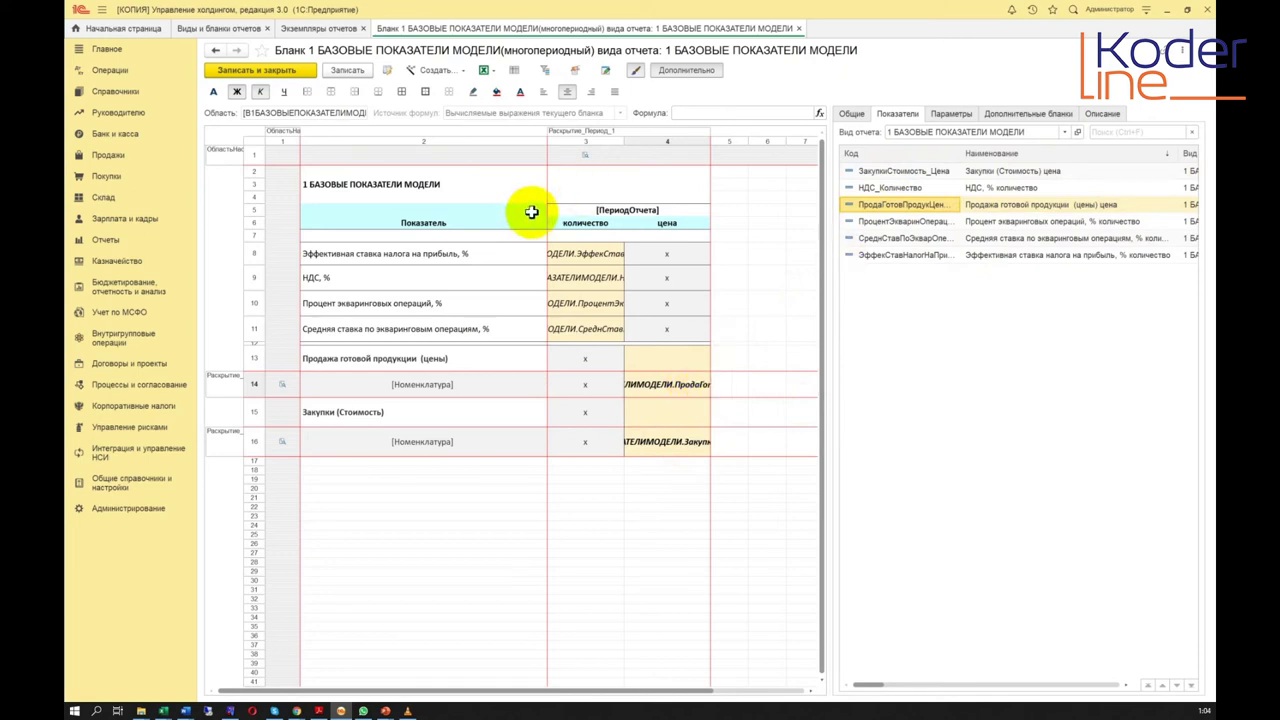
pyautogui.click(358, 74)
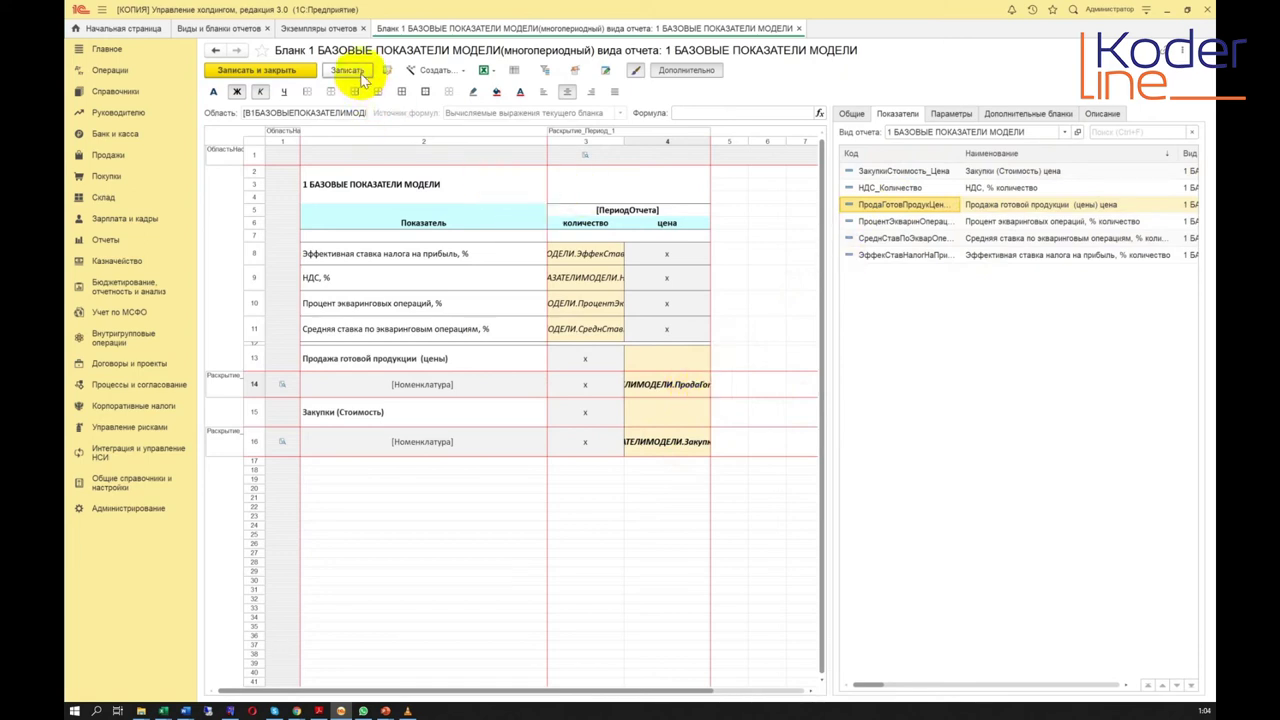
pyautogui.click(300, 68)
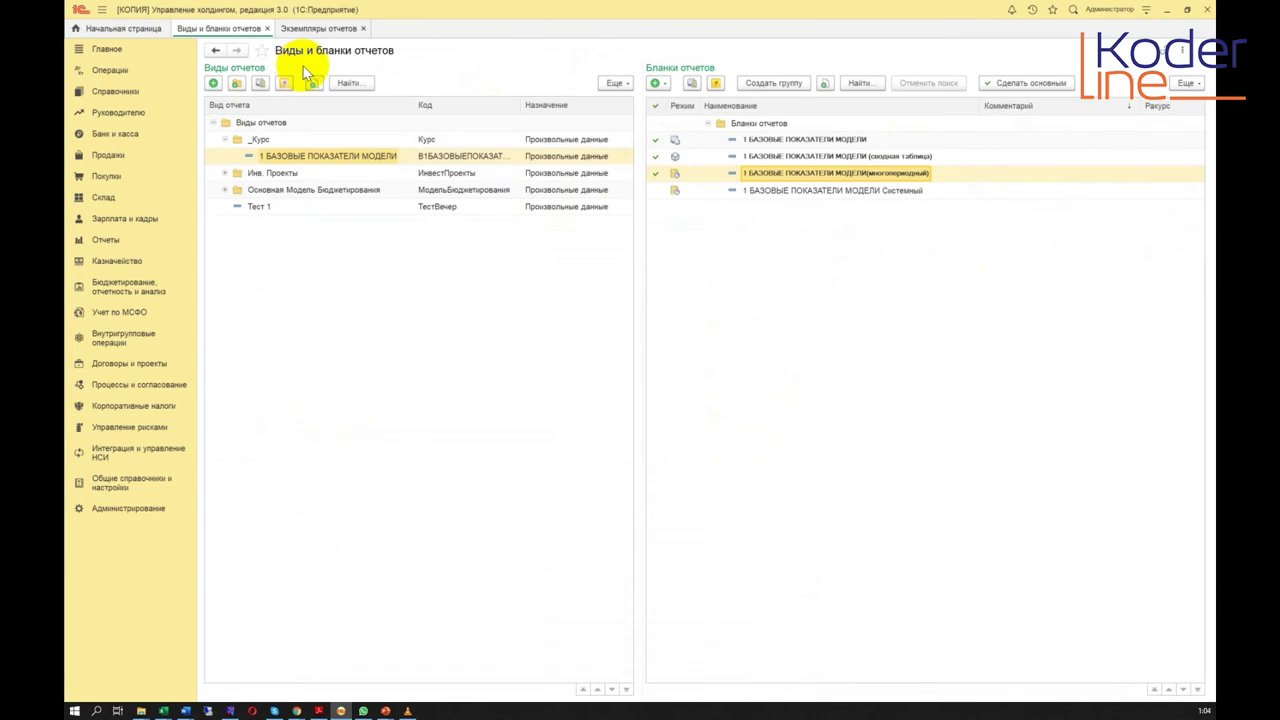
# Retry opening the 1 БАЗОВЫЕ ПОКАЗАТЕЛИ МОДЕЛИ instance of Спорт-трейд ООО for January–December 2020 and dismiss the error
pyautogui.click(322, 28)
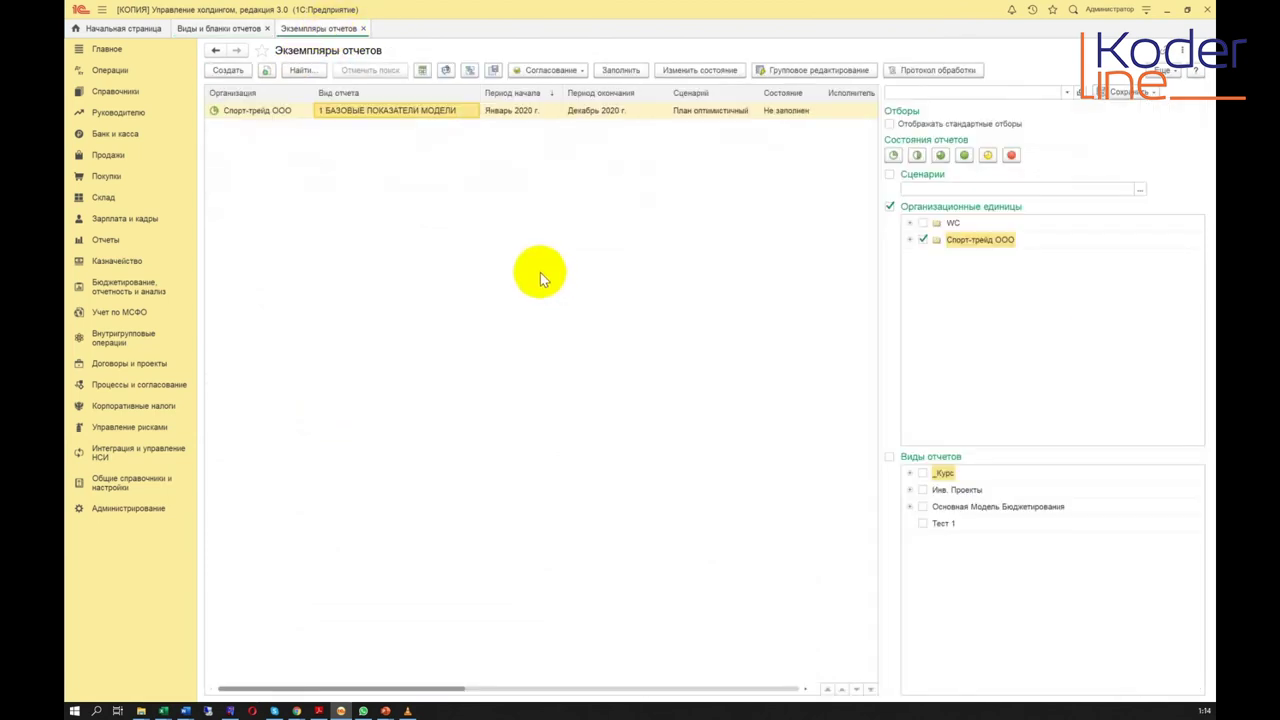
pyautogui.doubleClick(342, 111)
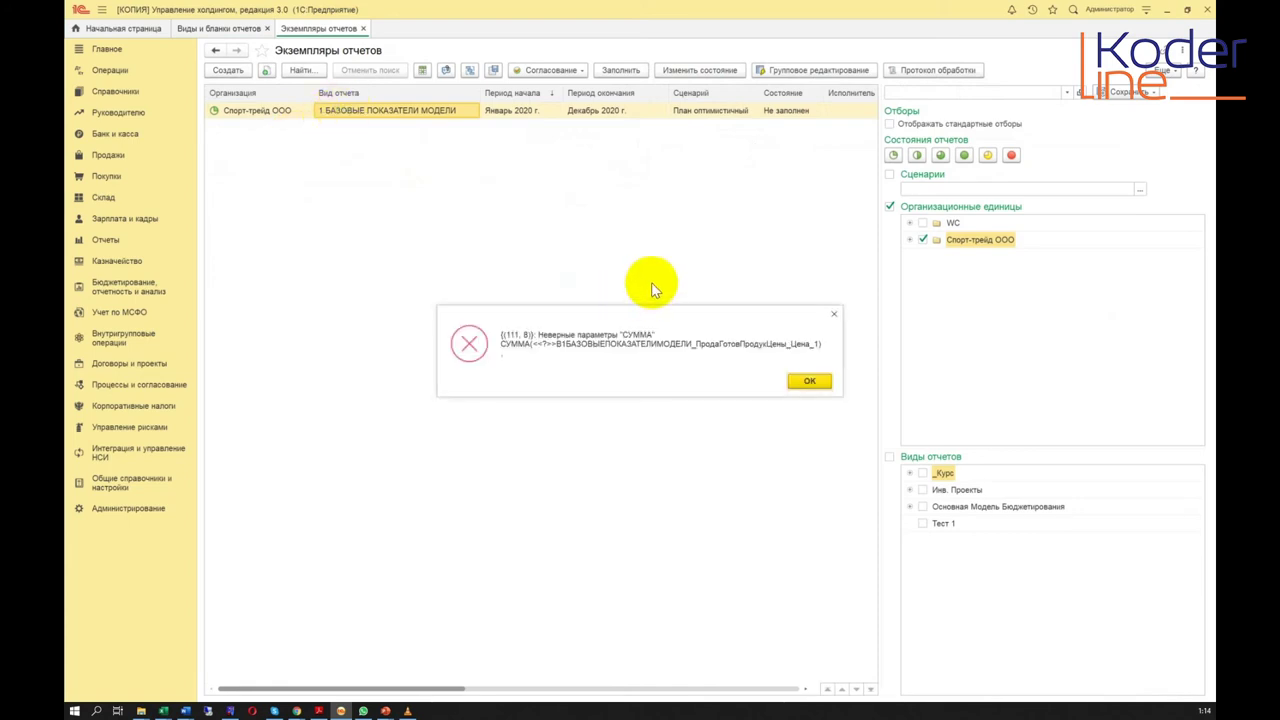
pyautogui.click(818, 382)
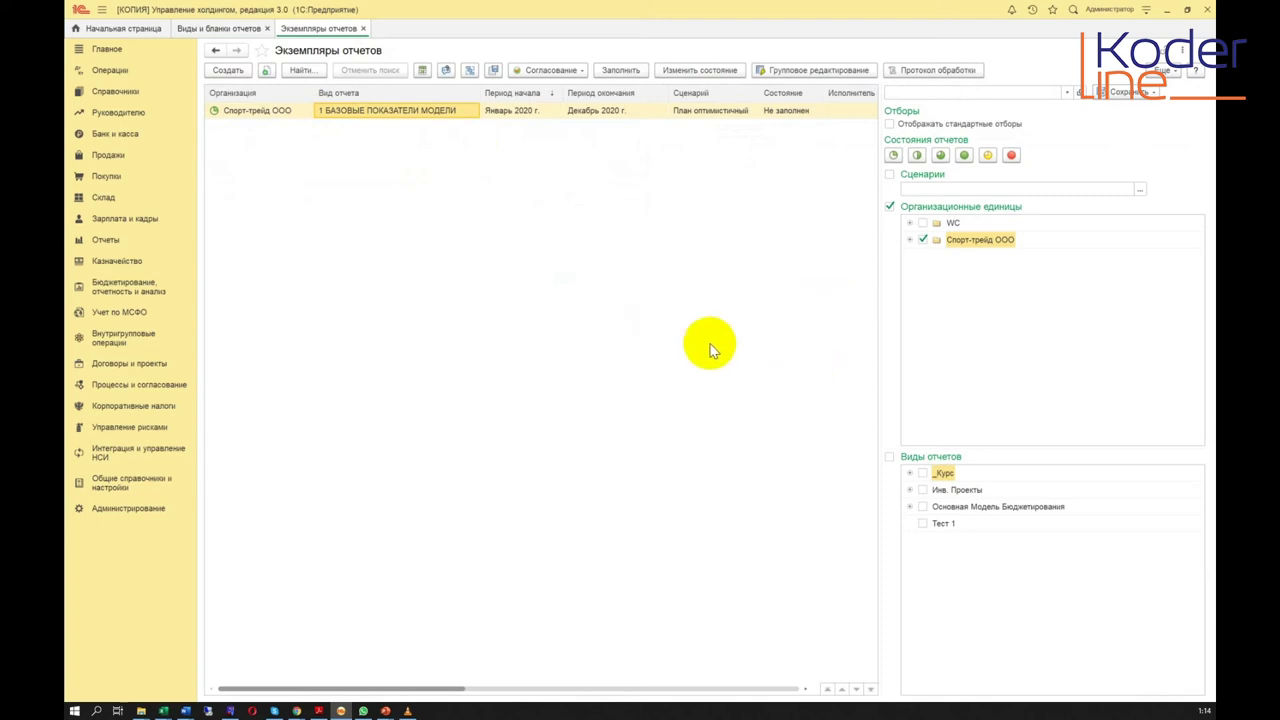
# Open the document movements of the 1 БАЗОВЫЕ ПОКАЗАТЕЛИ МОДЕЛИ instance and look through the "Значения показателей отчетов синтетика" register
pyautogui.moveTo(481, 91); pyautogui.dragTo(473, 91)
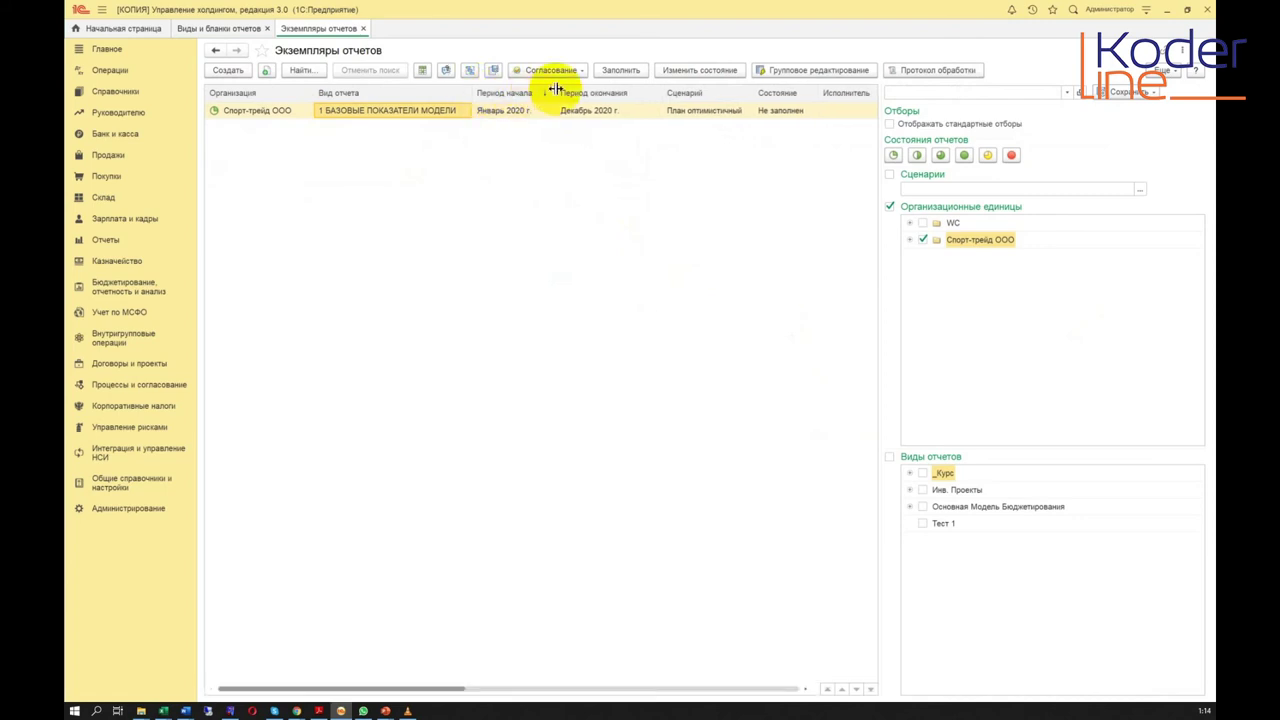
pyautogui.moveTo(555, 89); pyautogui.dragTo(565, 89)
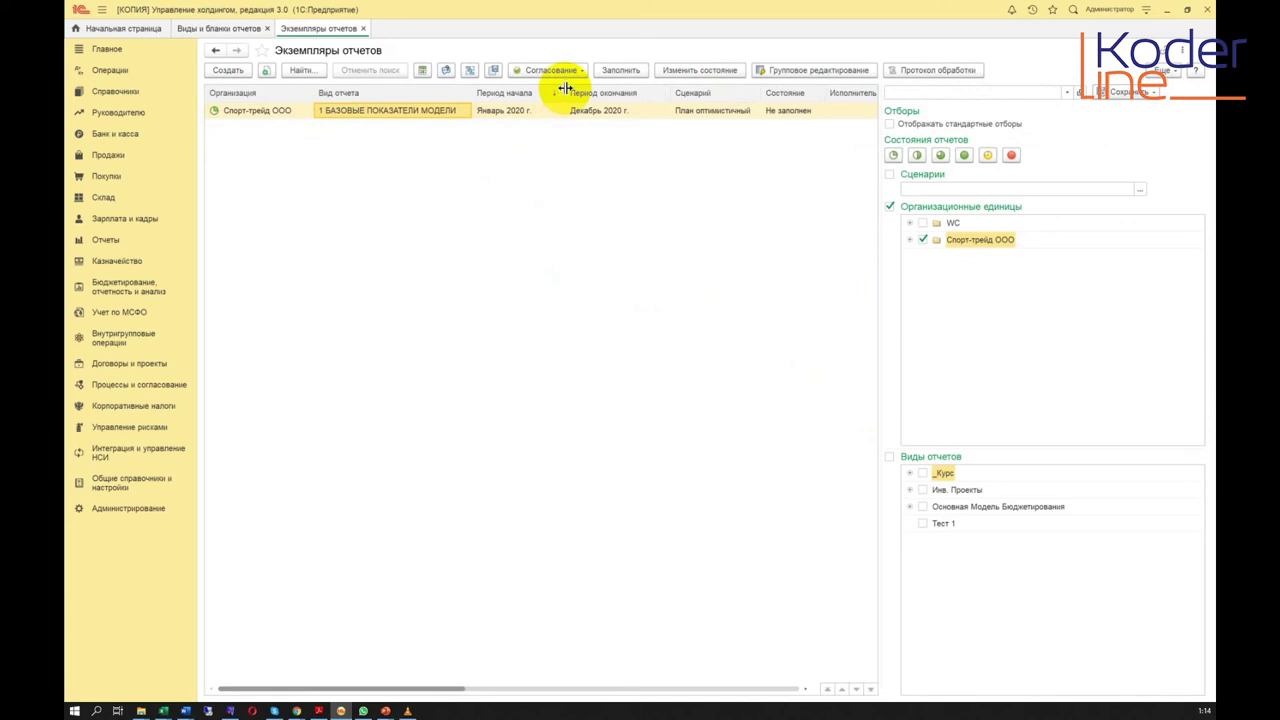
pyautogui.click(423, 71)
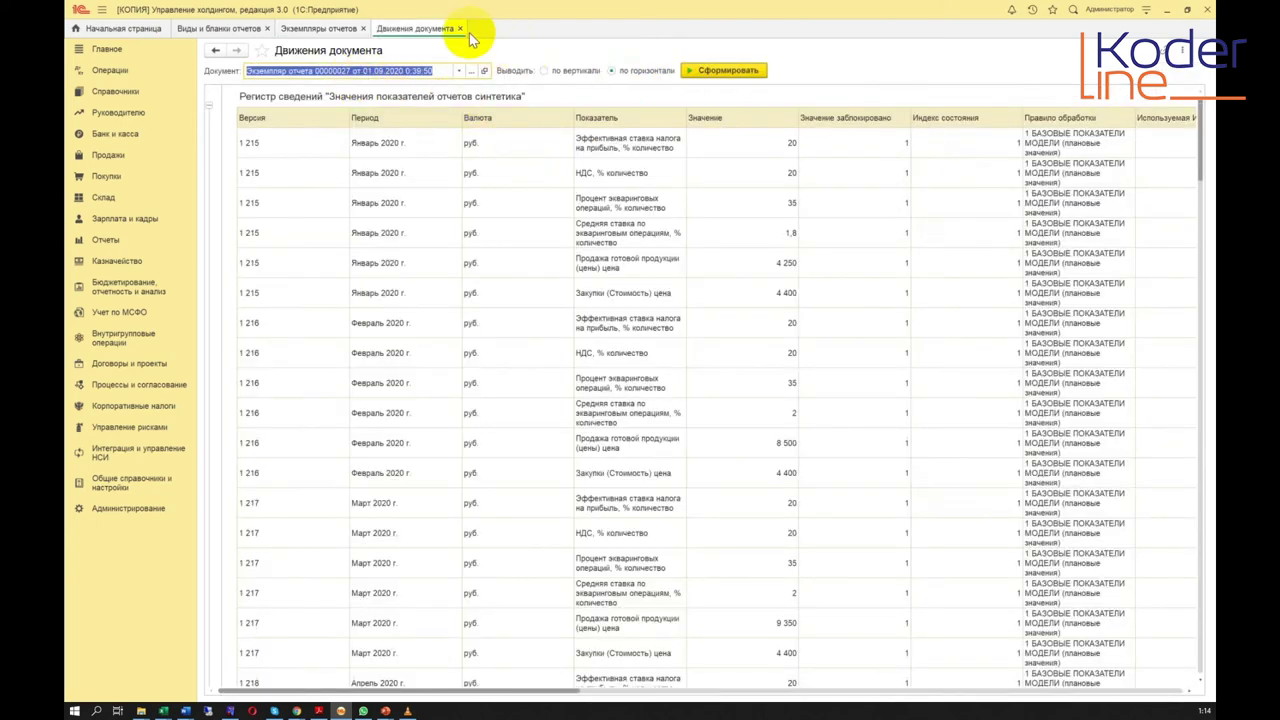
pyautogui.scroll(-5, 805, 323)
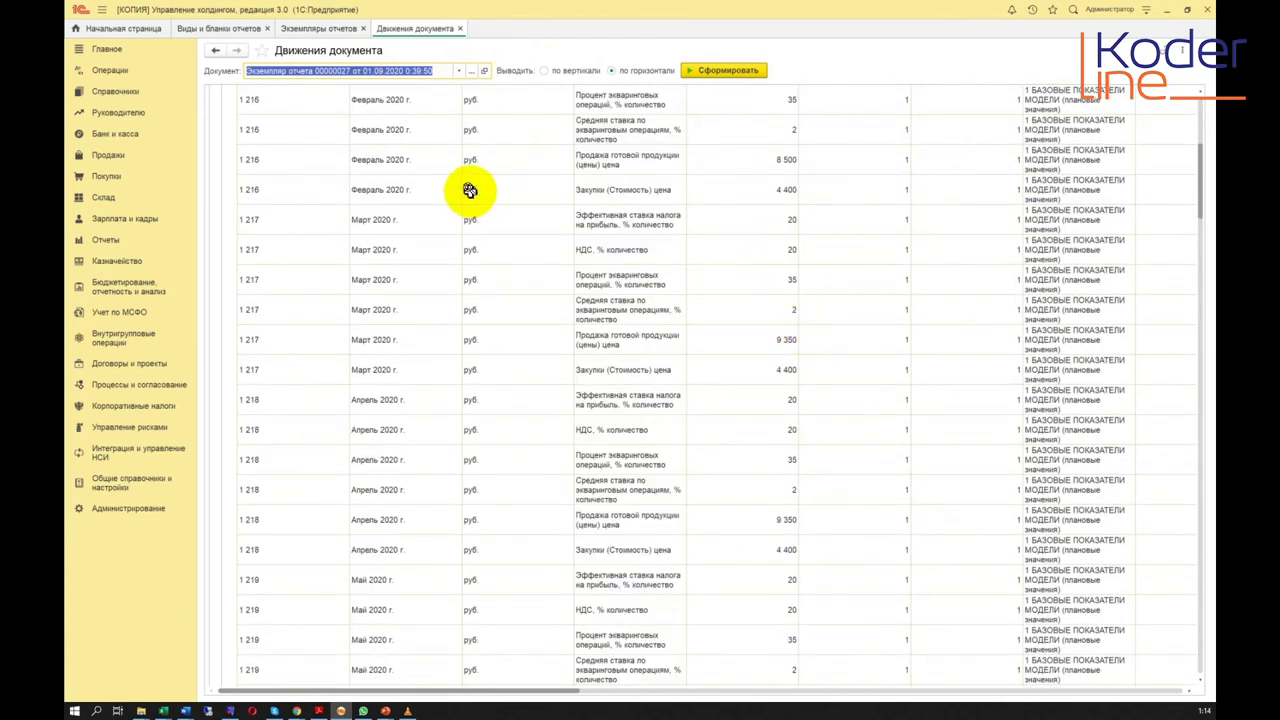
pyautogui.scroll(5, 593, 212)
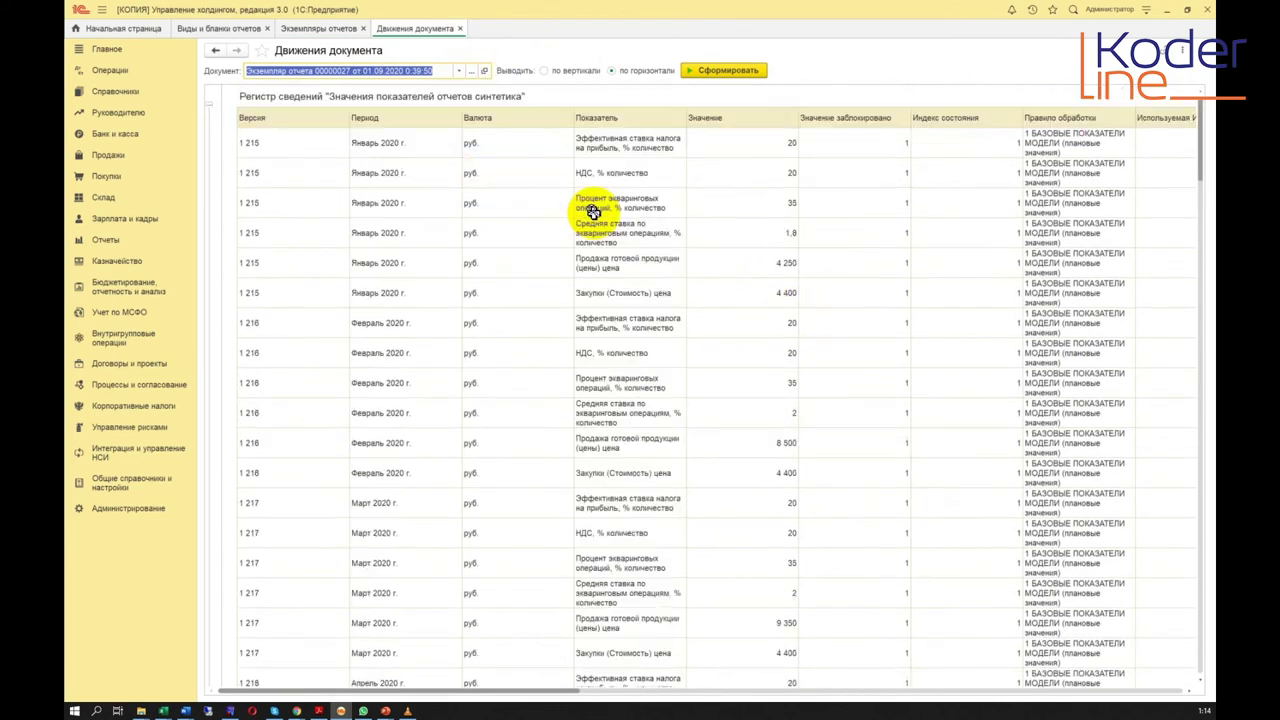
# Collapse the synthetic register and examine the price records by item in the "Значения показателей отчетов1" register
pyautogui.click(211, 108)
pyautogui.click(212, 175)
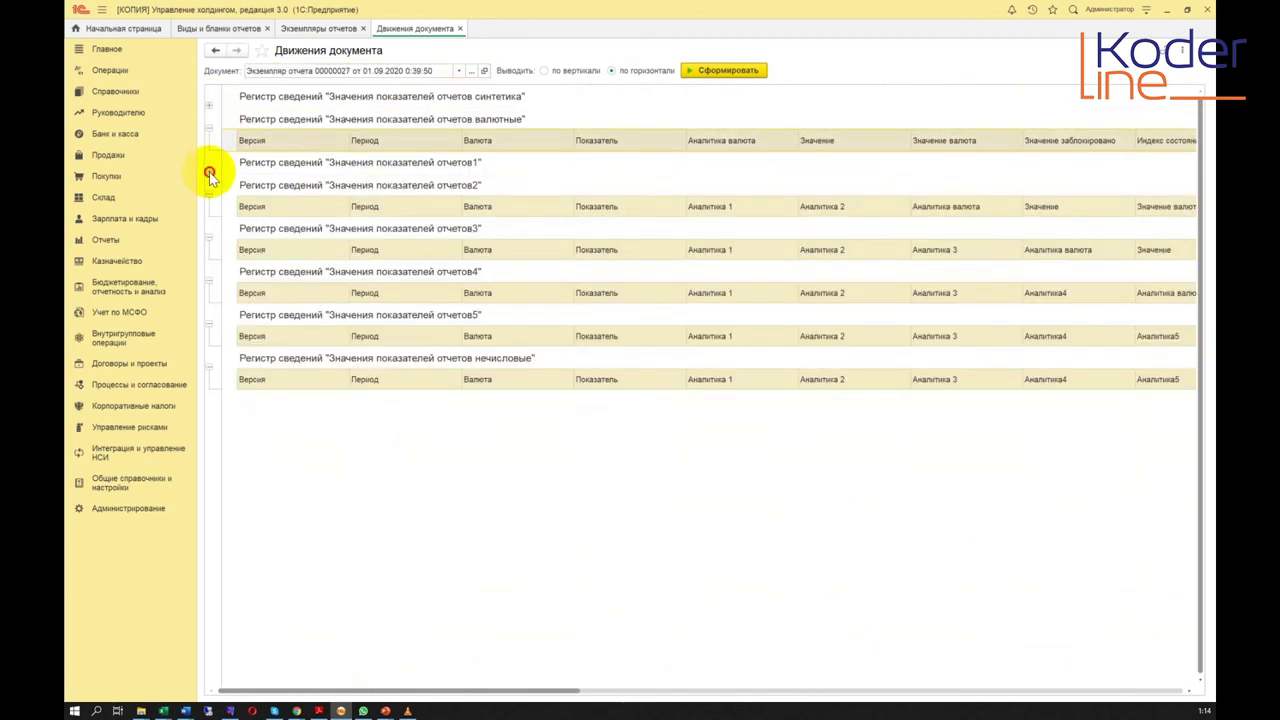
pyautogui.click(210, 175)
pyautogui.click(513, 96)
pyautogui.click(430, 95)
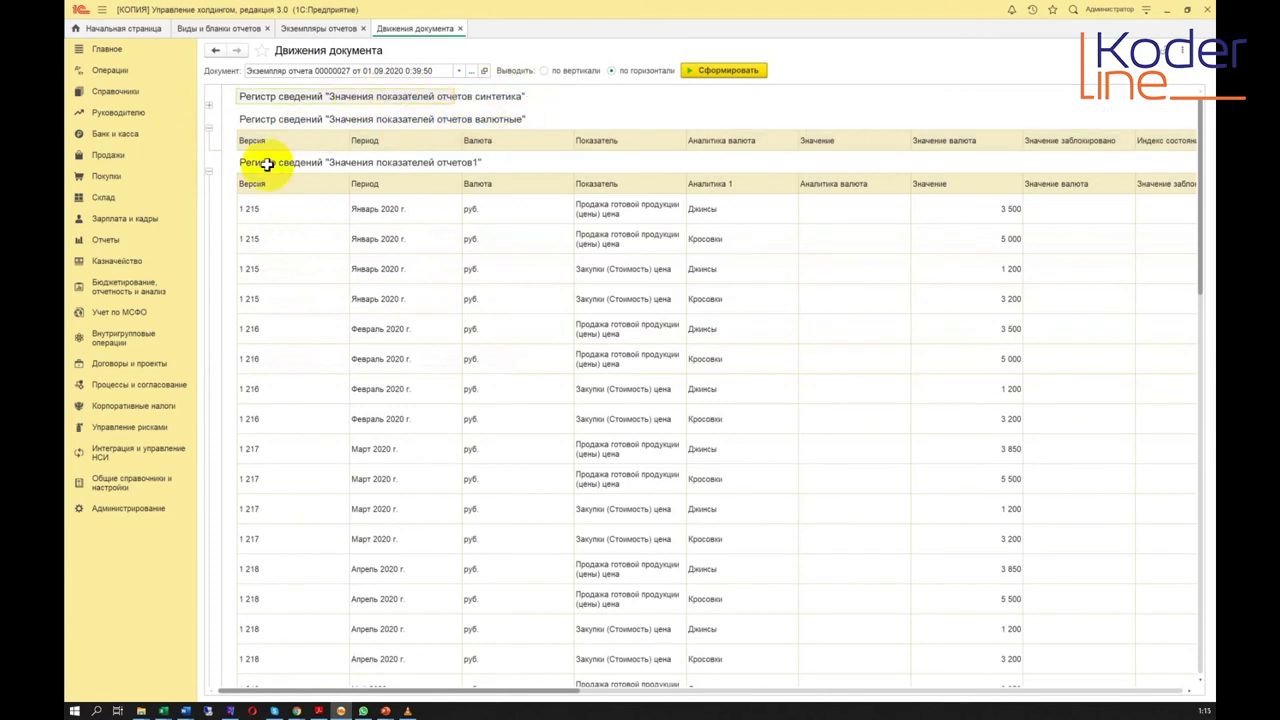
pyautogui.click(418, 203)
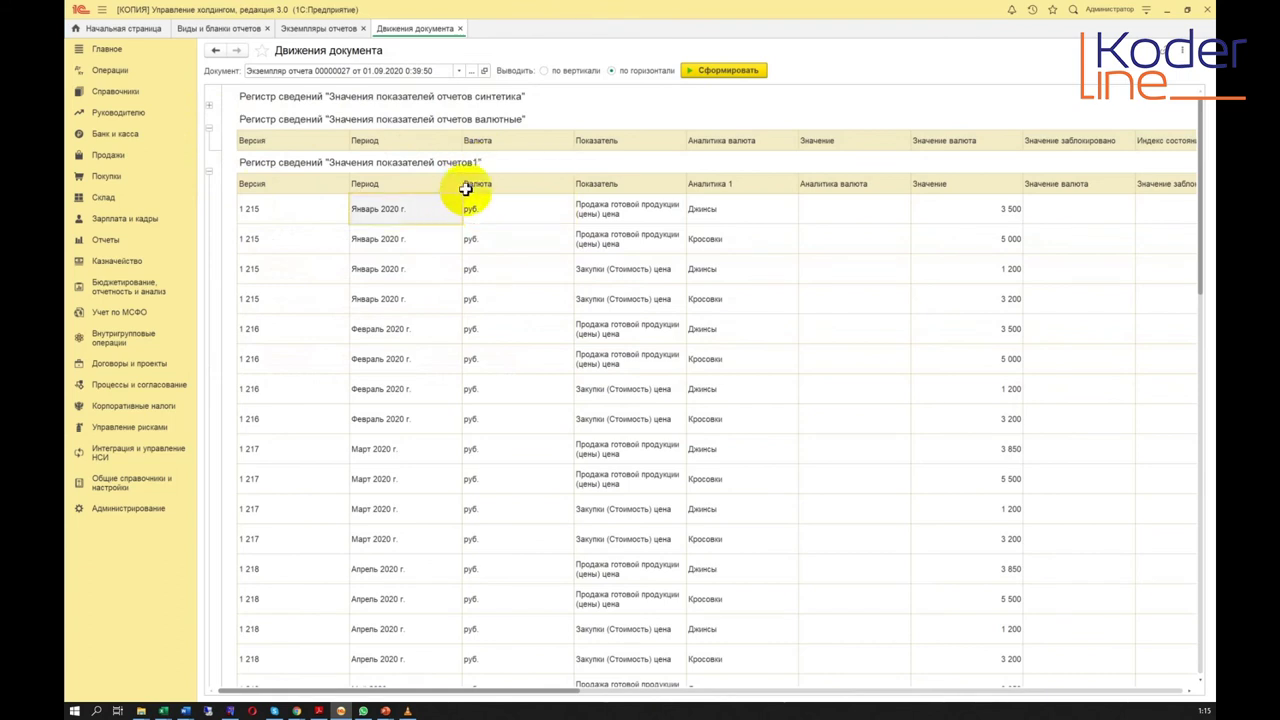
pyautogui.click(209, 173)
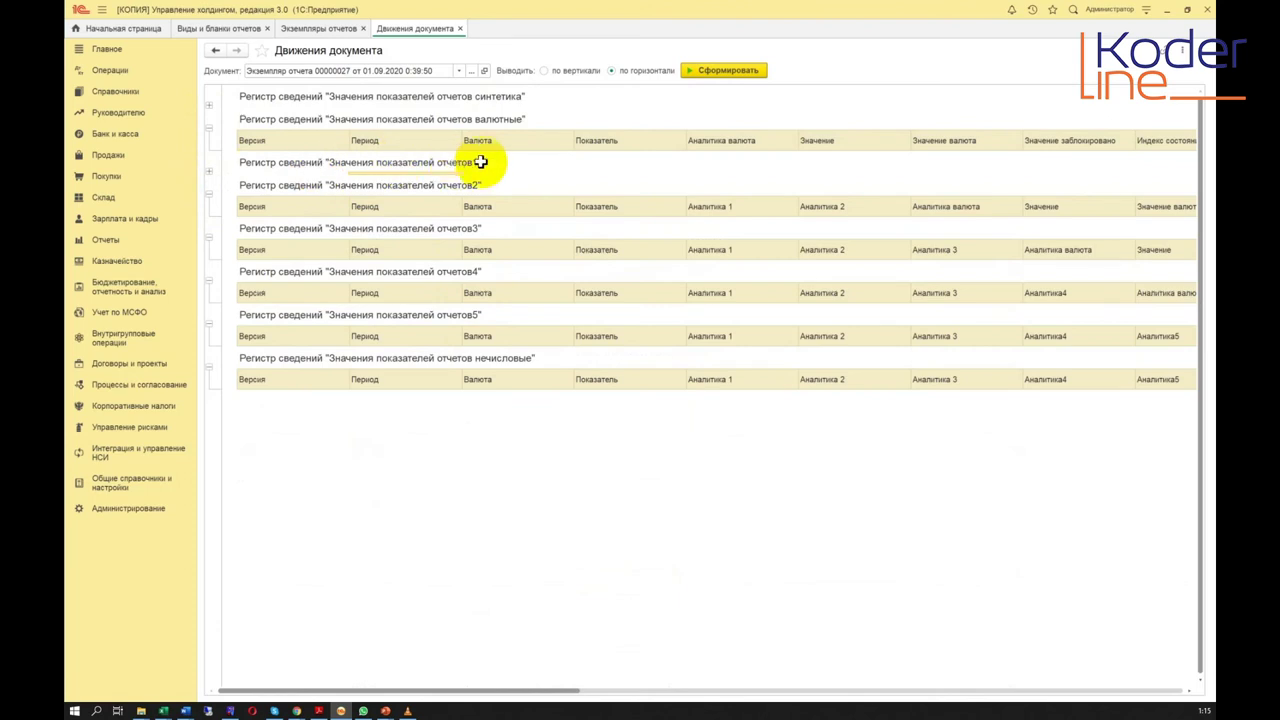
pyautogui.click(209, 173)
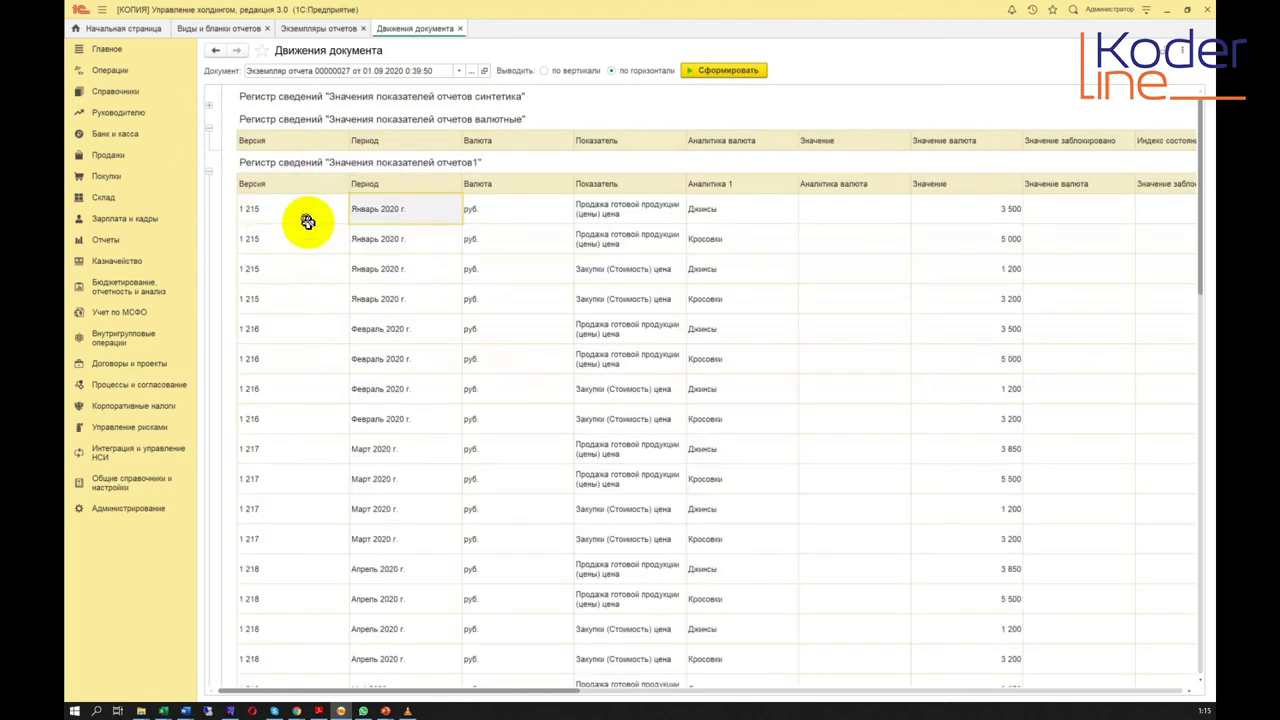
pyautogui.click(735, 245)
pyautogui.moveTo(735, 245); pyautogui.dragTo(660, 450)
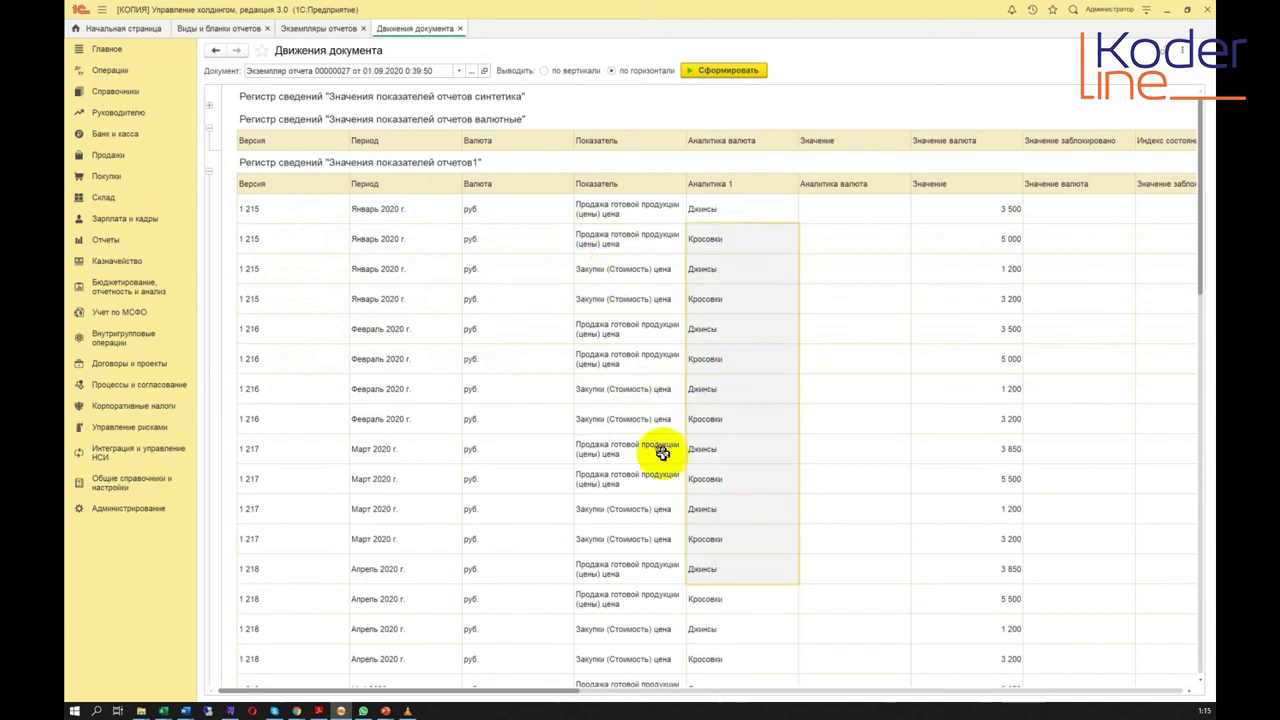
pyautogui.click(630, 298)
pyautogui.click(415, 208)
pyautogui.moveTo(676, 220); pyautogui.dragTo(1010, 530)
pyautogui.click(775, 330)
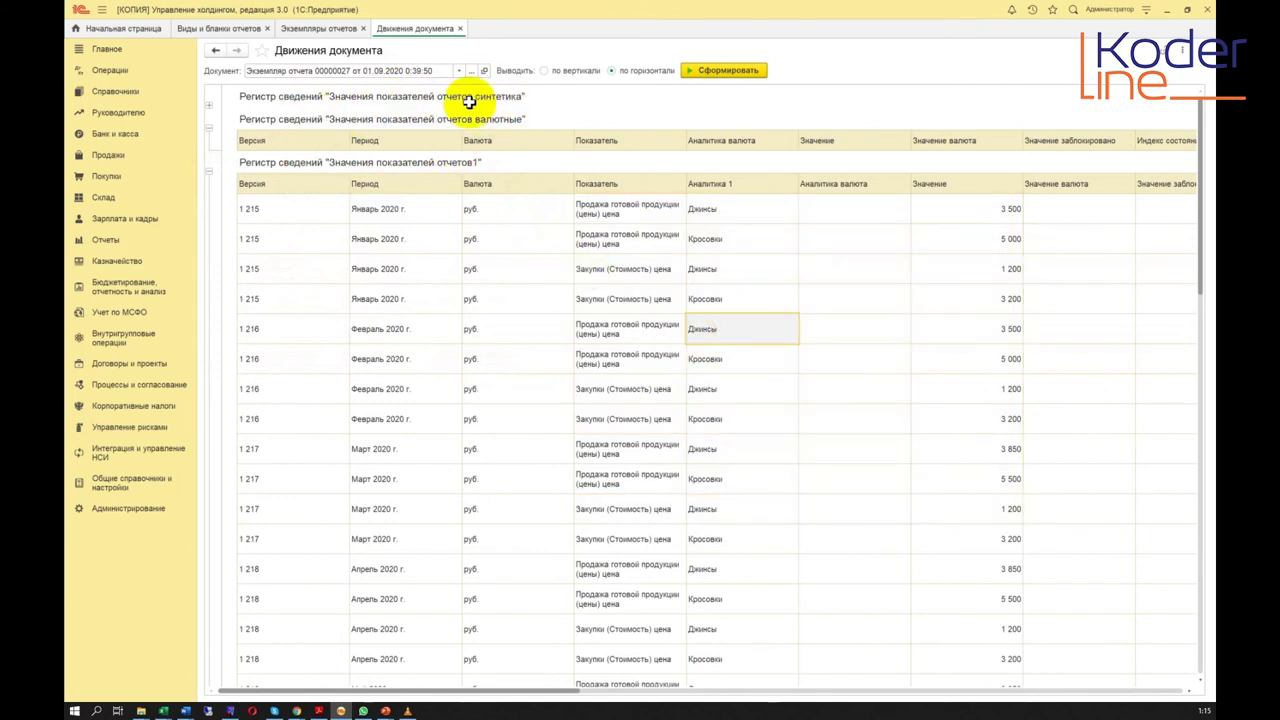
# Expand the synthetic register, examine the February 2020 totals of Продажа готовой продукции (цены) and Закупки (Стоимость), then close the movements report
pyautogui.click(208, 105)
pyautogui.scroll(-5, 681, 218)
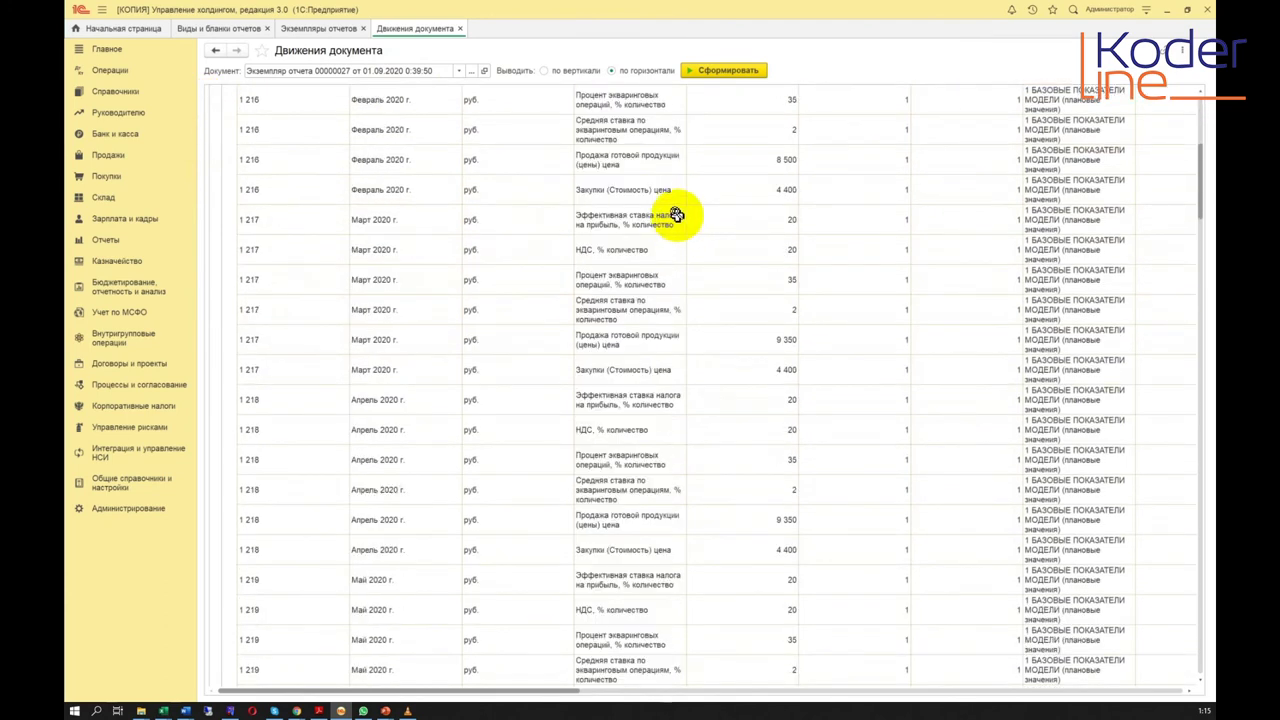
pyautogui.click(481, 162)
pyautogui.click(757, 170)
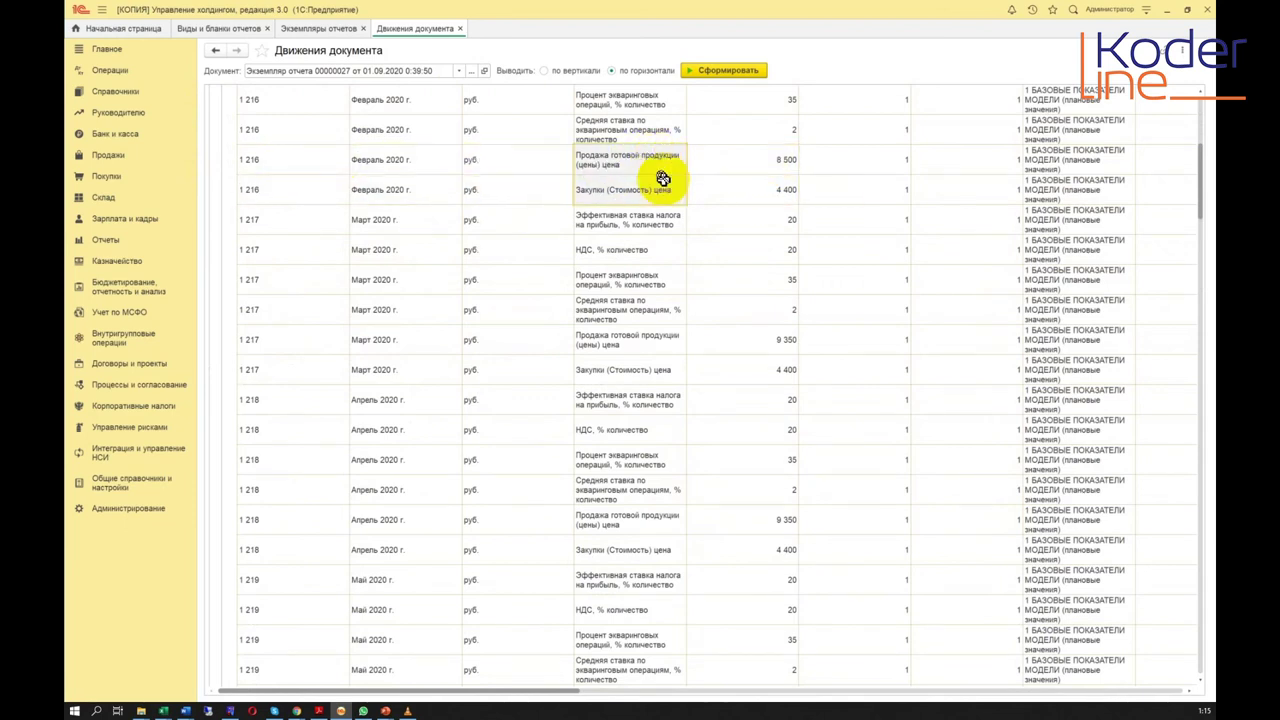
pyautogui.click(612, 150)
pyautogui.click(730, 155)
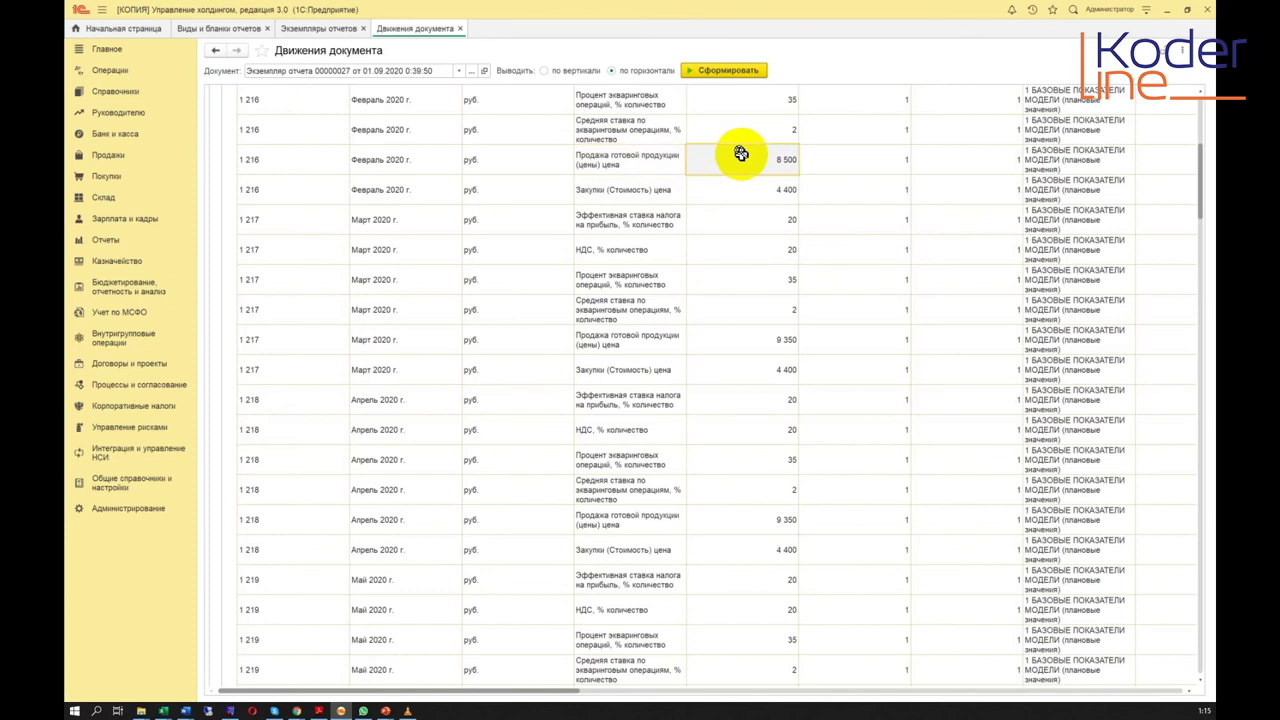
pyautogui.scroll(3, 740, 162)
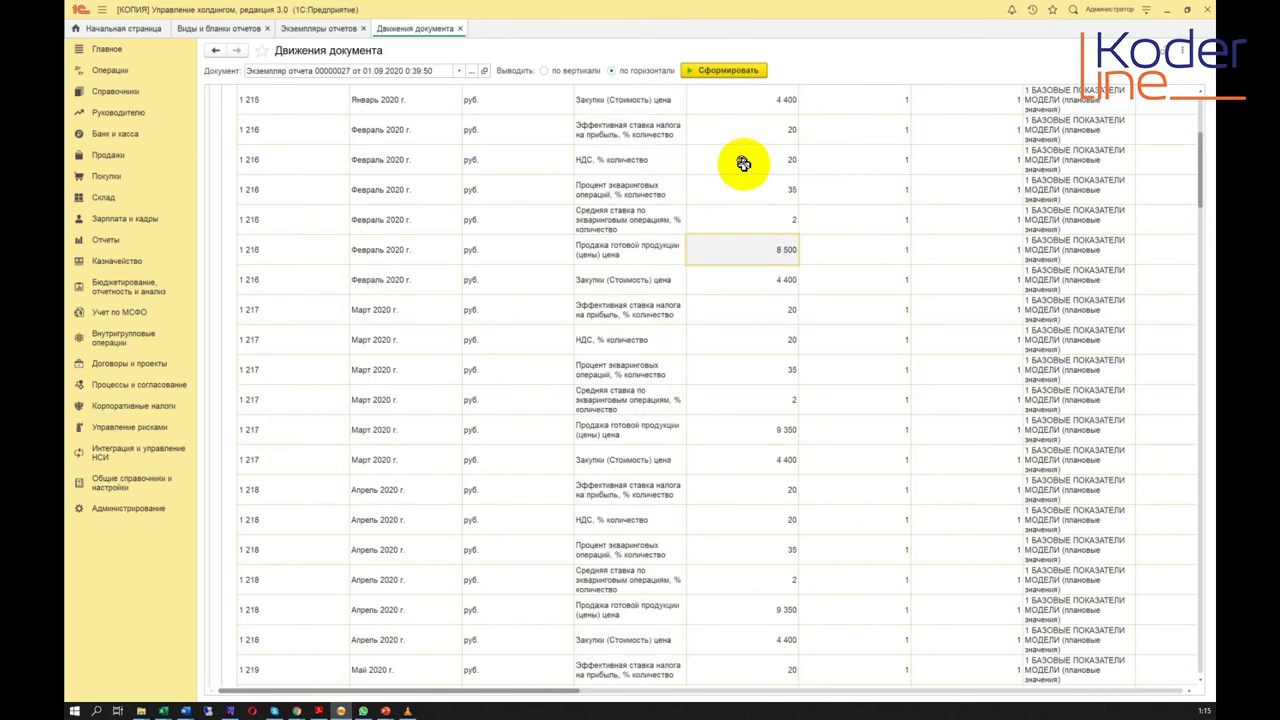
pyautogui.scroll(-1, 746, 185)
pyautogui.click(771, 191)
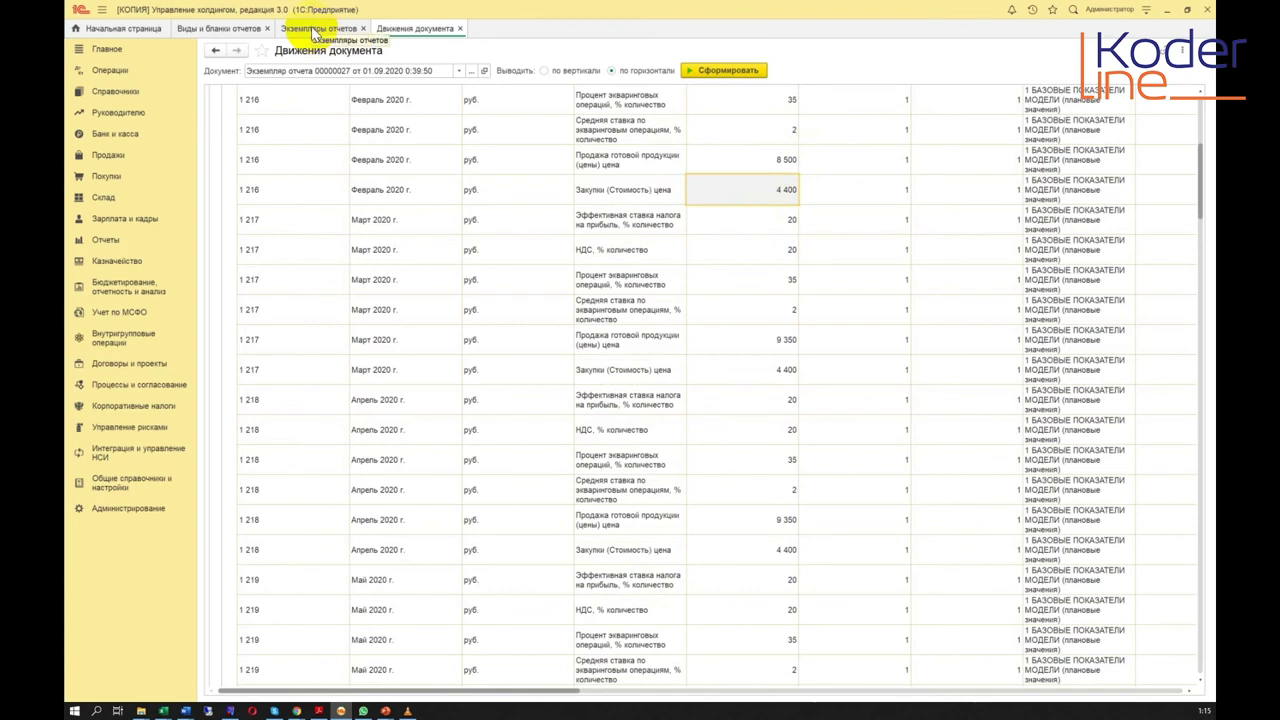
pyautogui.click(780, 160)
pyautogui.moveTo(648, 163); pyautogui.dragTo(740, 181)
pyautogui.click(775, 189)
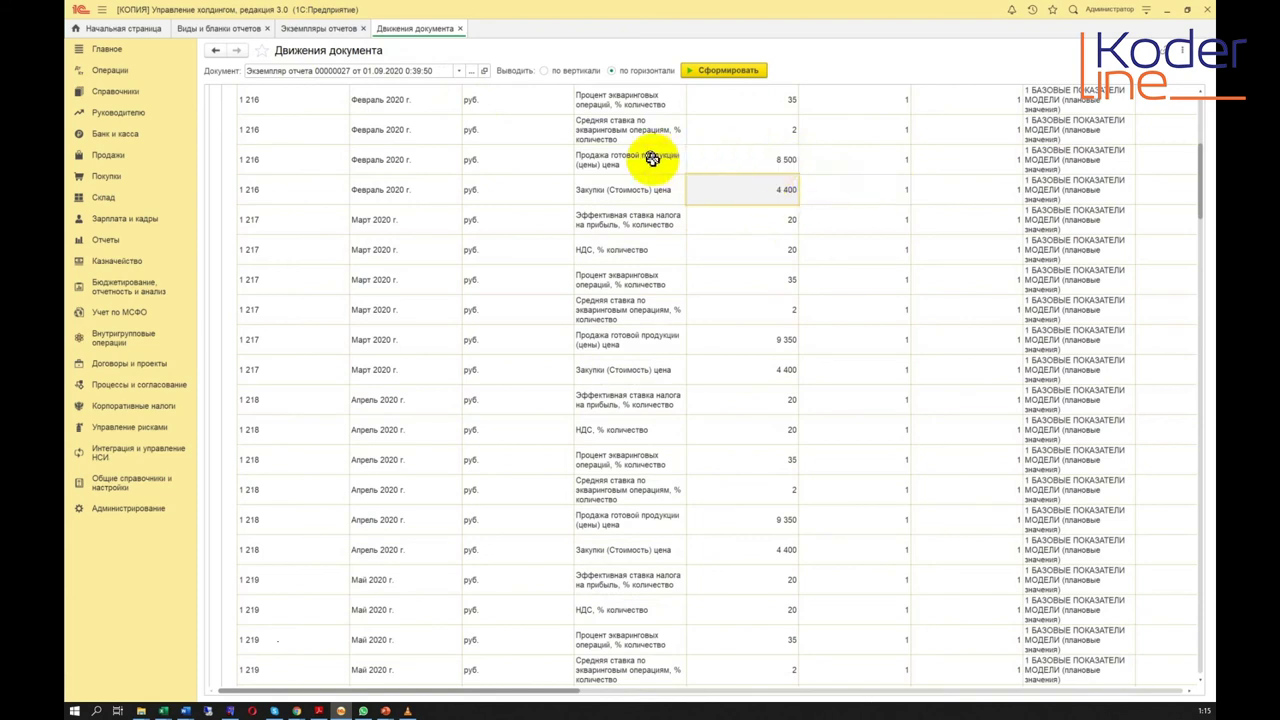
pyautogui.moveTo(652, 159); pyautogui.dragTo(741, 191)
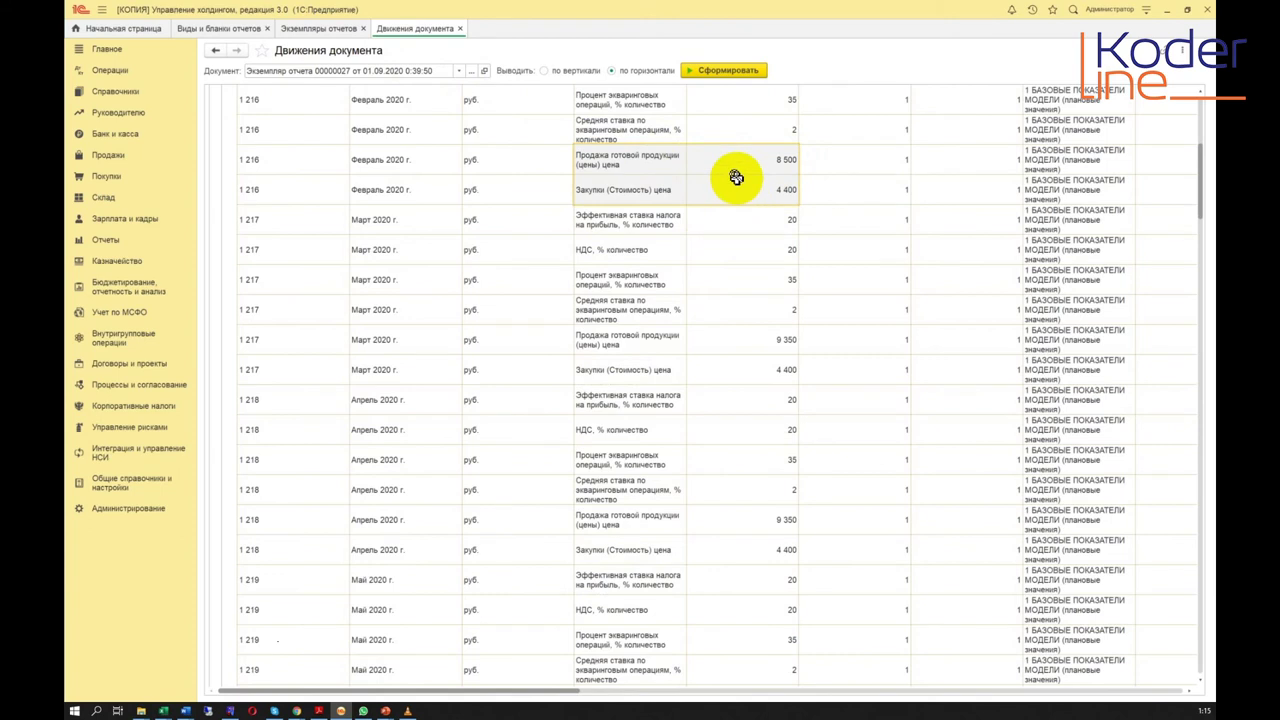
pyautogui.moveTo(314, 166); pyautogui.dragTo(808, 169)
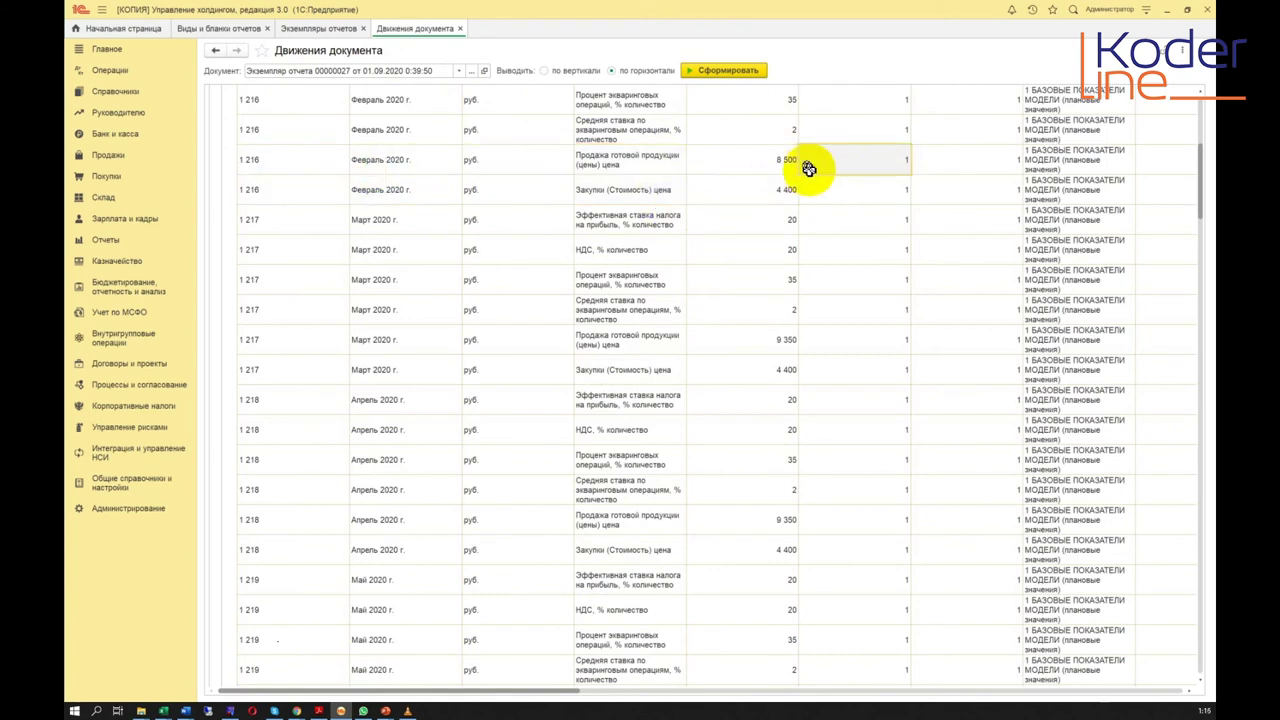
pyautogui.click(790, 163)
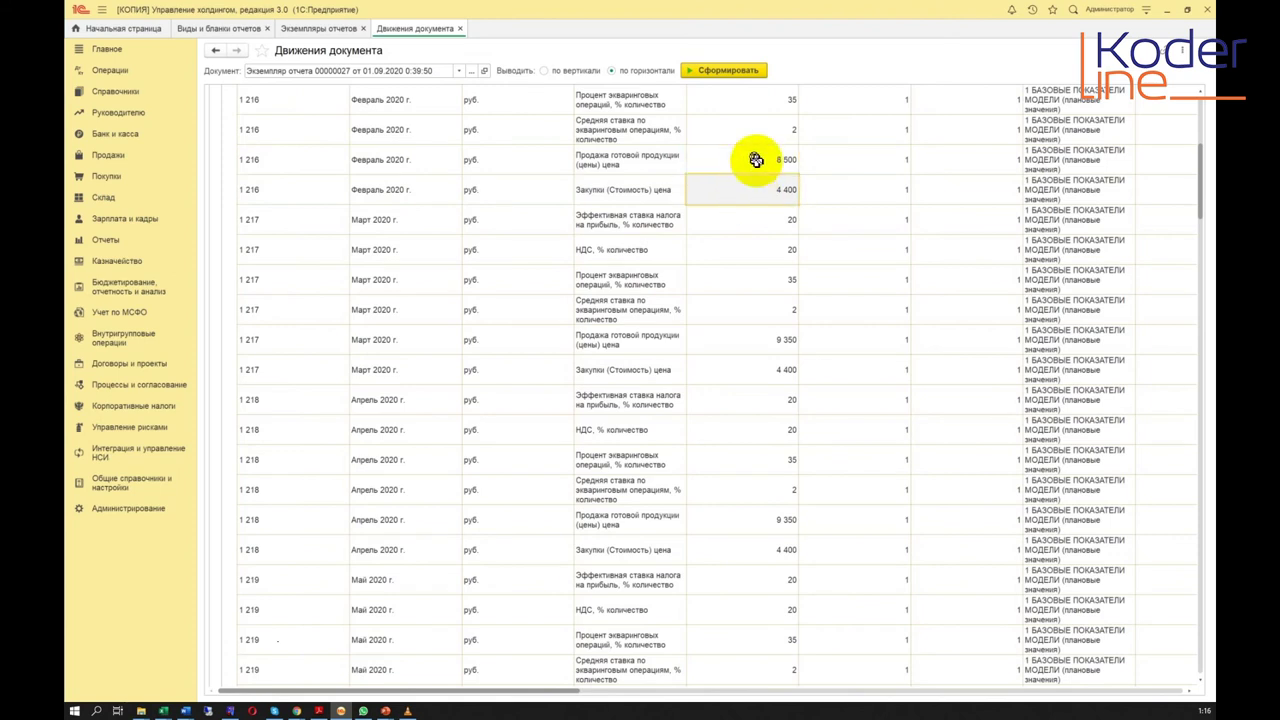
pyautogui.click(751, 187)
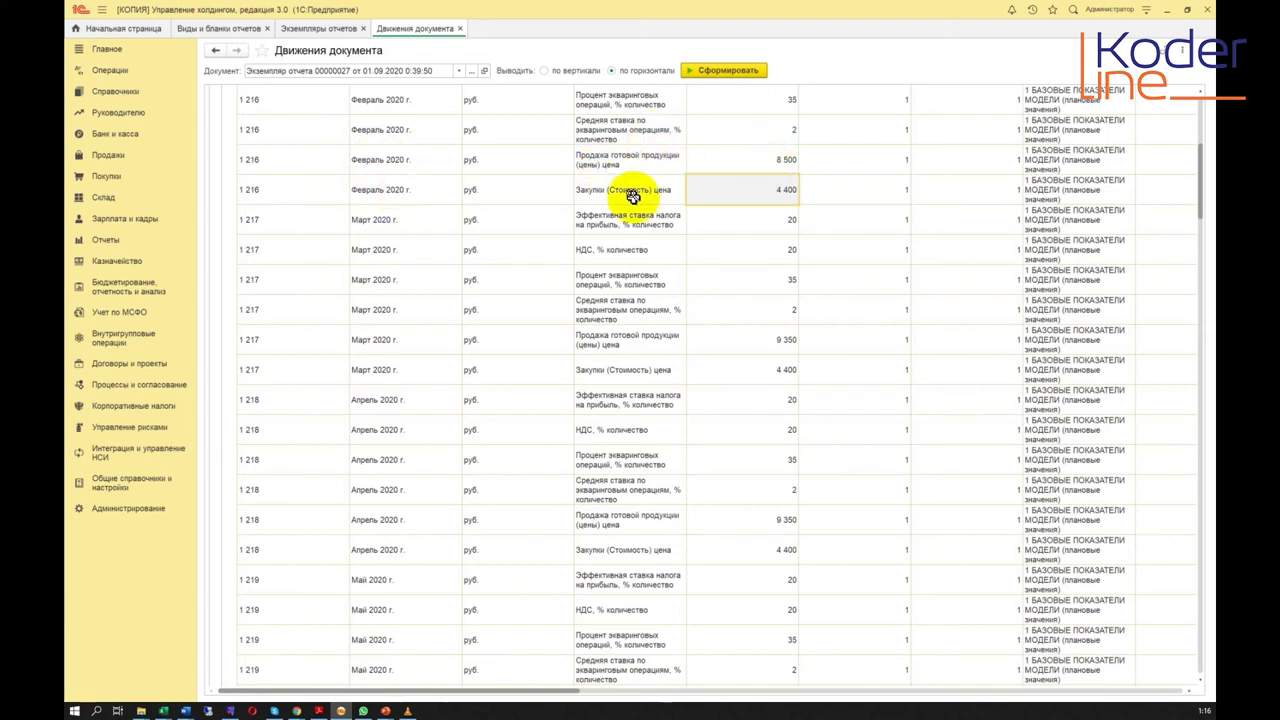
pyautogui.click(736, 166)
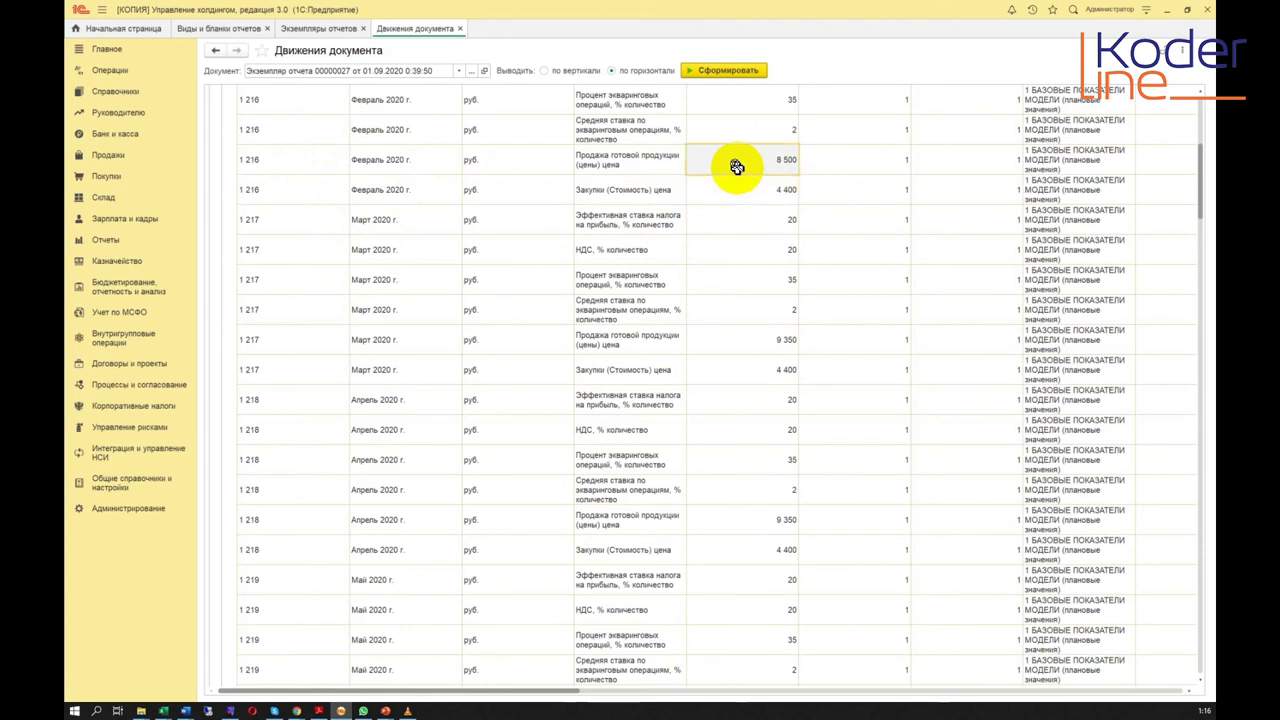
pyautogui.click(461, 29)
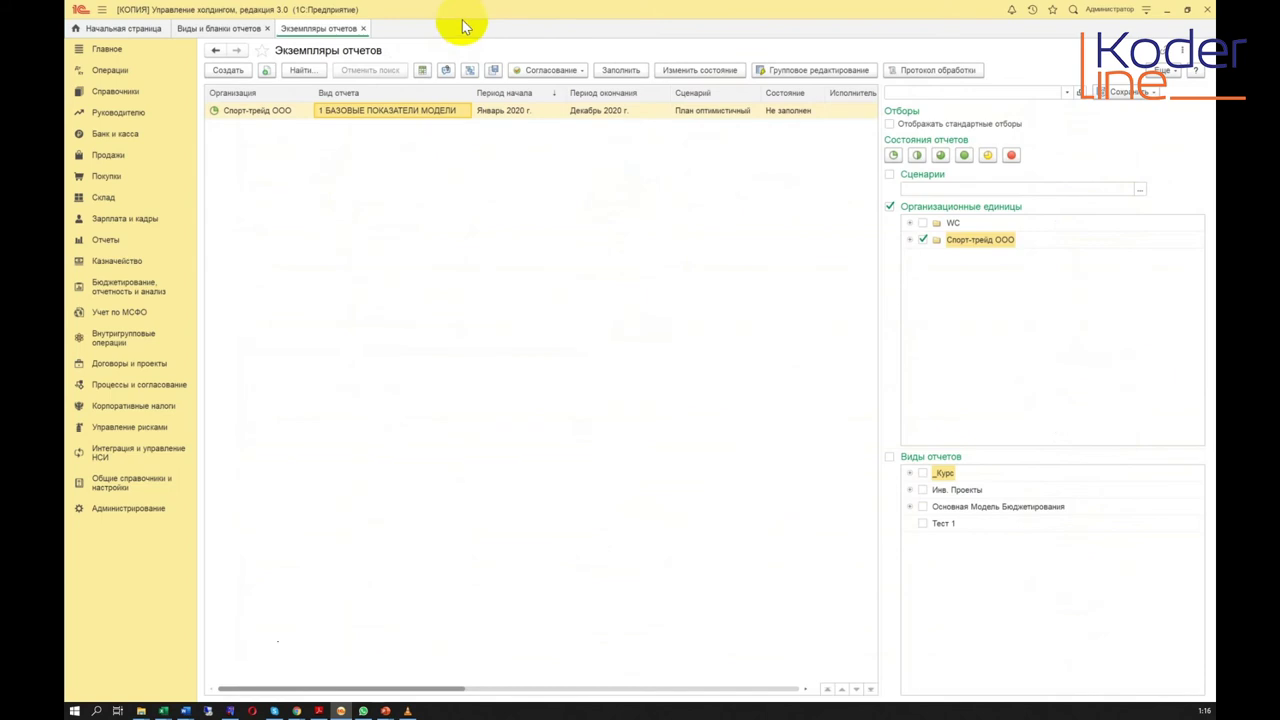
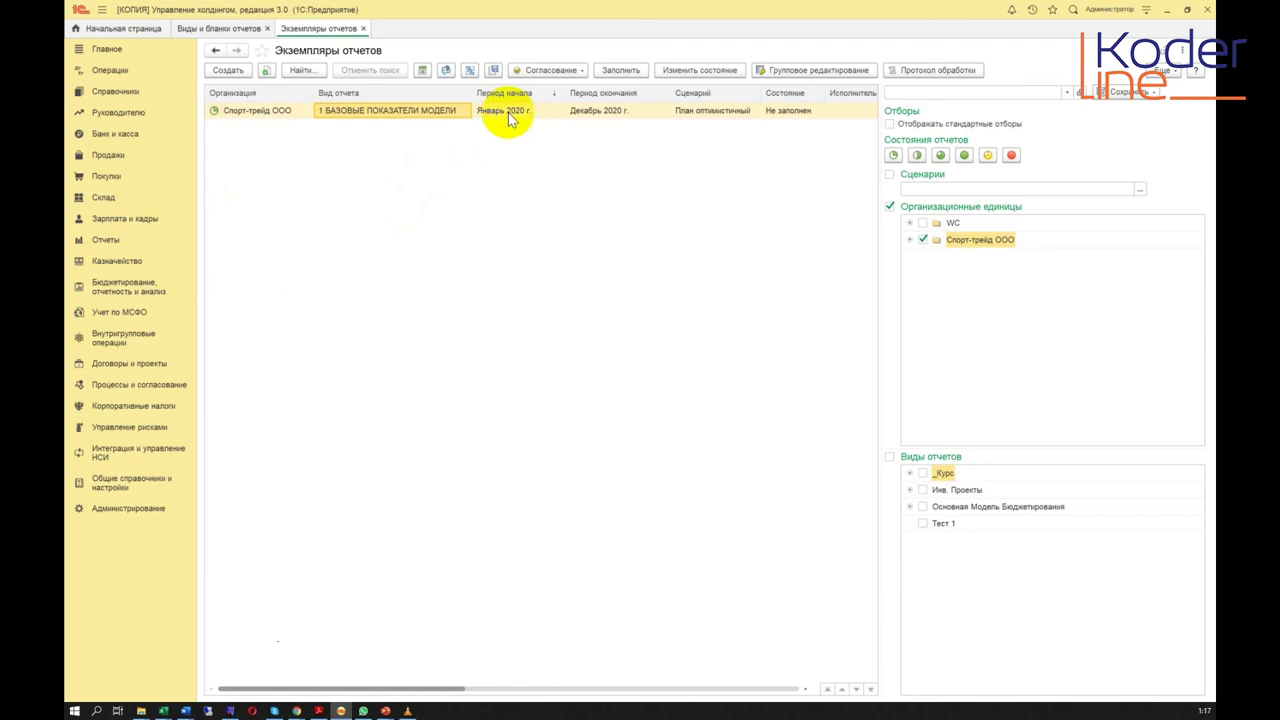
# Set the analytics group total of the report type's Закупки (Стоимость) цена indicator to Среднее, then save and close the indicator
pyautogui.click(234, 30)
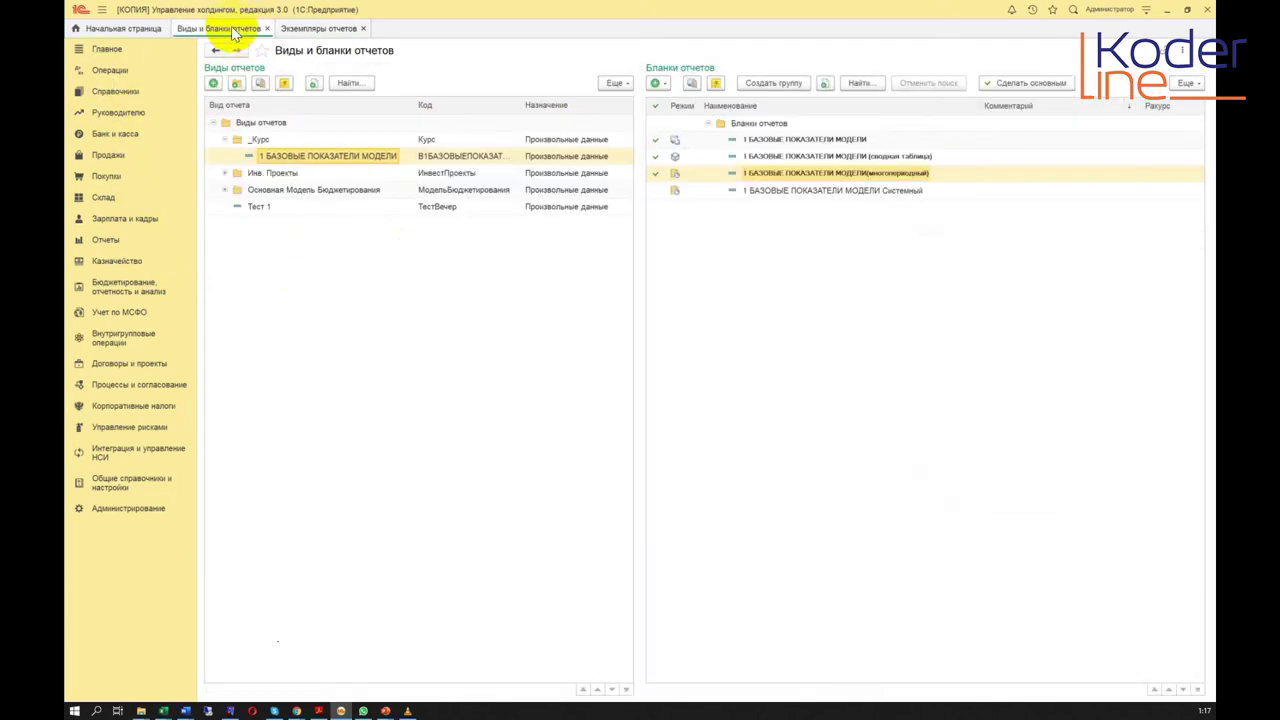
pyautogui.click(319, 158)
pyautogui.doubleClick(319, 157)
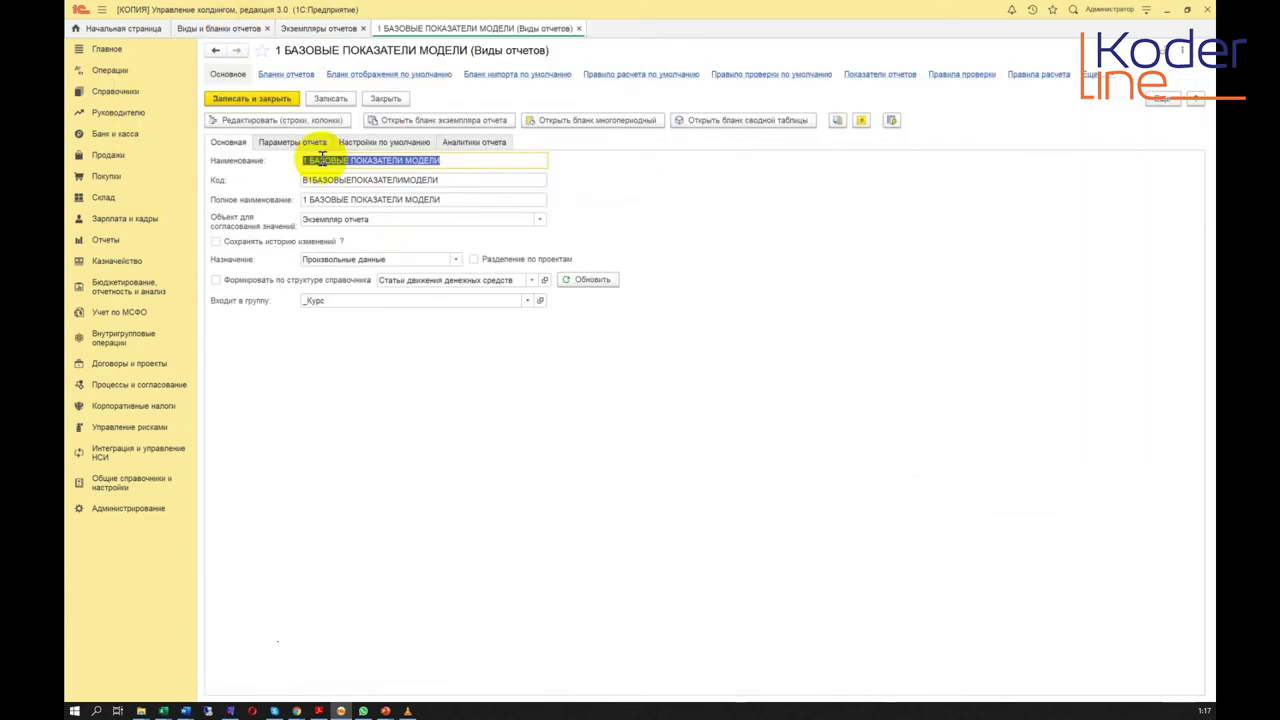
pyautogui.click(883, 78)
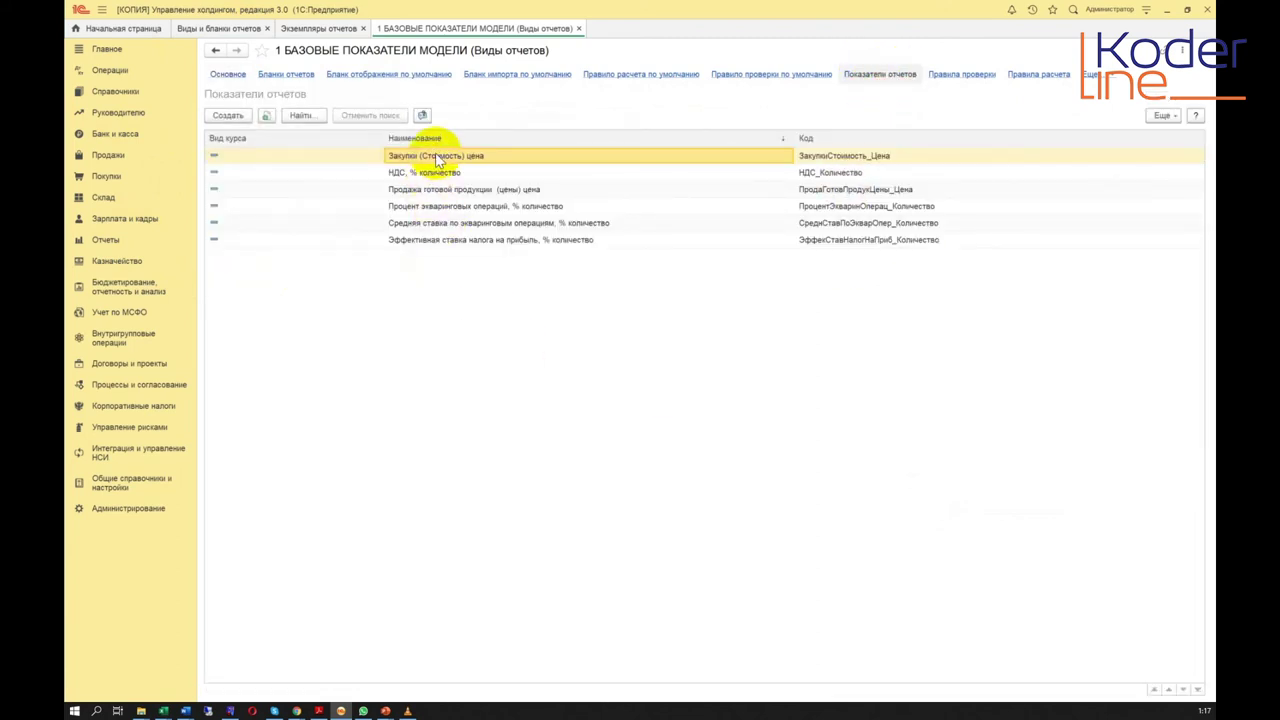
pyautogui.doubleClick(433, 155)
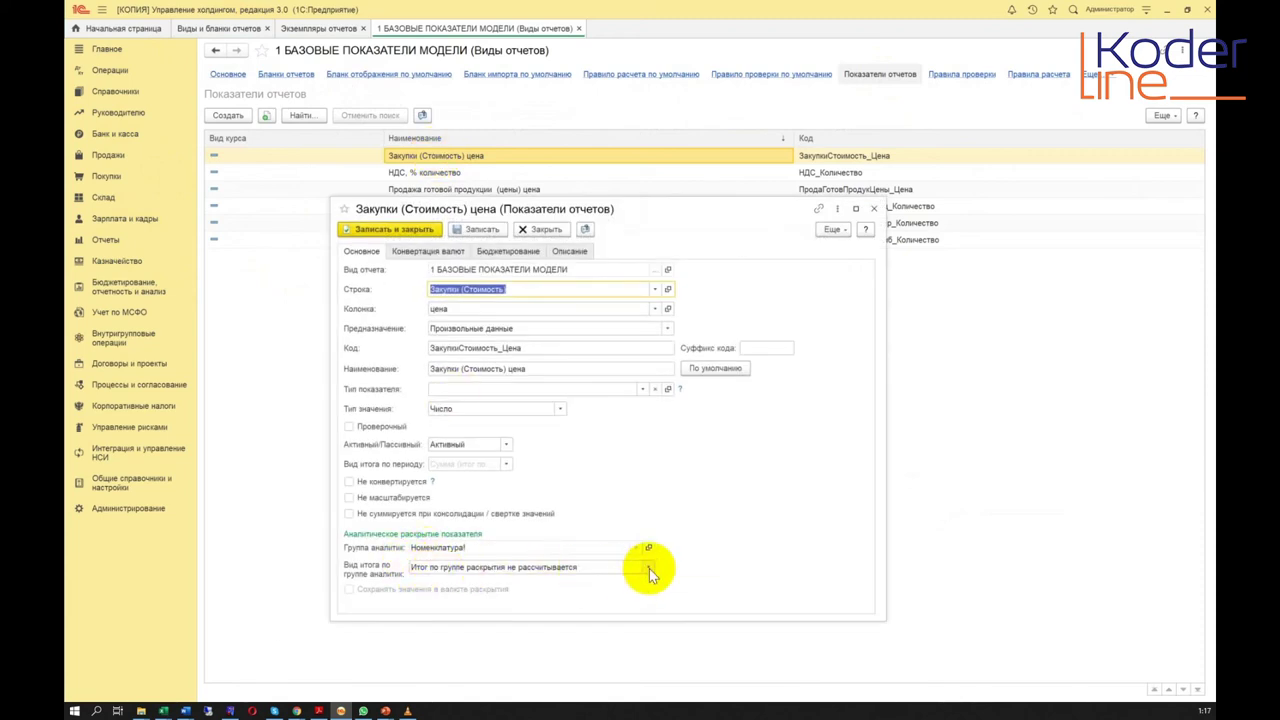
pyautogui.click(649, 569)
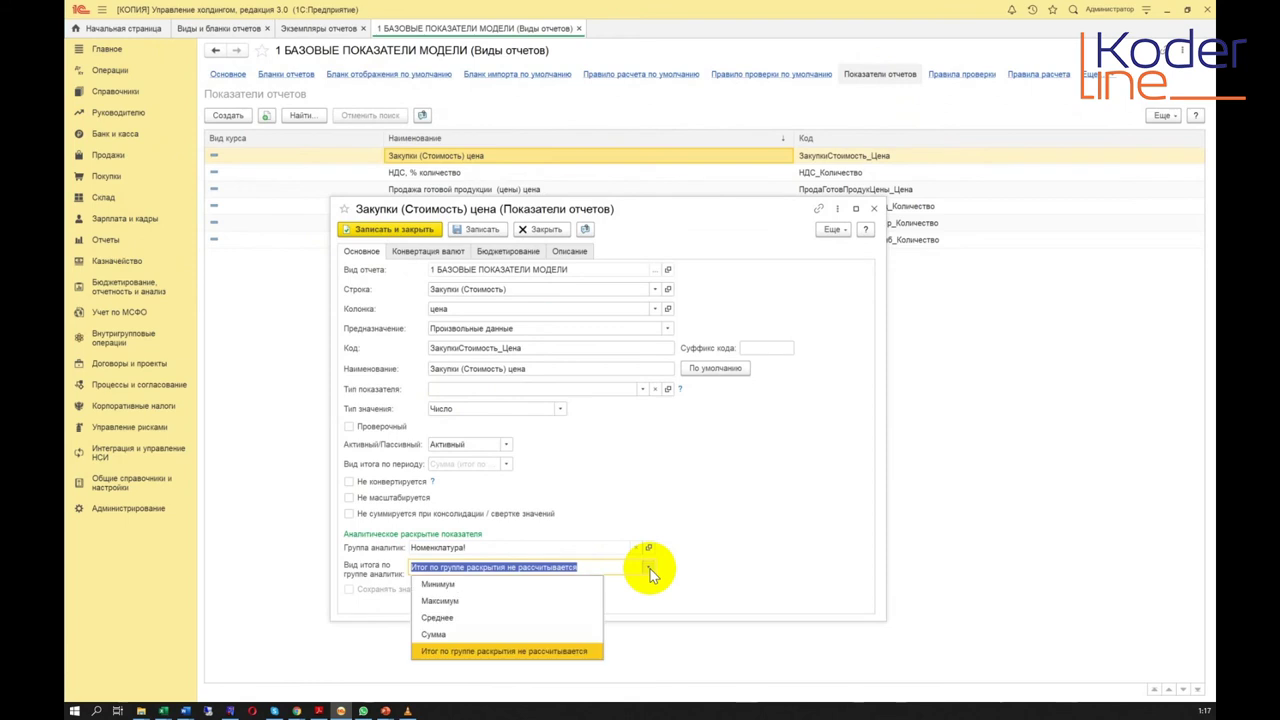
pyautogui.click(440, 618)
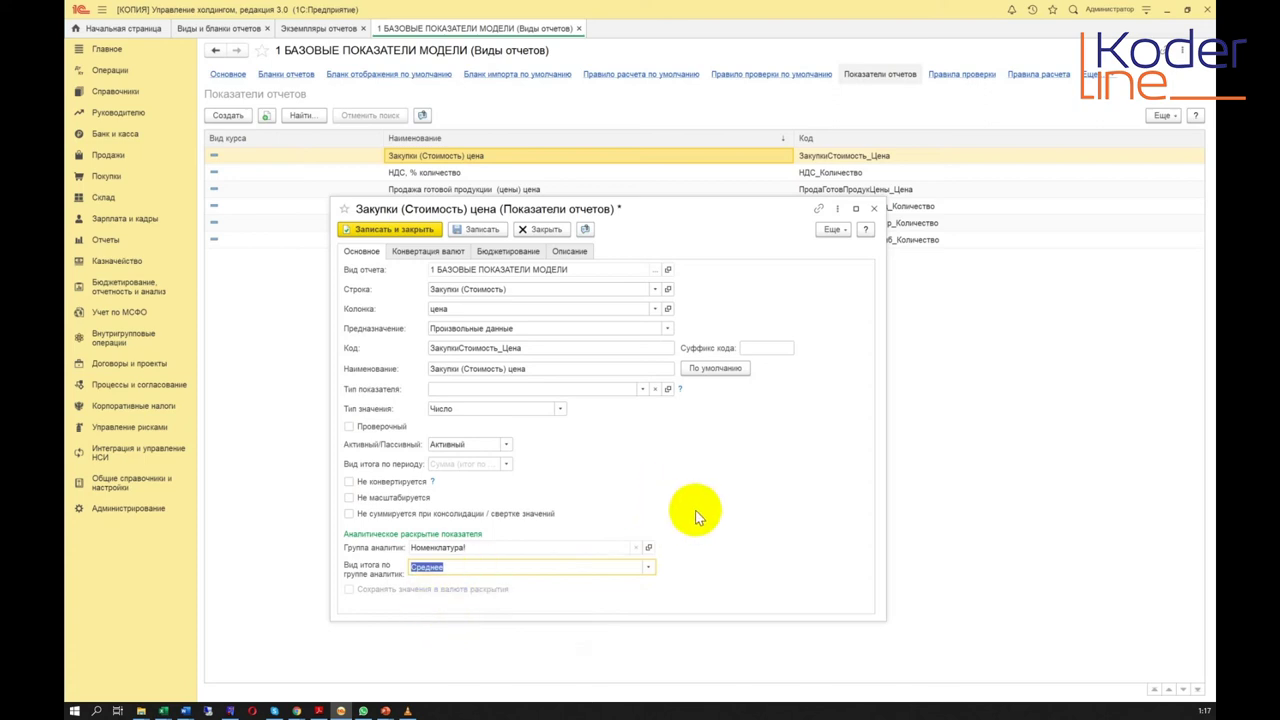
pyautogui.click(411, 229)
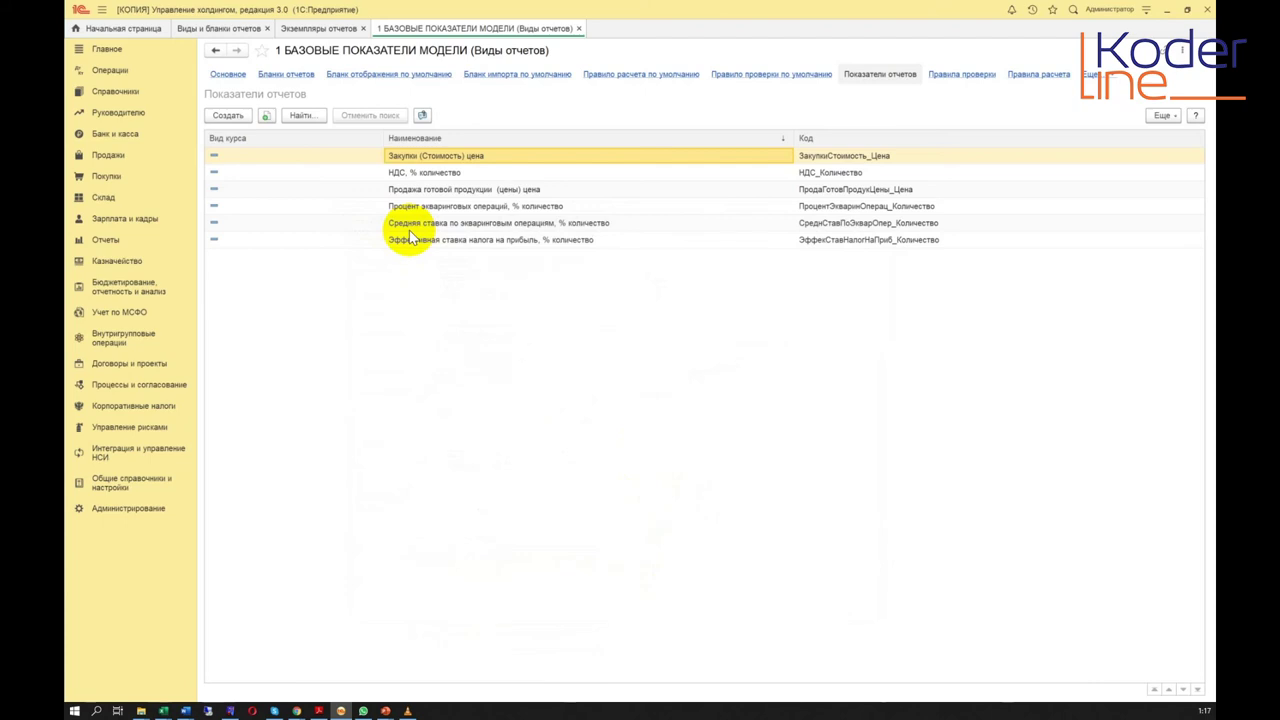
# Set the analytics group total of the Продажа готовой продукции (цены) цена indicator to Среднее, then save and close the indicator and report type
pyautogui.doubleClick(442, 190)
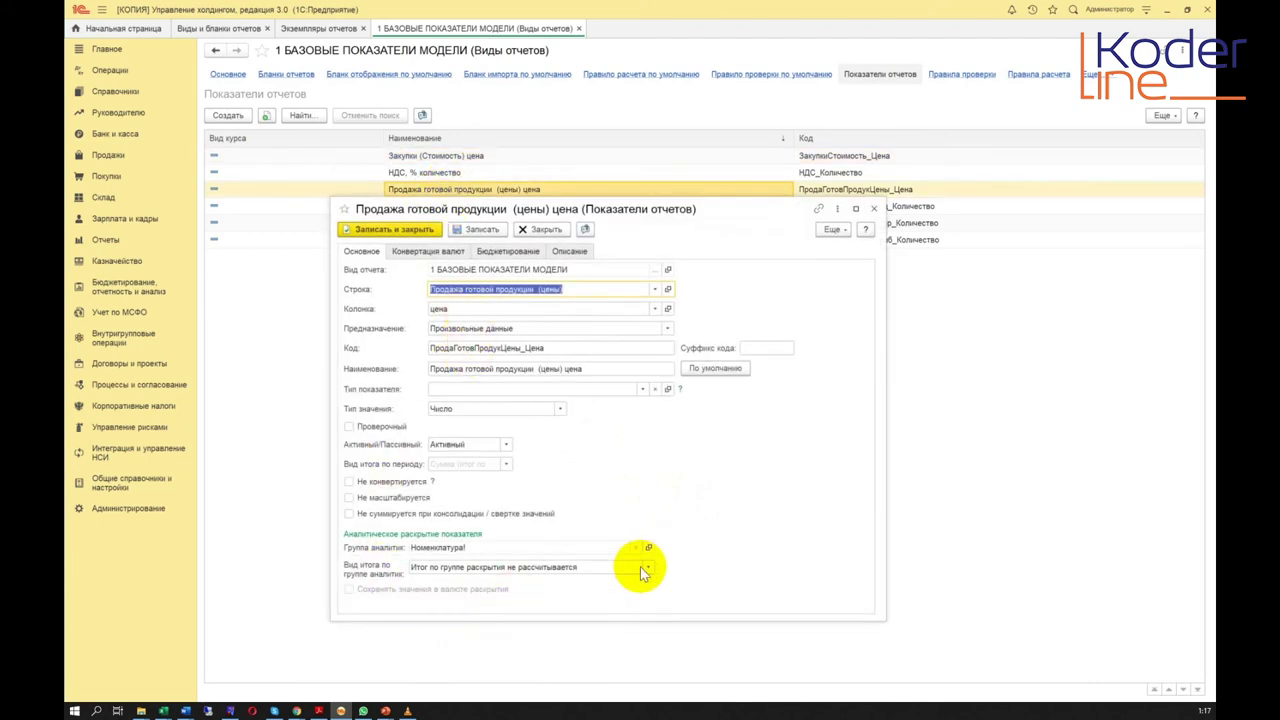
pyautogui.click(648, 567)
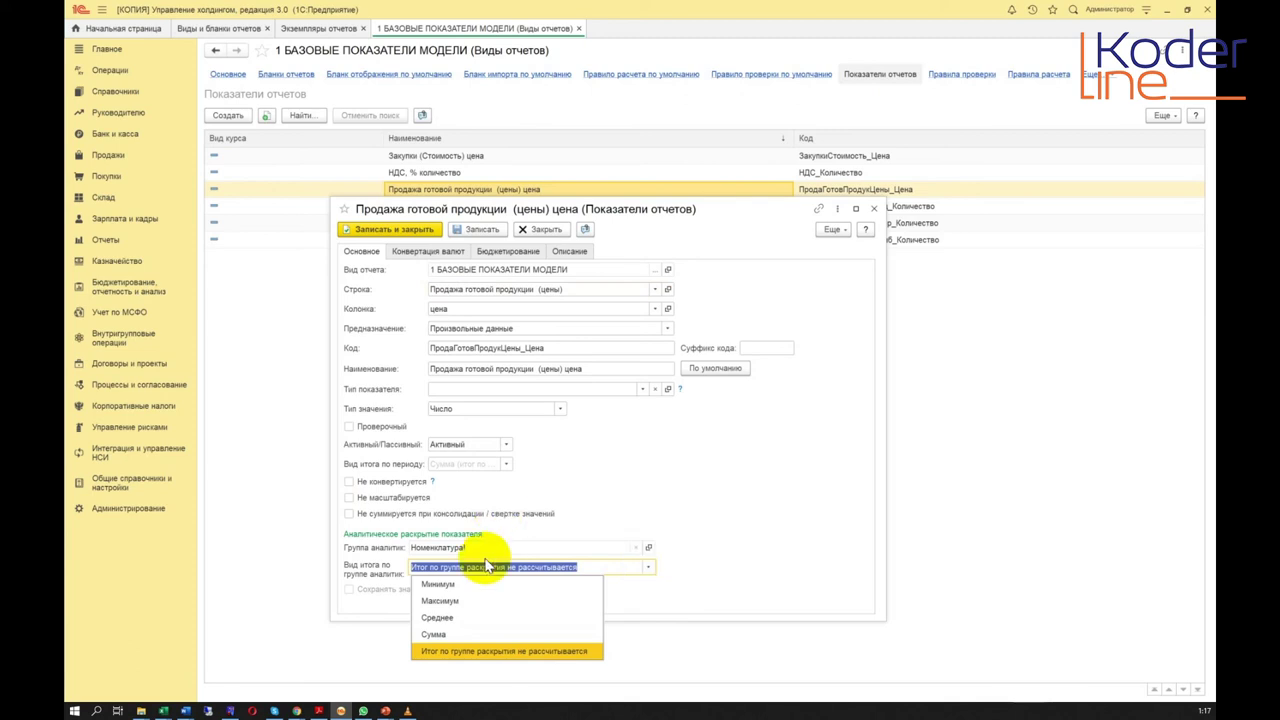
pyautogui.click(462, 617)
pyautogui.click(418, 224)
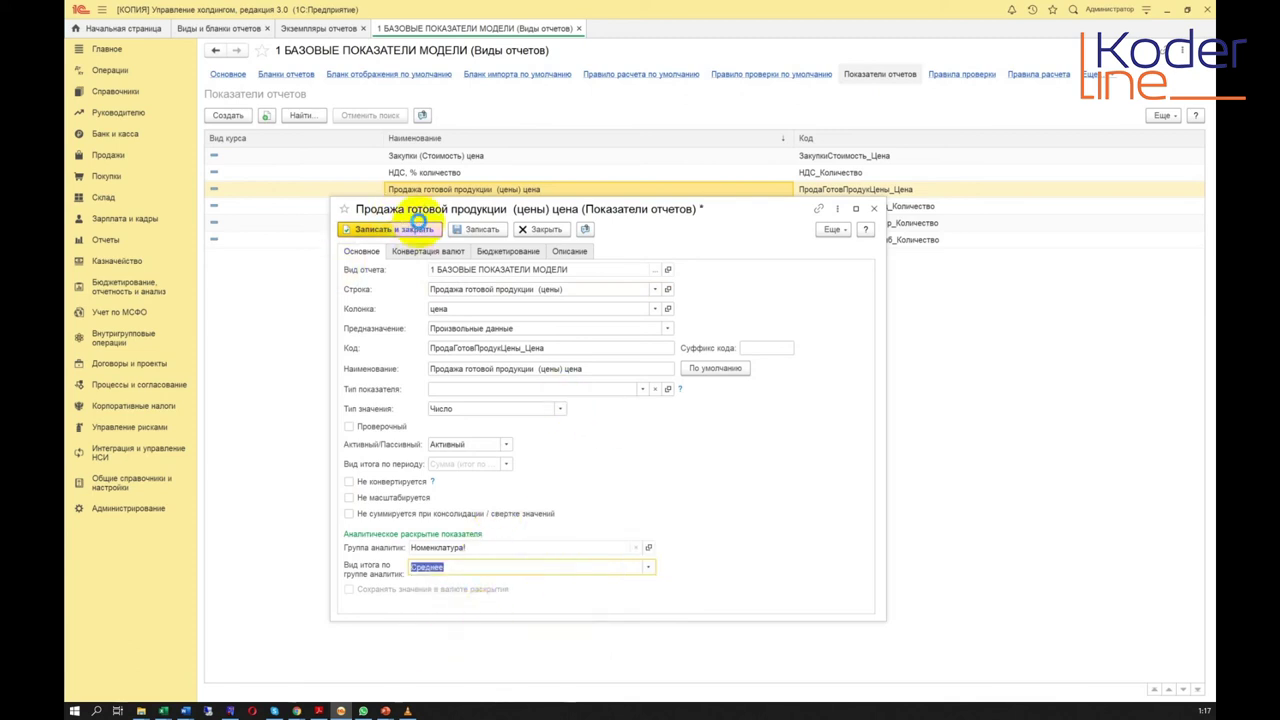
pyautogui.click(228, 74)
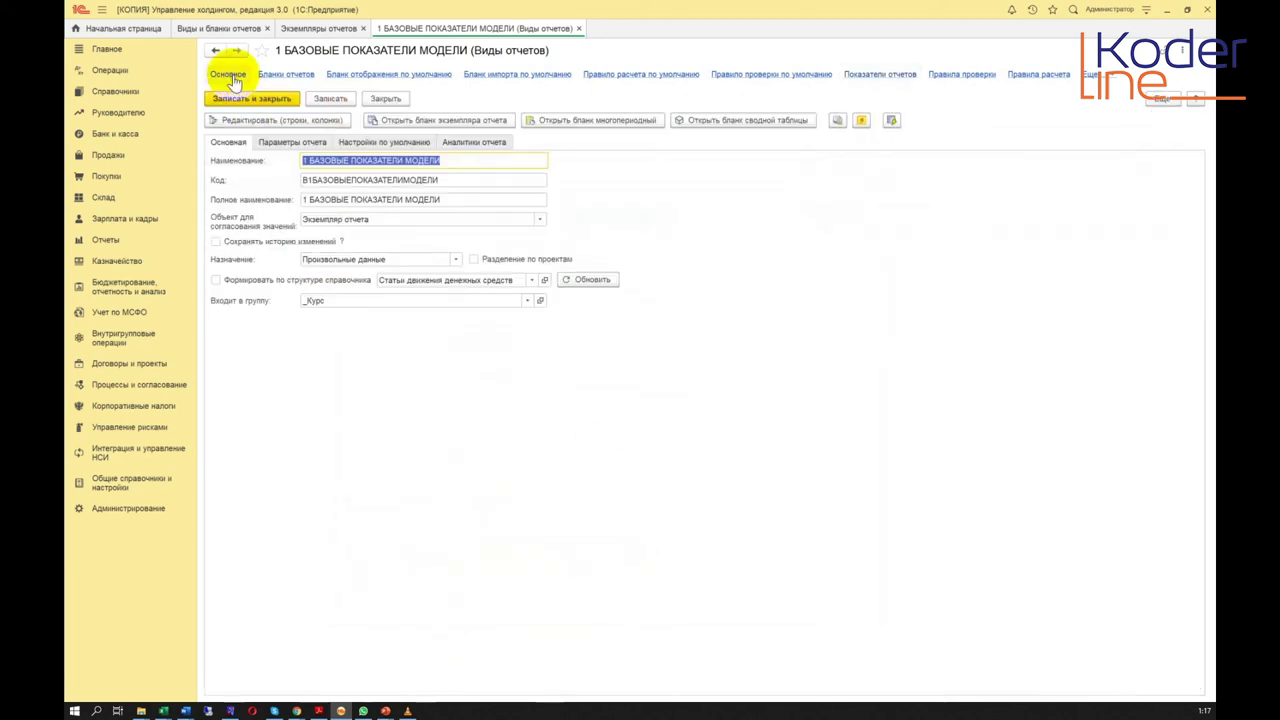
pyautogui.click(268, 98)
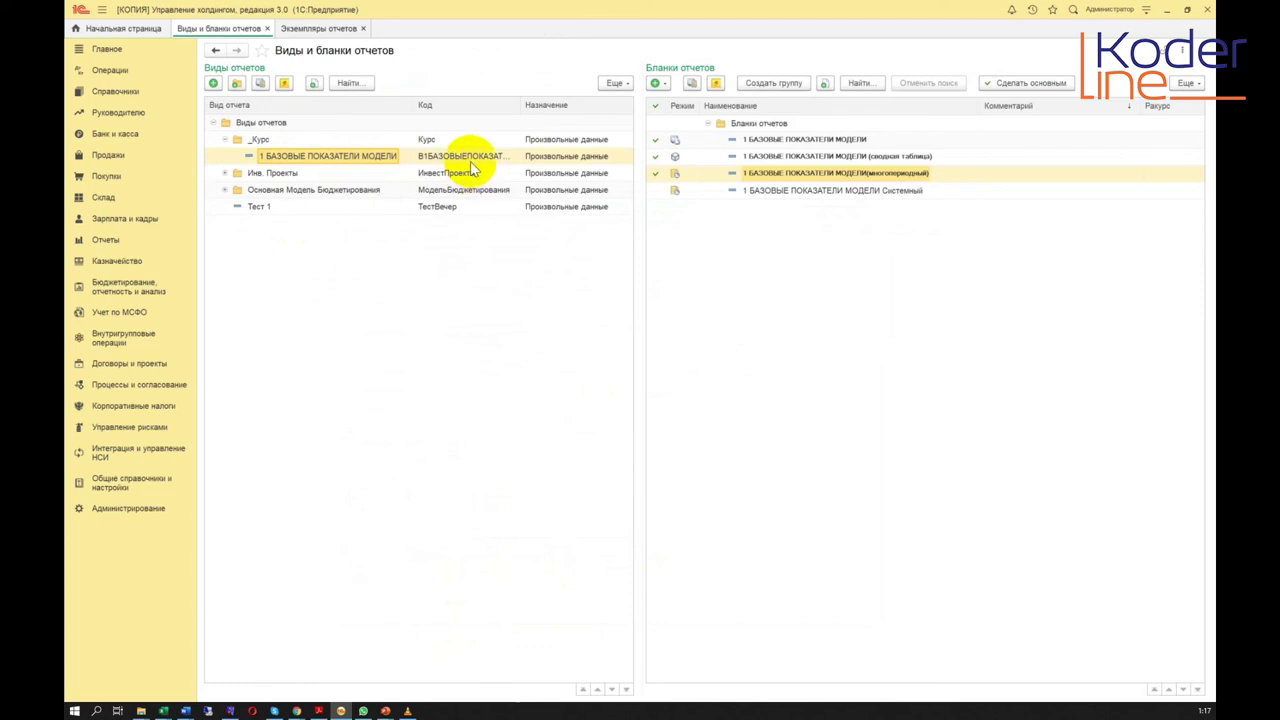
# Open the 2020 instance of 1 БАЗОВЫЕ ПОКАЗАТЕЛИ МОДЕЛИ and examine the group total rows of Продажа готовой продукции (цены) and Закупки (Стоимость)
pyautogui.click(322, 30)
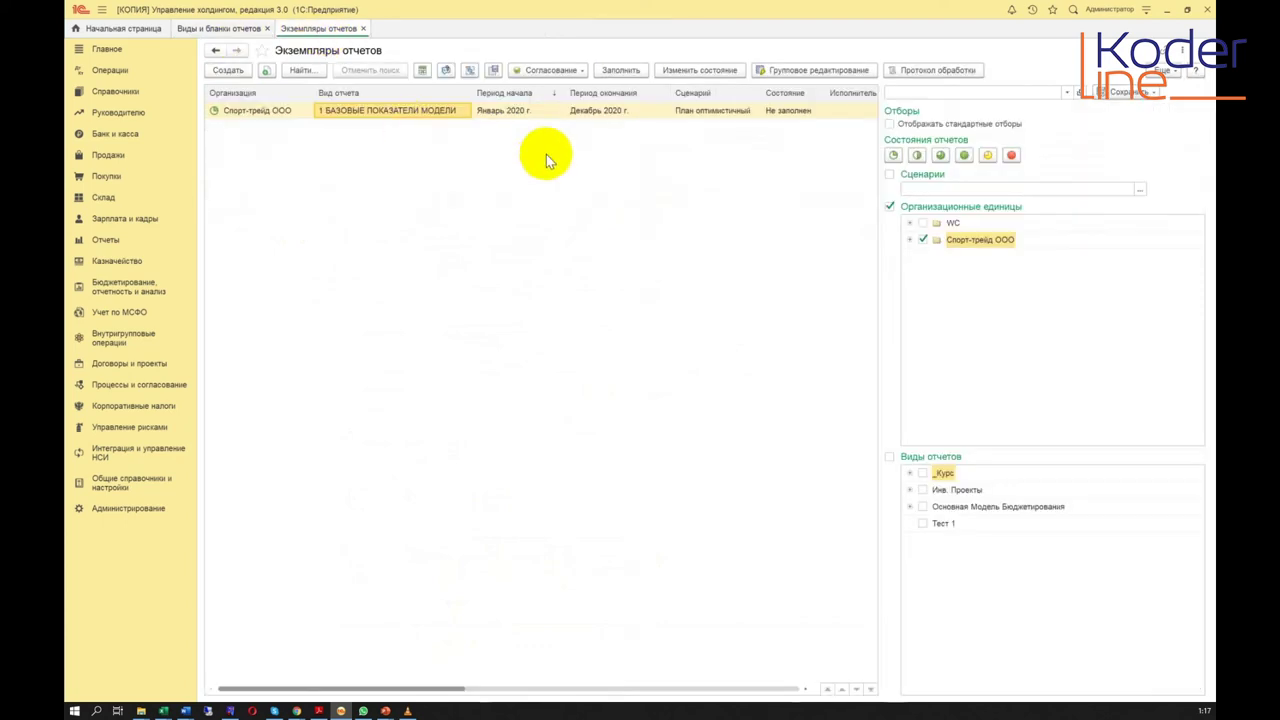
pyautogui.click(432, 106)
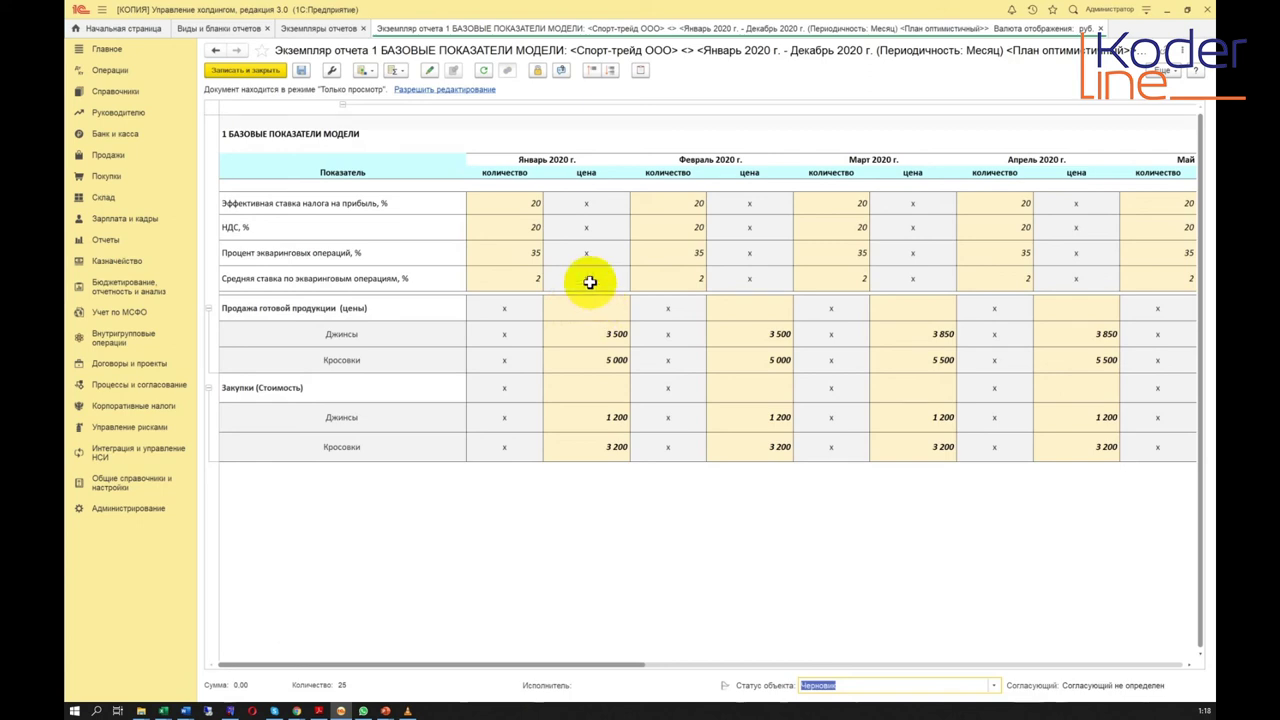
pyautogui.click(598, 310)
pyautogui.click(602, 335)
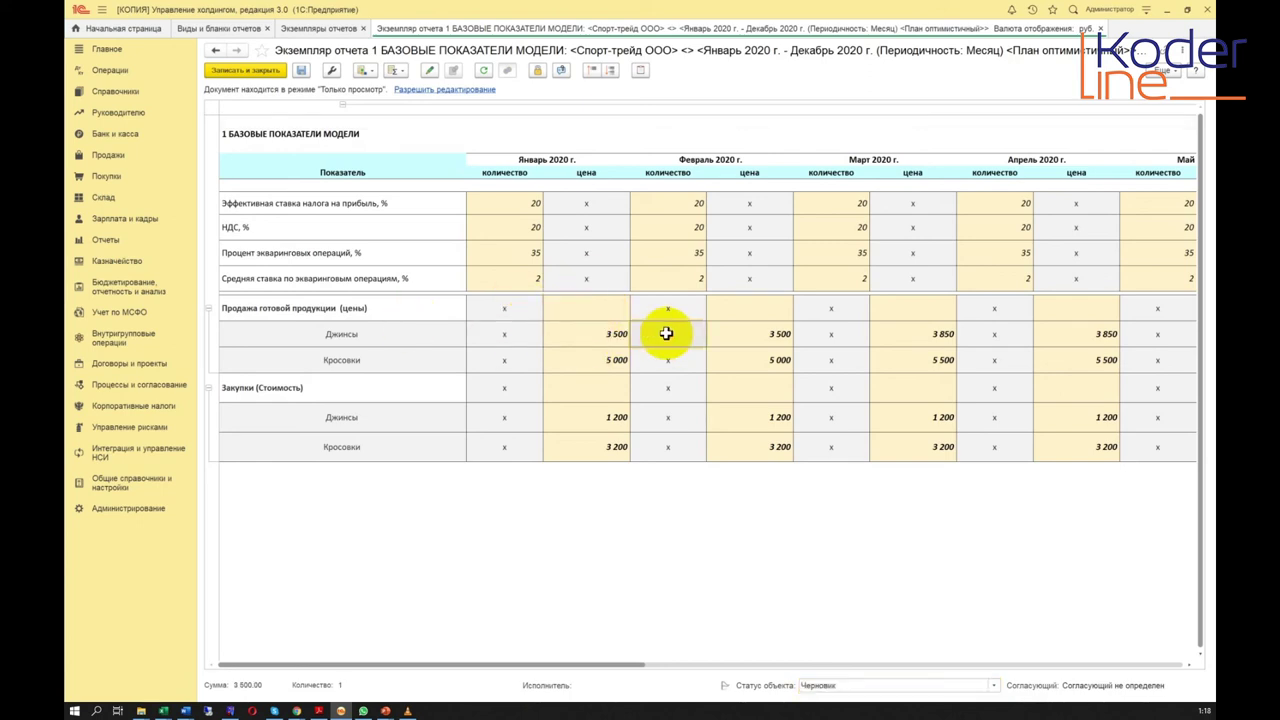
pyautogui.click(603, 309)
pyautogui.moveTo(603, 309); pyautogui.dragTo(1137, 314)
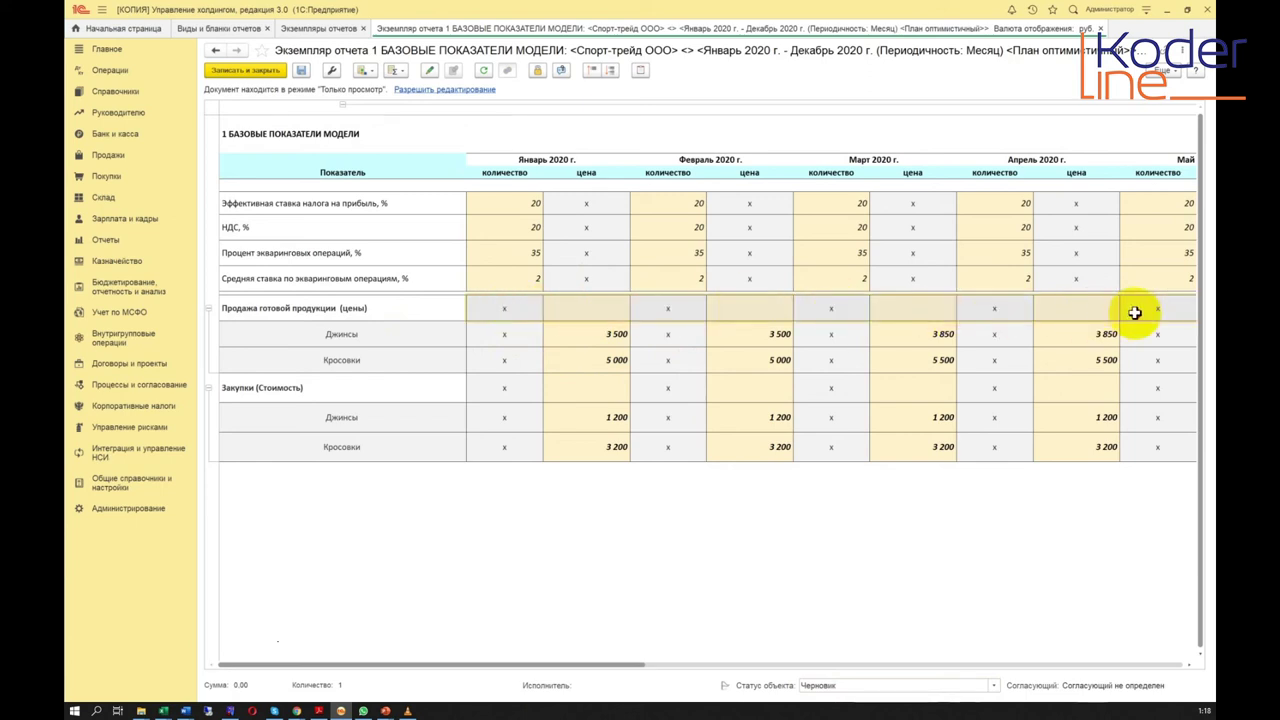
pyautogui.click(590, 387)
pyautogui.moveTo(356, 383); pyautogui.dragTo(943, 380)
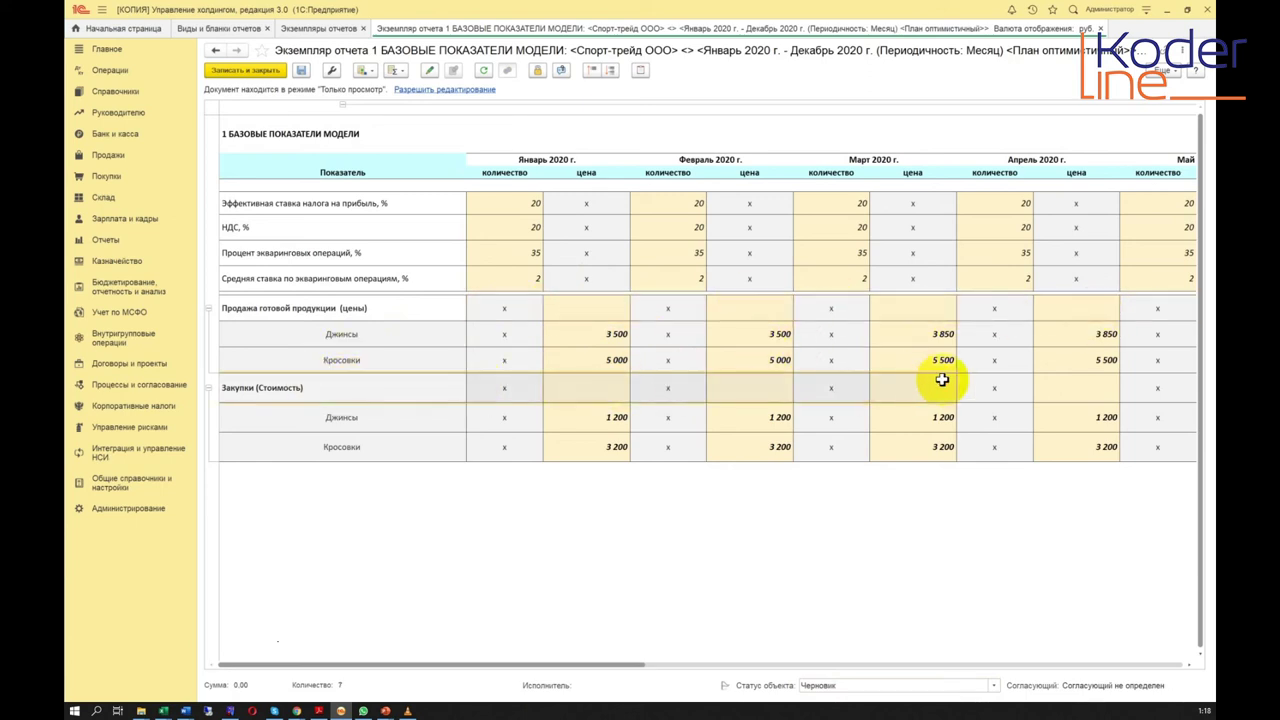
pyautogui.click(684, 449)
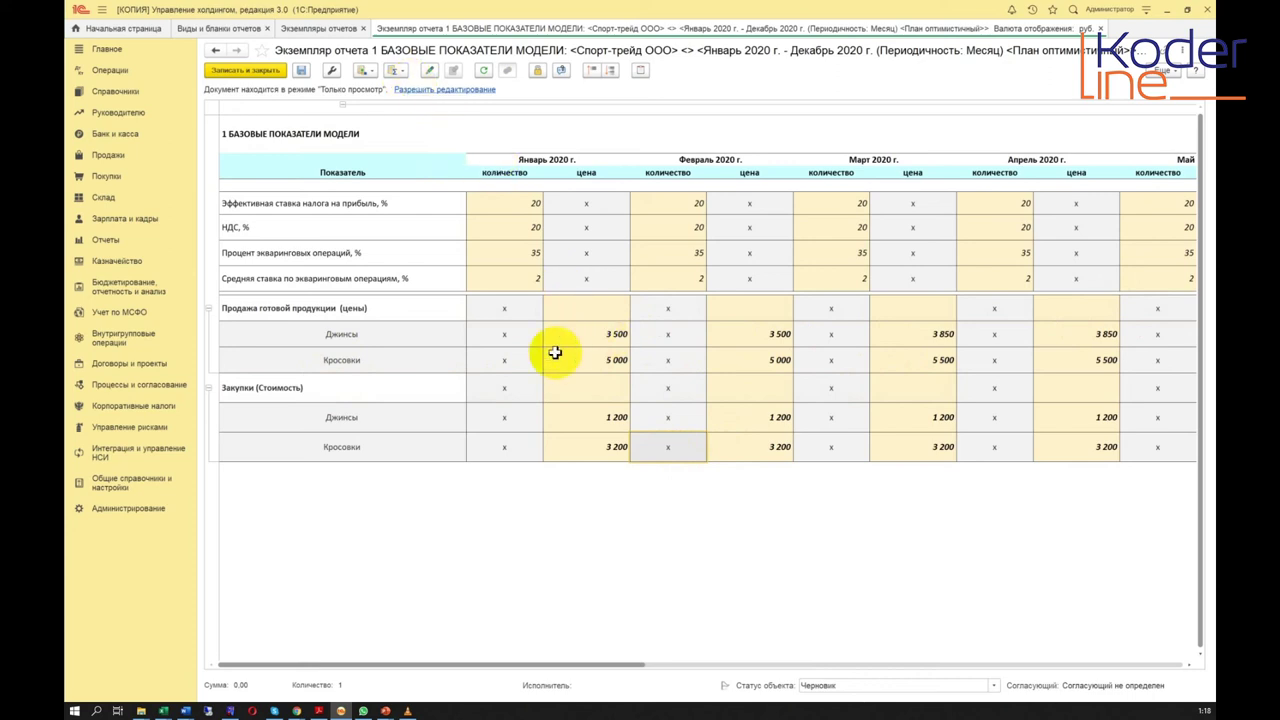
# Check the sums of the January 2020 Джинсы and Кросовки prices in both the sales and purchase groups against the empty total cells
pyautogui.click(598, 336)
pyautogui.moveTo(598, 336); pyautogui.dragTo(614, 357)
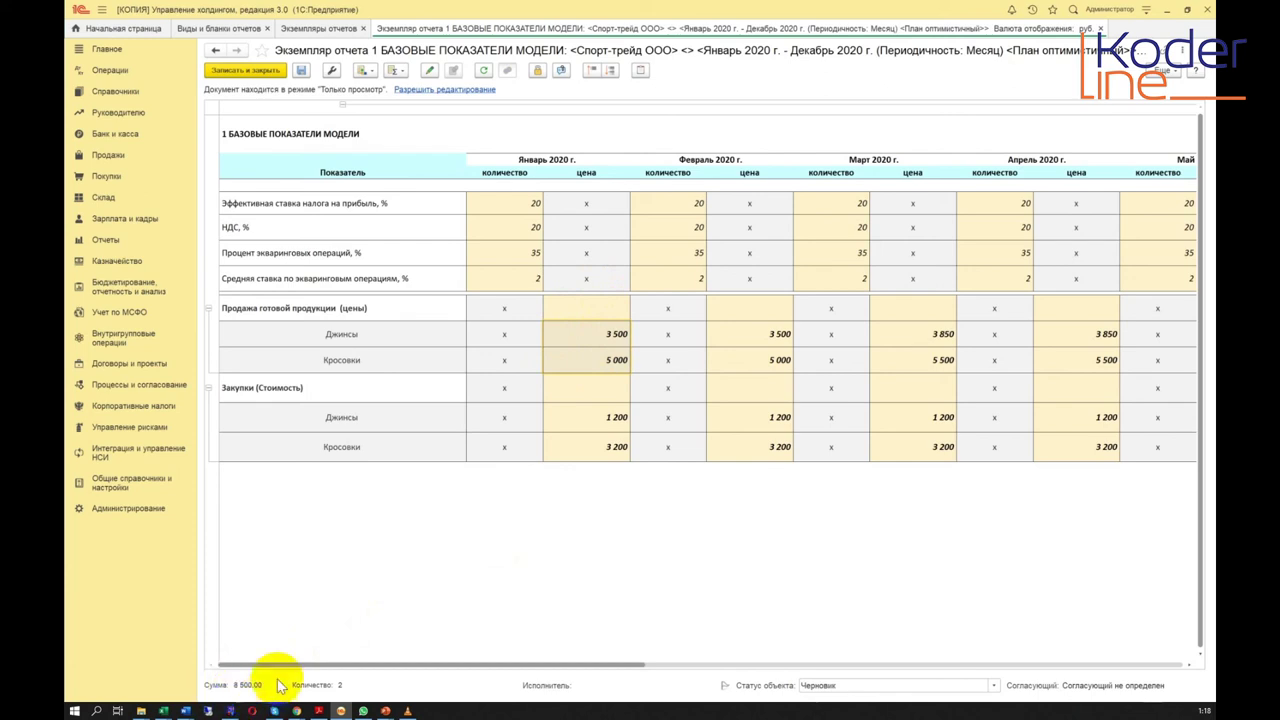
pyautogui.click(605, 418)
pyautogui.moveTo(605, 418); pyautogui.dragTo(596, 440)
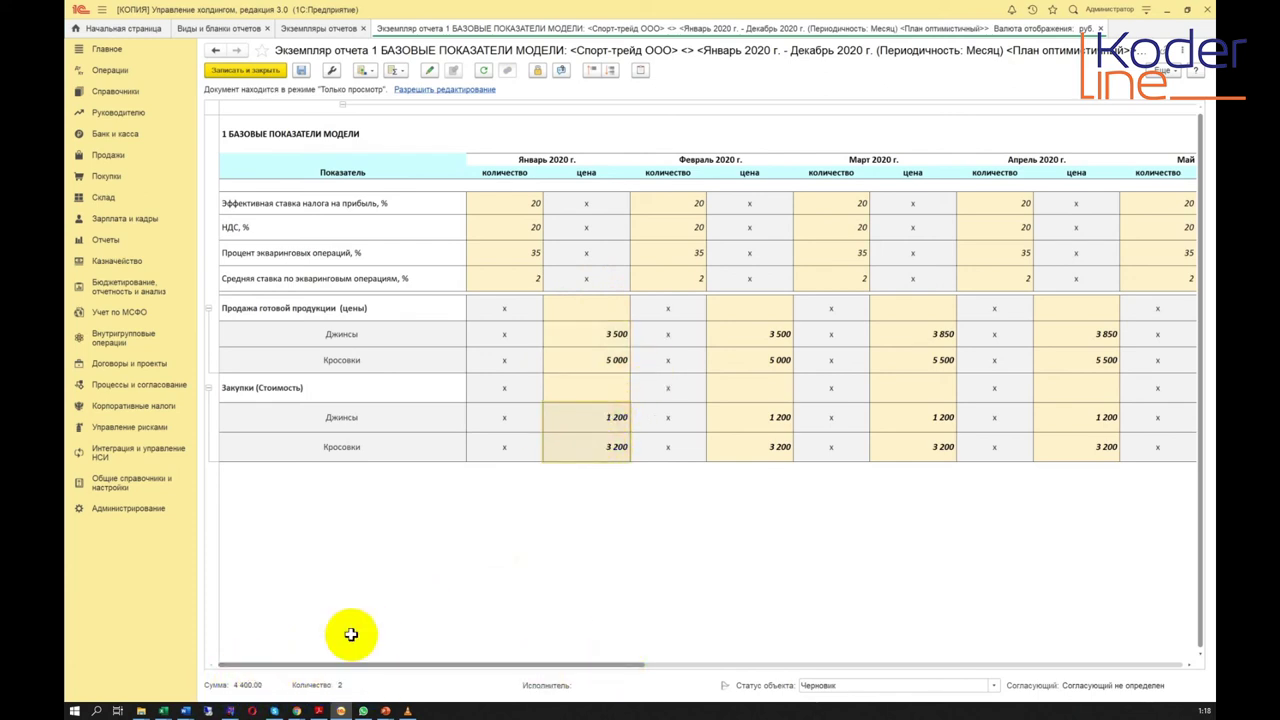
pyautogui.click(612, 340)
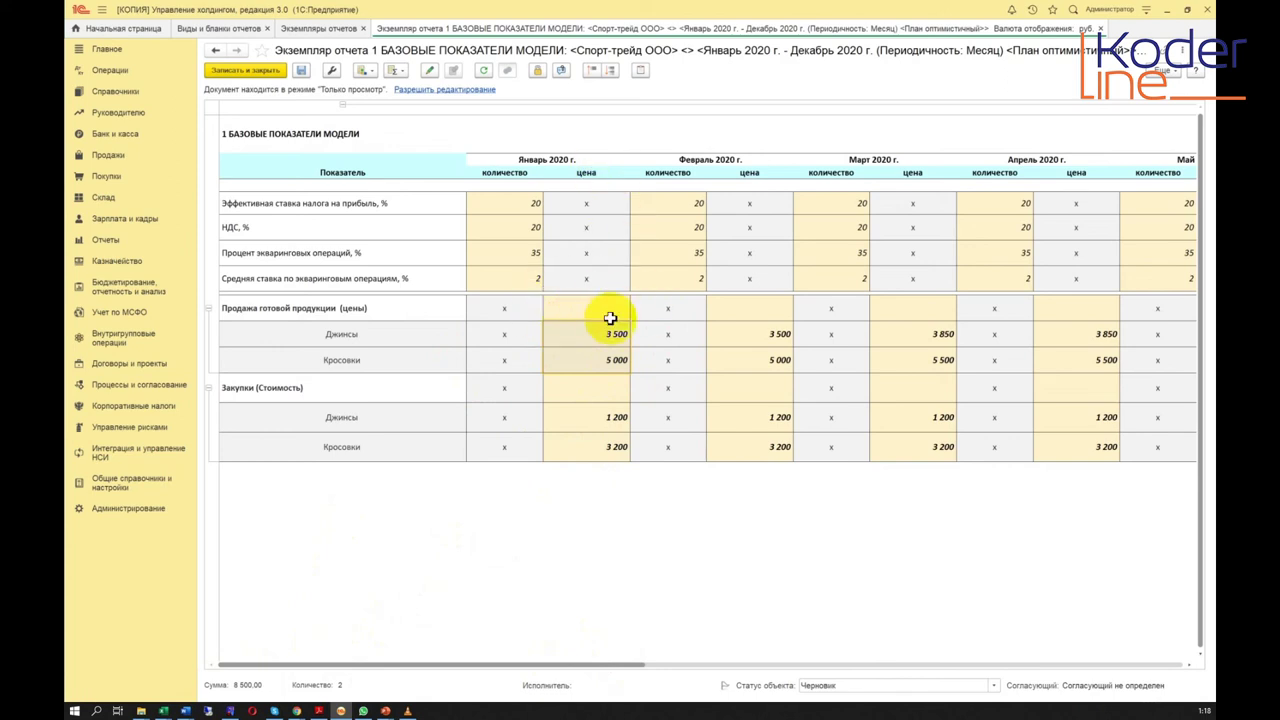
pyautogui.click(587, 311)
pyautogui.moveTo(609, 332); pyautogui.dragTo(614, 360)
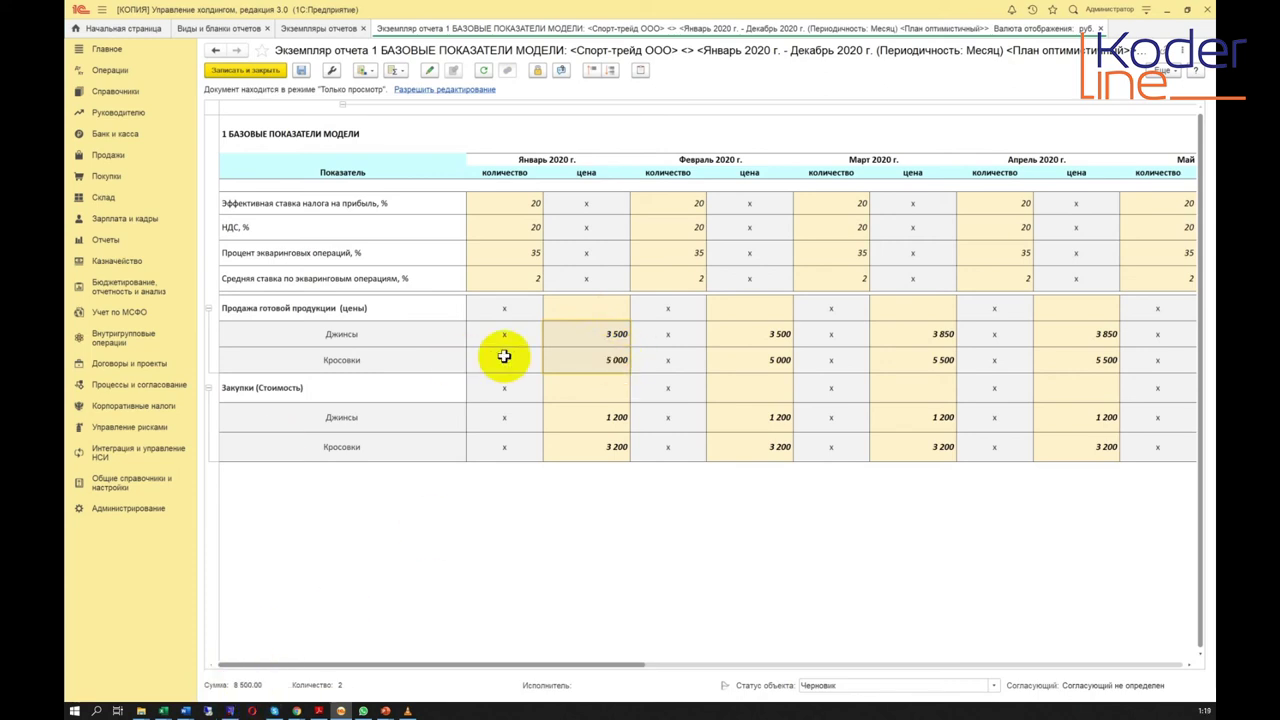
pyautogui.click(671, 333)
pyautogui.moveTo(591, 331); pyautogui.dragTo(607, 360)
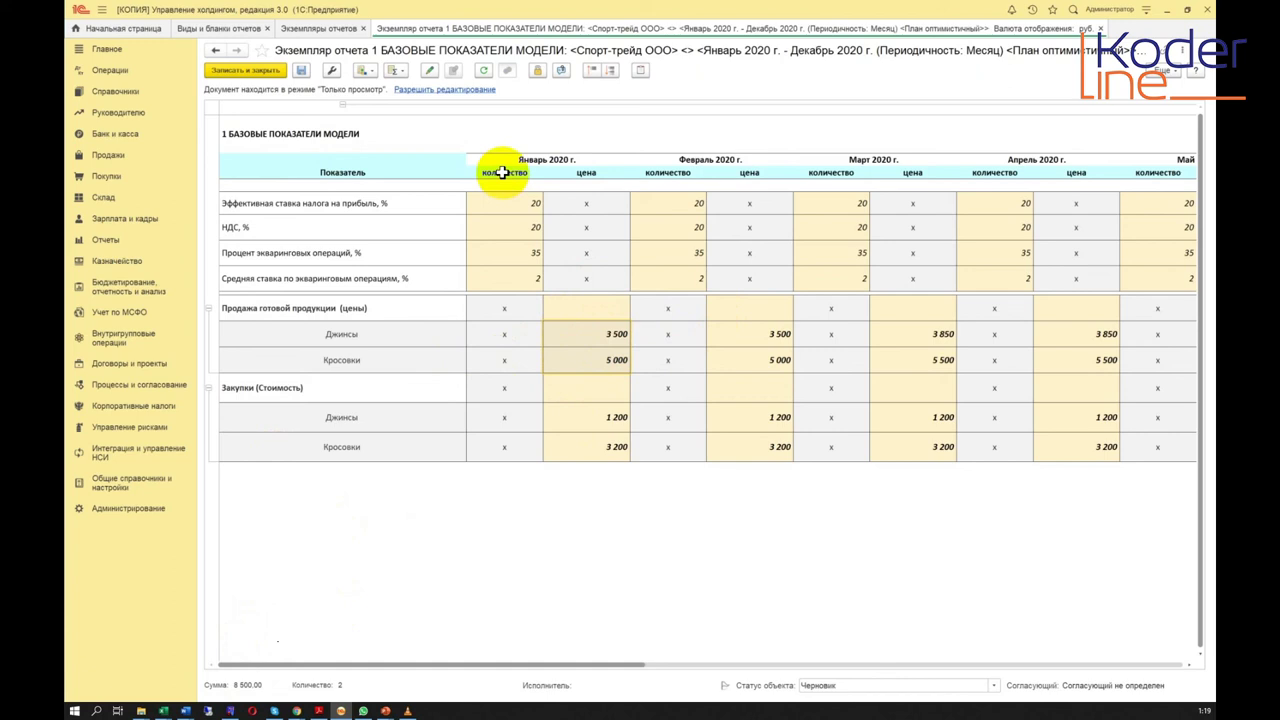
# Allow editing of the instance and re-enter 3 500 as the January 2020 sale price of Джинсы
pyautogui.click(458, 90)
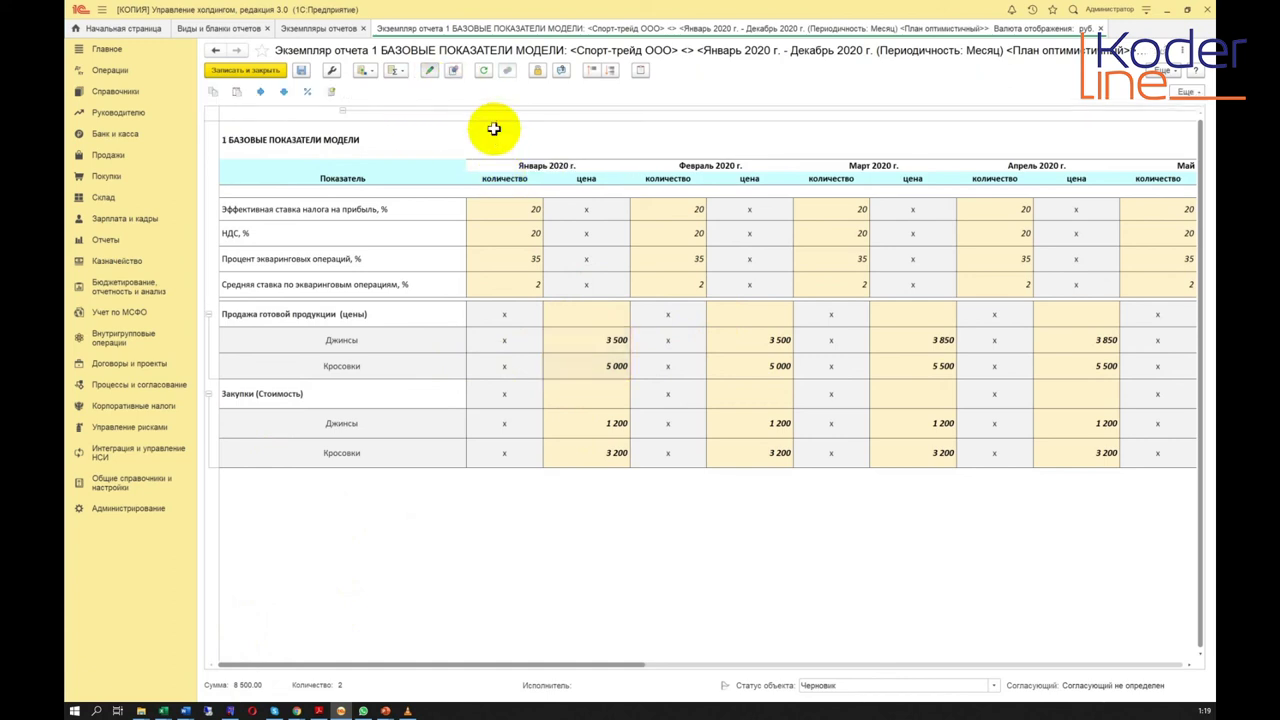
pyautogui.click(599, 345)
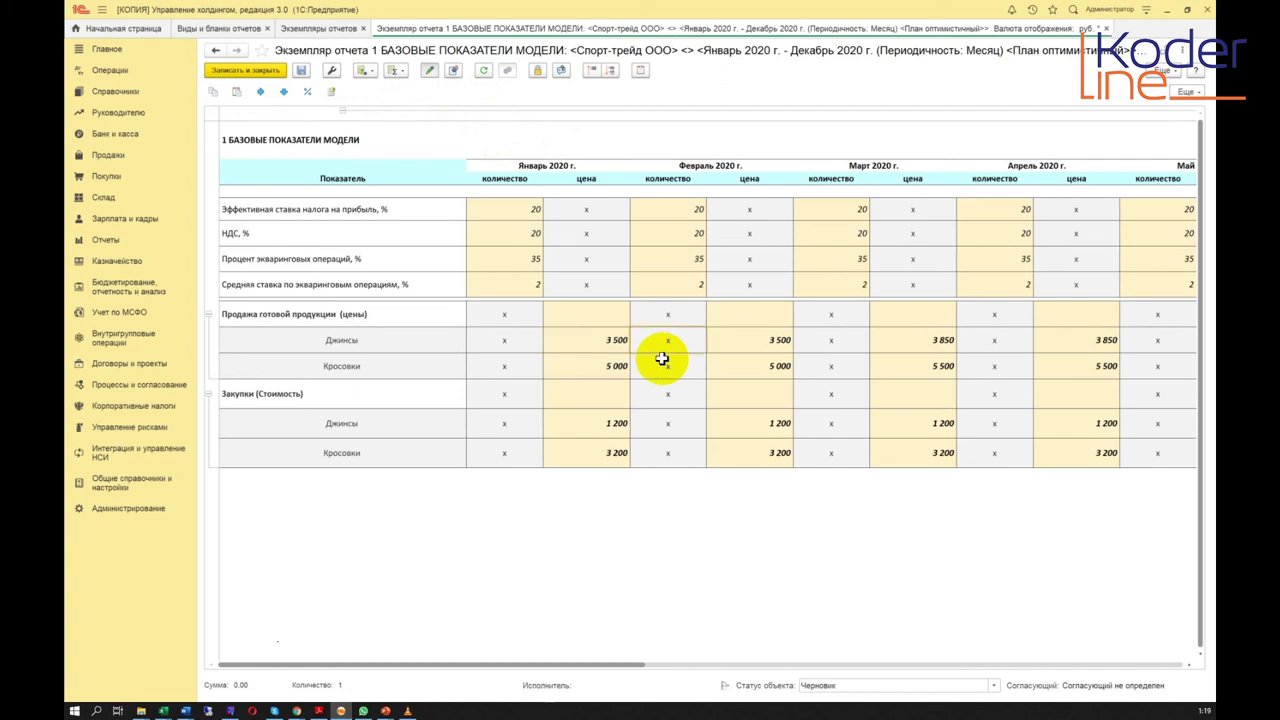
pyautogui.click(607, 339)
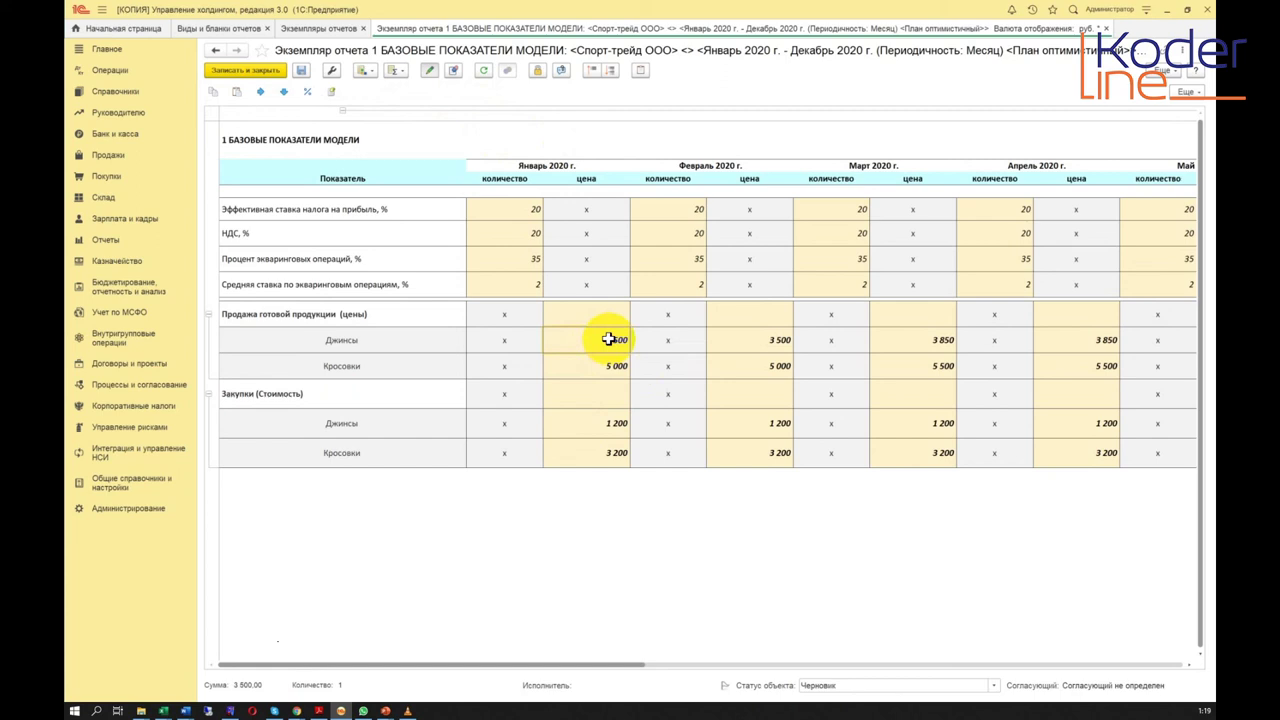
pyautogui.moveTo(337, 339); pyautogui.dragTo(588, 338)
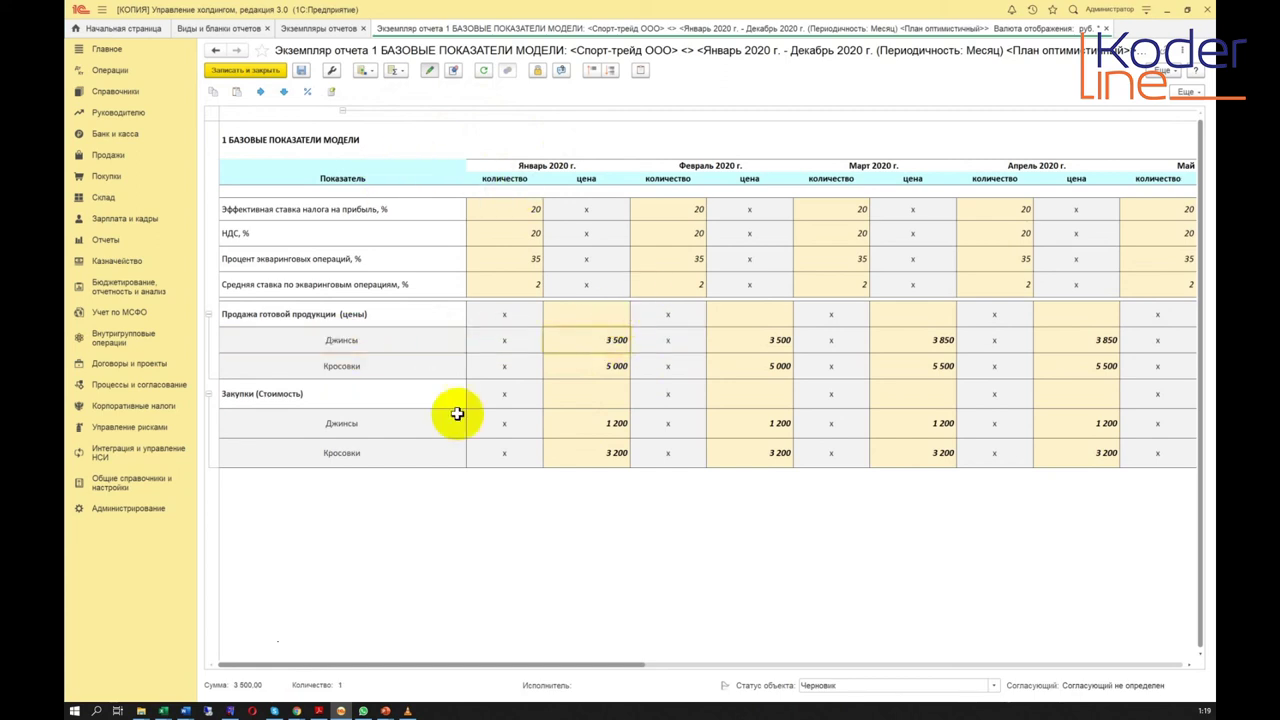
pyautogui.click(650, 343)
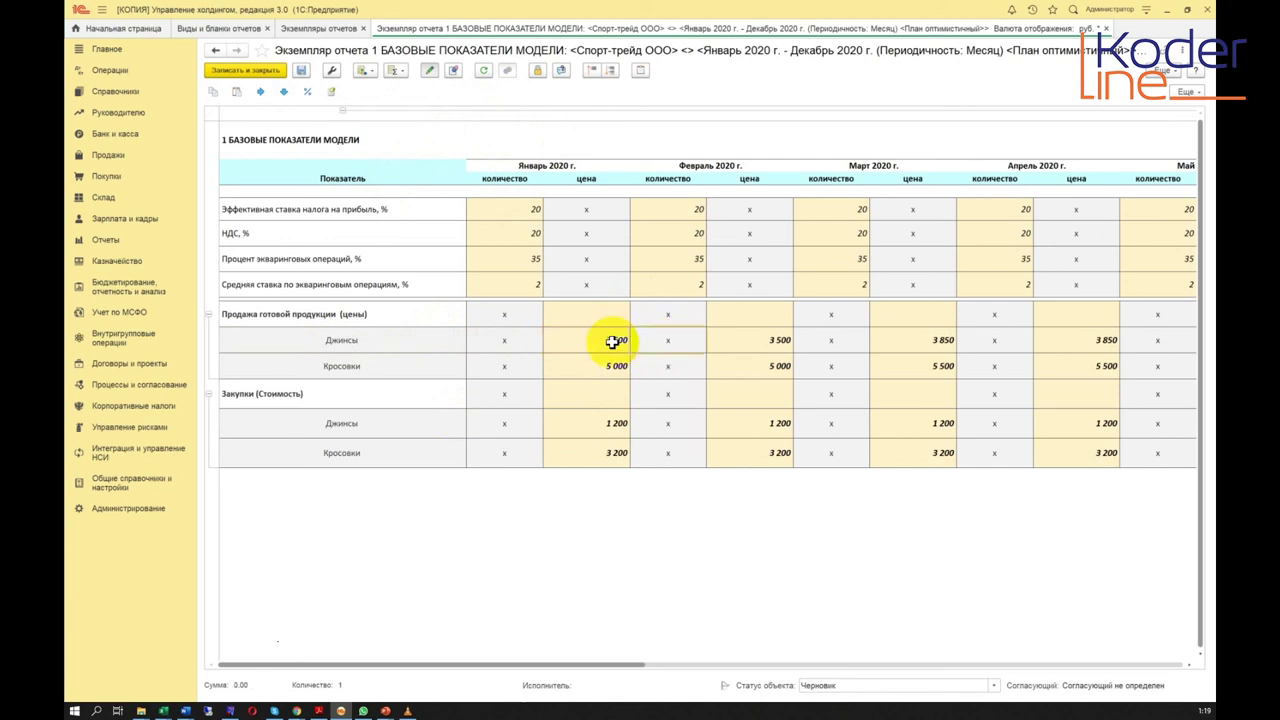
# Review the January and February sale prices of Джинсы and Кросовки, then save and close the report instance
pyautogui.click(606, 362)
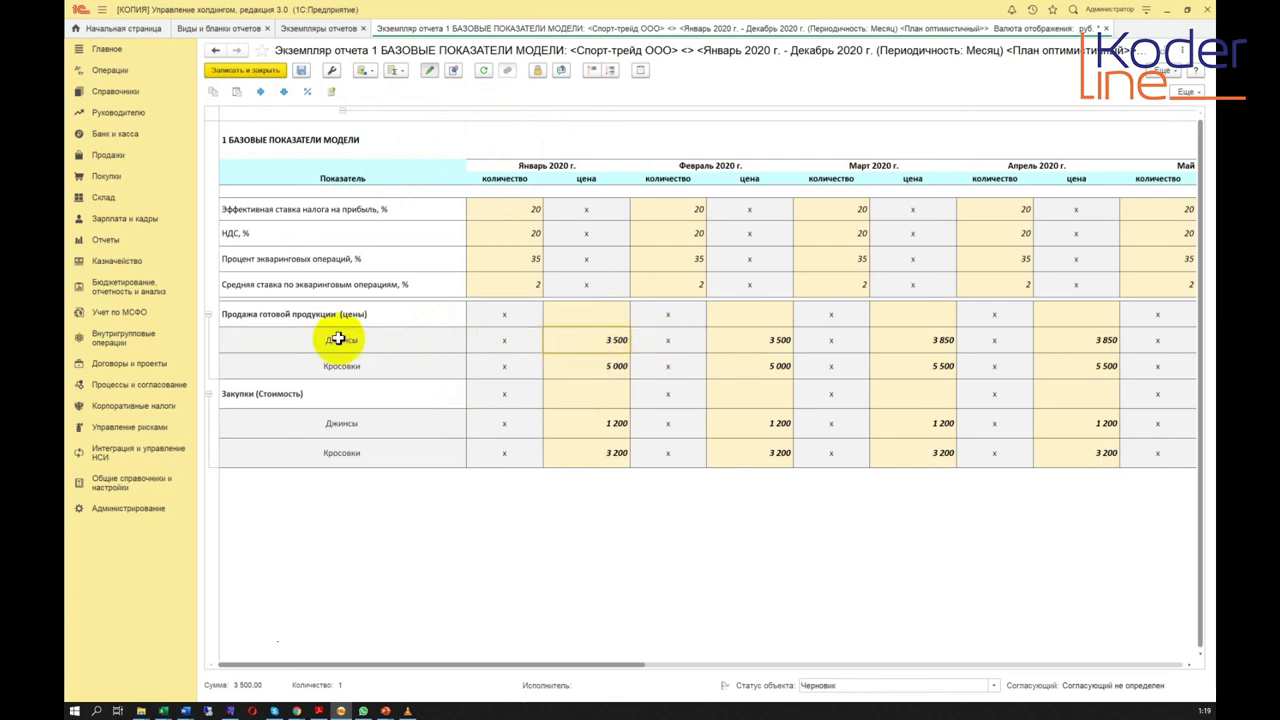
pyautogui.click(613, 318)
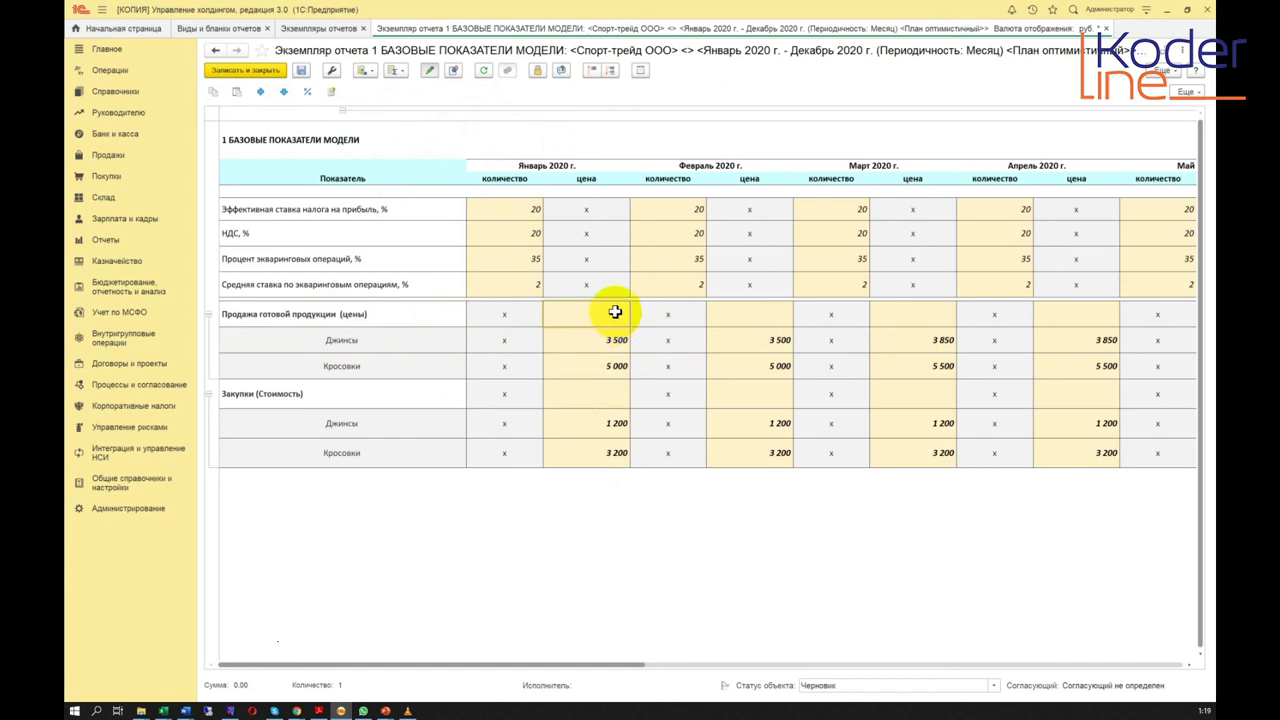
pyautogui.click(438, 336)
pyautogui.moveTo(575, 350)
pyautogui.mouseDown()
pyautogui.moveTo(609, 371)
pyautogui.moveTo(508, 354)
pyautogui.moveTo(585, 353)
pyautogui.mouseUp()
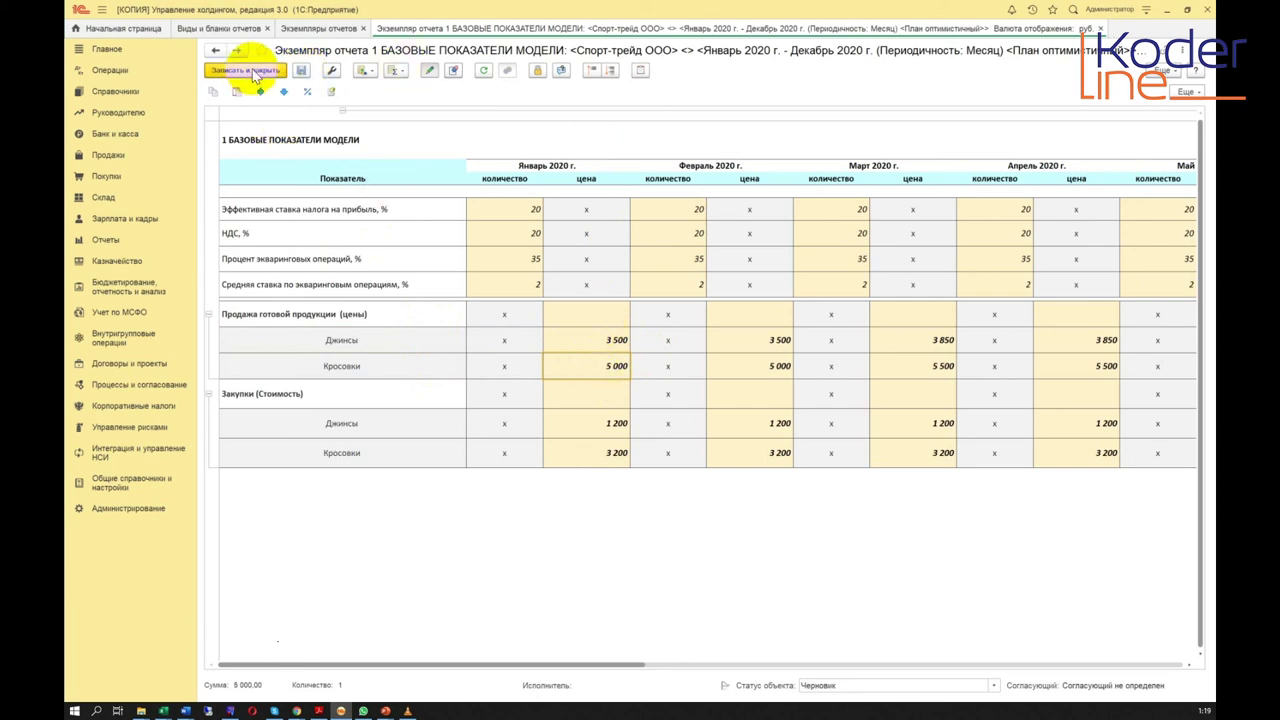
pyautogui.click(775, 340)
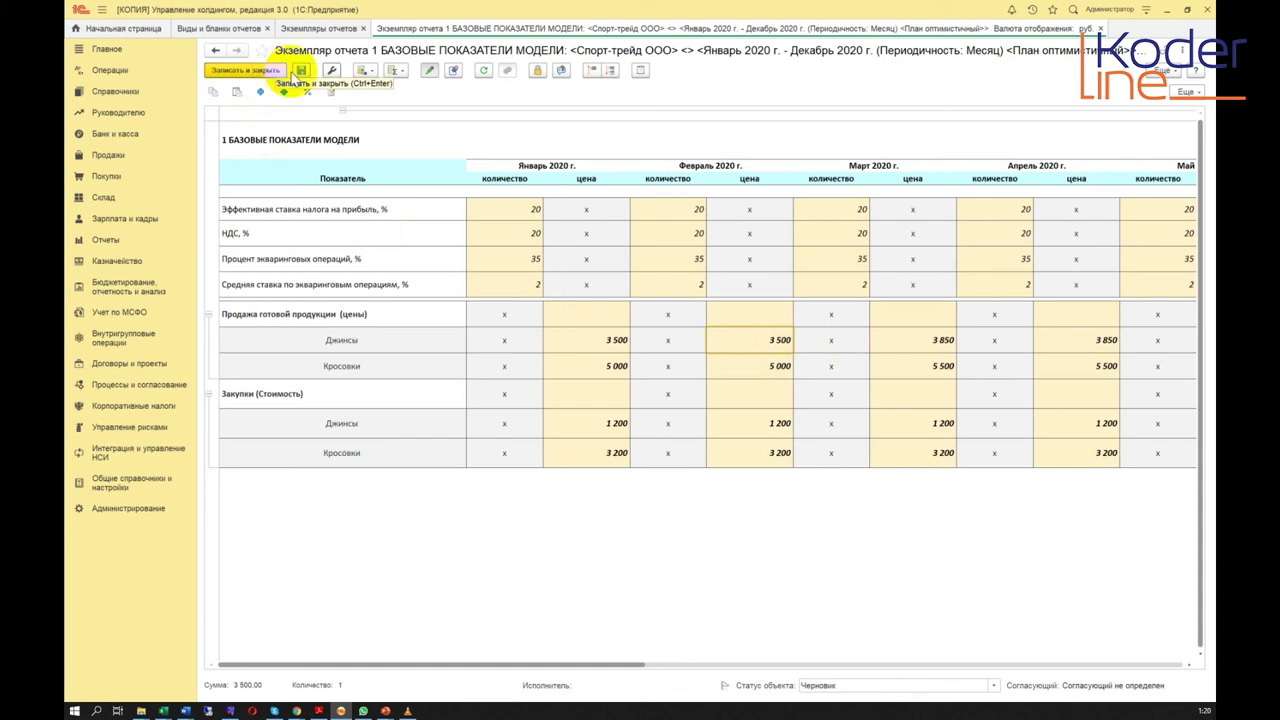
pyautogui.click(395, 70)
pyautogui.click(418, 107)
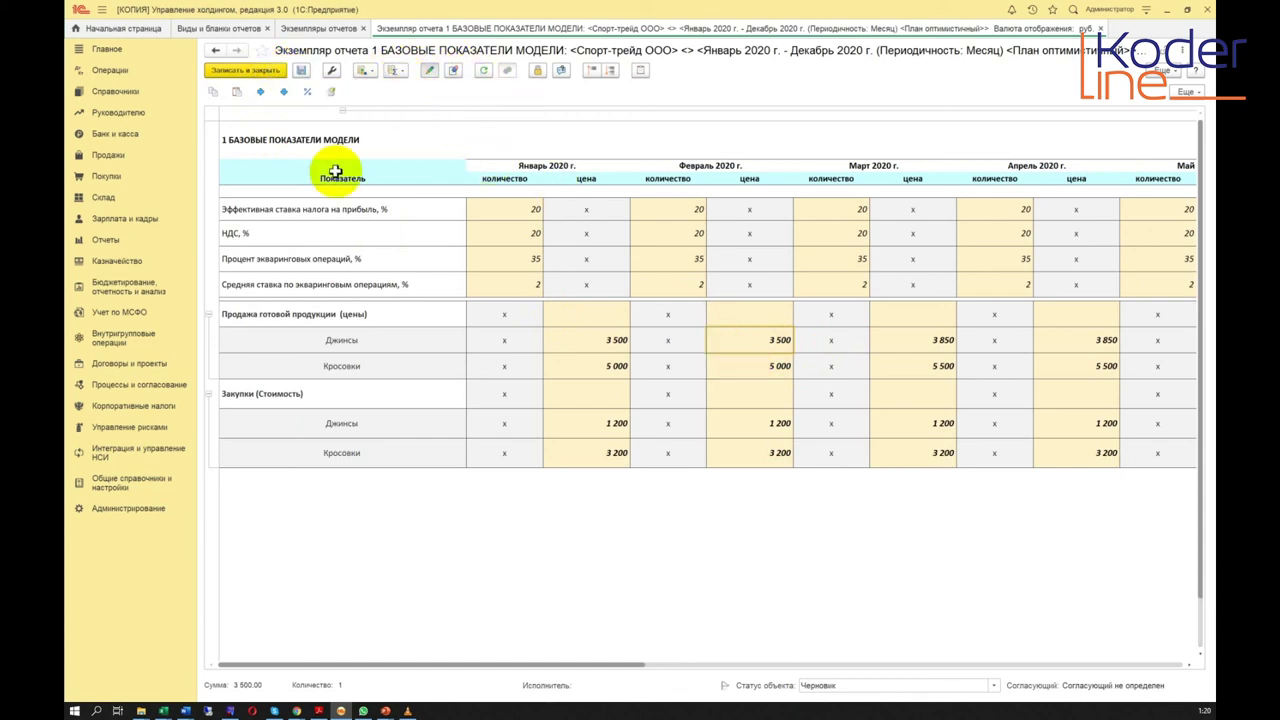
pyautogui.click(275, 72)
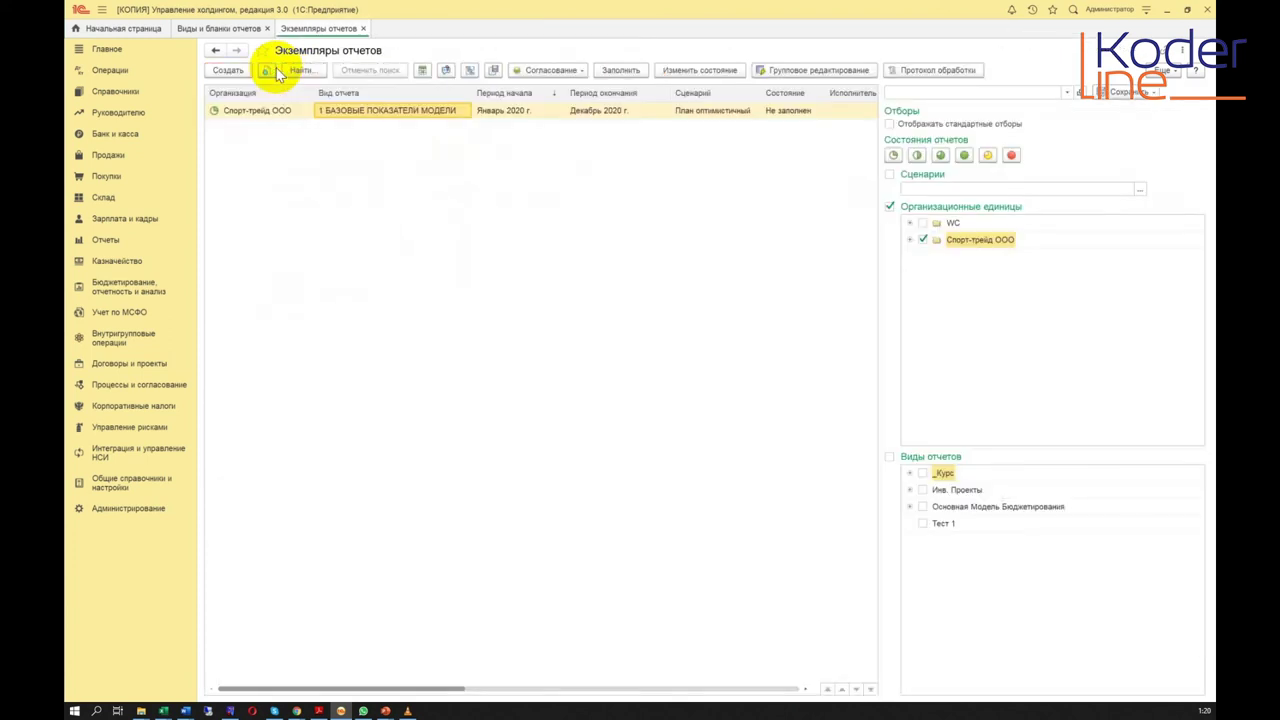
# Open the instance's document movements, collapse the synthetic register and examine the January 2020 sale prices by item in "Значения показателей отчетов1"
pyautogui.click(422, 70)
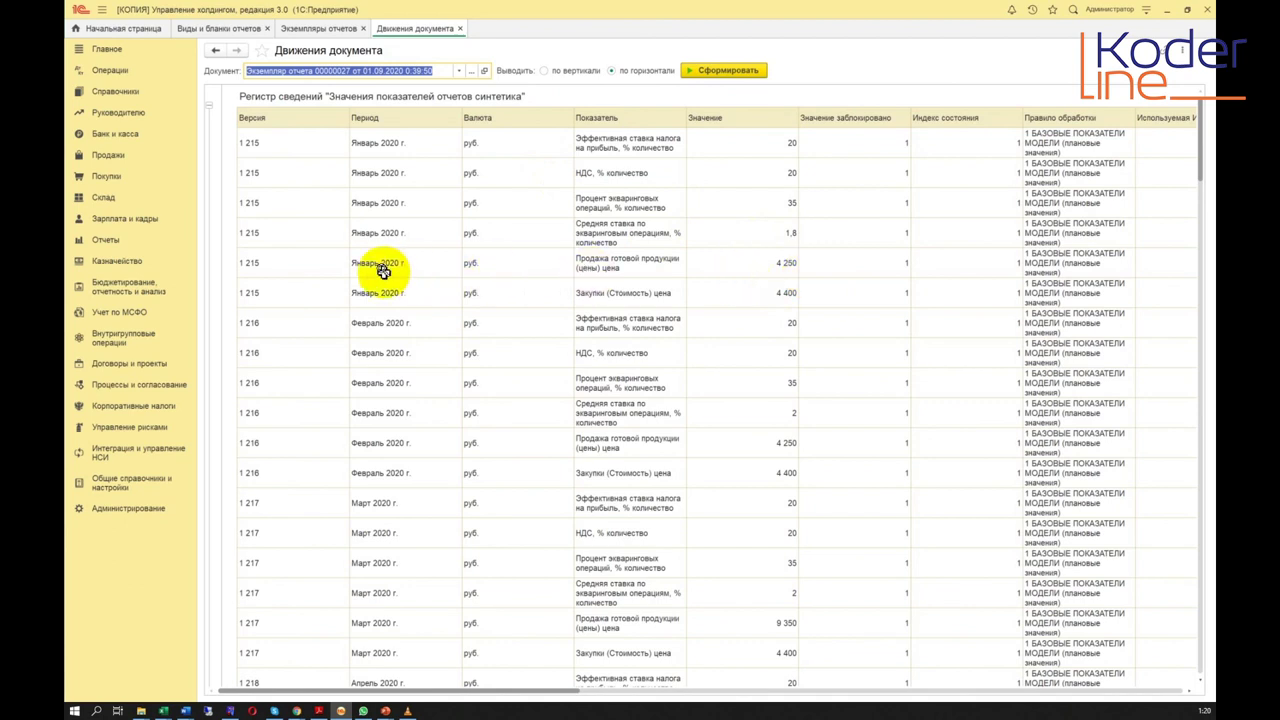
pyautogui.click(206, 107)
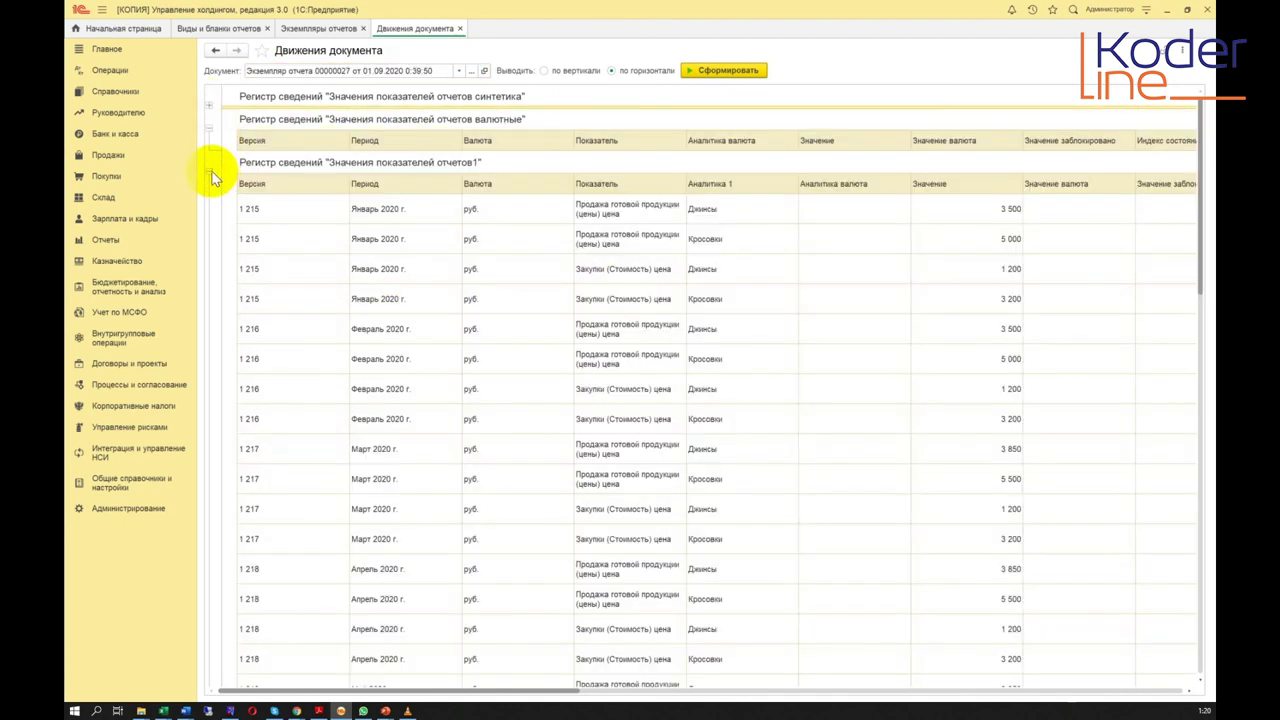
pyautogui.click(990, 418)
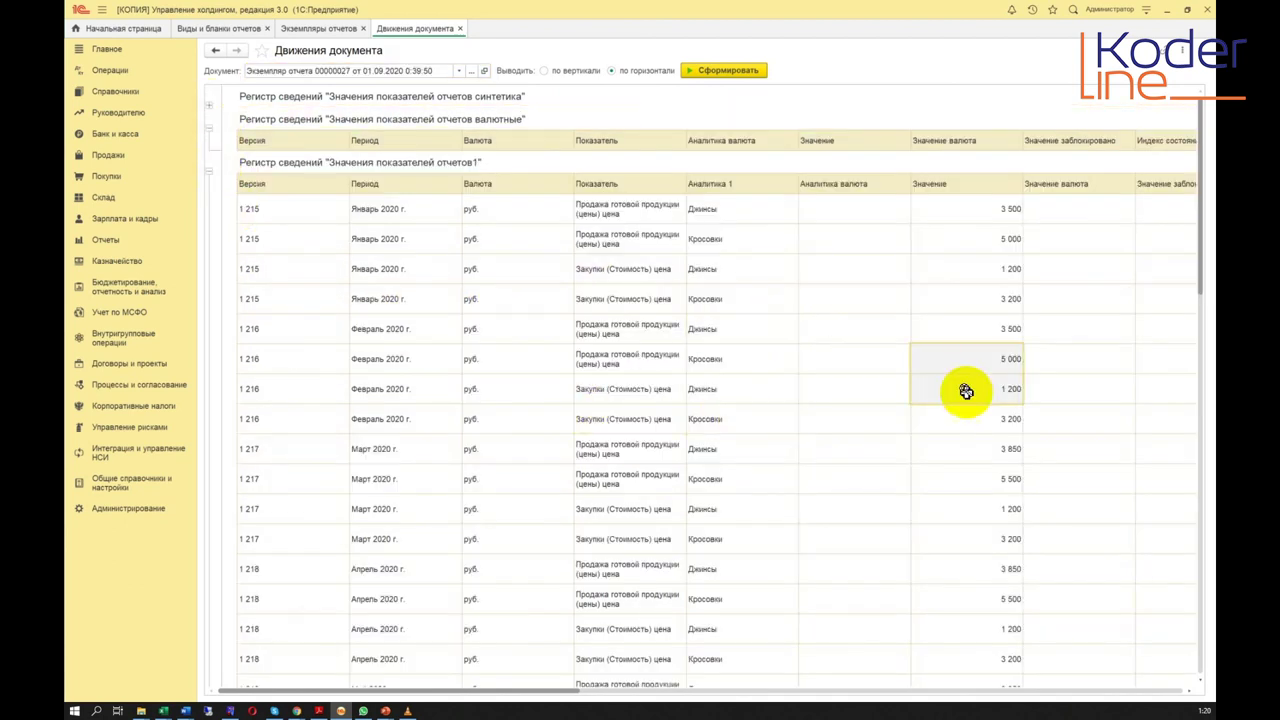
pyautogui.click(800, 326)
pyautogui.moveTo(1003, 222); pyautogui.dragTo(999, 233)
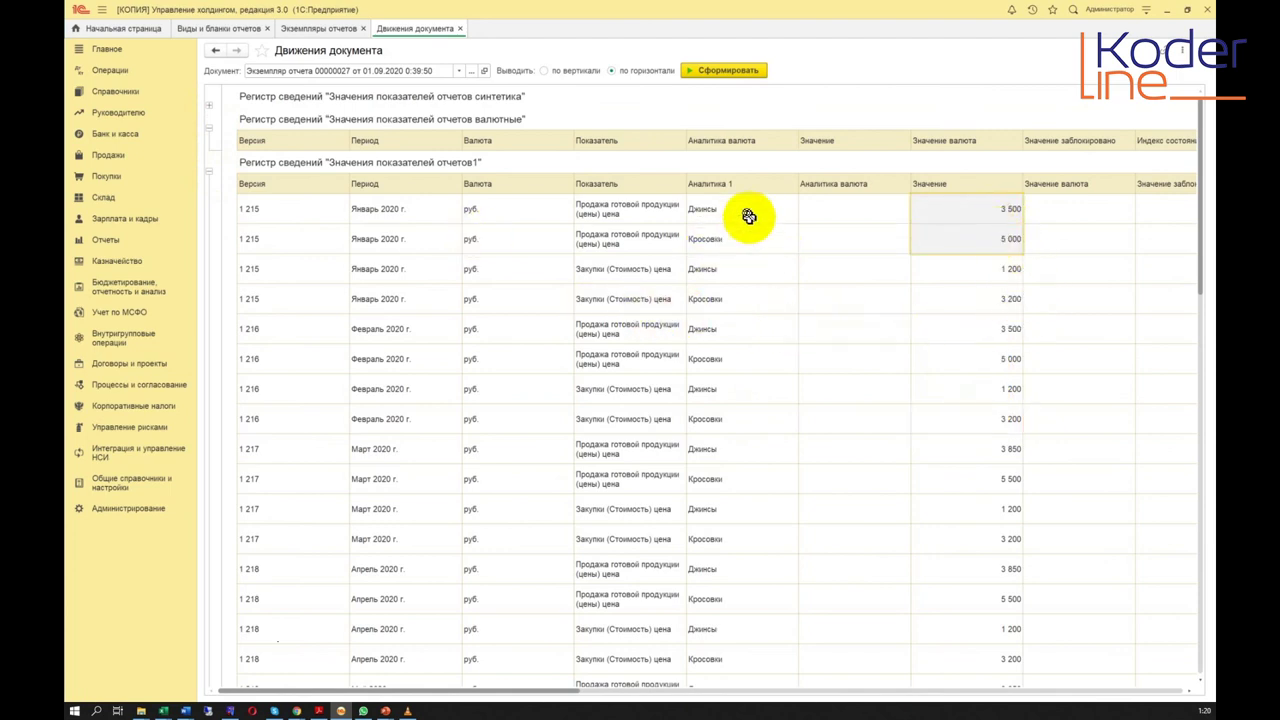
pyautogui.moveTo(749, 214); pyautogui.dragTo(749, 243)
pyautogui.moveTo(400, 214); pyautogui.dragTo(1006, 243)
pyautogui.click(1006, 240)
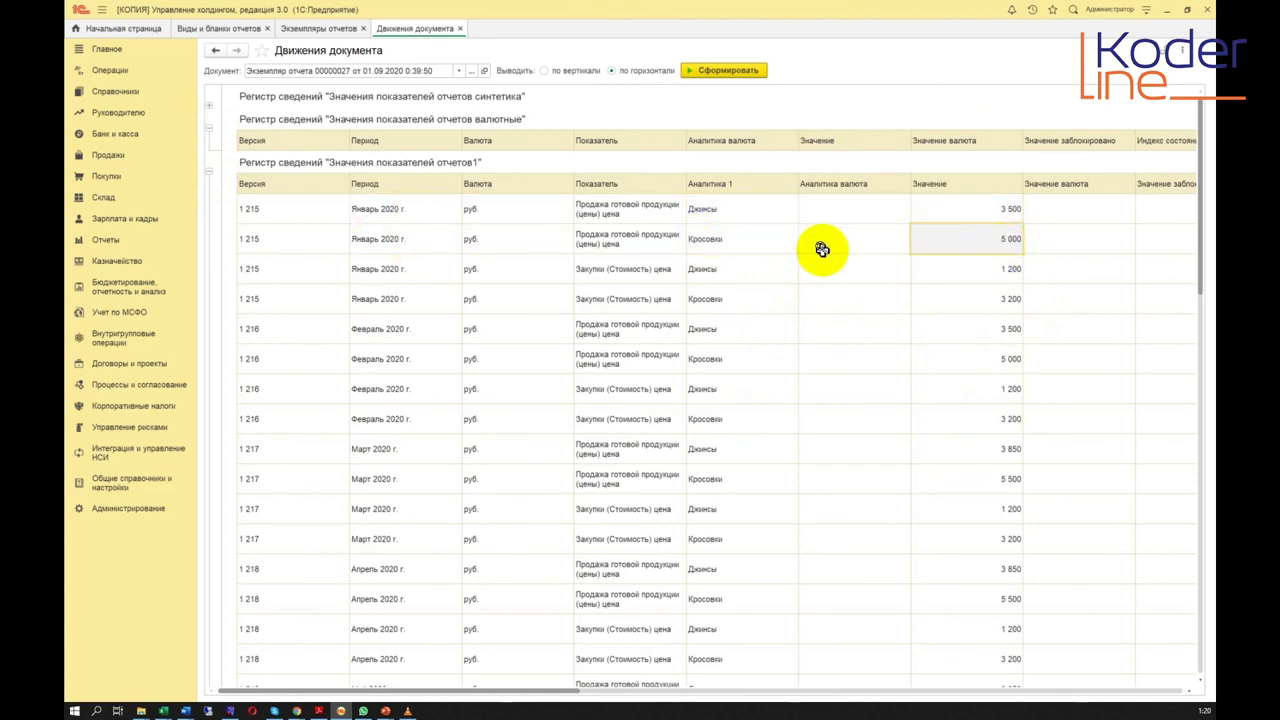
# Expand the synthetic register and examine the January 2020 total of Продажа готовой продукции (цены) цена
pyautogui.click(209, 105)
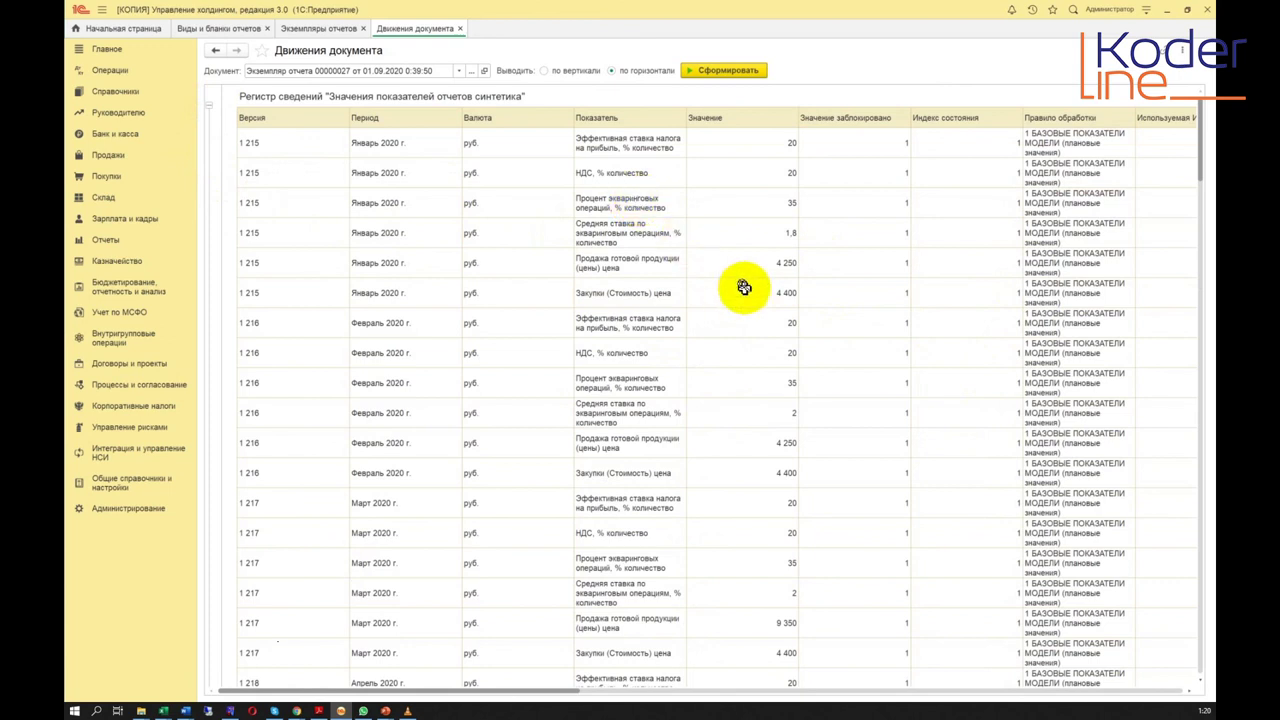
pyautogui.moveTo(310, 262); pyautogui.dragTo(846, 263)
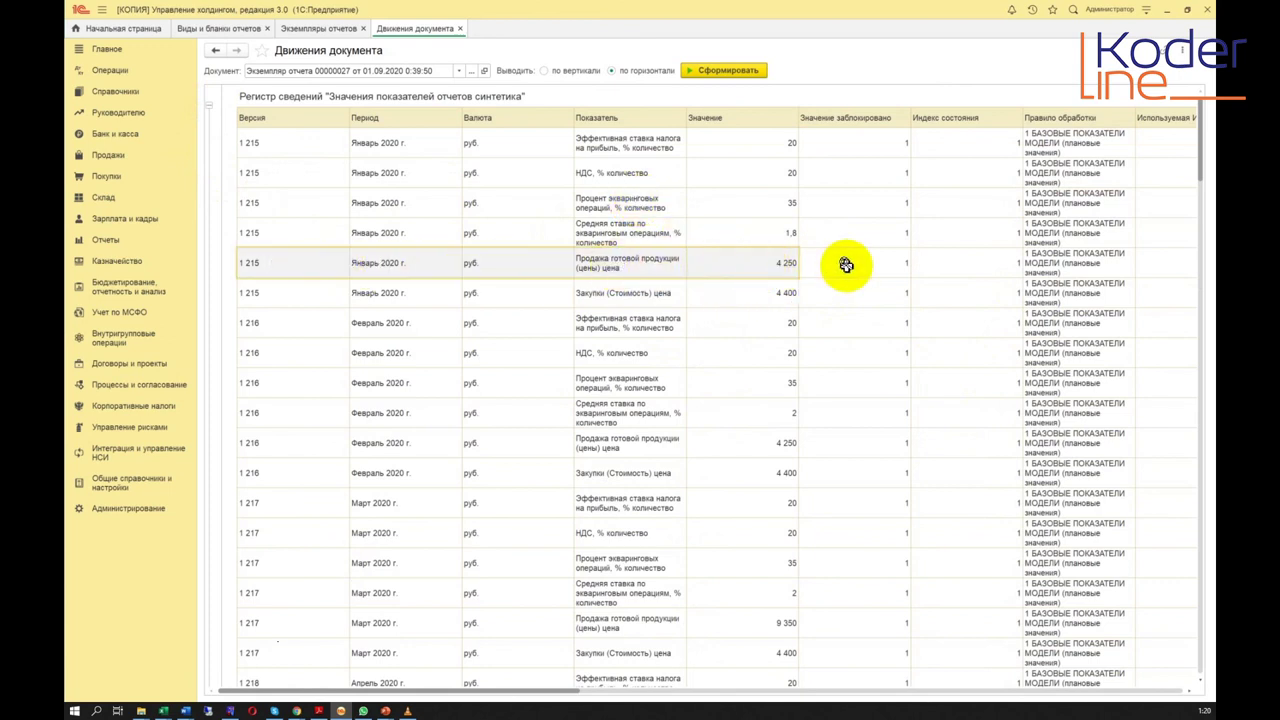
pyautogui.click(765, 266)
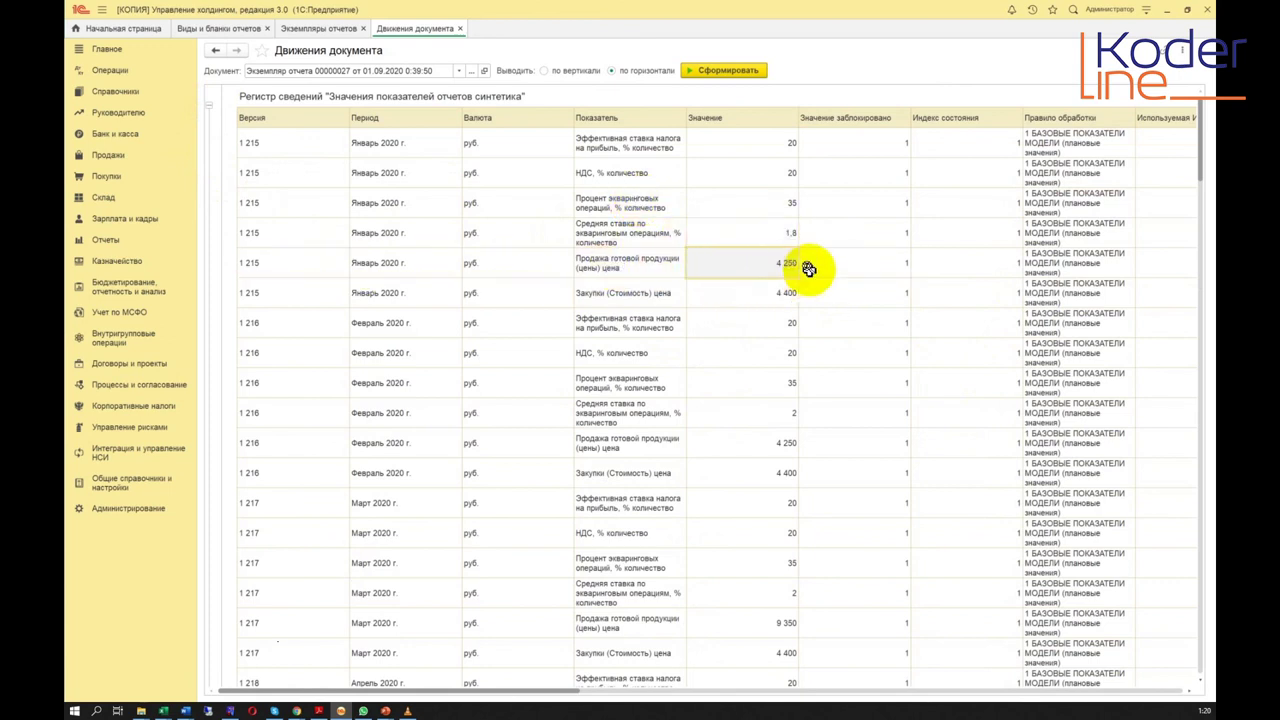
# Compare the January and February 2020 totals of Продажа готовой продукции (цены) цена in the synthetic register
pyautogui.scroll(-1, 832, 420)
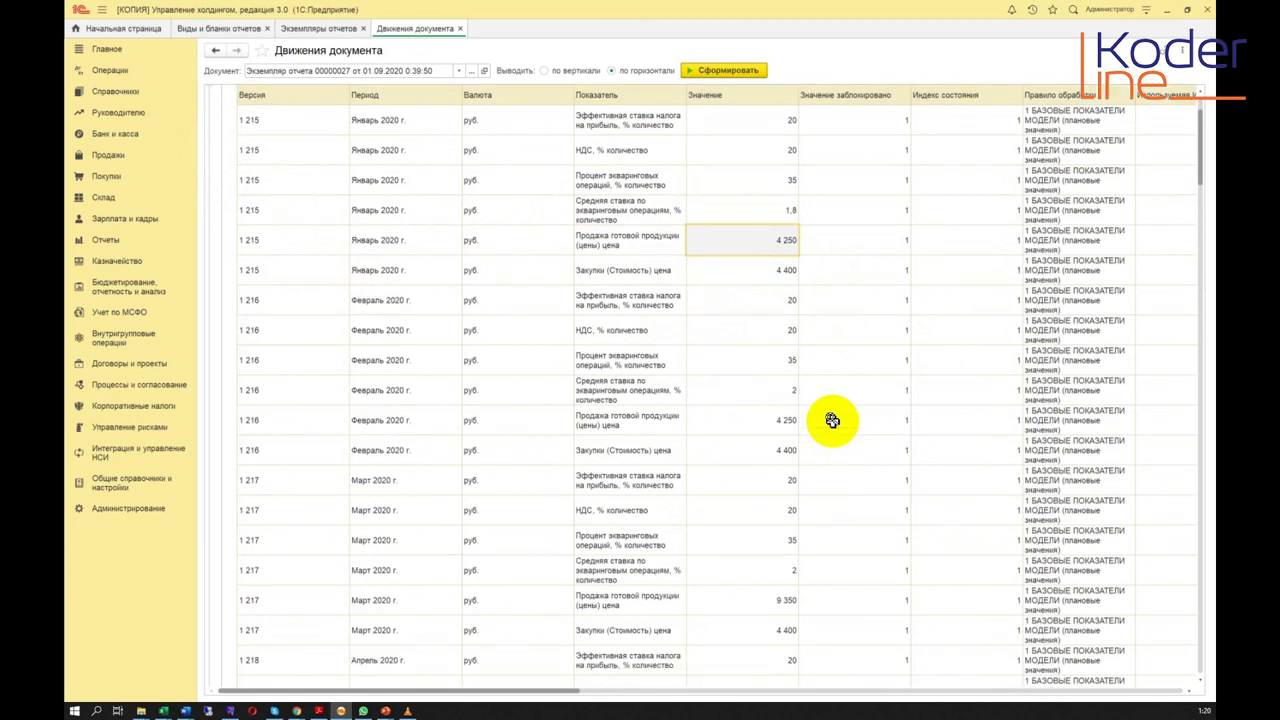
pyautogui.click(763, 420)
pyautogui.click(777, 240)
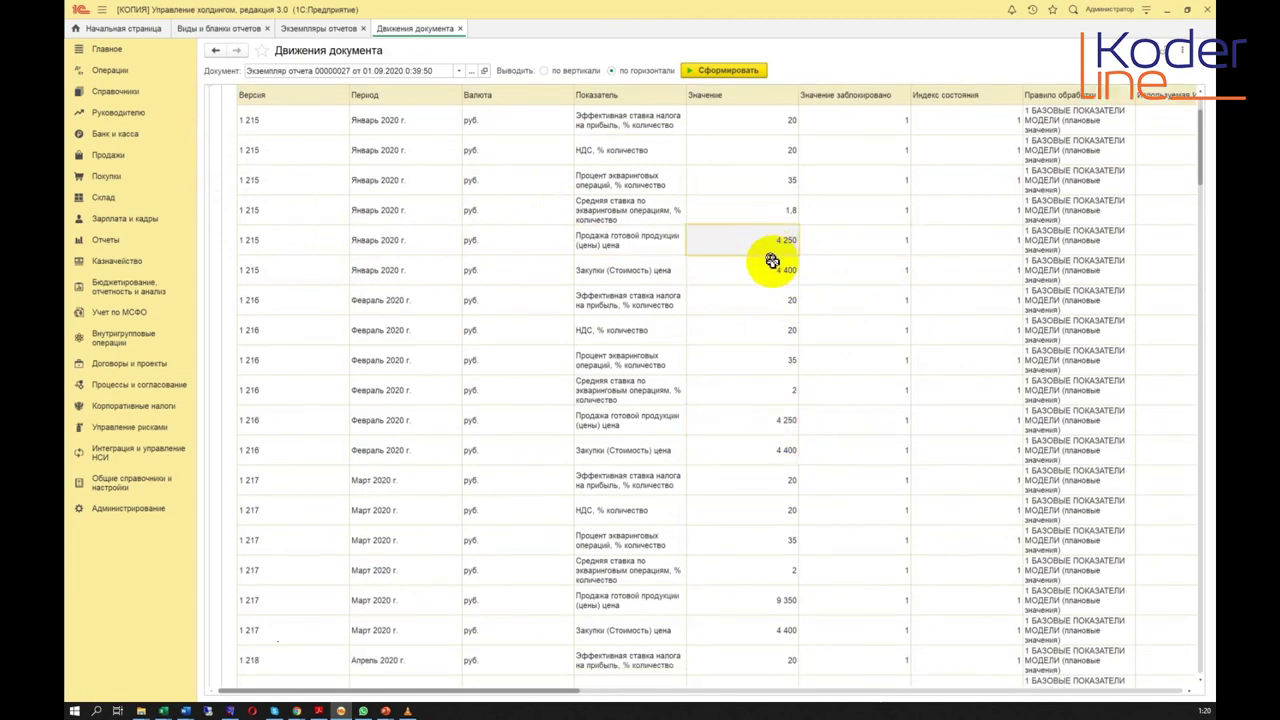
pyautogui.click(771, 263)
pyautogui.click(820, 240)
pyautogui.click(760, 263)
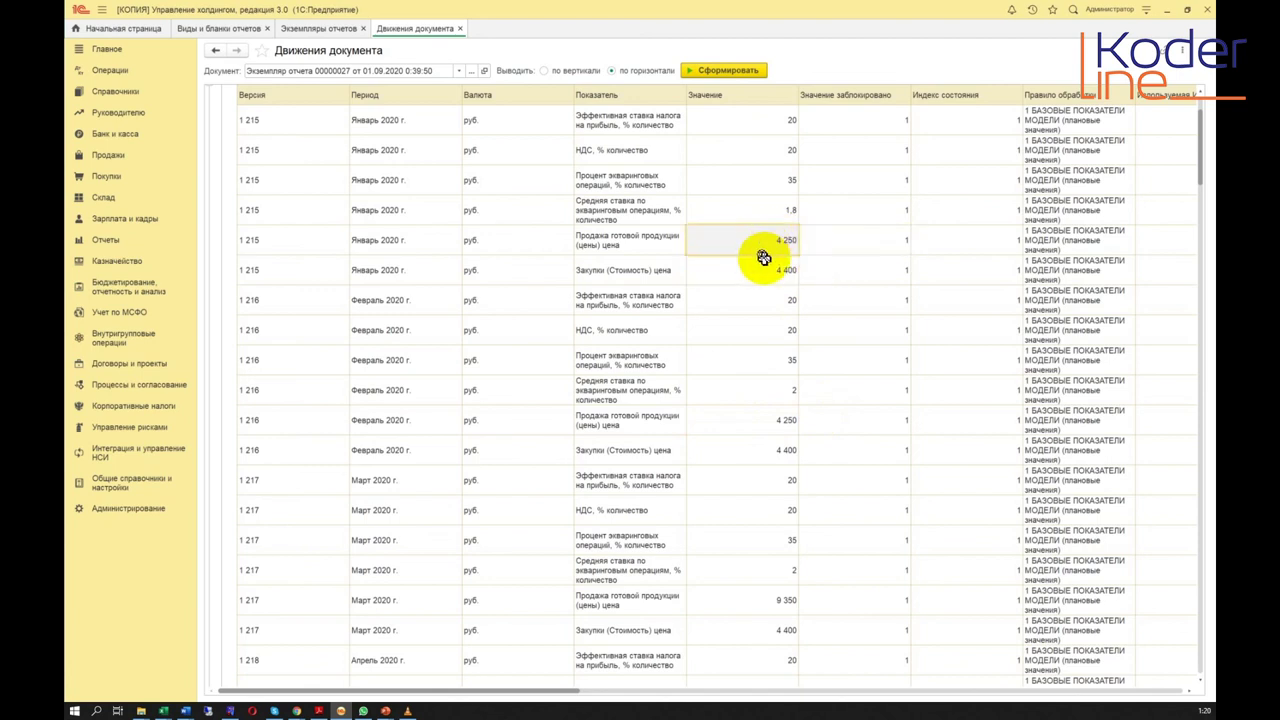
pyautogui.click(800, 243)
pyautogui.click(768, 265)
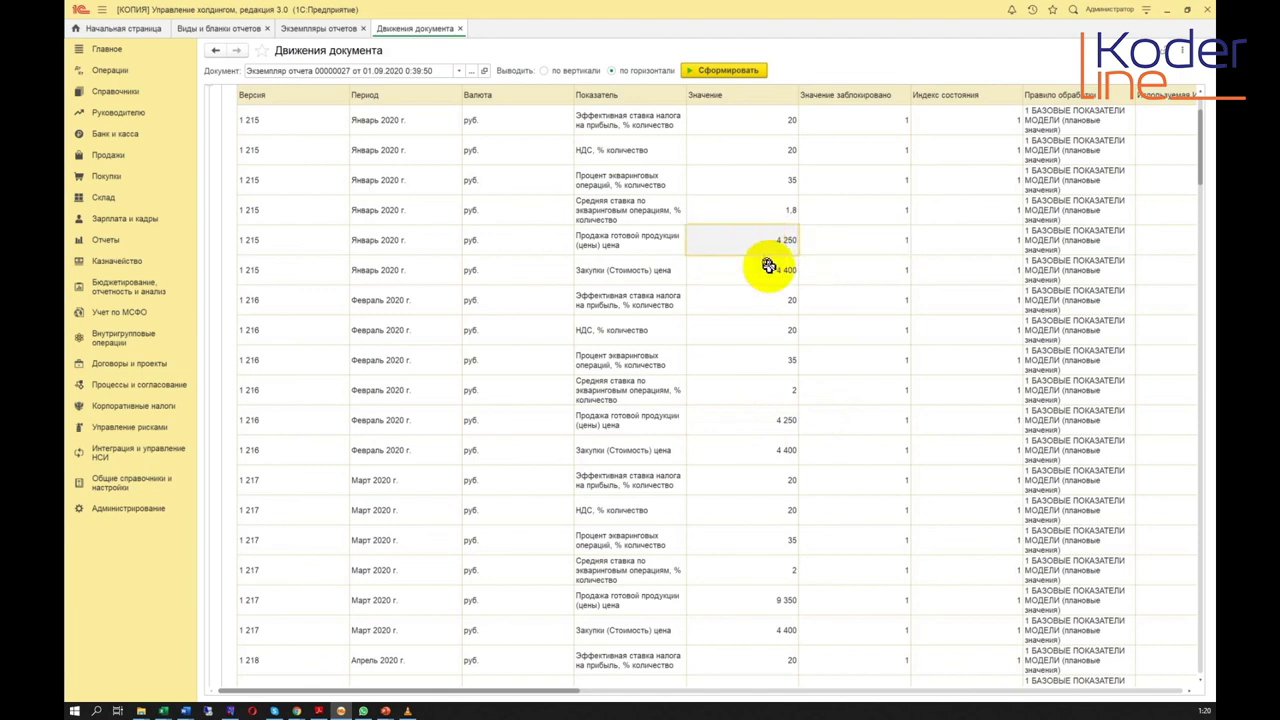
# Examine the January 2020 synthetic totals of Продажа готовой продукции (цены) цена and Закупки (Стоимость) цена, then close the document movements
pyautogui.scroll(1, 772, 265)
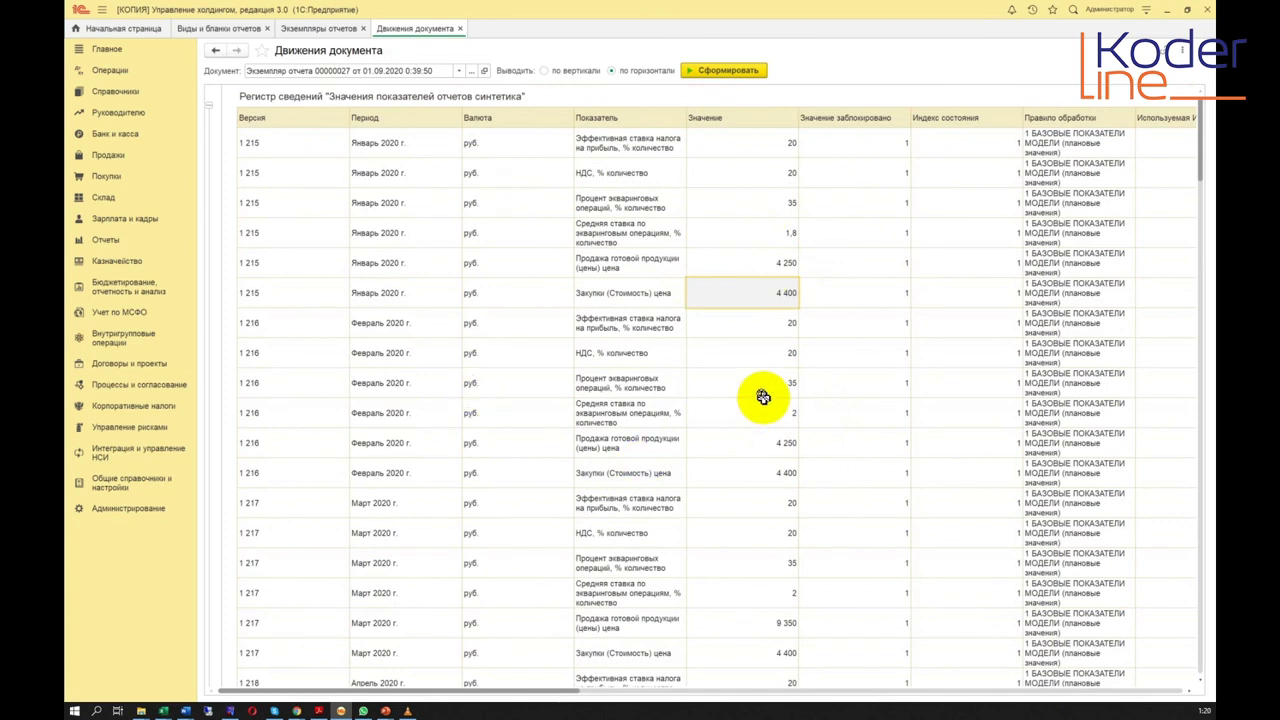
pyautogui.click(823, 268)
pyautogui.click(729, 285)
pyautogui.click(722, 268)
pyautogui.click(651, 263)
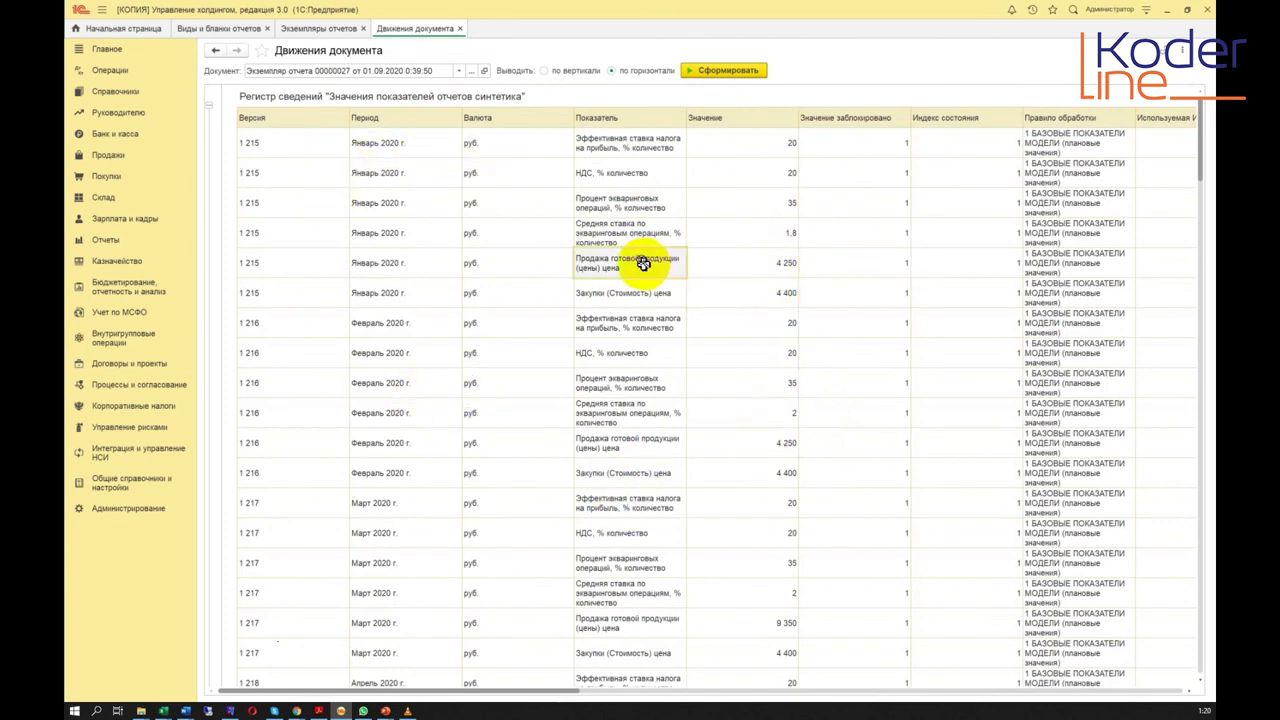
pyautogui.click(704, 263)
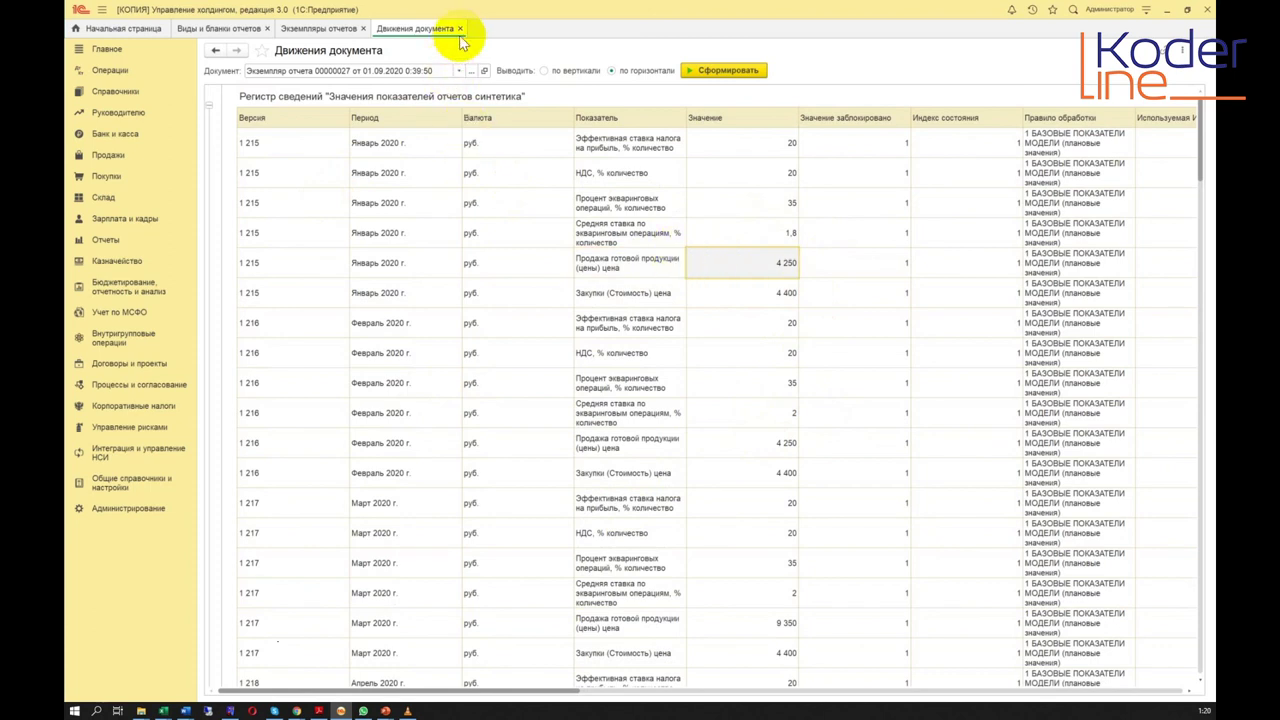
pyautogui.doubleClick(782, 259)
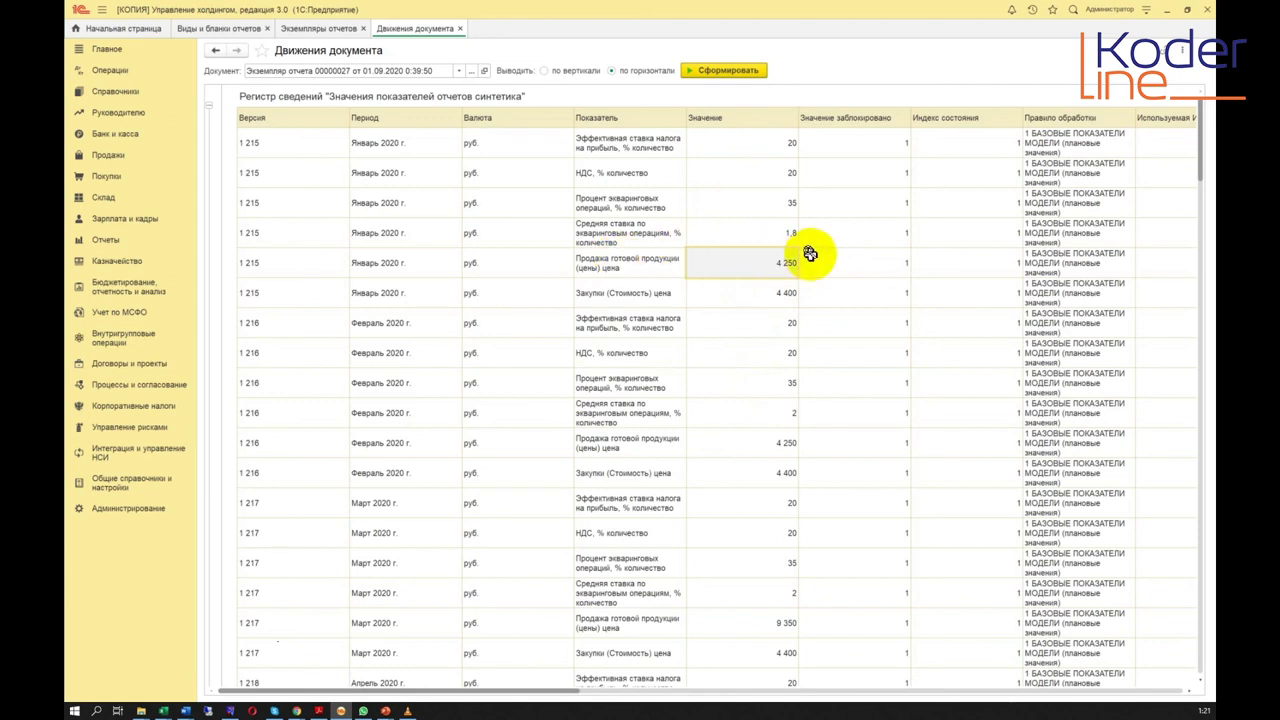
pyautogui.click(770, 295)
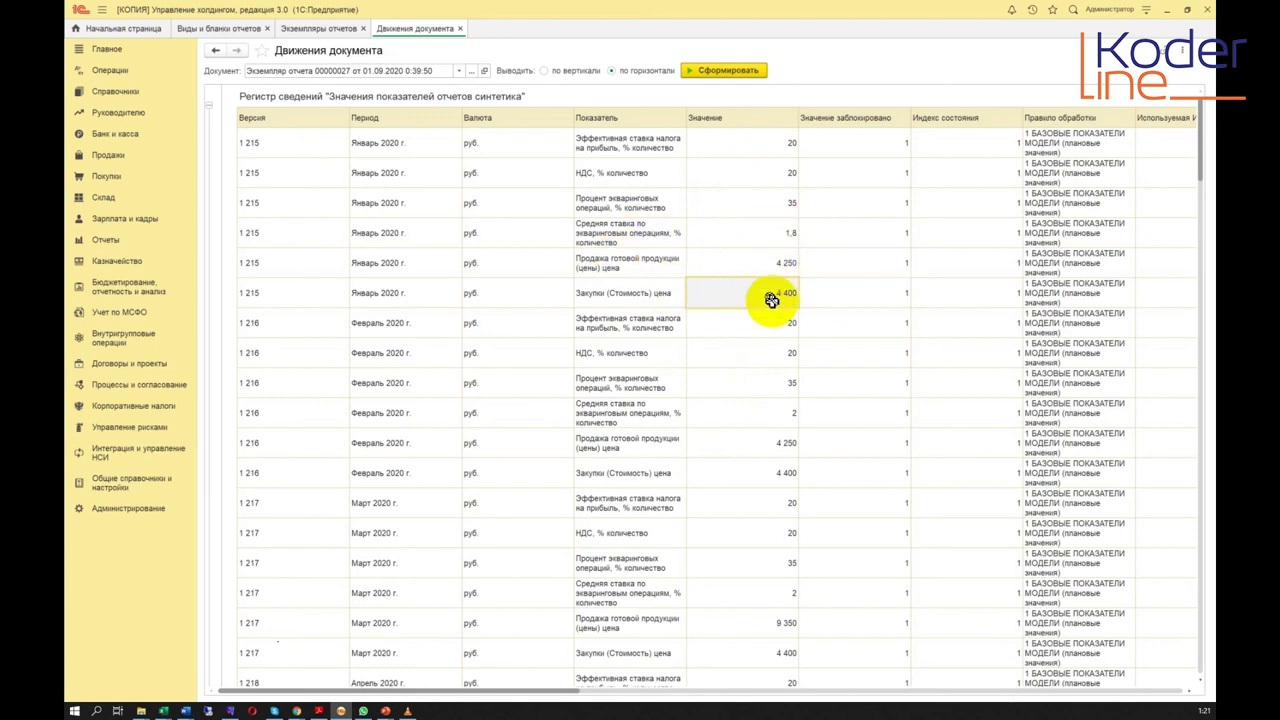
pyautogui.click(750, 268)
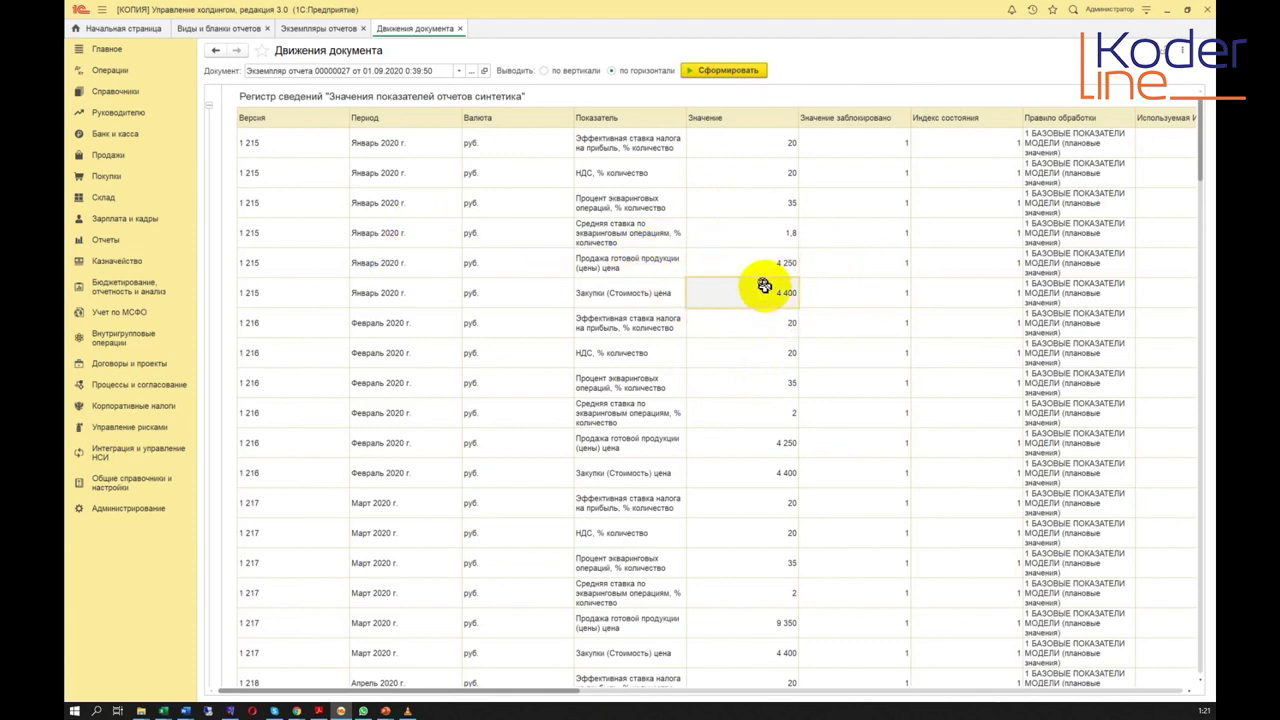
pyautogui.keyDown('shift'); pyautogui.click(721, 280); pyautogui.keyUp('shift')
pyautogui.click(737, 289)
pyautogui.click(647, 272)
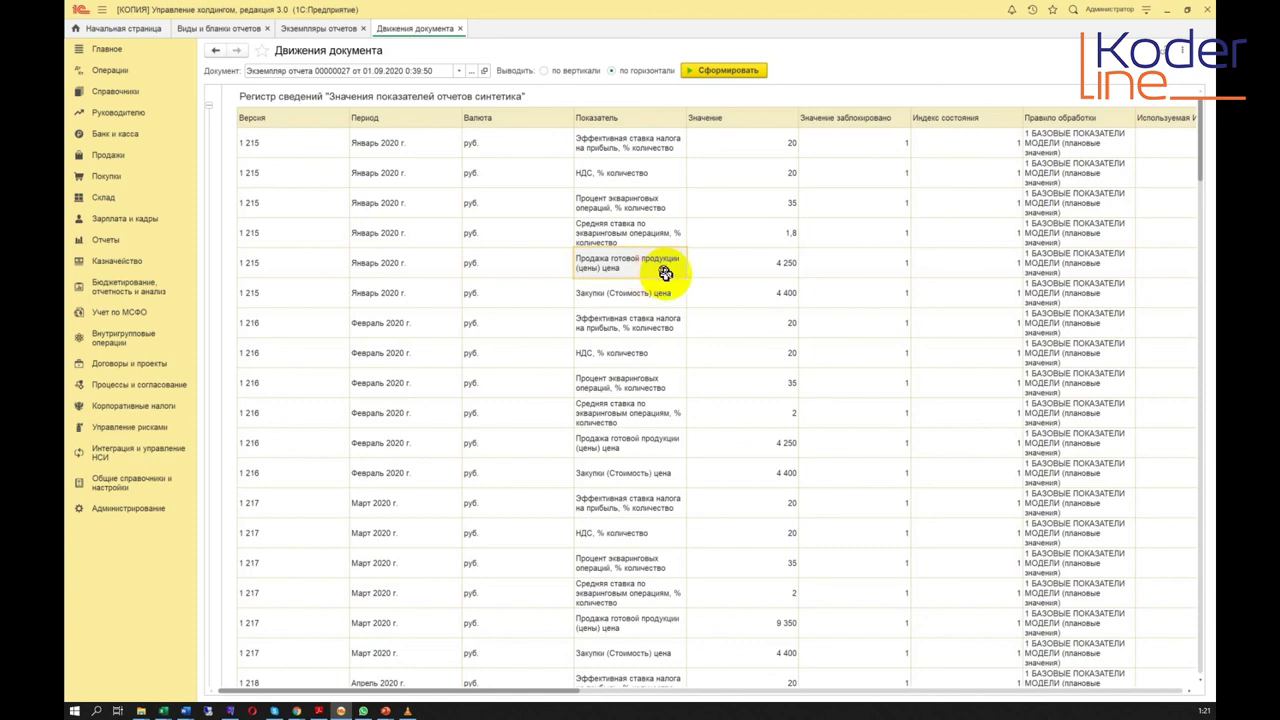
pyautogui.click(767, 266)
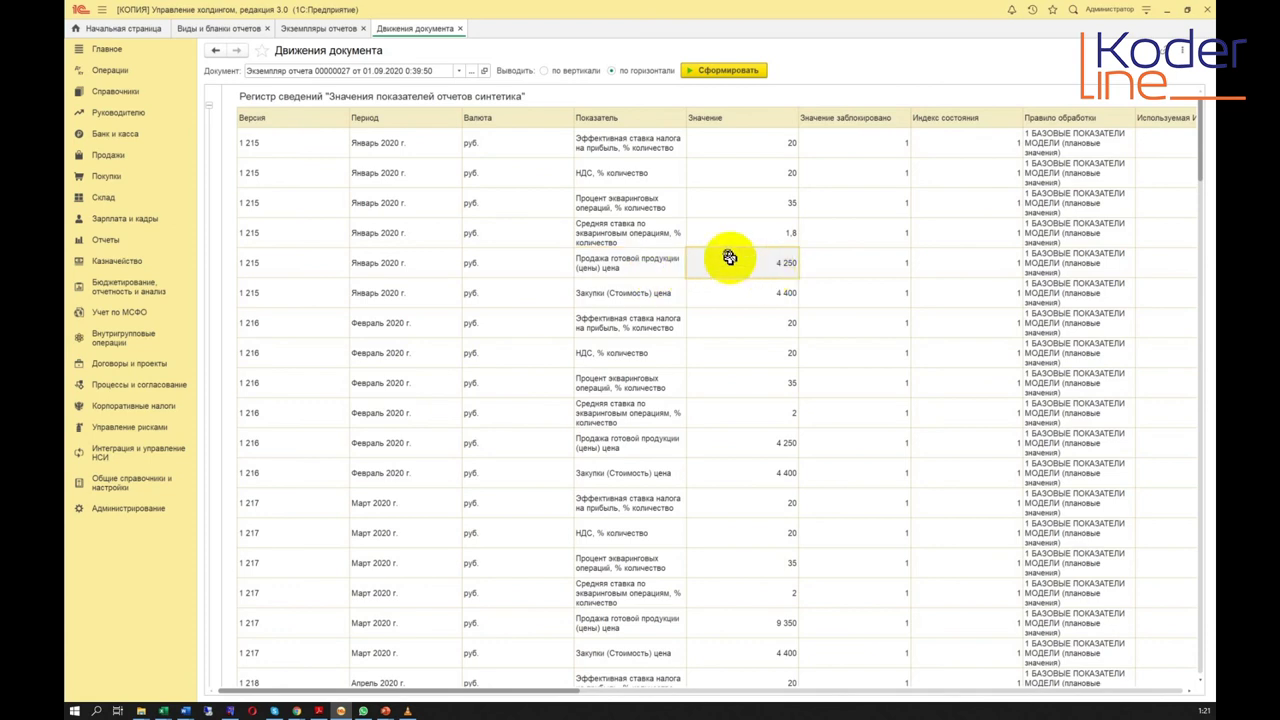
pyautogui.click(460, 28)
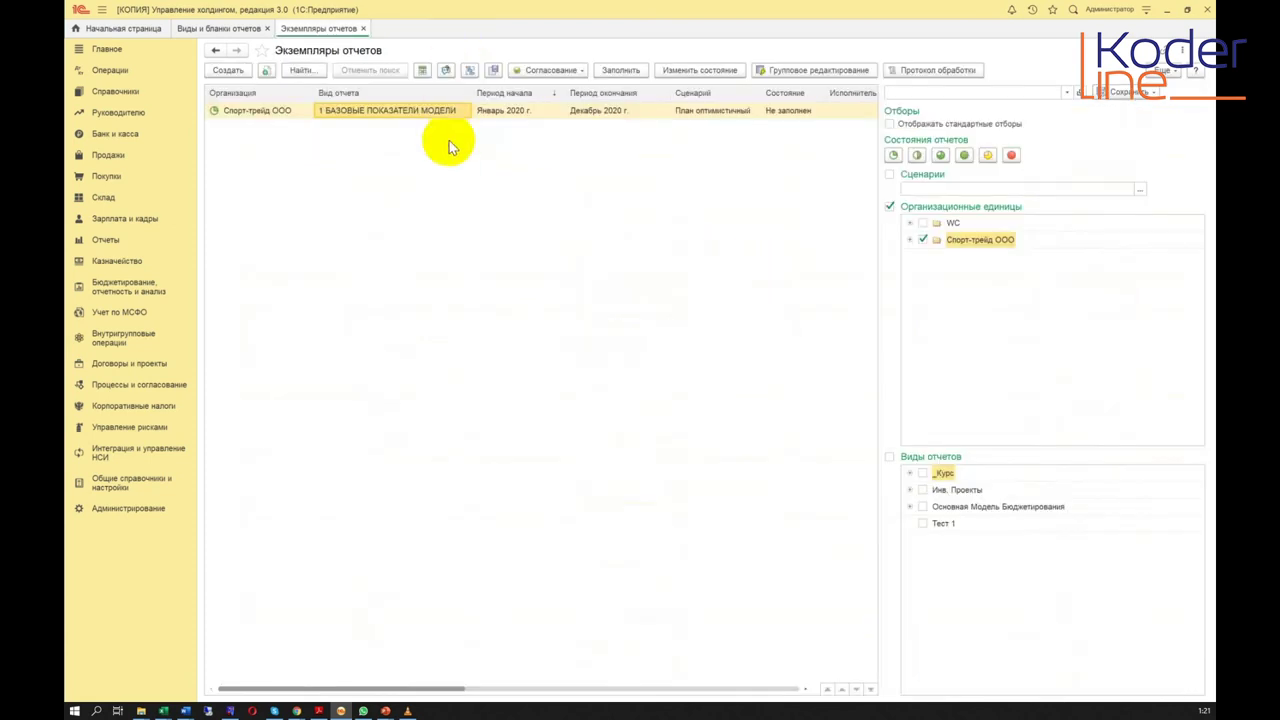
# Review the "1 БАЗОВЫЕ ПОКАЗАТЕЛИ МОДЕЛИ" report type and its blanks alongside its report instance for Спорт-трейд ООО
pyautogui.click(224, 31)
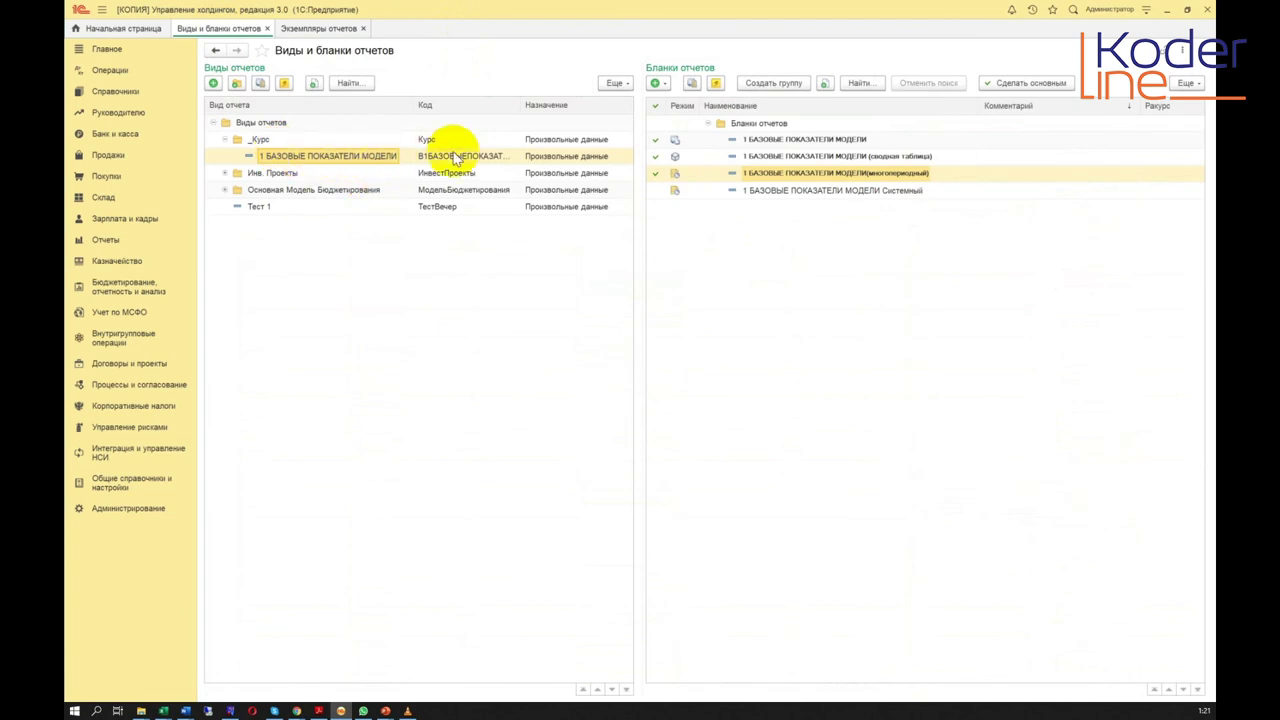
pyautogui.click(317, 30)
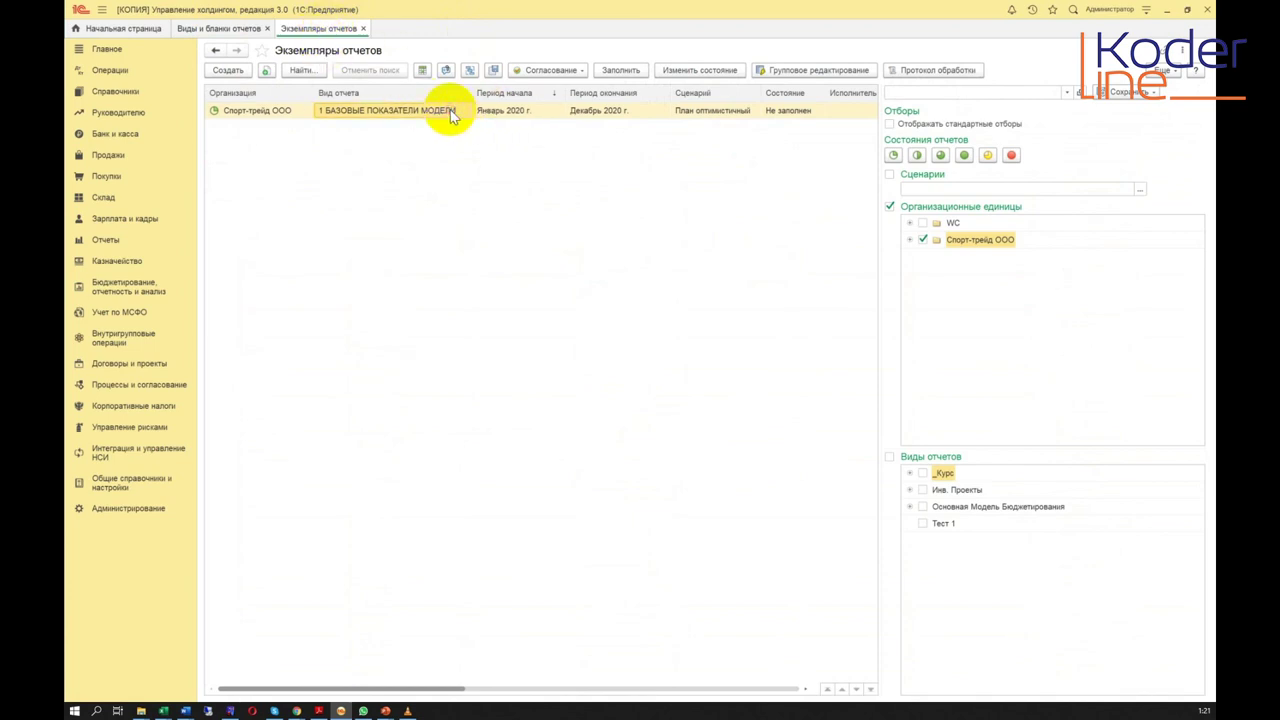
pyautogui.click(513, 114)
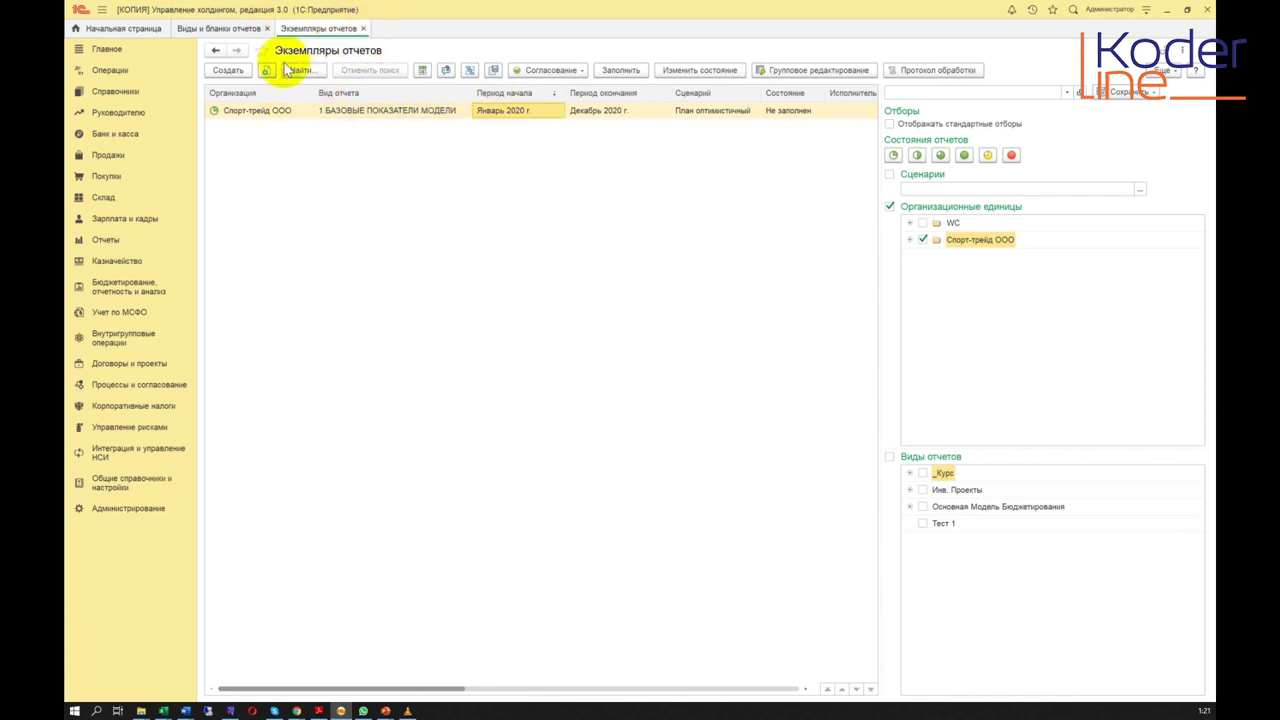
pyautogui.click(238, 32)
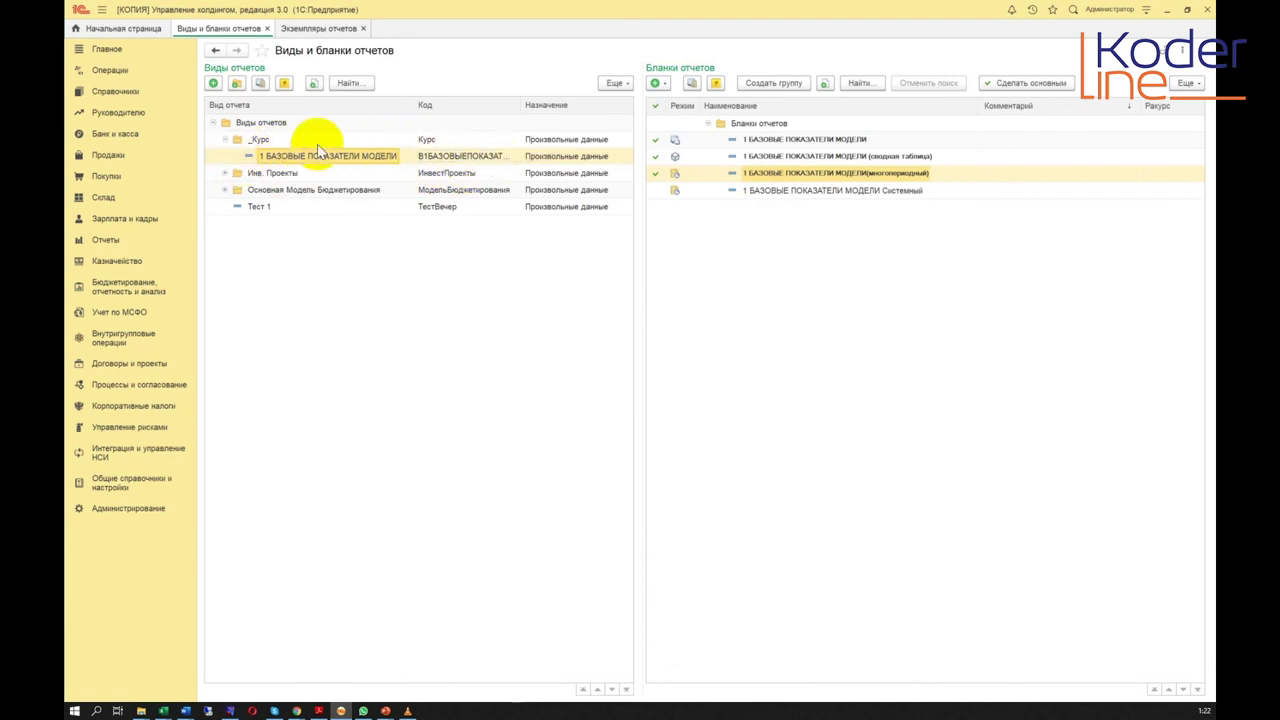
pyautogui.click(322, 28)
pyautogui.click(238, 29)
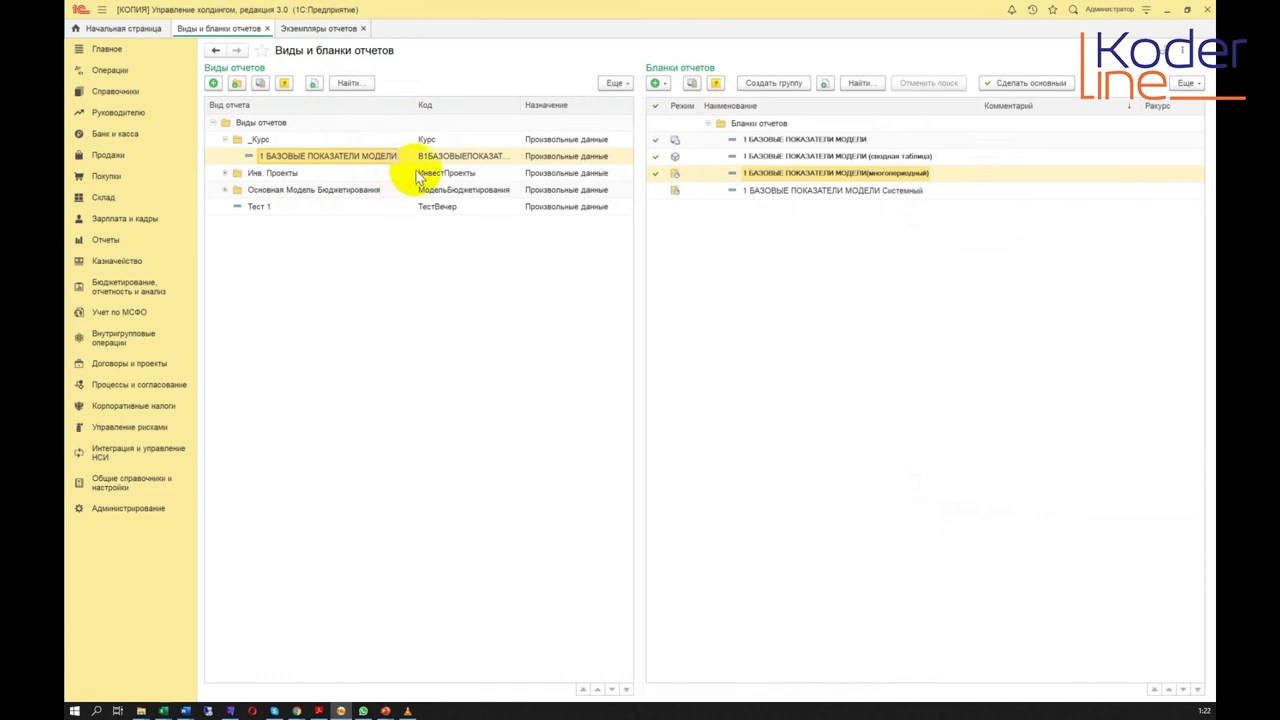
pyautogui.click(420, 175)
pyautogui.click(381, 159)
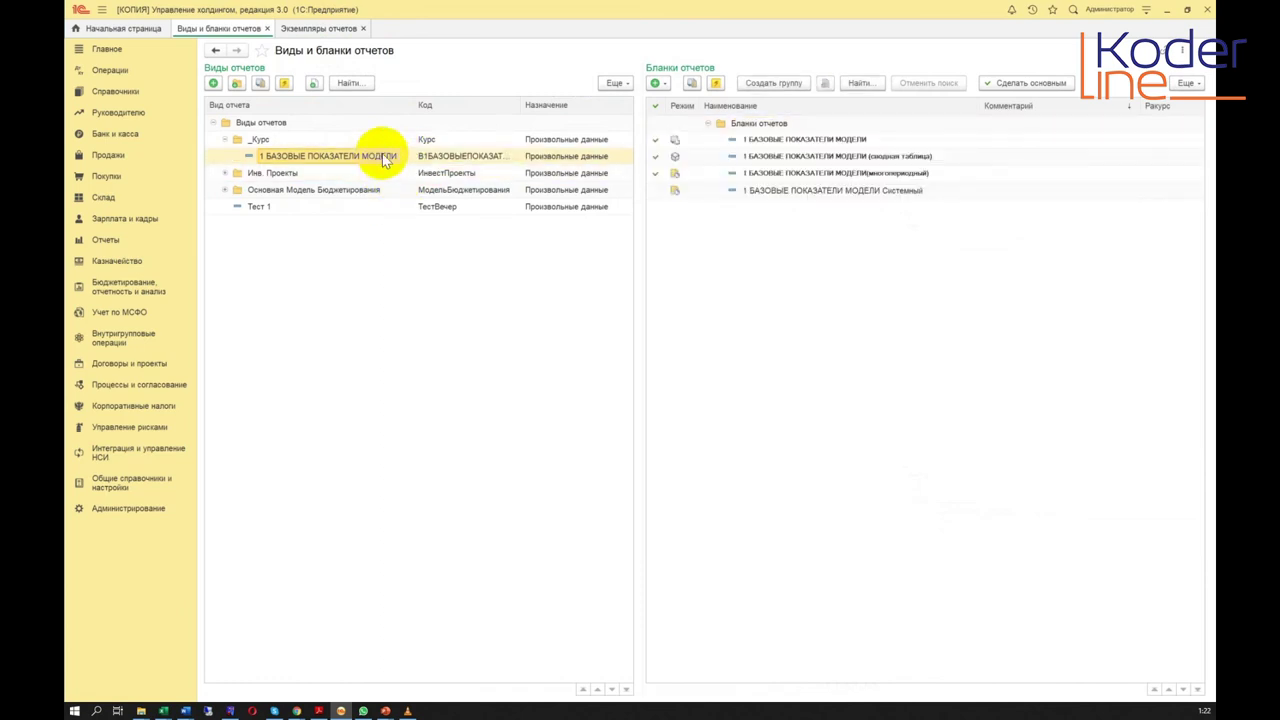
pyautogui.click(313, 29)
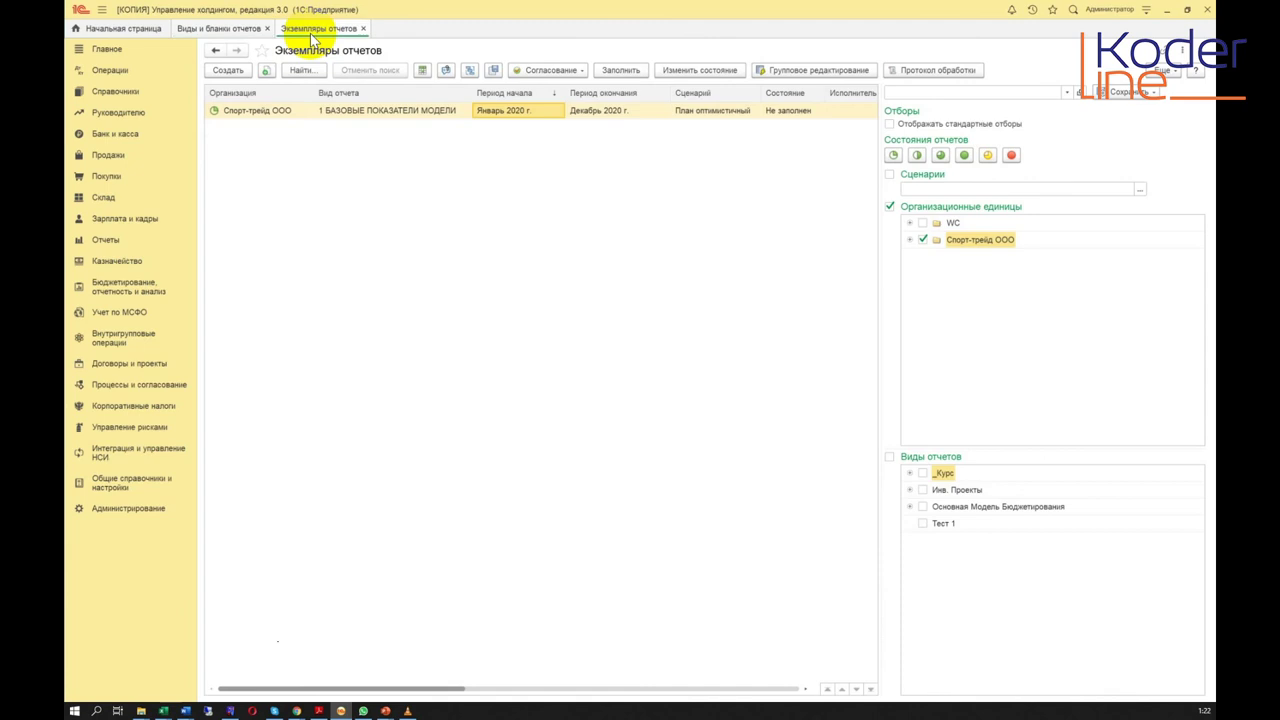
pyautogui.click(249, 33)
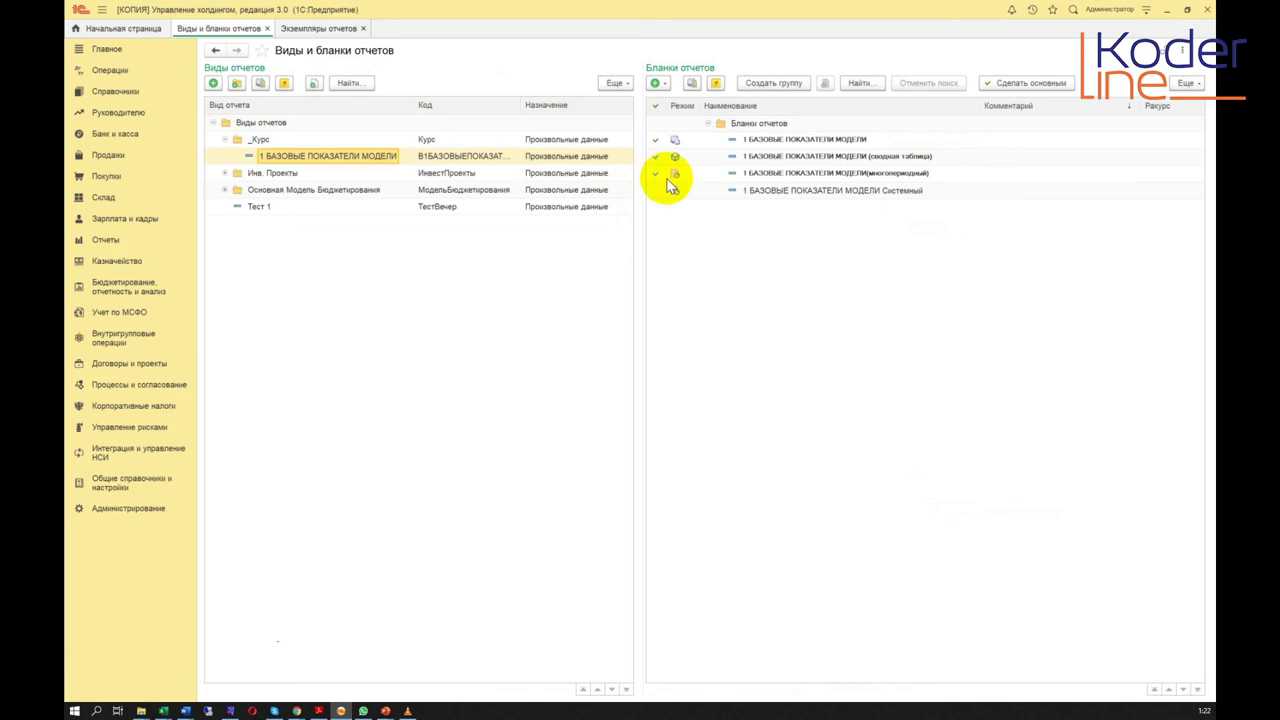
pyautogui.click(789, 176)
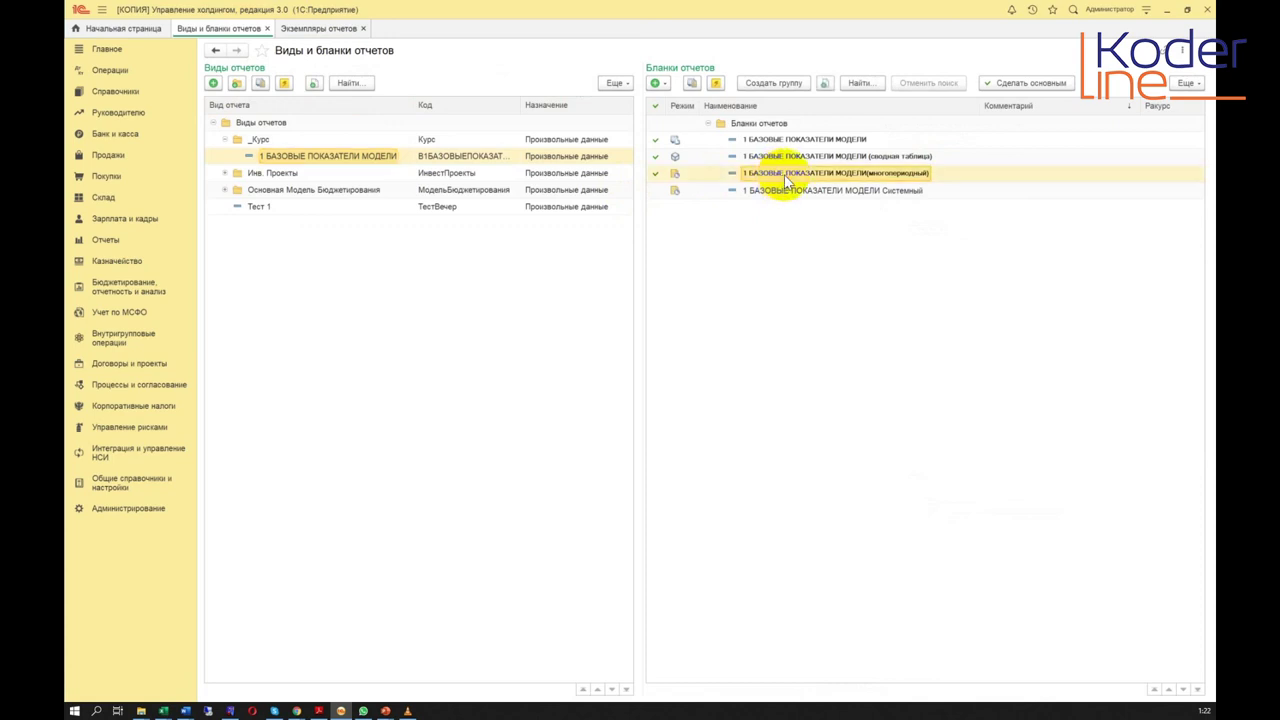
# Open the report type's indicators, check the analytics group total setting of Закупки (Стоимость) цена, and close the report type
pyautogui.doubleClick(321, 157)
pyautogui.click(872, 80)
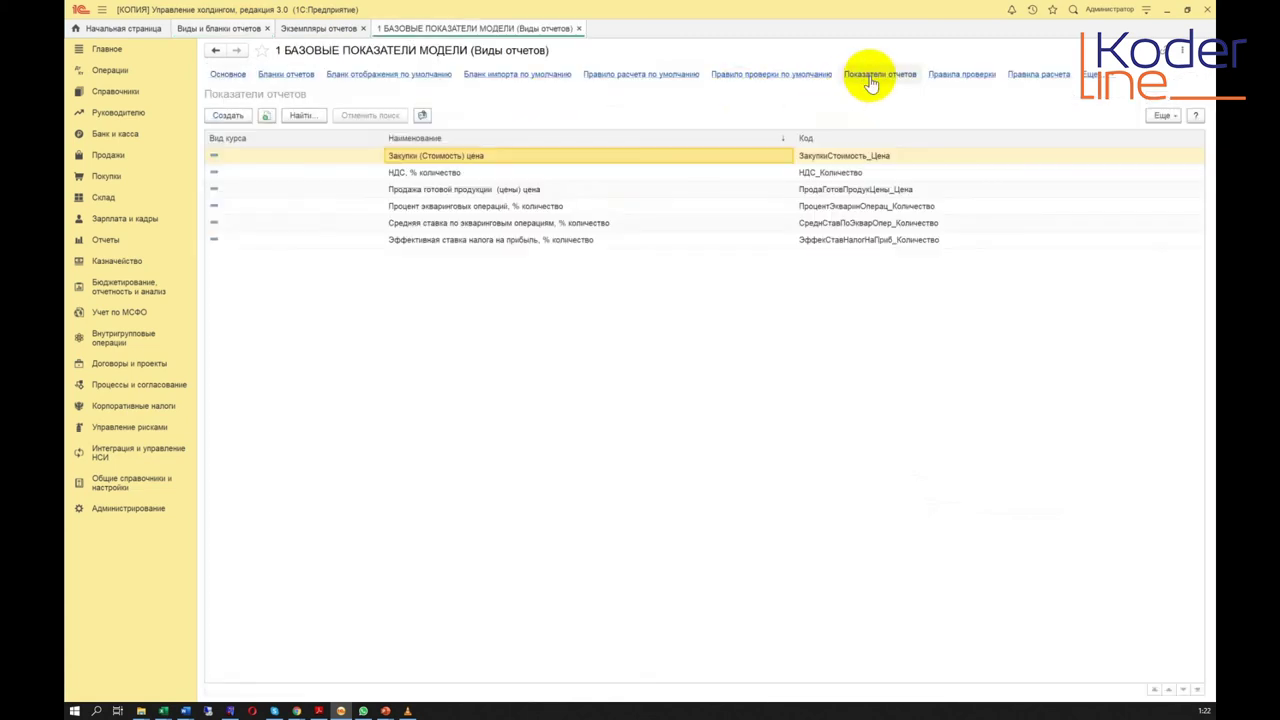
pyautogui.click(812, 224)
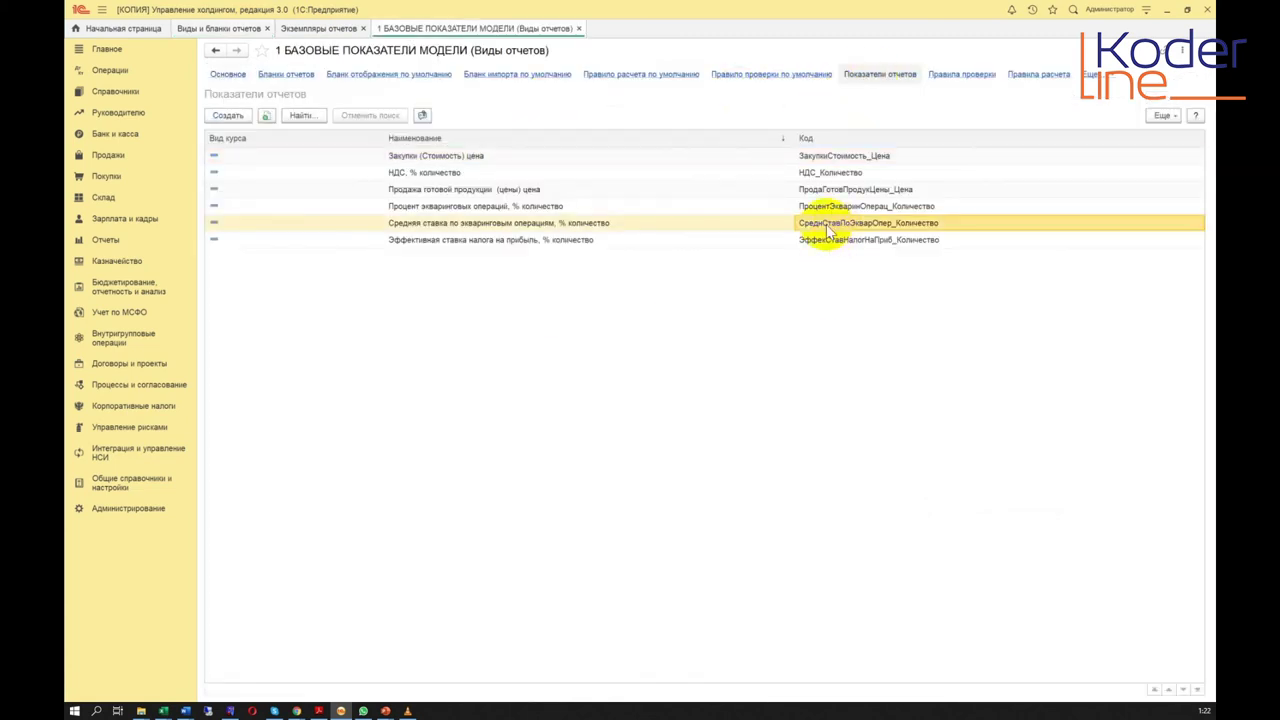
pyautogui.doubleClick(430, 158)
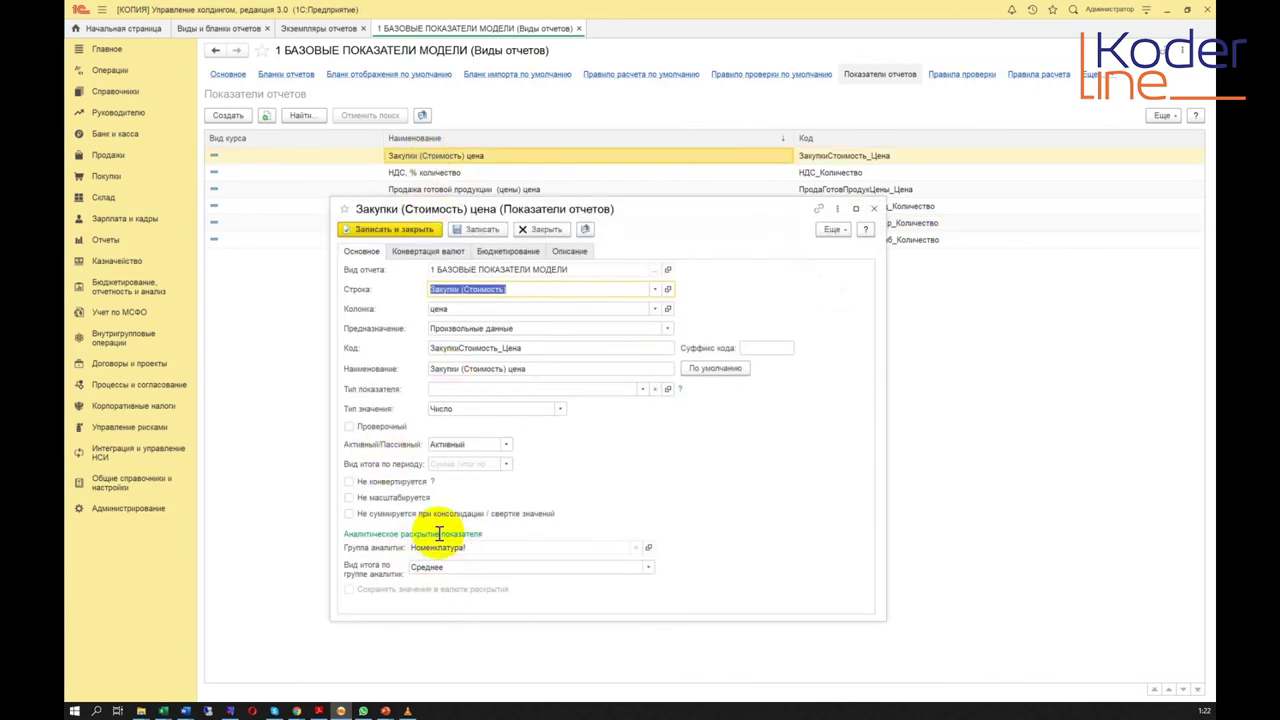
pyautogui.click(876, 210)
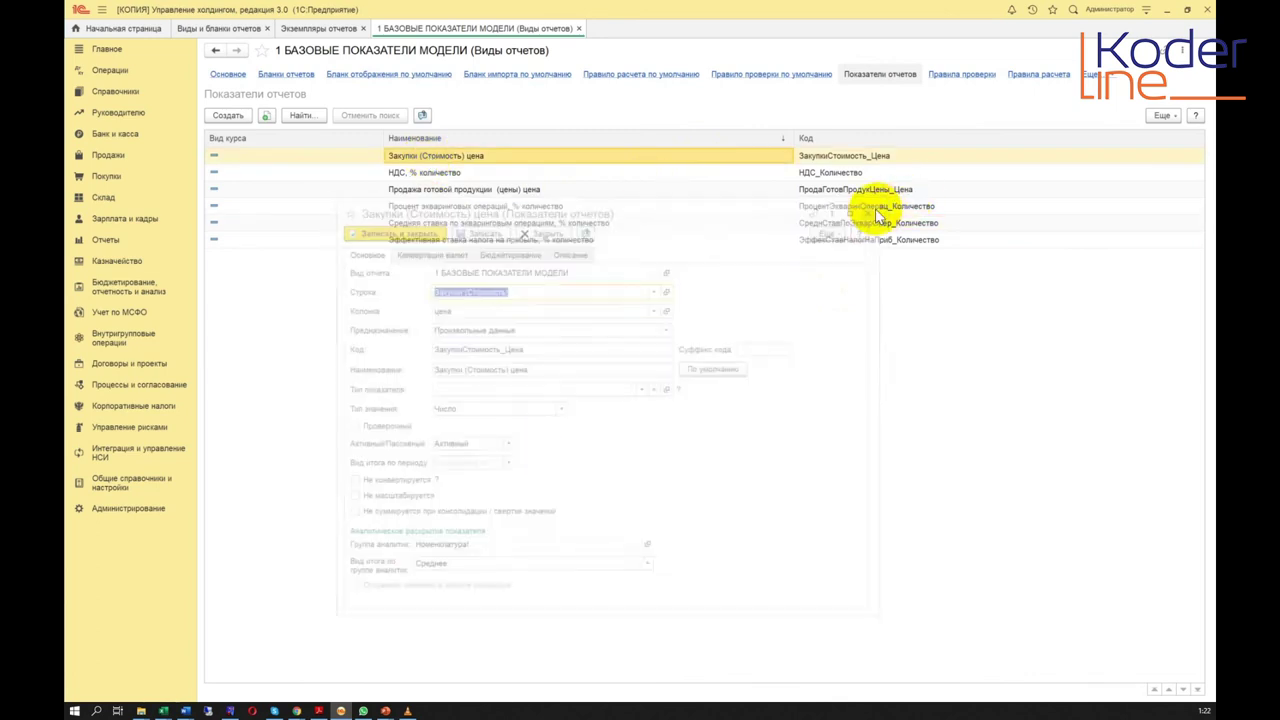
pyautogui.click(578, 29)
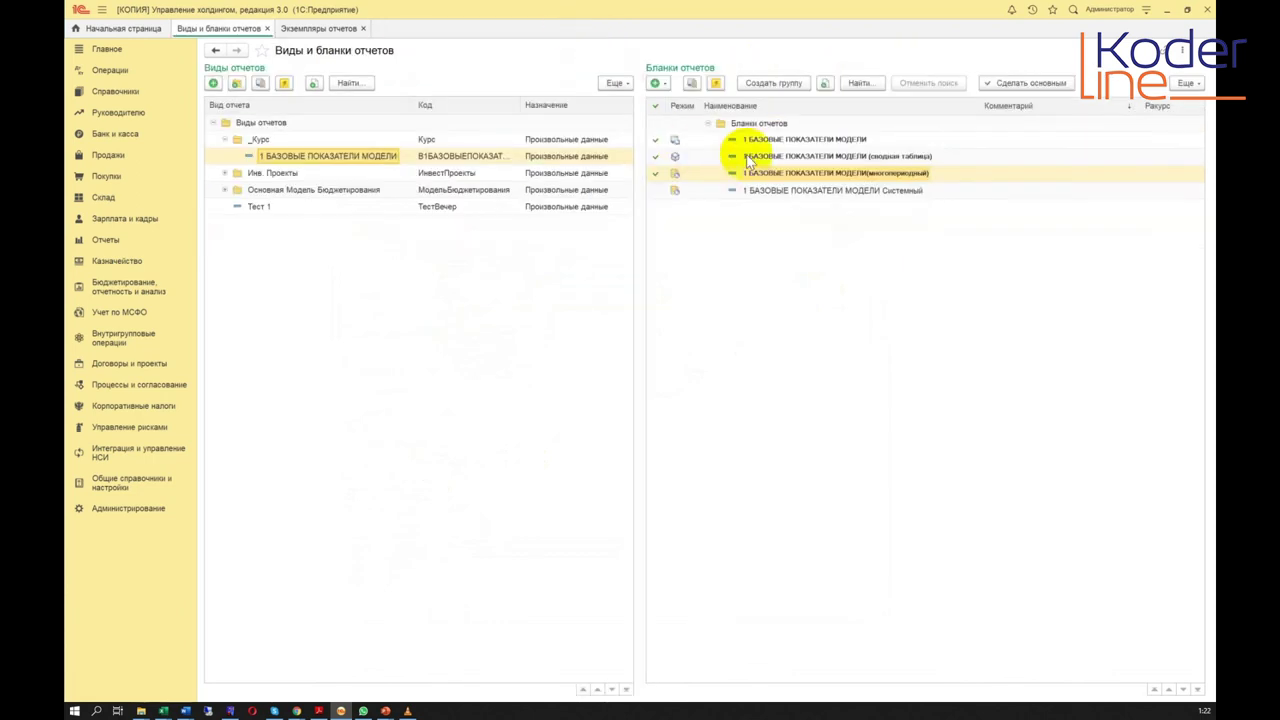
# Open the "1 БАЗОВЫЕ ПОКАЗАТЕЛИ МОДЕЛИ Системный" blank, examine its layout and close it
pyautogui.click(826, 190)
pyautogui.click(831, 179)
pyautogui.click(835, 190)
pyautogui.click(832, 174)
pyautogui.click(838, 190)
pyautogui.doubleClick(838, 190)
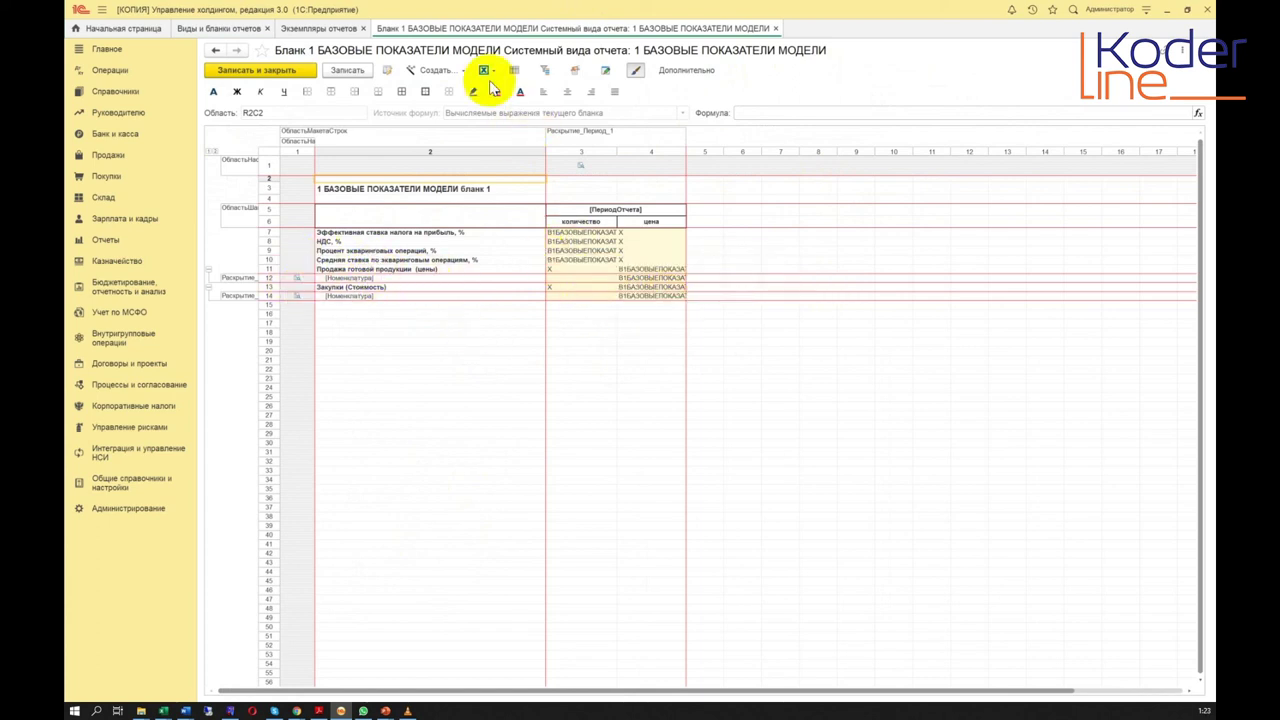
pyautogui.click(775, 29)
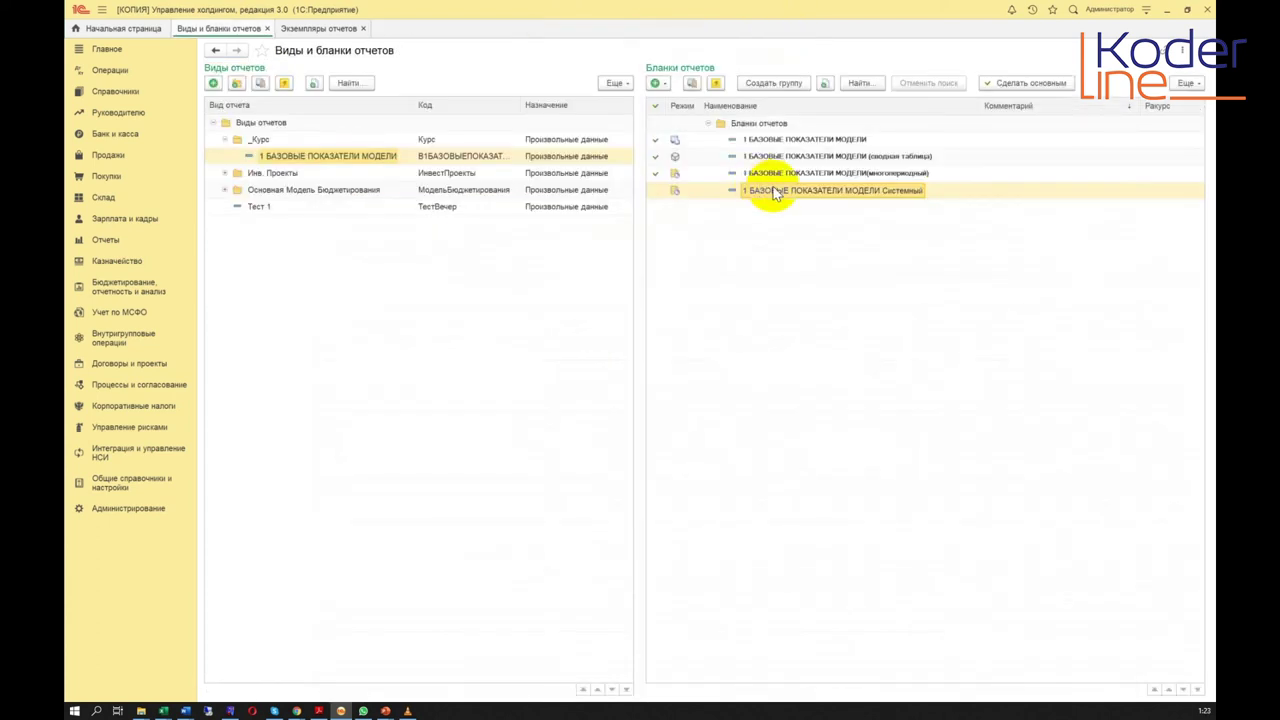
# Open the "1 БАЗОВЫЕ ПОКАЗАТЕЛИ МОДЕЛИ(многопериодный)" blank, examine its price rows by item, then close it and select the Системный blank
pyautogui.click(822, 175)
pyautogui.doubleClick(824, 174)
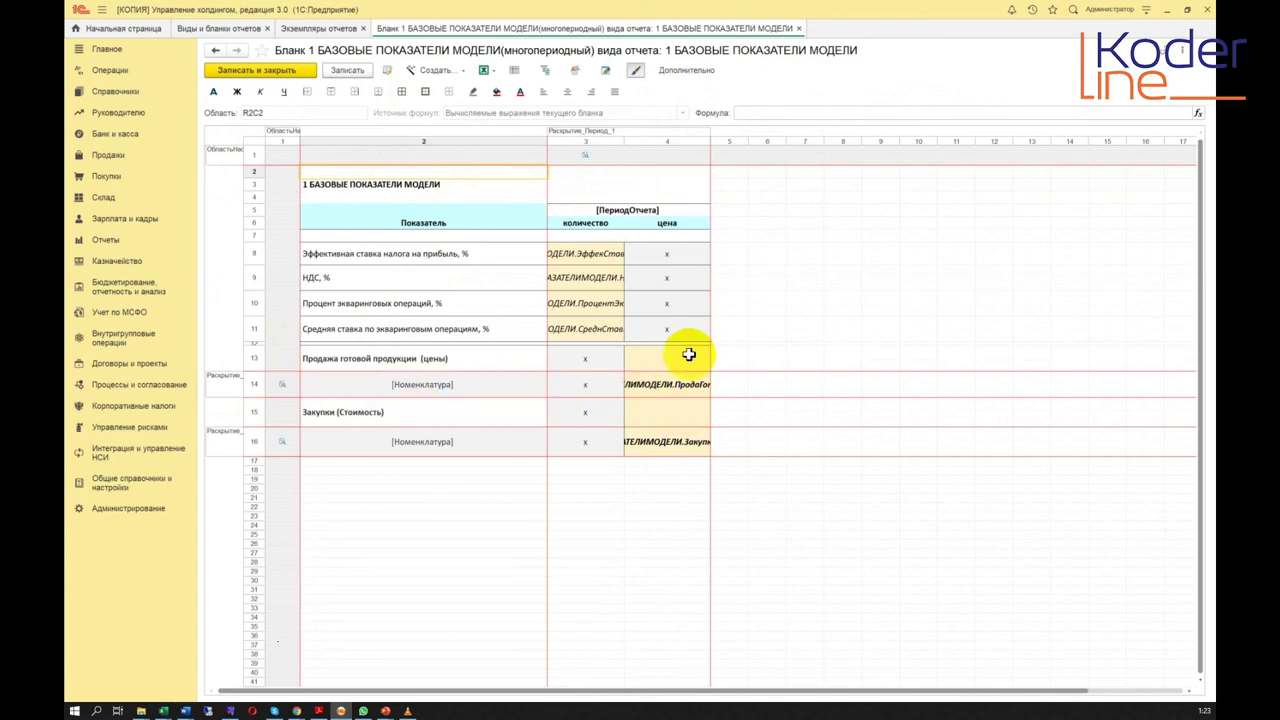
pyautogui.click(799, 29)
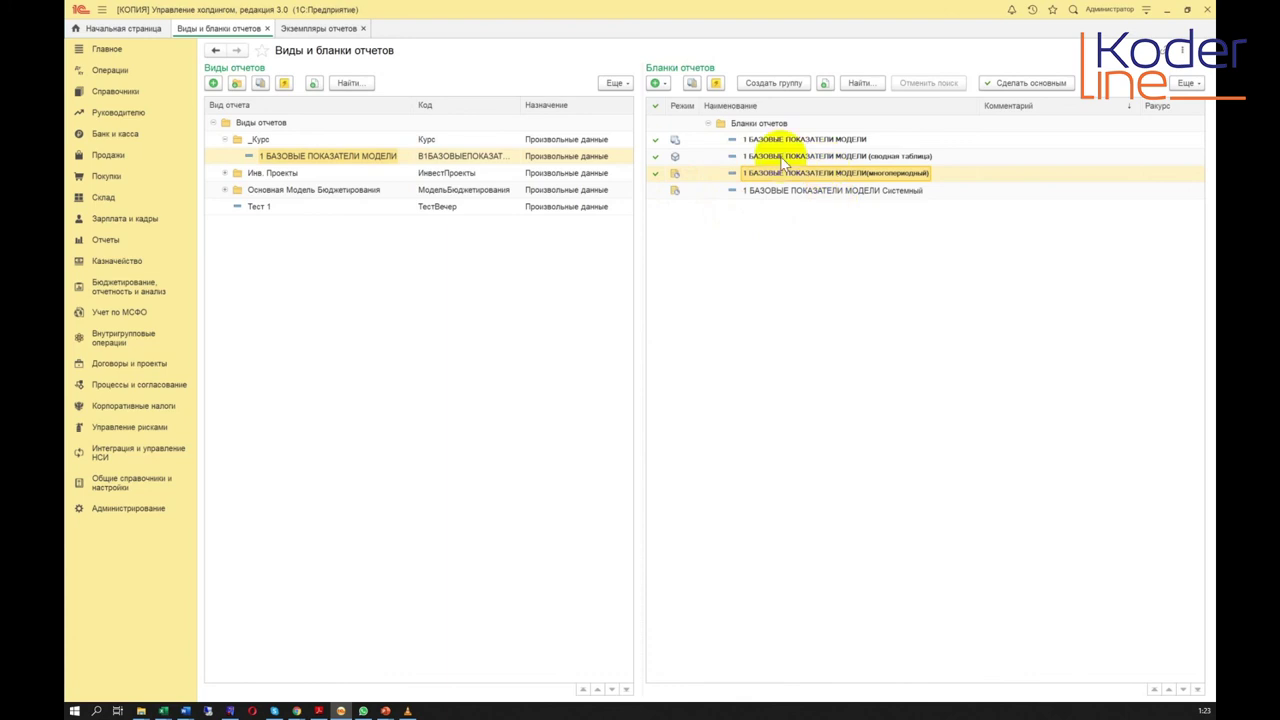
pyautogui.click(802, 193)
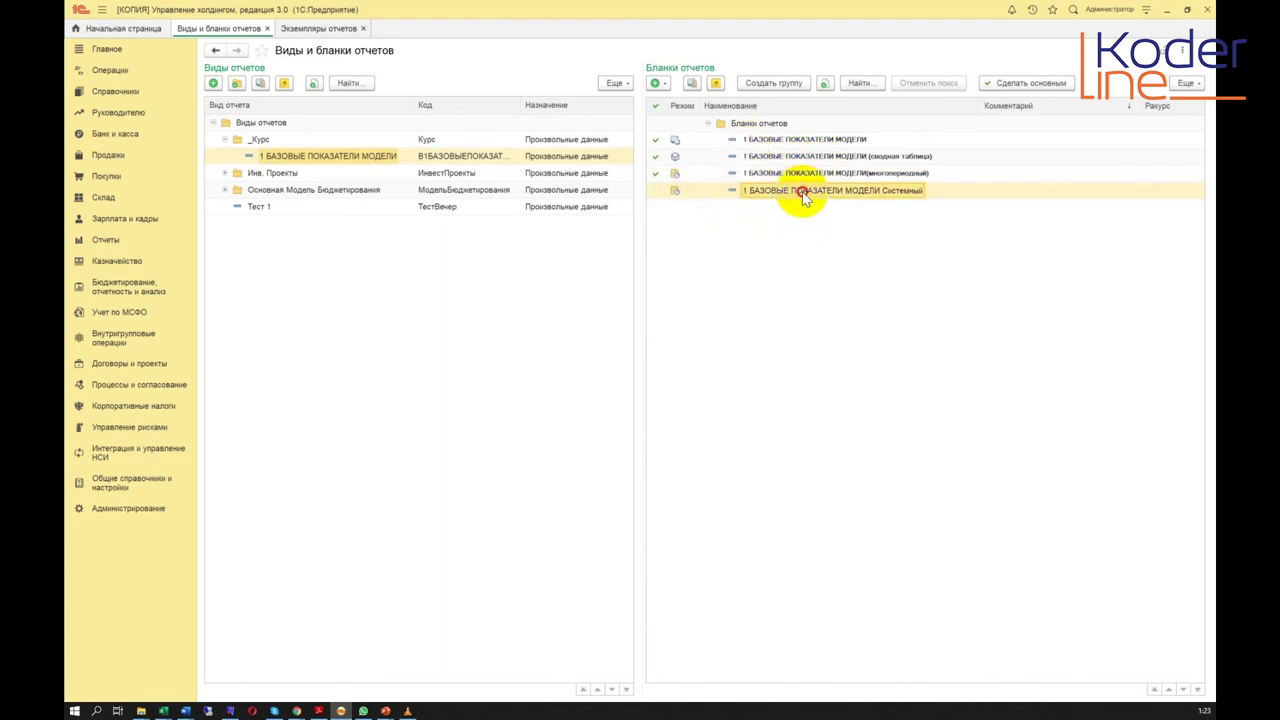